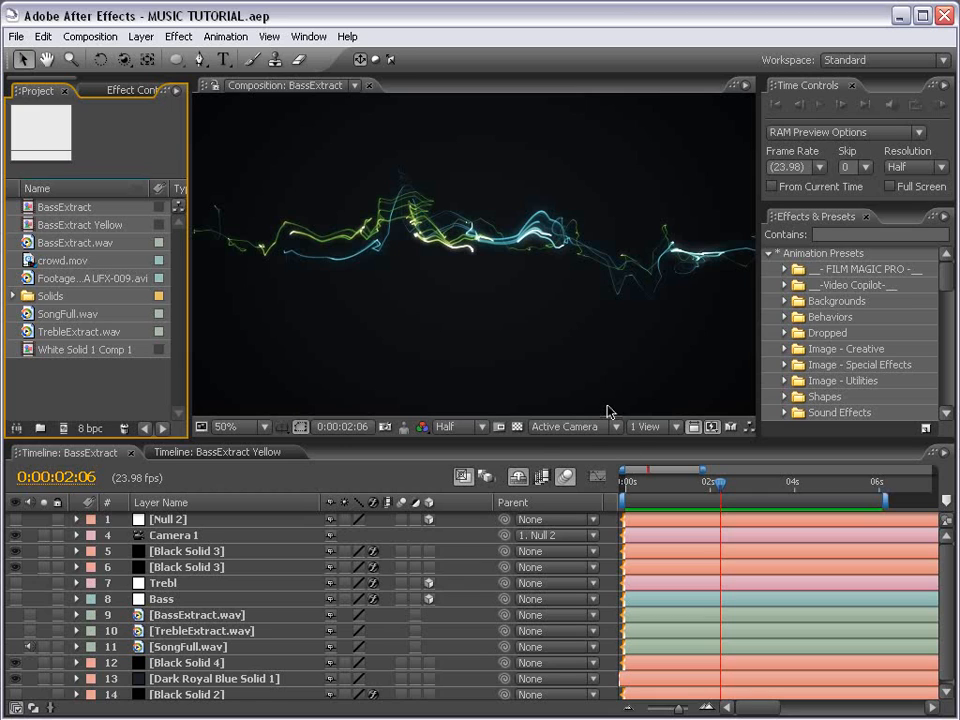
Step: Preview the BassExtract composition and reset the user interface brightness to its default
{"action": "key", "text": "KP_0"}
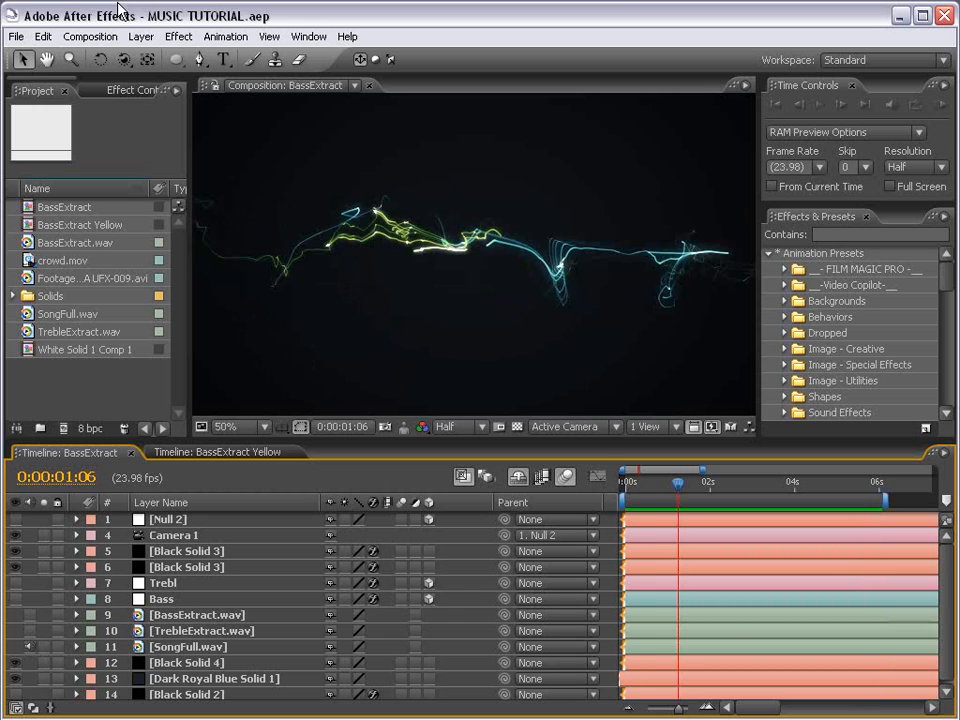
{"action": "left_click", "coordinate": [43, 36]}
{"action": "mouse_move", "coordinate": [75, 410]}
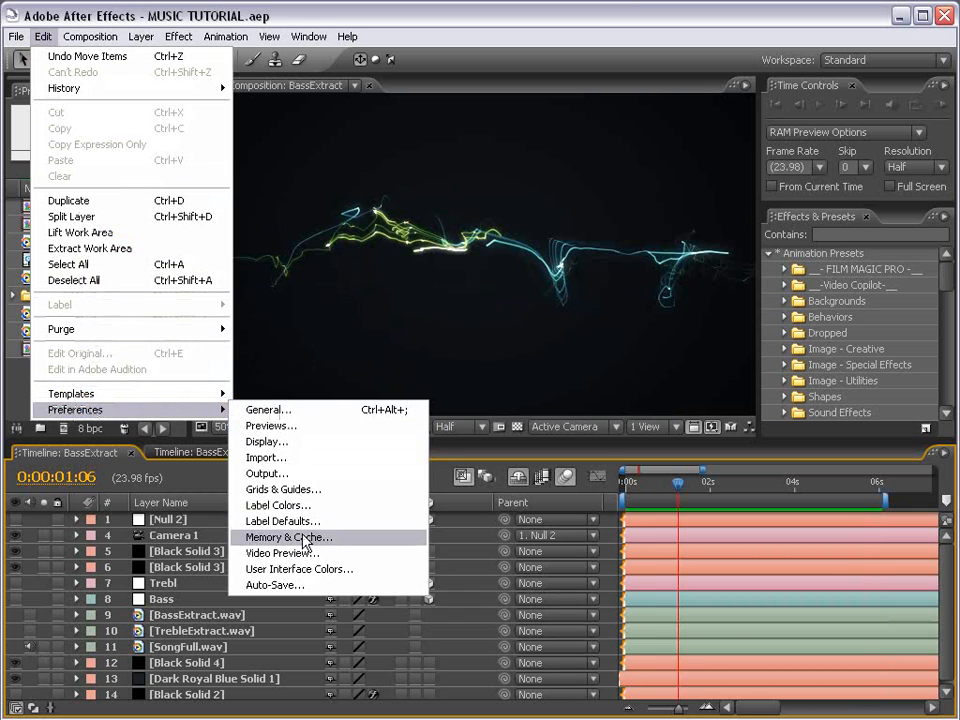
{"action": "left_click", "coordinate": [305, 569]}
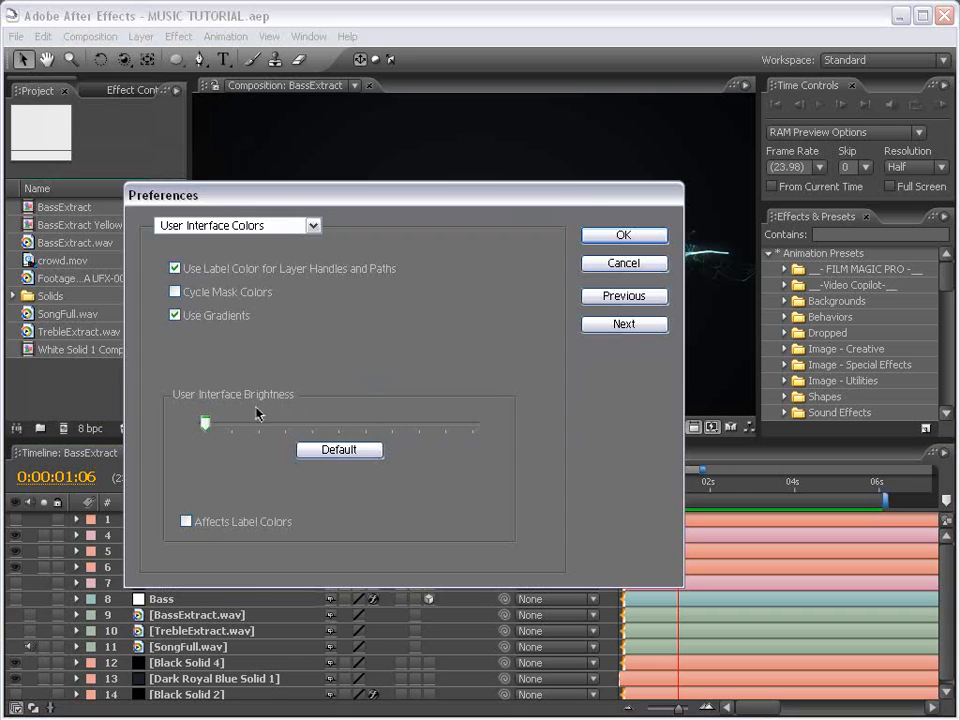
{"action": "left_click", "coordinate": [339, 449]}
{"action": "left_click", "coordinate": [619, 235]}
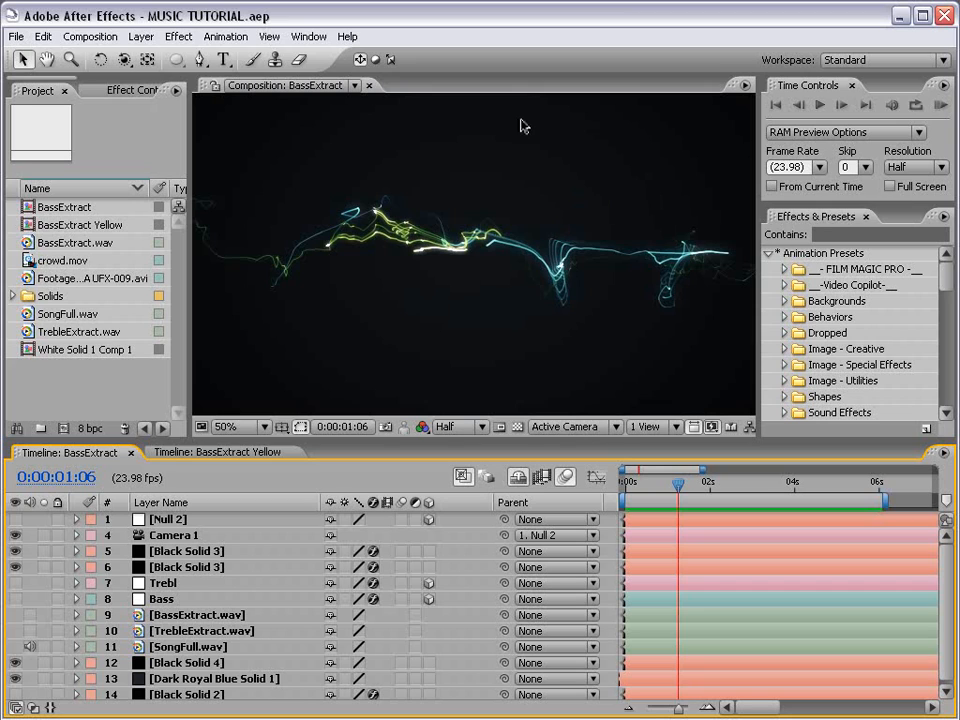
Step: Create a new 1280 x 720 composition named Comp 1 at 24 frames per second with a duration of 0:00:10:00
{"action": "left_click", "coordinate": [90, 36]}
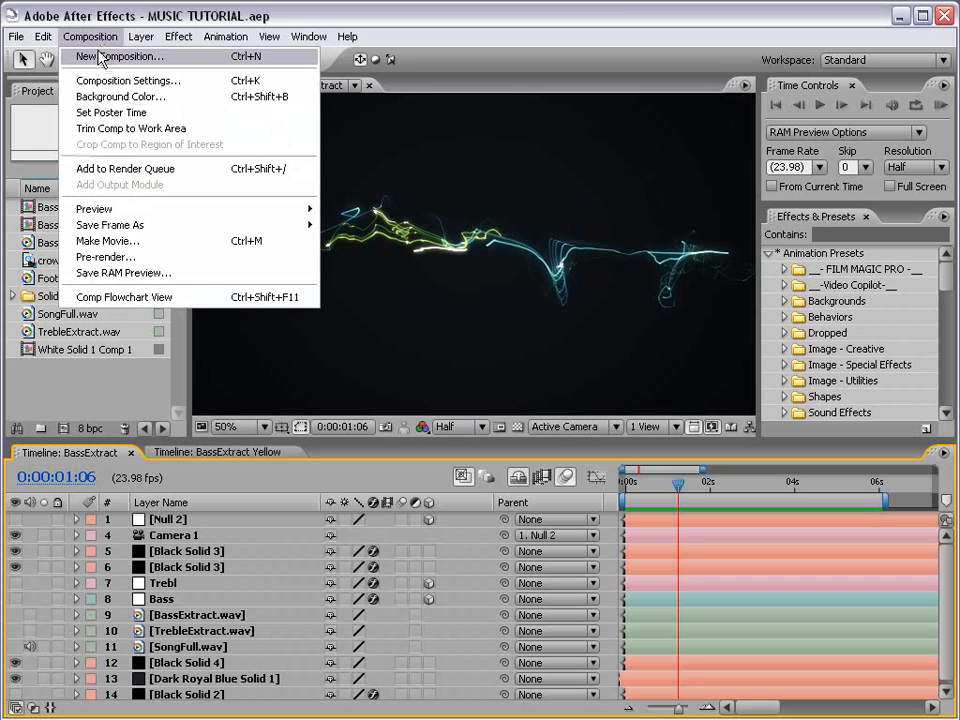
{"action": "left_click", "coordinate": [100, 57]}
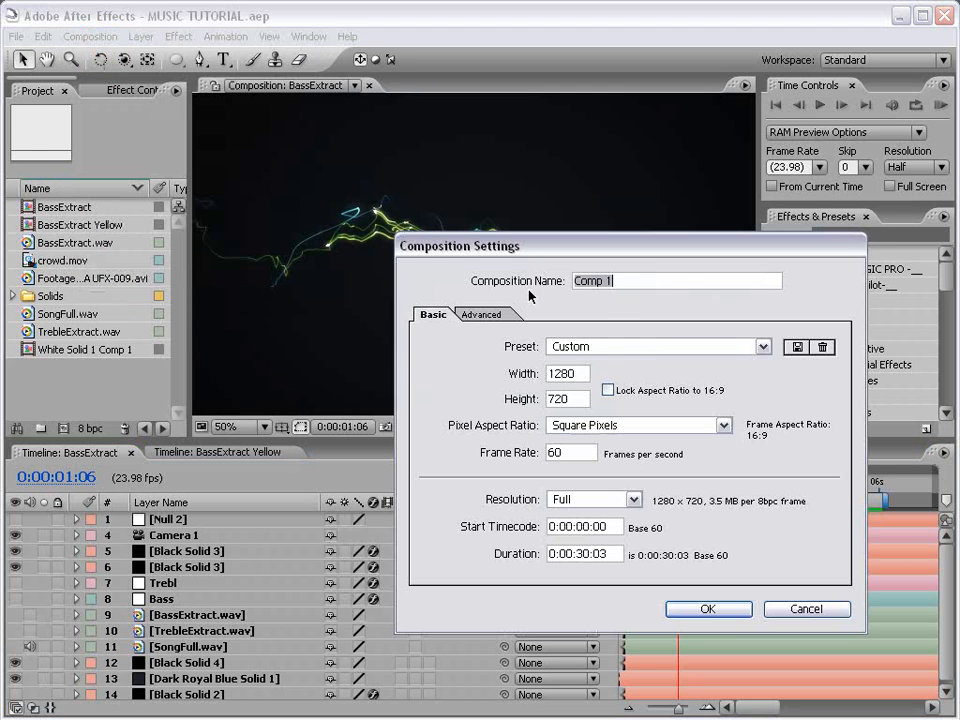
{"action": "left_click_drag", "start_coordinate": [572, 453], "coordinate": [317, 457]}
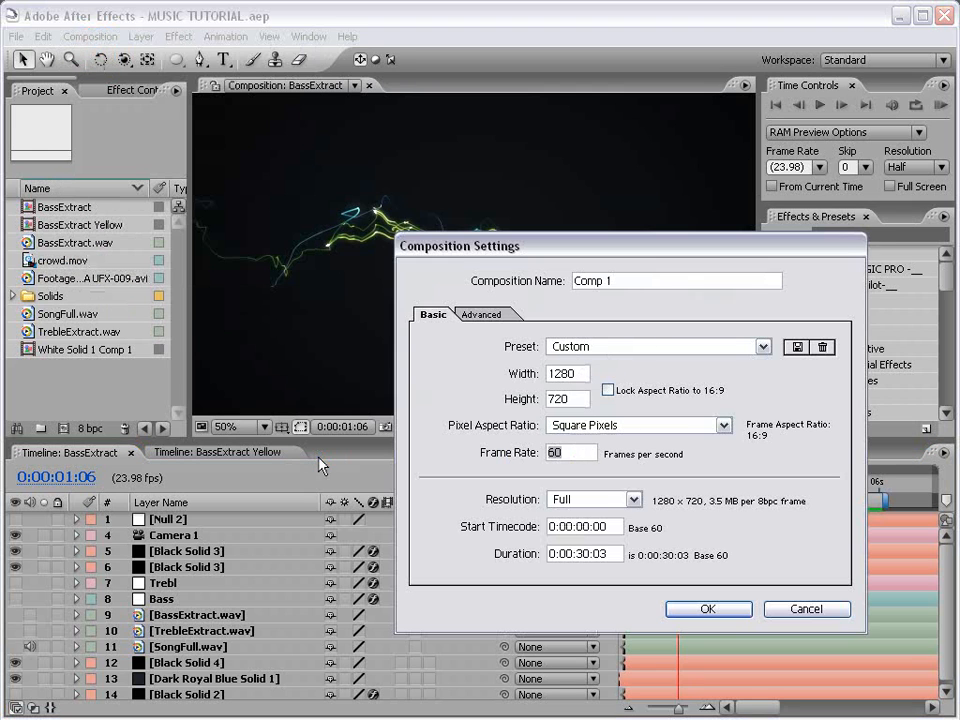
{"action": "type", "text": "24"}
{"action": "double_click", "coordinate": [590, 553]}
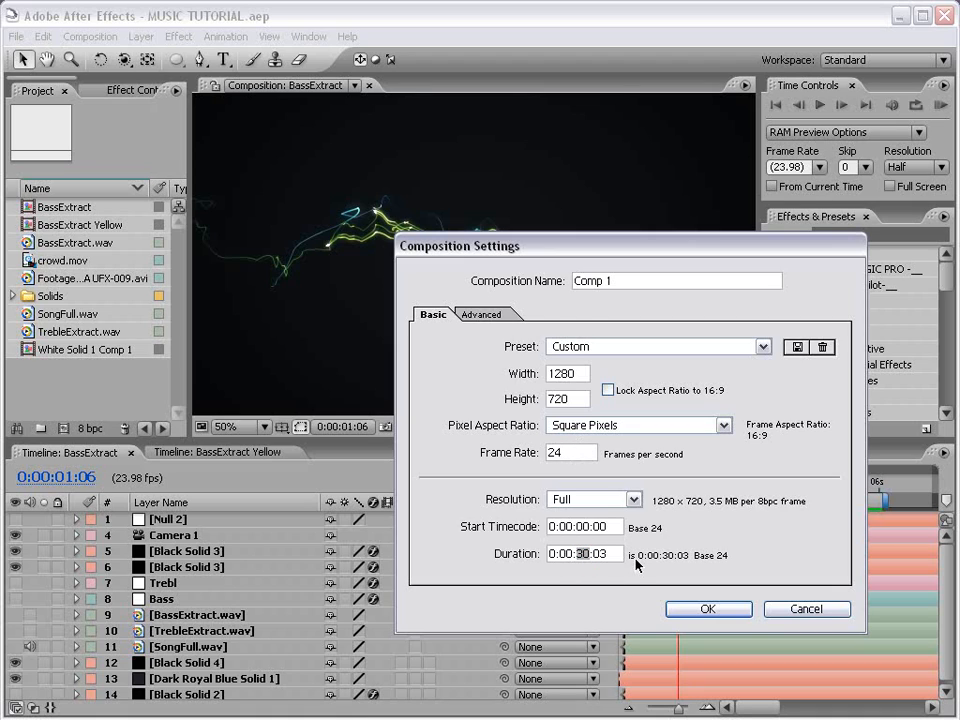
{"action": "type", "text": "10"}
{"action": "key", "text": "BackSpace"}
{"action": "type", "text": "0"}
{"action": "left_click_drag", "start_coordinate": [593, 250], "coordinate": [528, 221]}
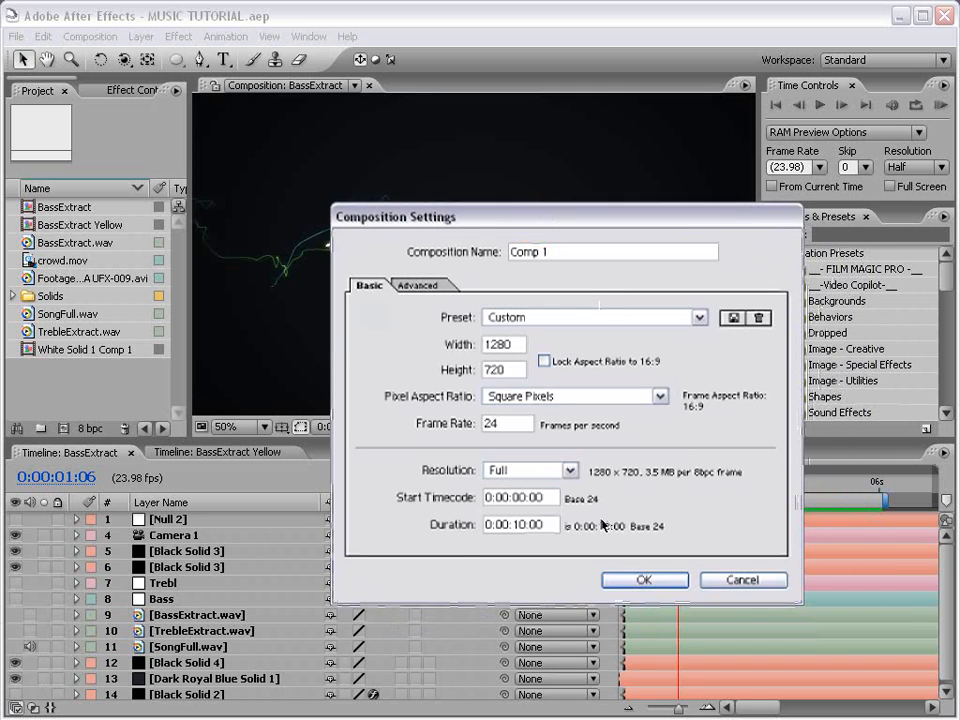
{"action": "left_click", "coordinate": [645, 581]}
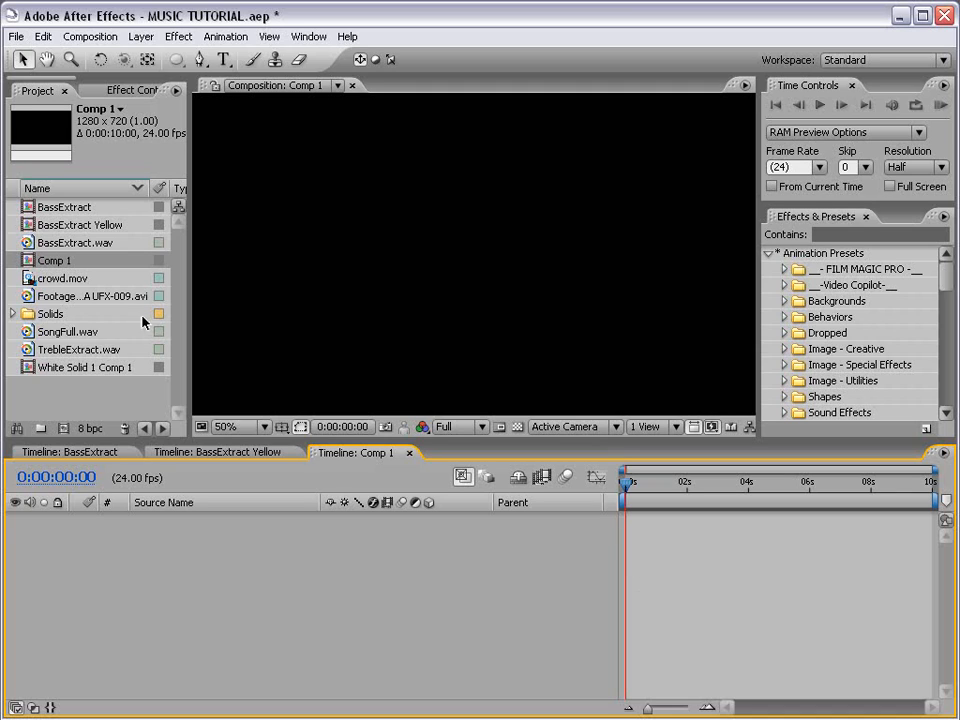
Step: Widen the project list and add SongFull.wav to the Comp 1 timeline at the start of the composition
{"action": "left_click_drag", "start_coordinate": [189, 326], "coordinate": [263, 326]}
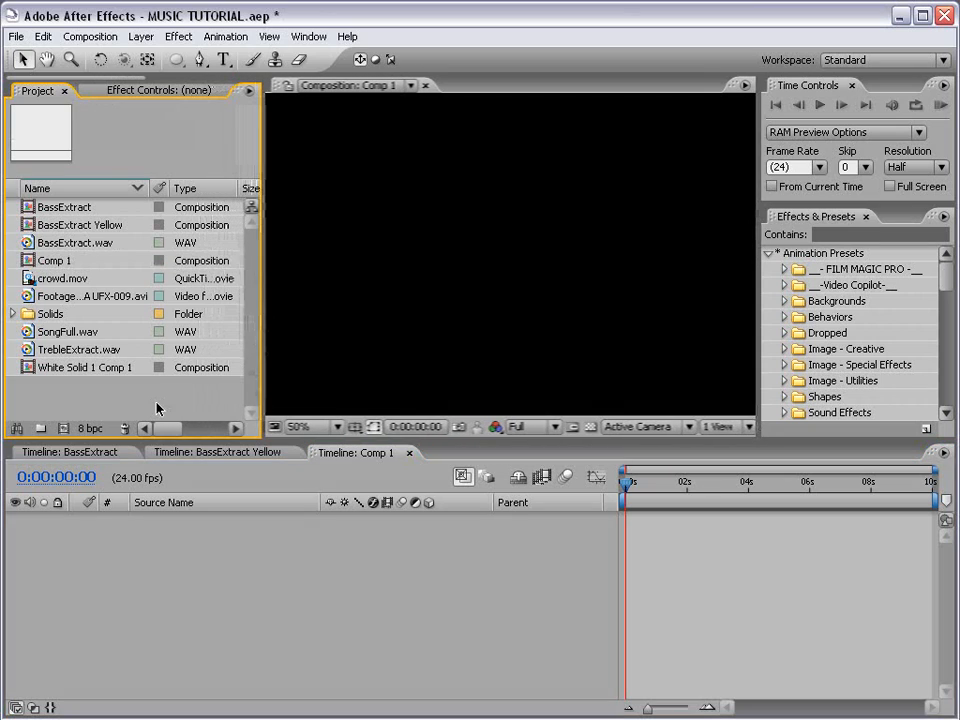
{"action": "left_click", "coordinate": [48, 336]}
{"action": "left_click_drag", "start_coordinate": [48, 336], "coordinate": [623, 533]}
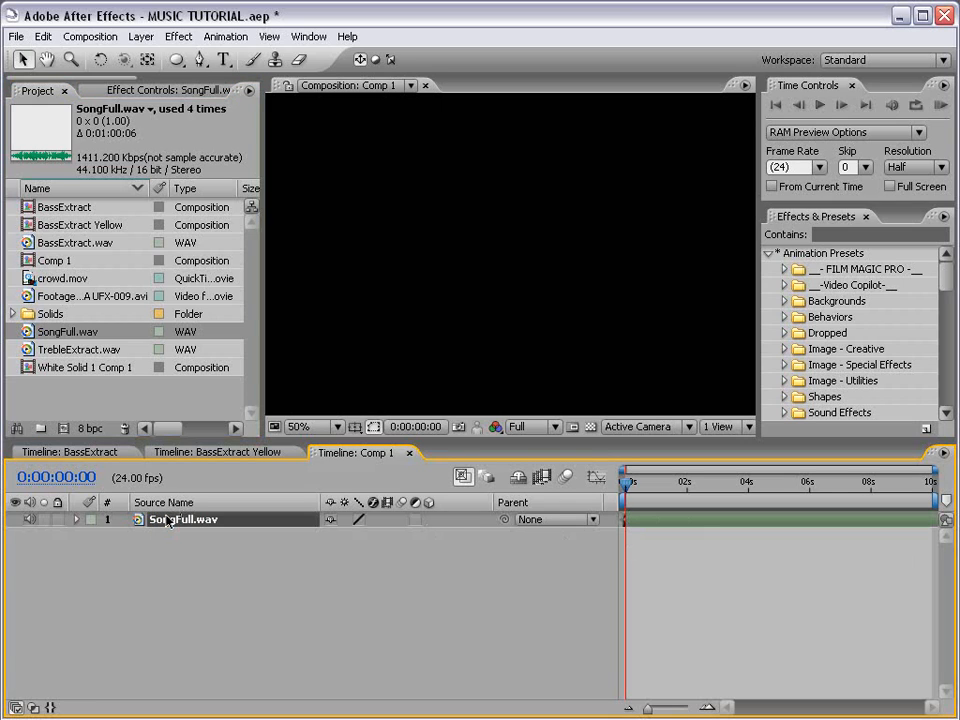
Step: Display the audio waveform of the SongFull.wav layer and preview its sound
{"action": "key", "text": "l"}
{"action": "key", "text": "l"}
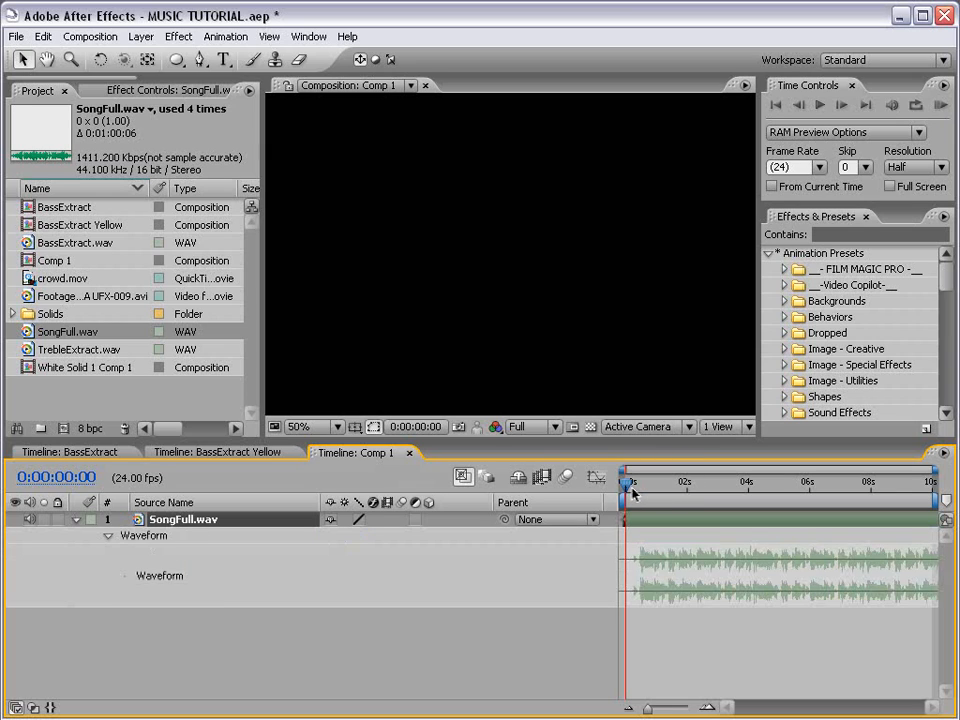
{"action": "key", "text": "KP_Decimal"}
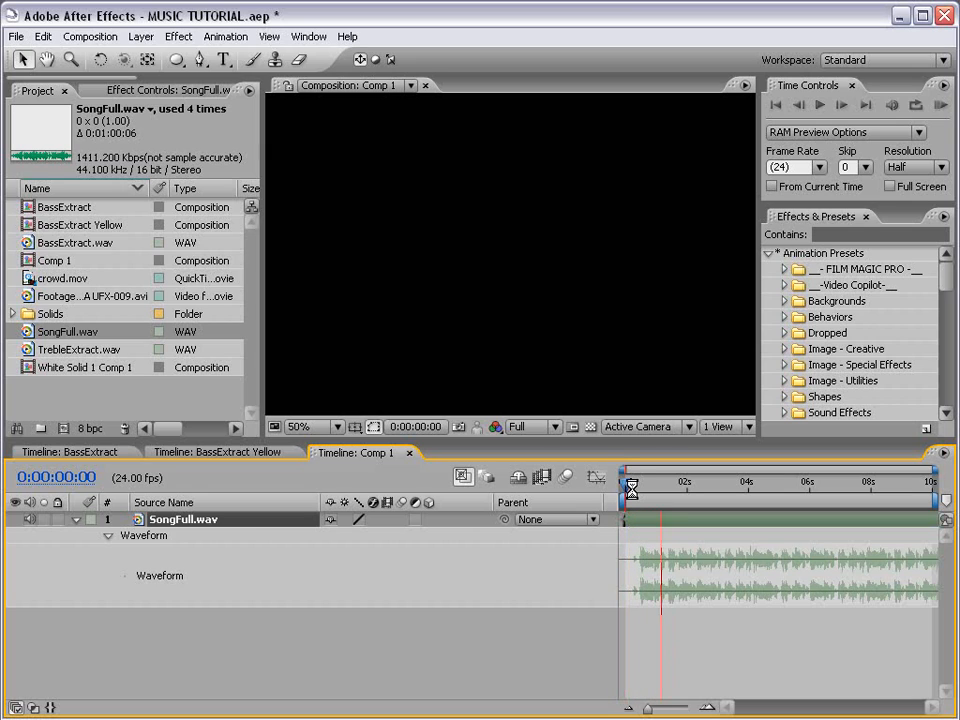
{"action": "key", "text": "space"}
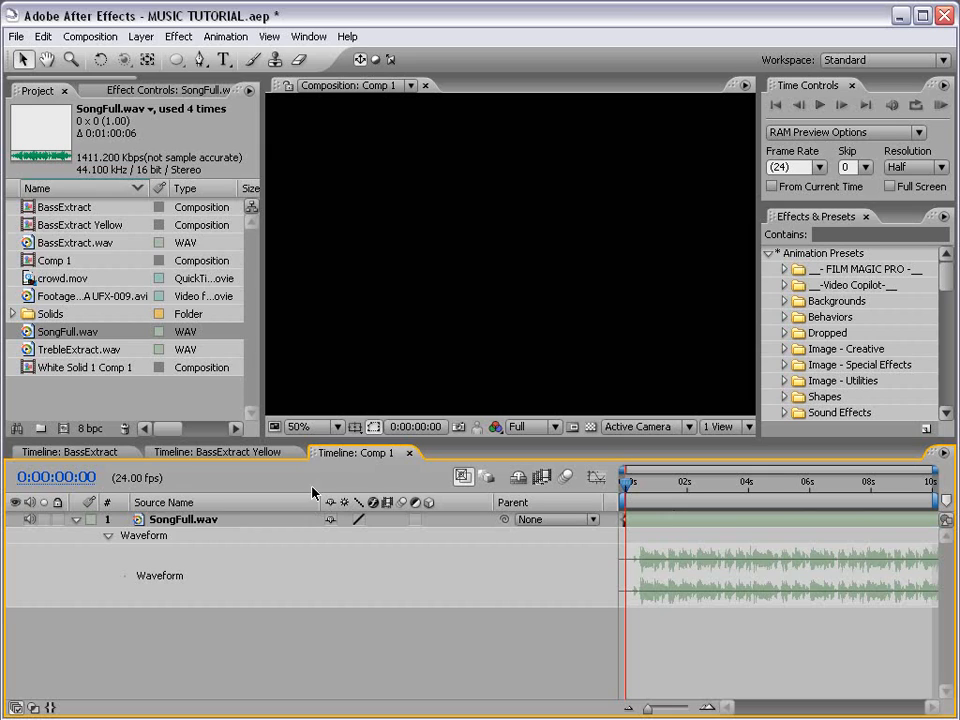
Step: Widen the time graph area and convert the SongFull.wav layer's audio to keyframes
{"action": "left_click_drag", "start_coordinate": [322, 517], "coordinate": [230, 516]}
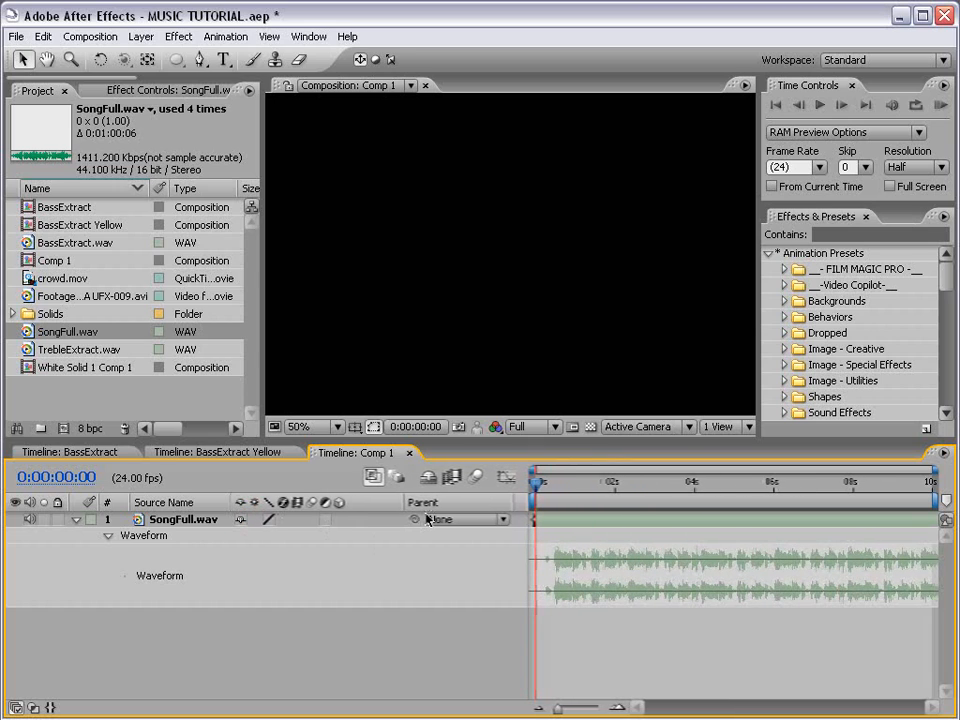
{"action": "right_click", "coordinate": [541, 521]}
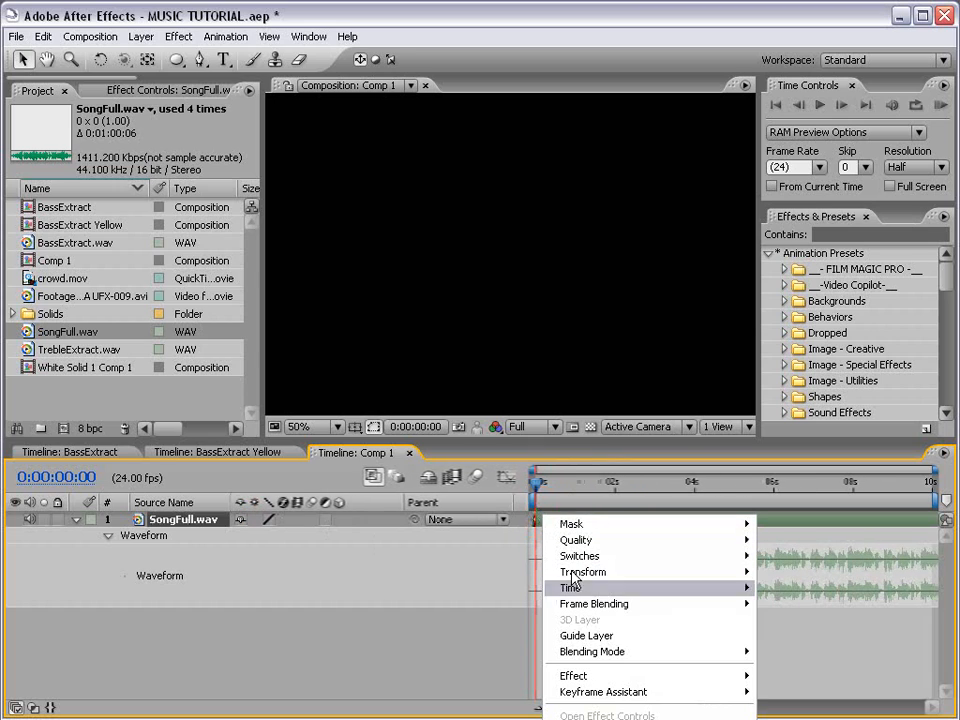
{"action": "mouse_move", "coordinate": [575, 702]}
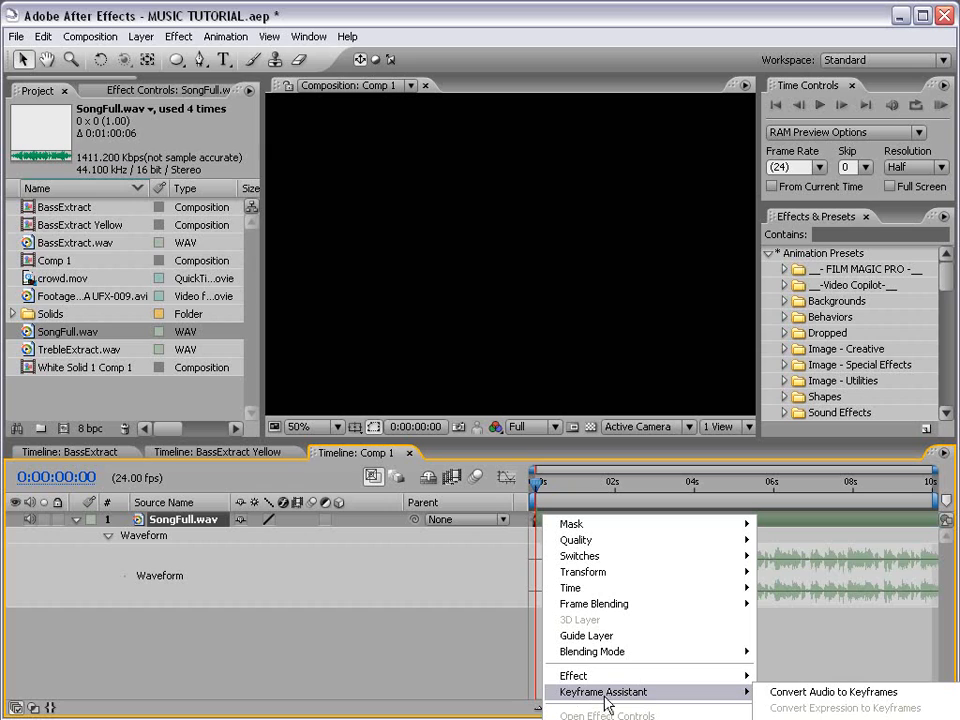
{"action": "left_click", "coordinate": [818, 692]}
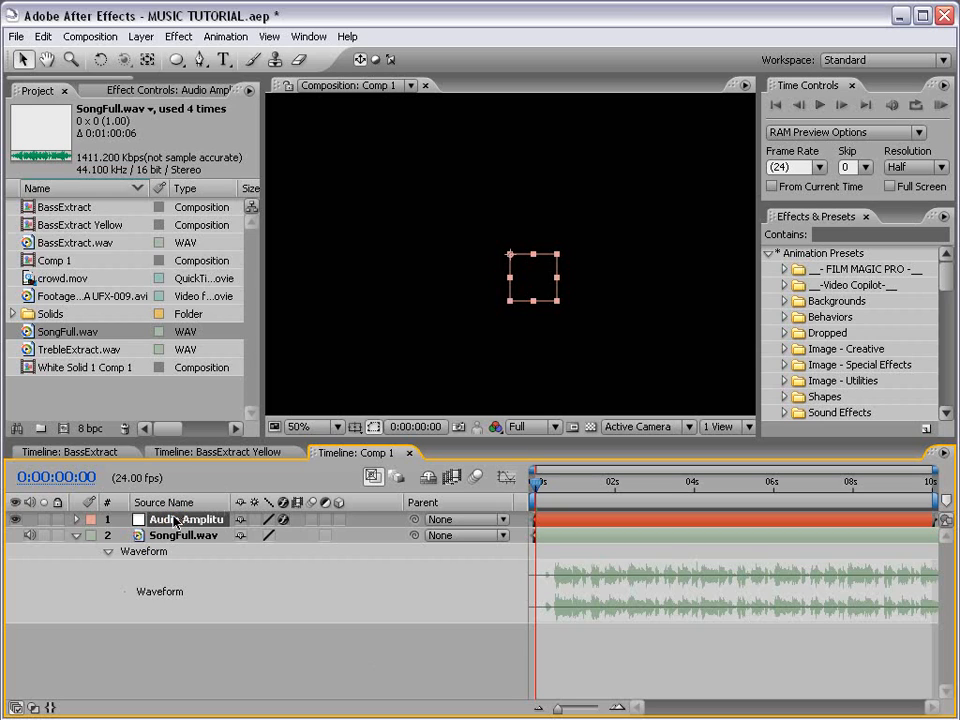
Step: Inspect the Audio Amplitude layer's channel effects and the Both Channels slider keyframes, scrubbing to 0:00:01:07
{"action": "left_click", "coordinate": [133, 91]}
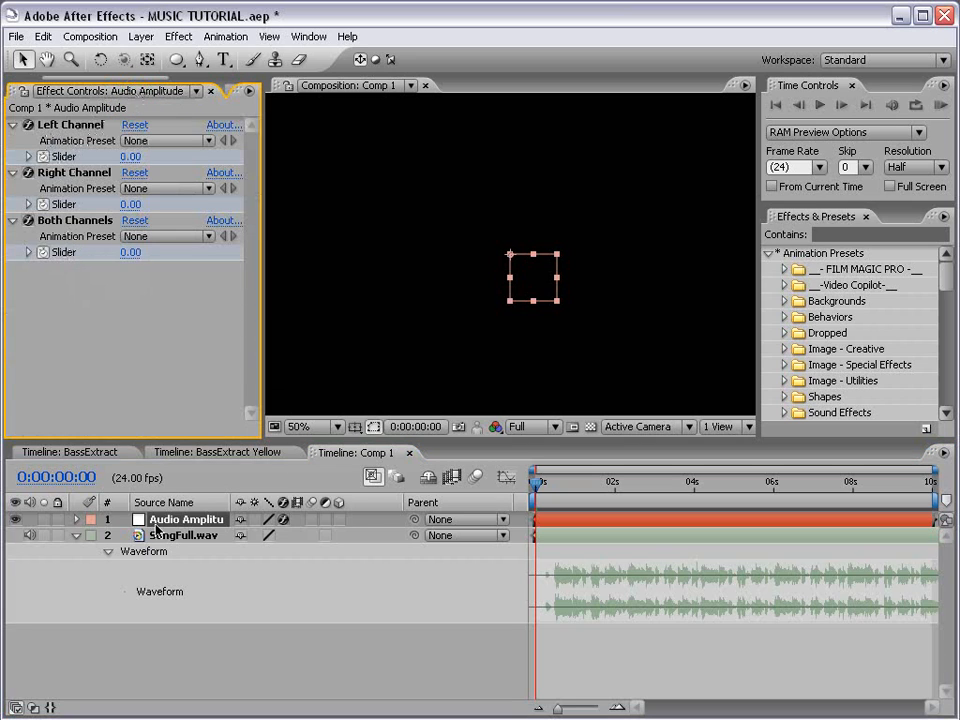
{"action": "left_click", "coordinate": [76, 520]}
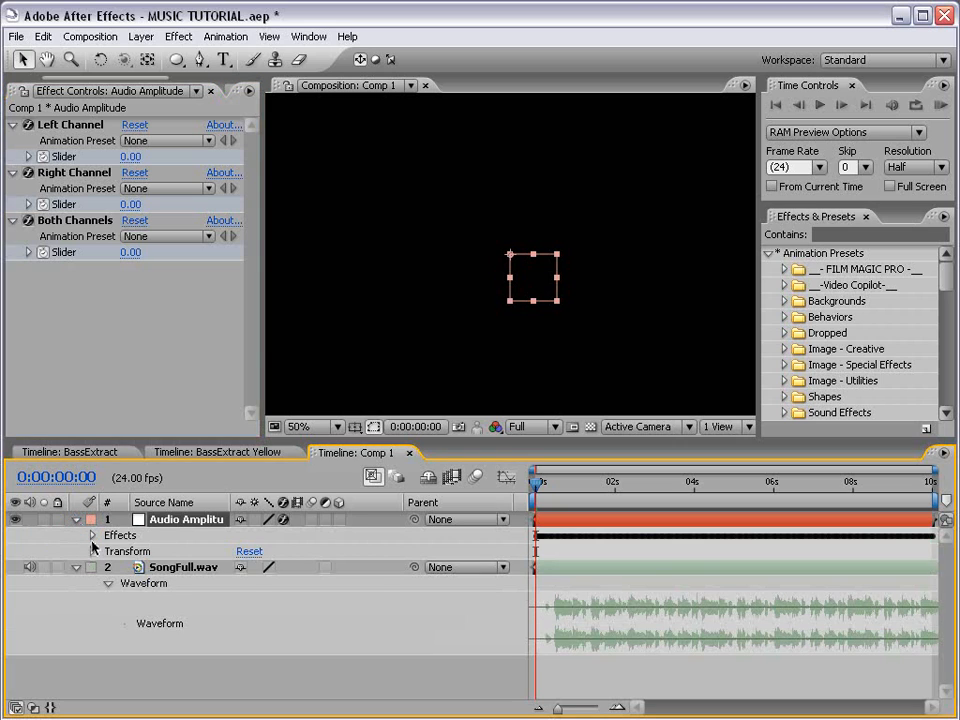
{"action": "left_click", "coordinate": [91, 536]}
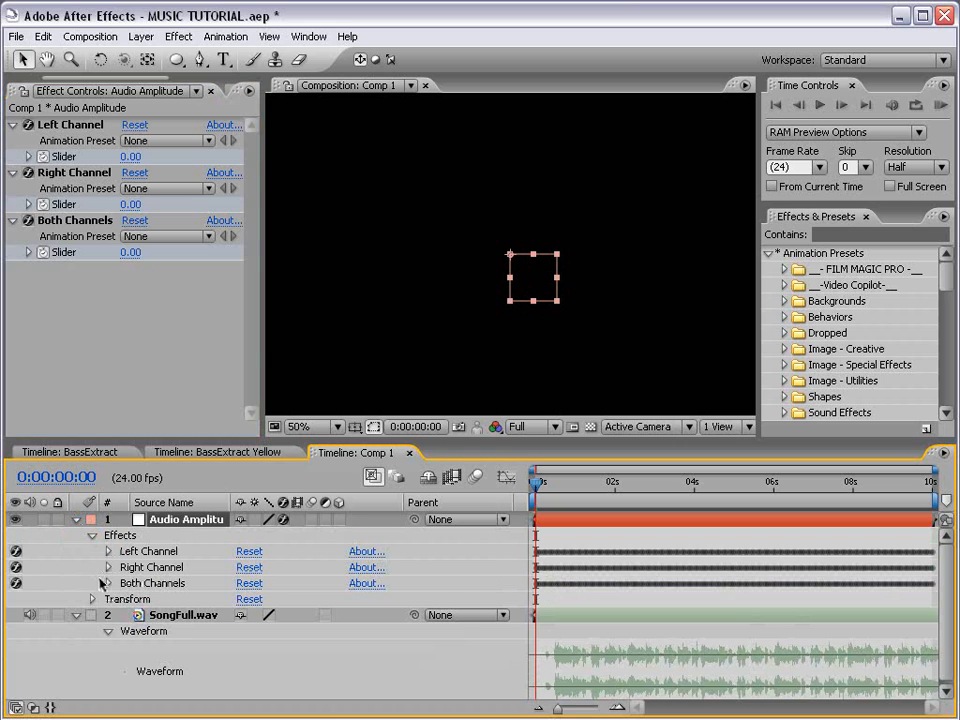
{"action": "left_click", "coordinate": [108, 583]}
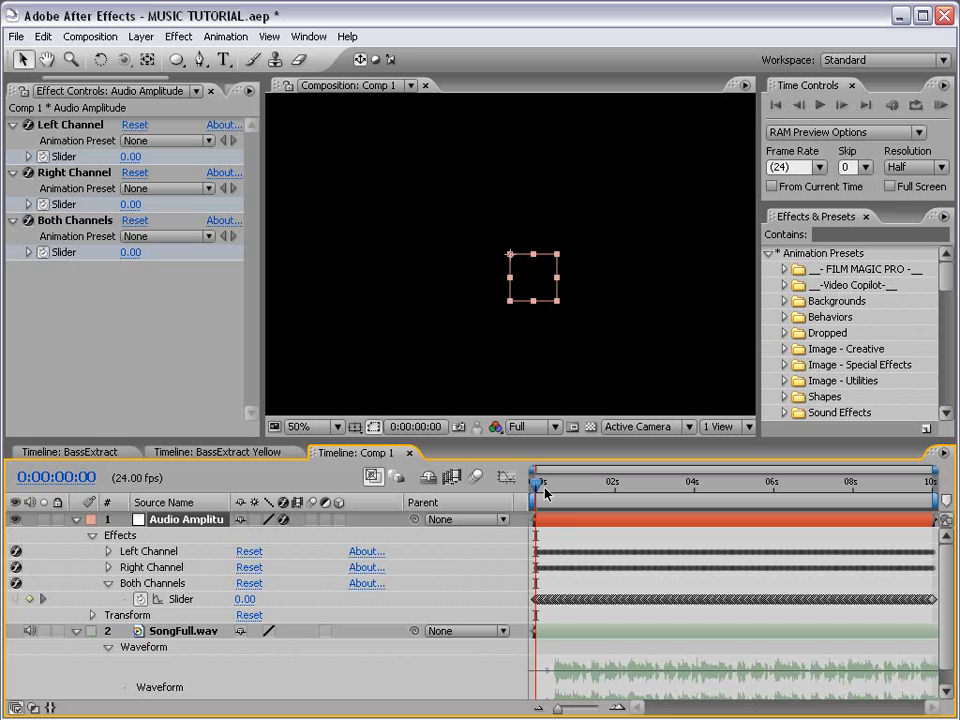
{"action": "left_click_drag", "start_coordinate": [548, 487], "coordinate": [590, 487]}
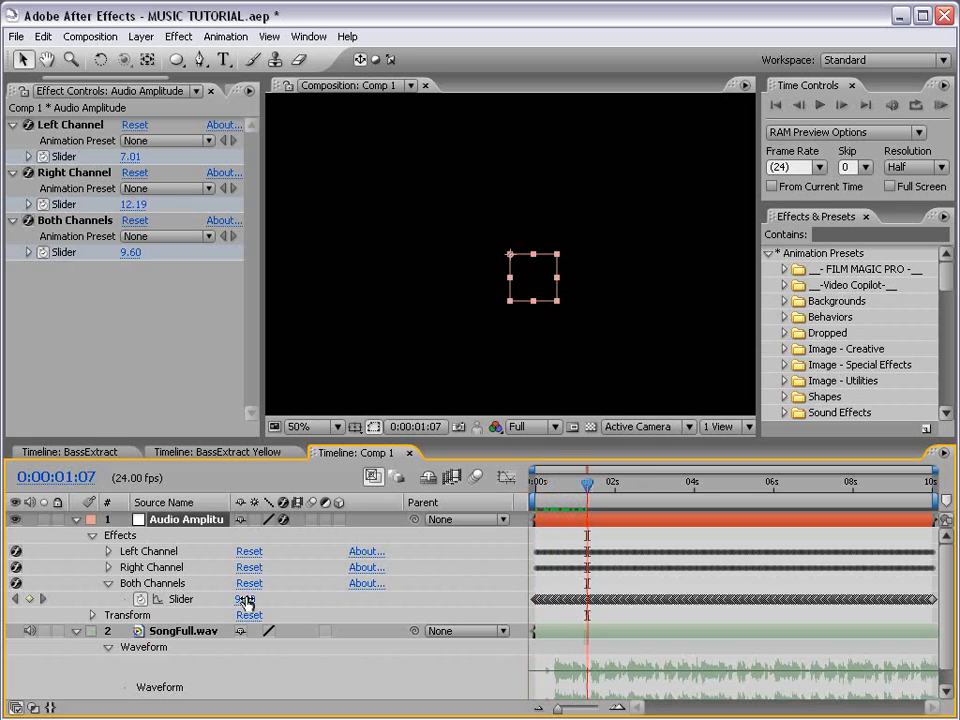
Step: Examine the Both Channels slider's value curve in the Graph Editor, close up and over the full duration
{"action": "left_click", "coordinate": [185, 600]}
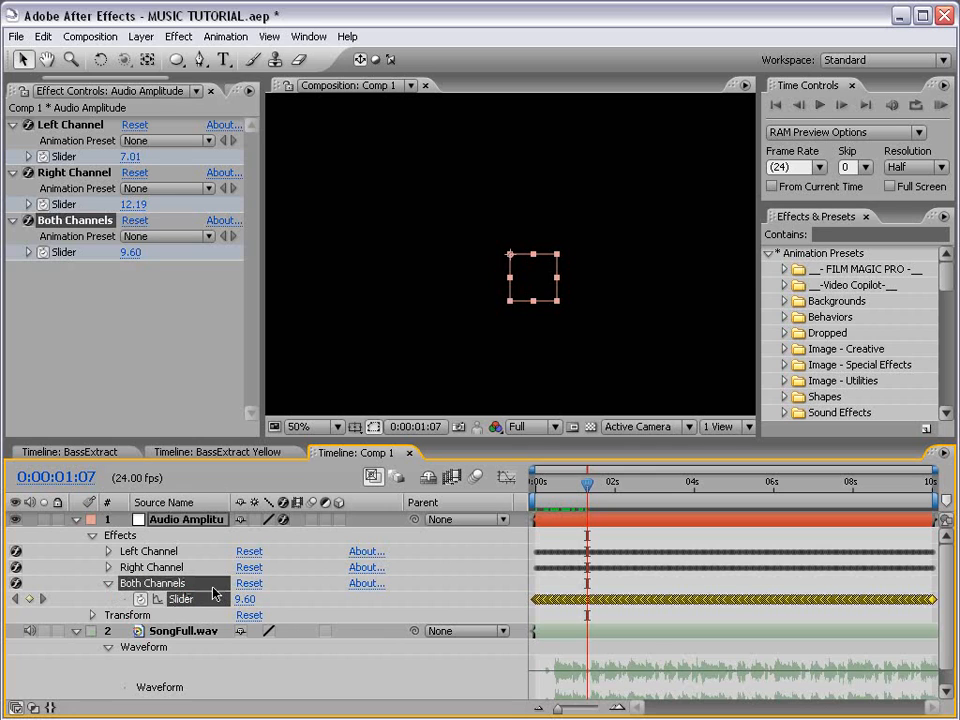
{"action": "left_click", "coordinate": [506, 477]}
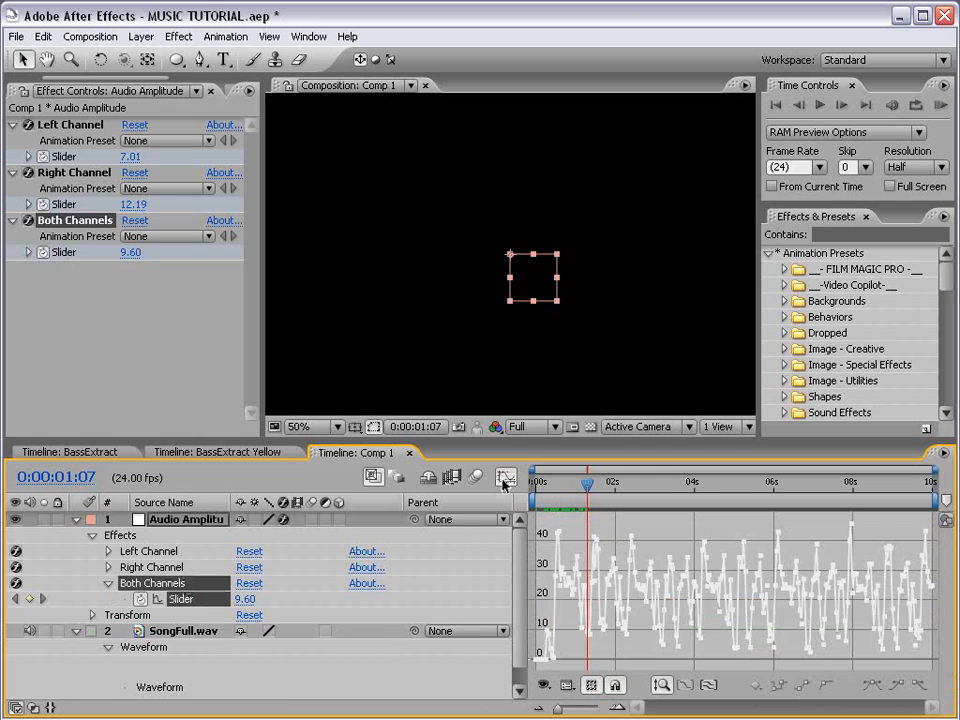
{"action": "key", "text": "equal"}
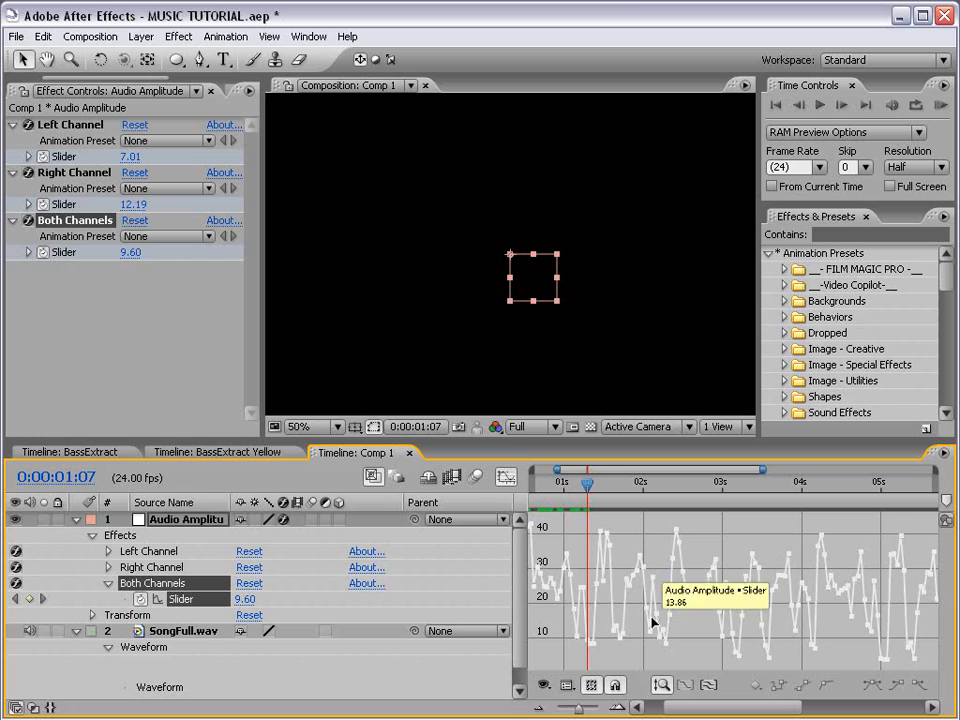
{"action": "left_click_drag", "start_coordinate": [617, 603], "coordinate": [678, 586]}
{"action": "left_click_drag", "start_coordinate": [604, 494], "coordinate": [636, 490]}
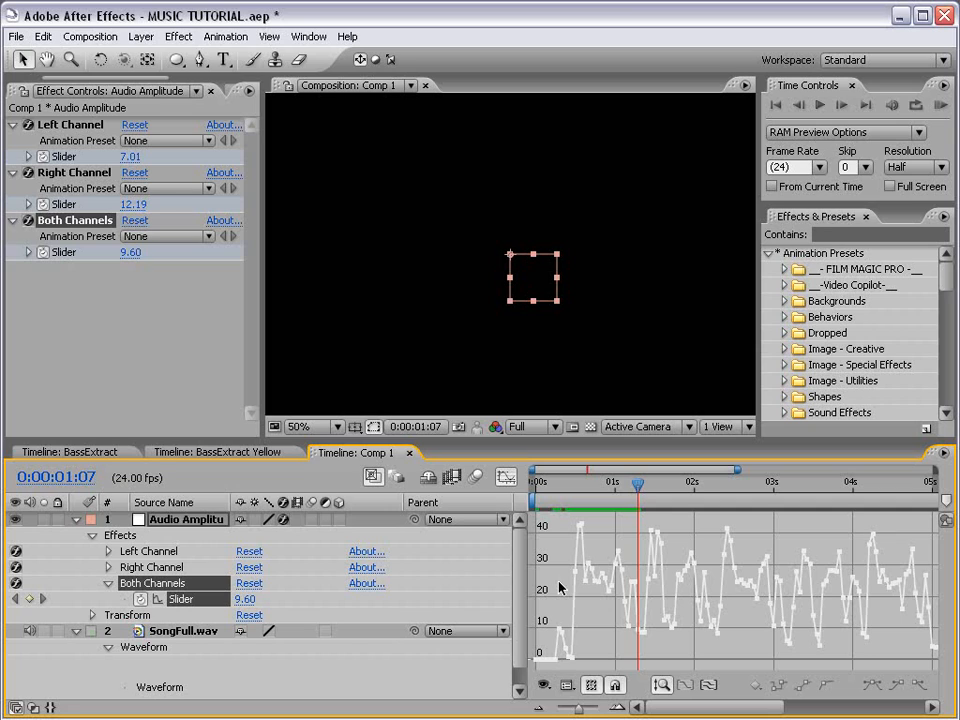
{"action": "key", "text": "minus"}
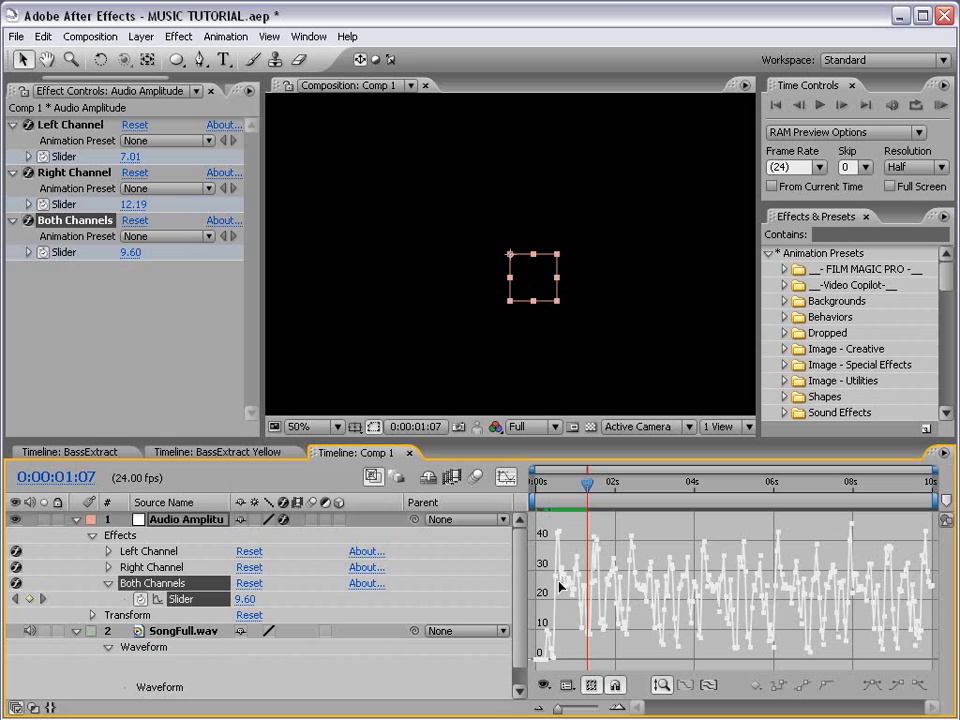
Step: Delete the Audio Amplitude layer and return from the Graph Editor to the layer bar view
{"action": "left_click", "coordinate": [72, 520]}
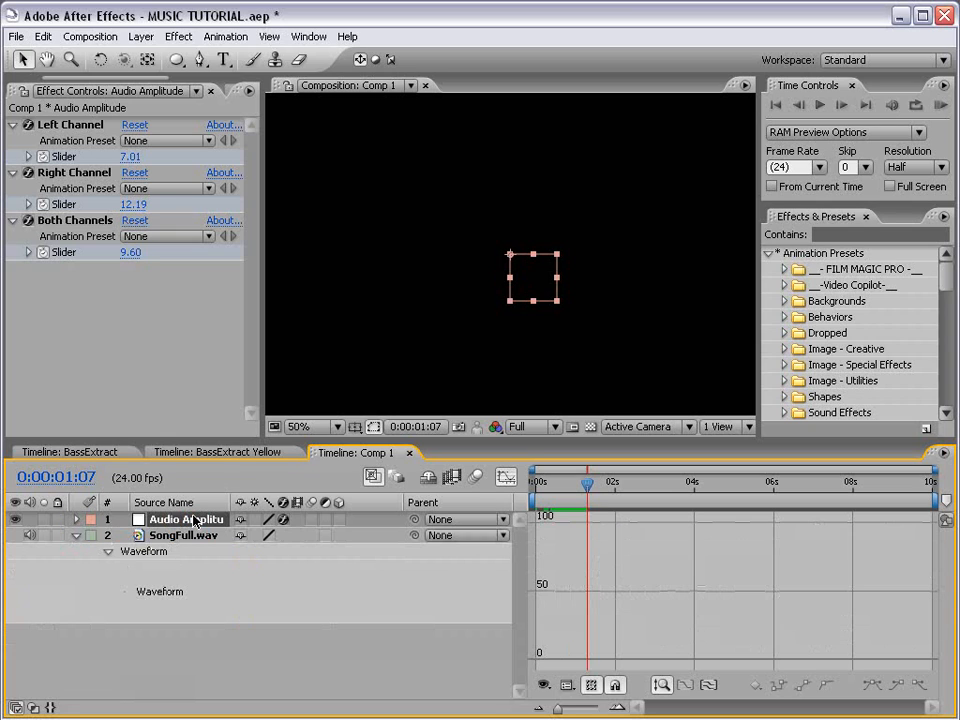
{"action": "key", "text": "Delete"}
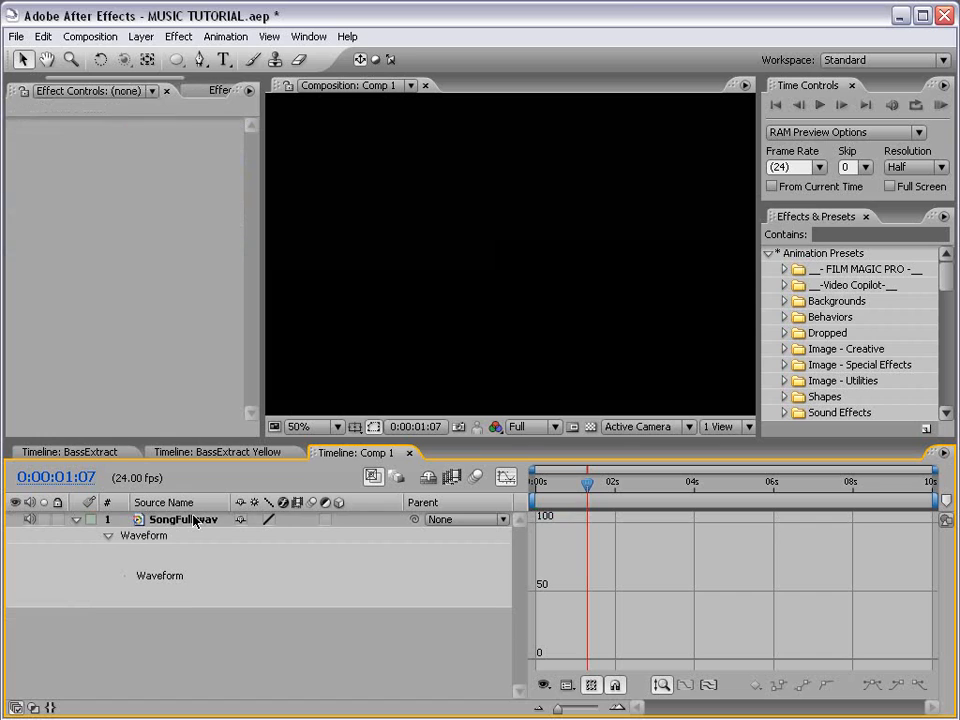
{"action": "left_click", "coordinate": [505, 479]}
Step: Apply the Bass & Treble audio effect to the SongFull.wav layer
{"action": "left_click", "coordinate": [196, 520]}
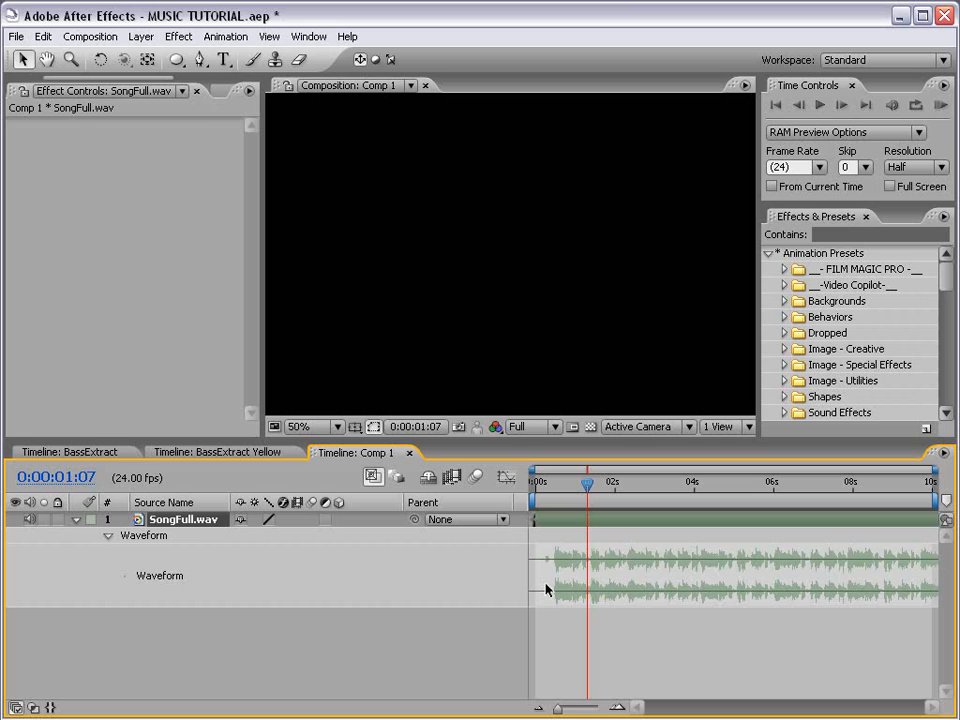
{"action": "left_click", "coordinate": [179, 36]}
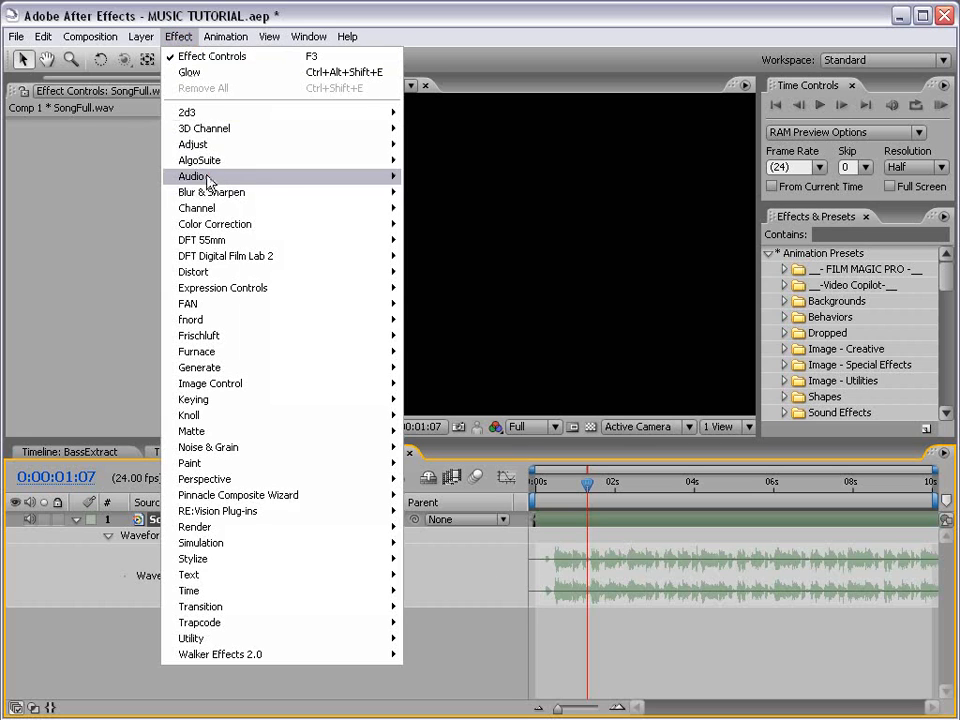
{"action": "mouse_move", "coordinate": [209, 178]}
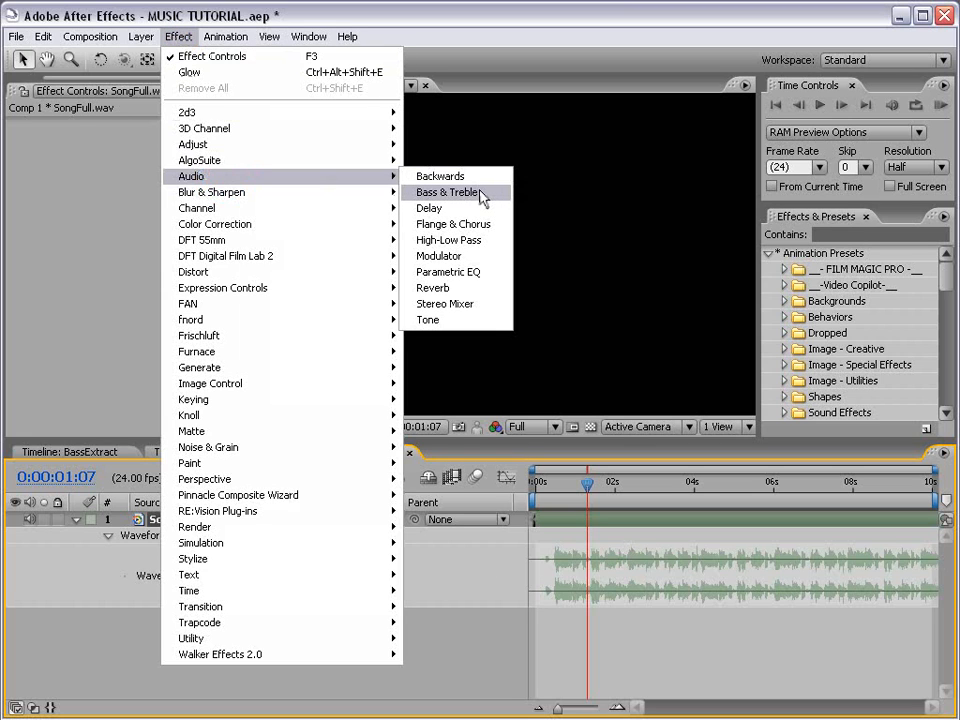
{"action": "left_click", "coordinate": [481, 195]}
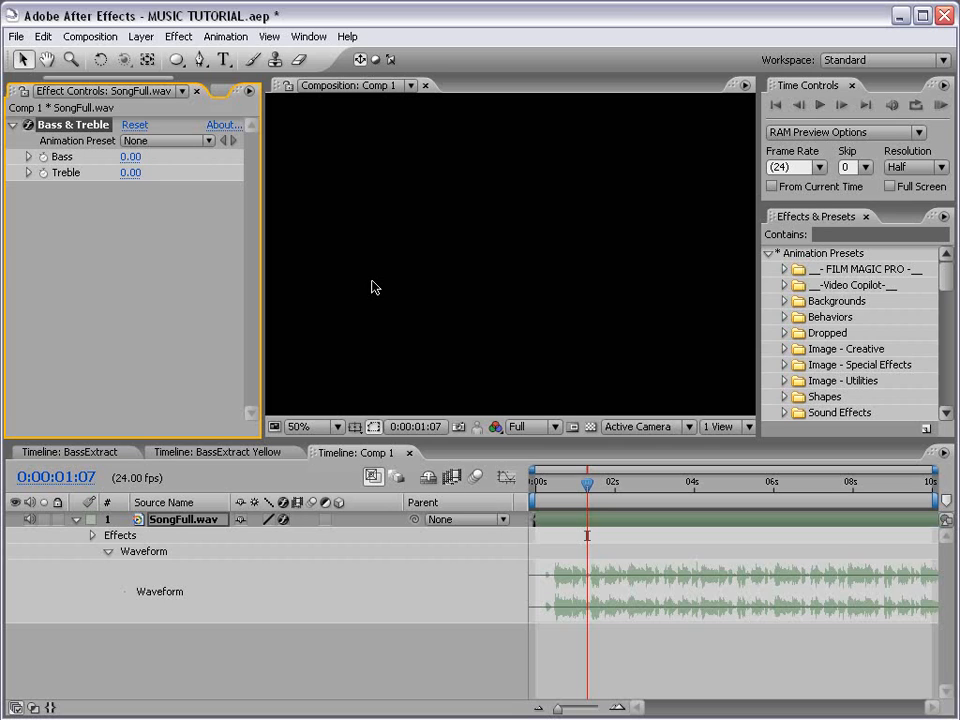
Step: Set Treble to -100 and Bass to 50 in the SongFull.wav layer's Bass & Treble effect
{"action": "left_click", "coordinate": [131, 175]}
{"action": "type", "text": "-100"}
{"action": "key", "text": "Return"}
{"action": "left_click", "coordinate": [132, 158]}
{"action": "type", "text": "50"}
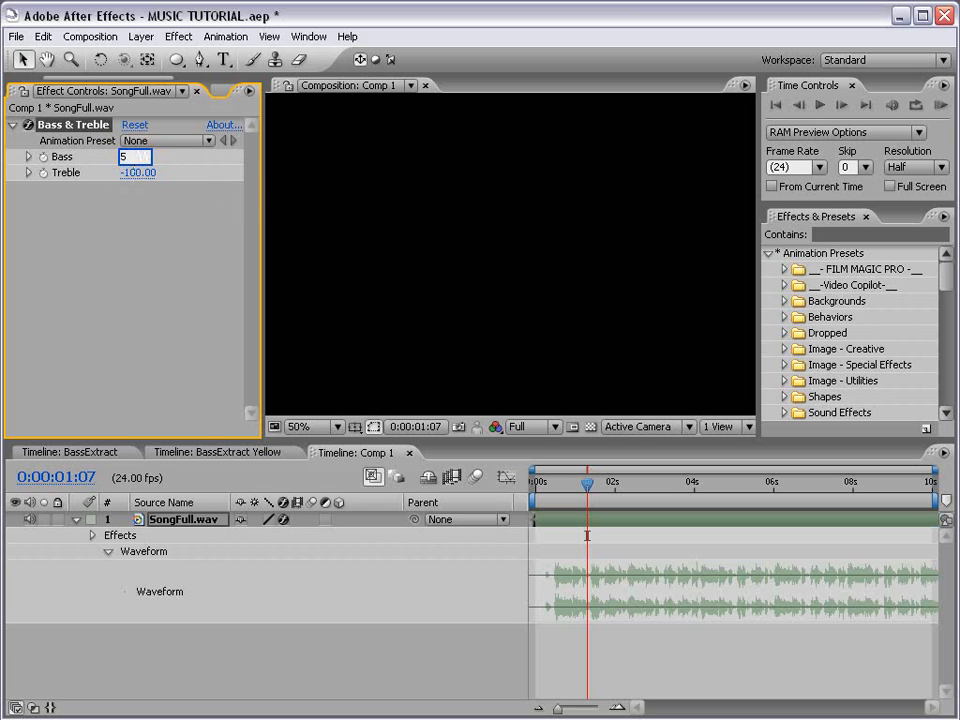
{"action": "key", "text": "Return"}
Step: Convert the bass-only SongFull.wav audio to keyframes with the Keyframe Assistant
{"action": "left_click", "coordinate": [192, 522]}
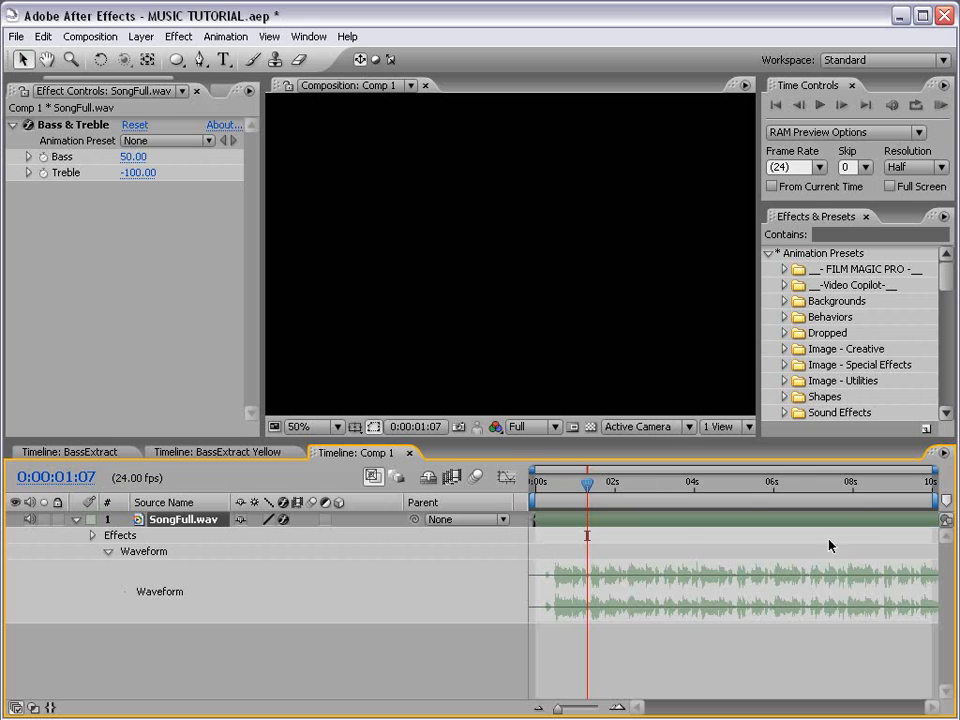
{"action": "left_click", "coordinate": [30, 520]}
{"action": "left_click", "coordinate": [31, 520]}
{"action": "right_click", "coordinate": [170, 519]}
{"action": "mouse_move", "coordinate": [218, 697]}
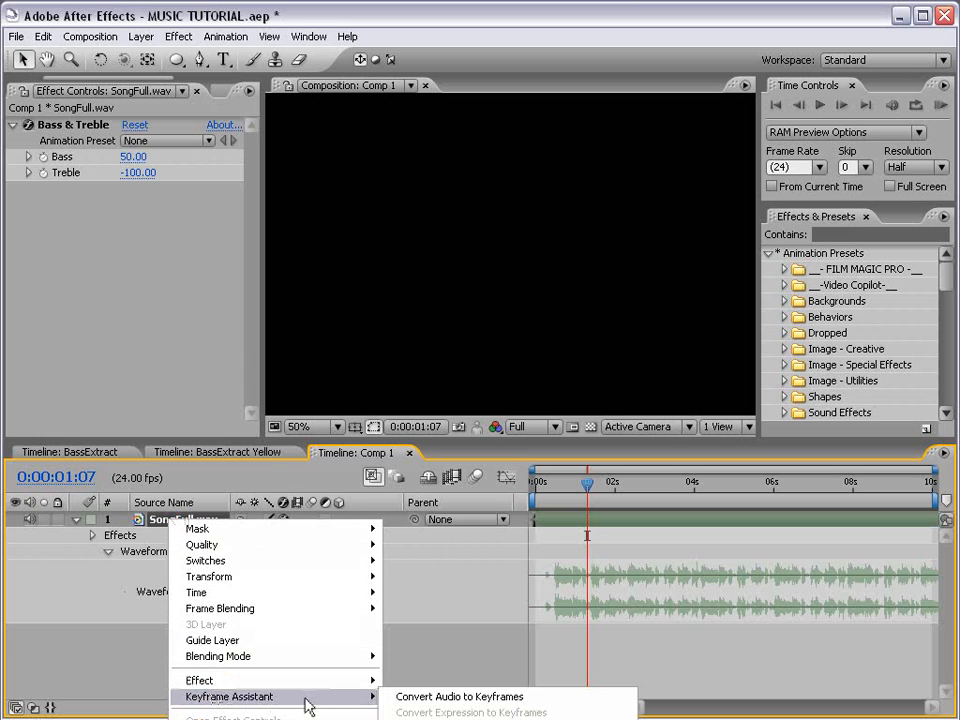
{"action": "left_click", "coordinate": [462, 696]}
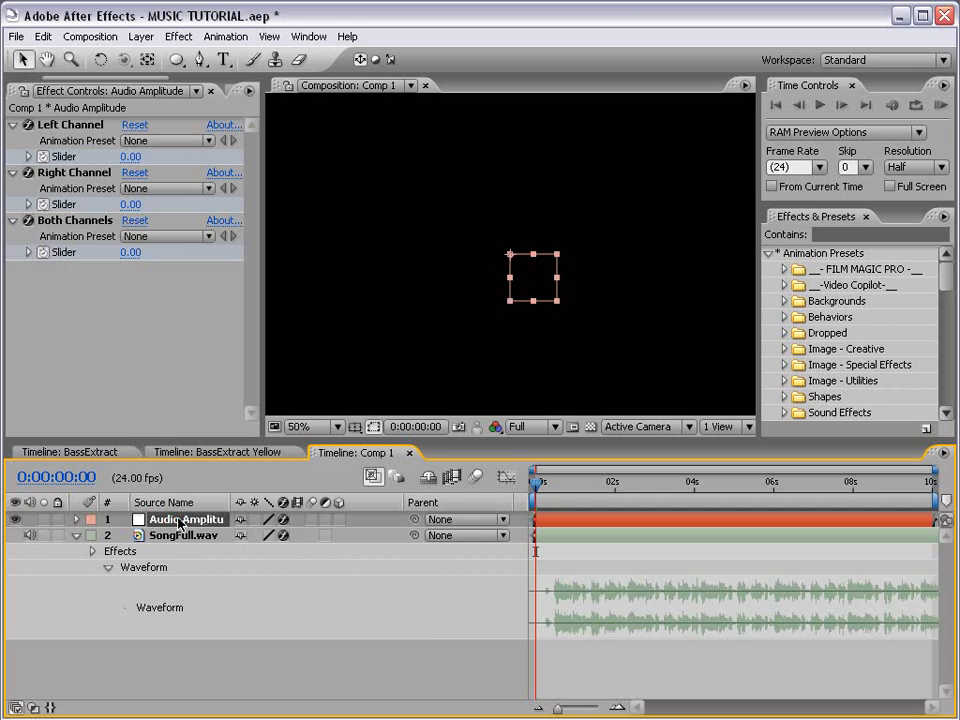
Step: Rename the new Audio Amplitude layer as Bass
{"action": "key", "text": "Return"}
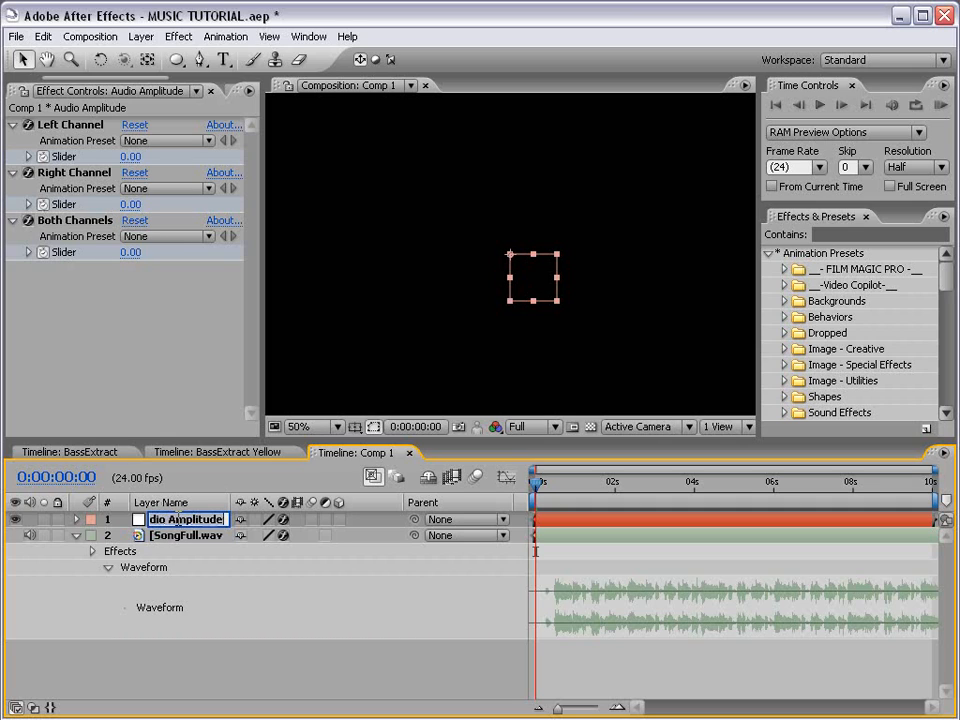
{"action": "type", "text": "B"}
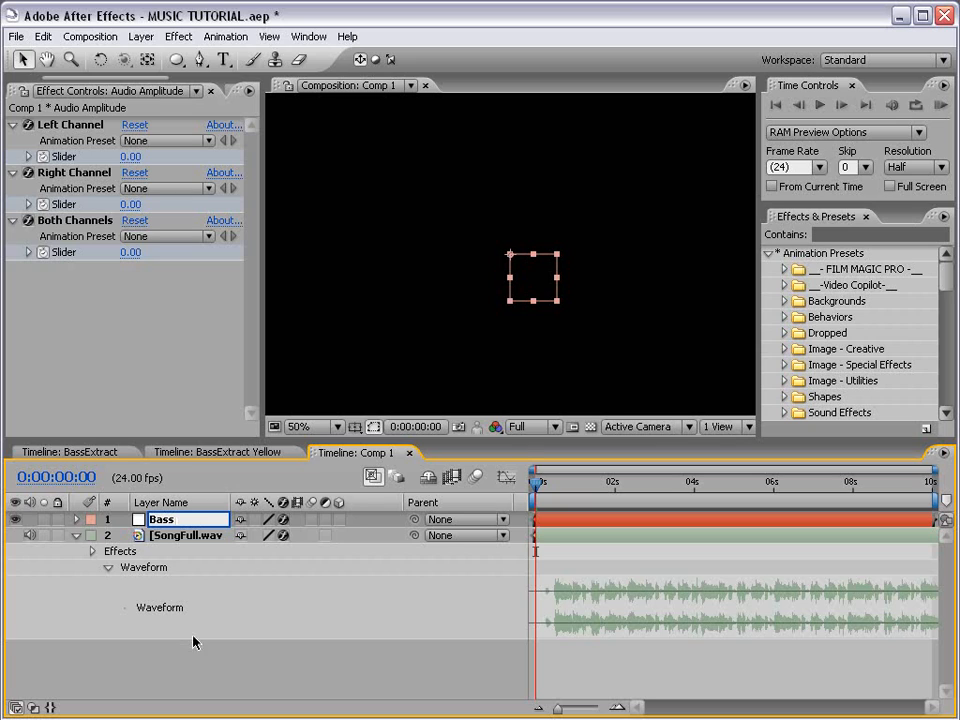
{"action": "type", "text": "ass"}
{"action": "key", "text": "Return"}
Step: Reverse the SongFull.wav layer's Bass & Treble settings, with Treble at 50 and Bass at -100
{"action": "left_click", "coordinate": [196, 537]}
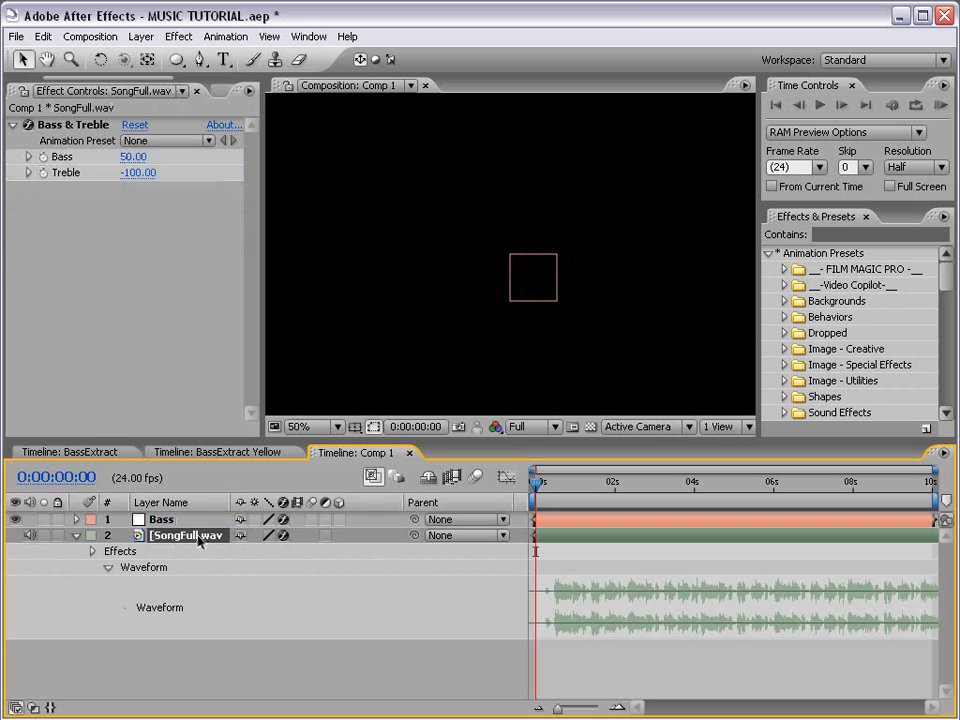
{"action": "left_click", "coordinate": [138, 173]}
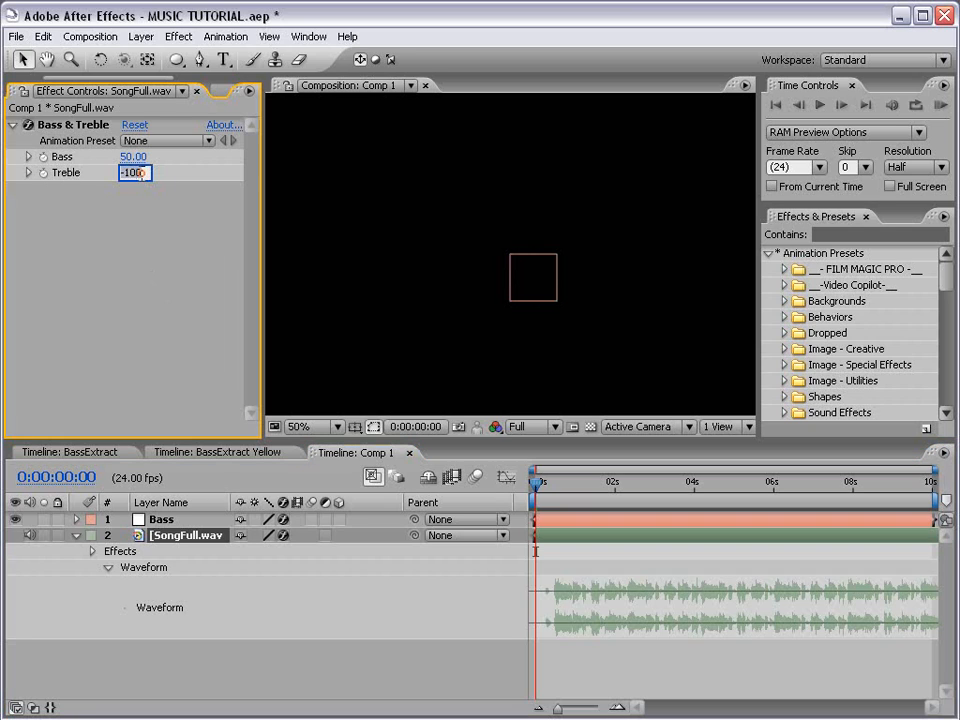
{"action": "type", "text": "50"}
{"action": "key", "text": "Return"}
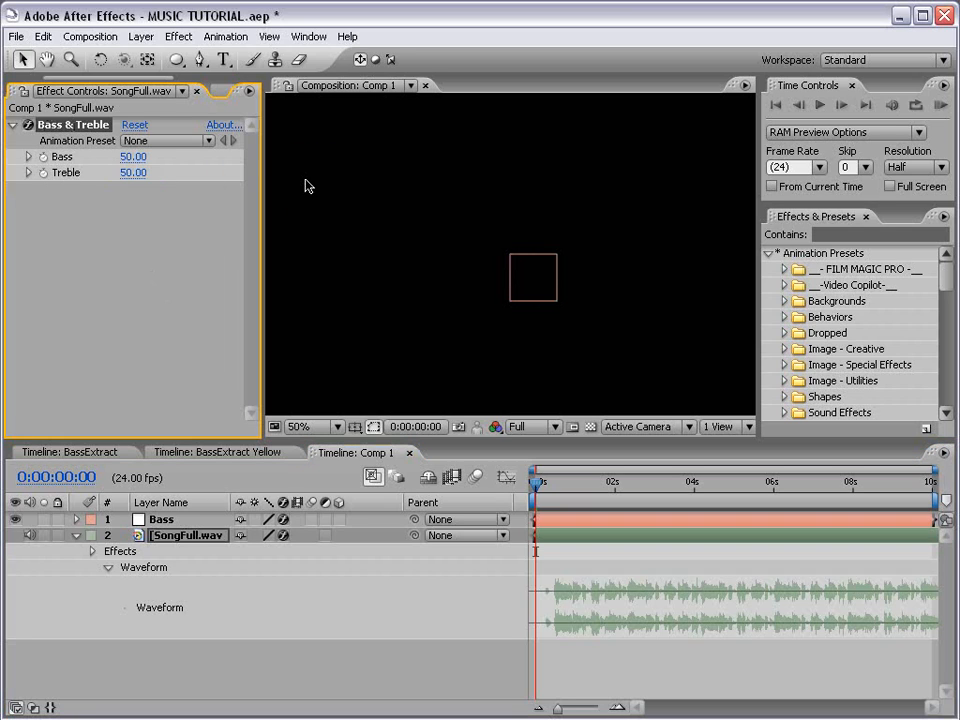
{"action": "left_click", "coordinate": [138, 157]}
{"action": "type", "text": "-100"}
{"action": "key", "text": "Return"}
Step: Convert the treble-only SongFull.wav audio to keyframes and rename the resulting Audio Amplitude layer as Treble
{"action": "right_click", "coordinate": [163, 538]}
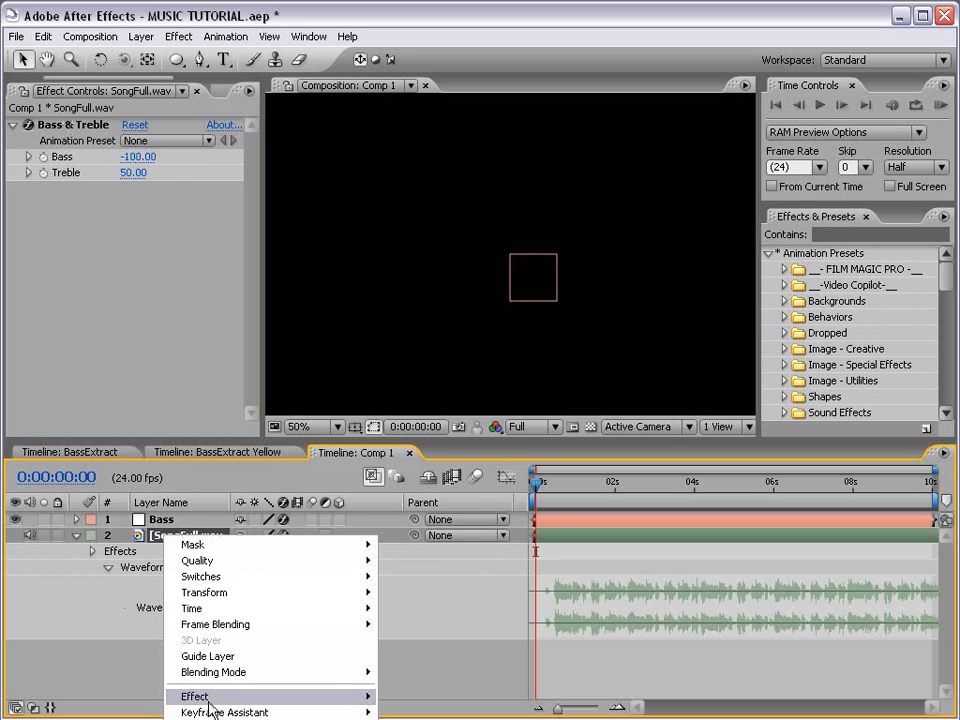
{"action": "mouse_move", "coordinate": [195, 712]}
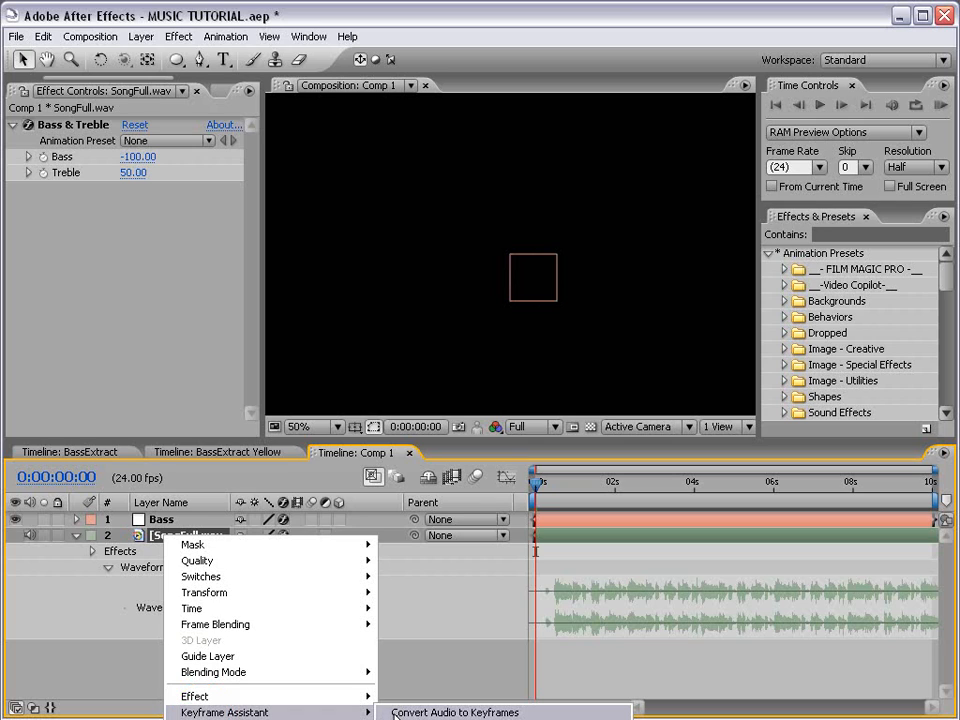
{"action": "left_click", "coordinate": [470, 713]}
{"action": "left_click", "coordinate": [186, 522]}
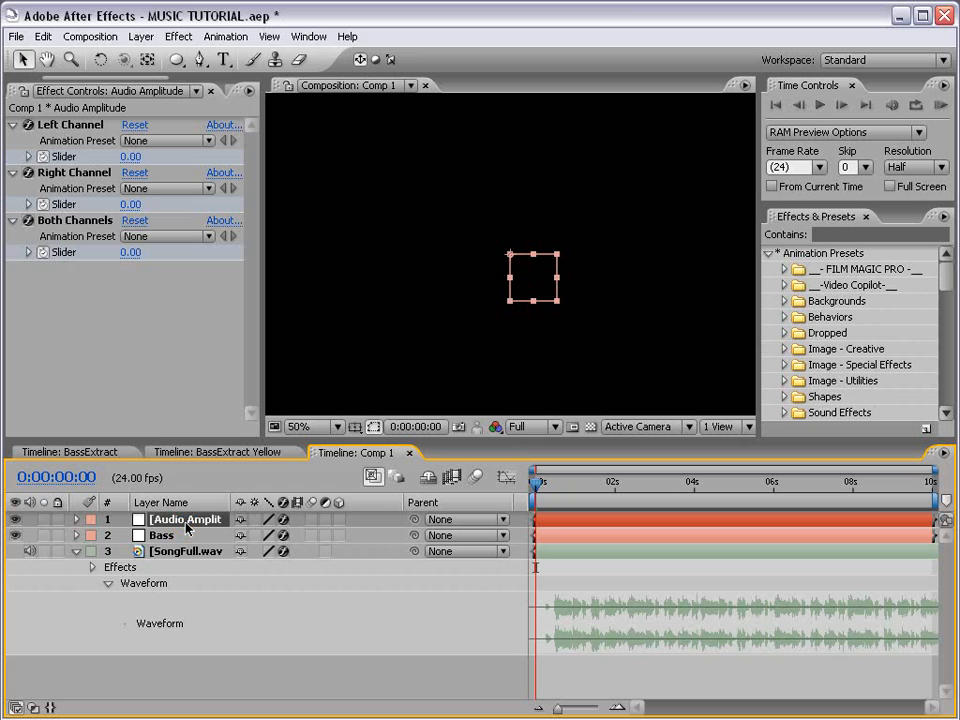
{"action": "key", "text": "Return"}
{"action": "type", "text": "Treble"}
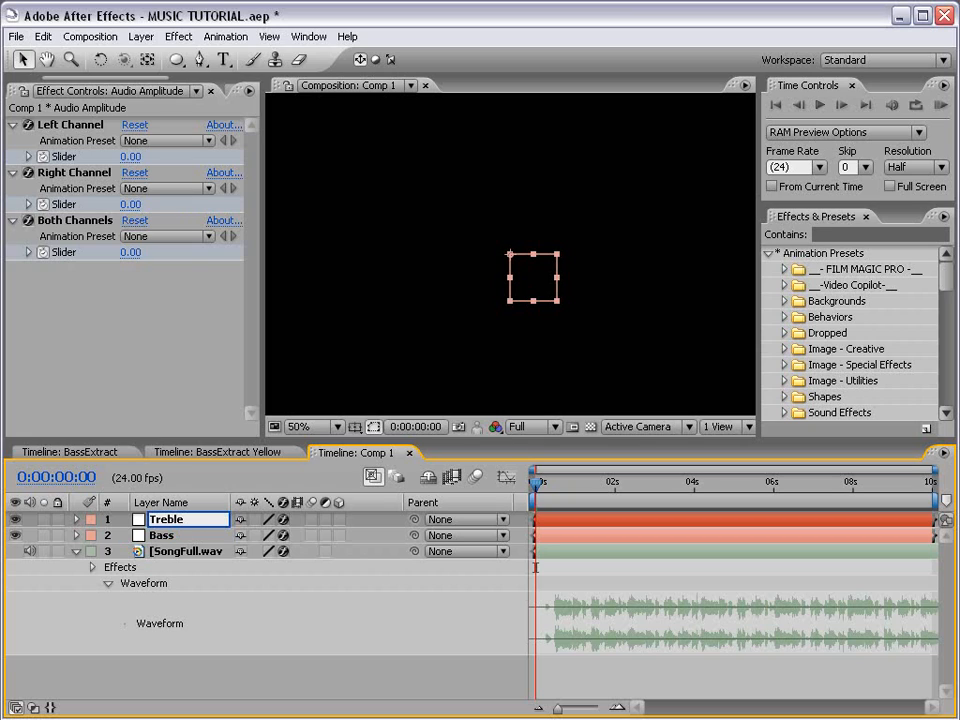
{"action": "left_click", "coordinate": [130, 668]}
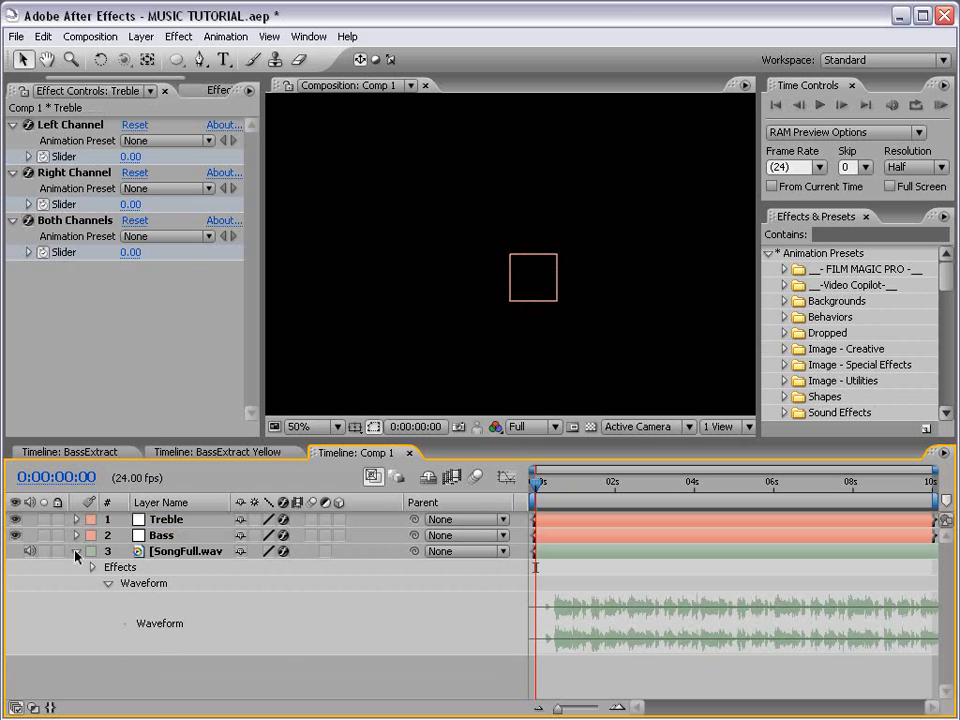
Step: Collapse the SongFull.wav layer, reveal the Bass layer's keyframes, and delete its Left Channel and Right Channel effects
{"action": "left_click", "coordinate": [75, 551]}
{"action": "left_click", "coordinate": [143, 540]}
{"action": "key", "text": "u"}
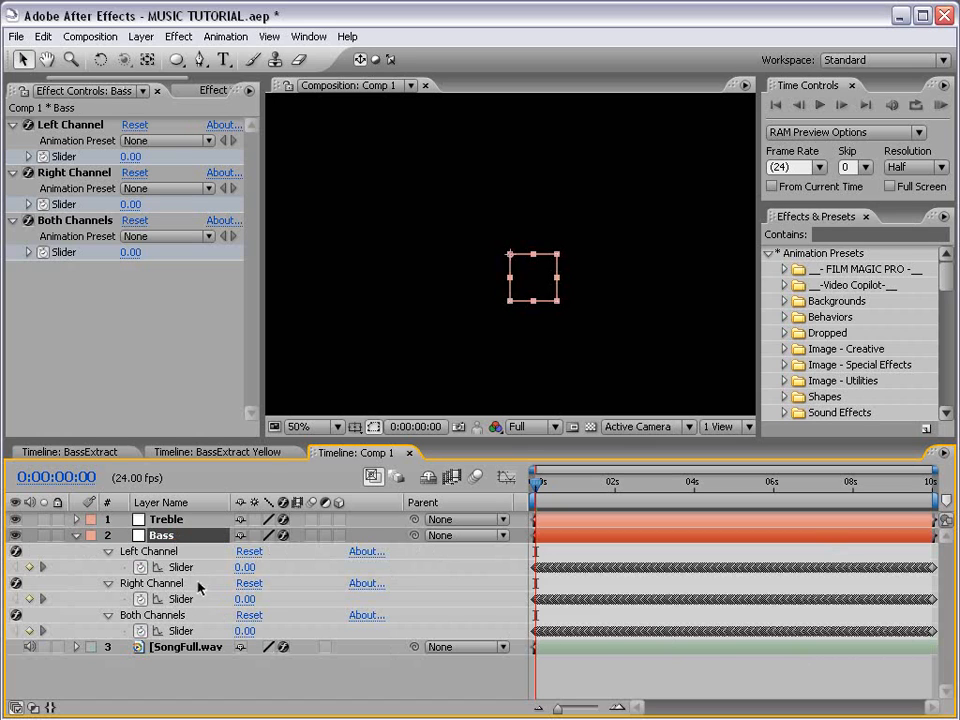
{"action": "left_click", "coordinate": [145, 553]}
{"action": "left_click", "coordinate": [125, 583], "text": "ctrl"}
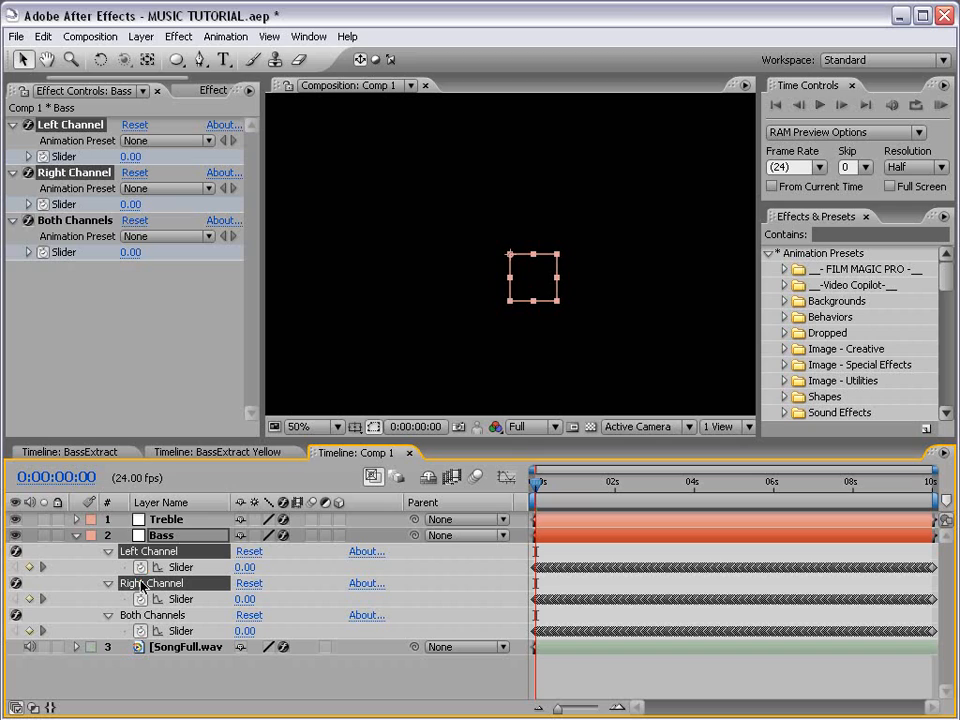
{"action": "key", "text": "Delete"}
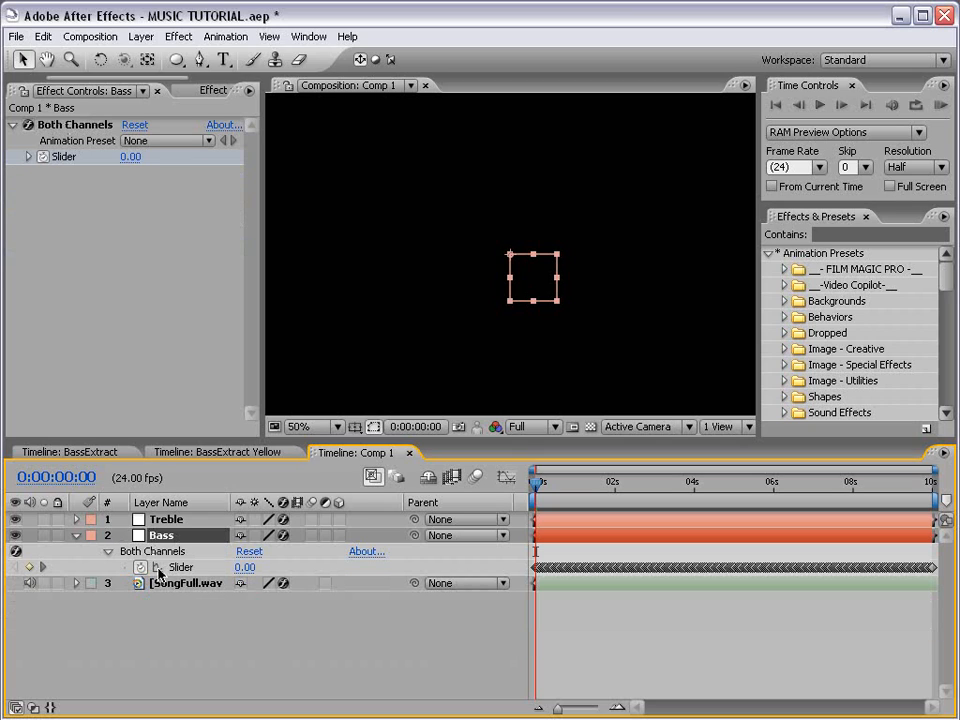
Step: Expand the Treble layer's effects and delete its Left Channel and Right Channel effects
{"action": "left_click", "coordinate": [77, 520]}
{"action": "left_click", "coordinate": [92, 535]}
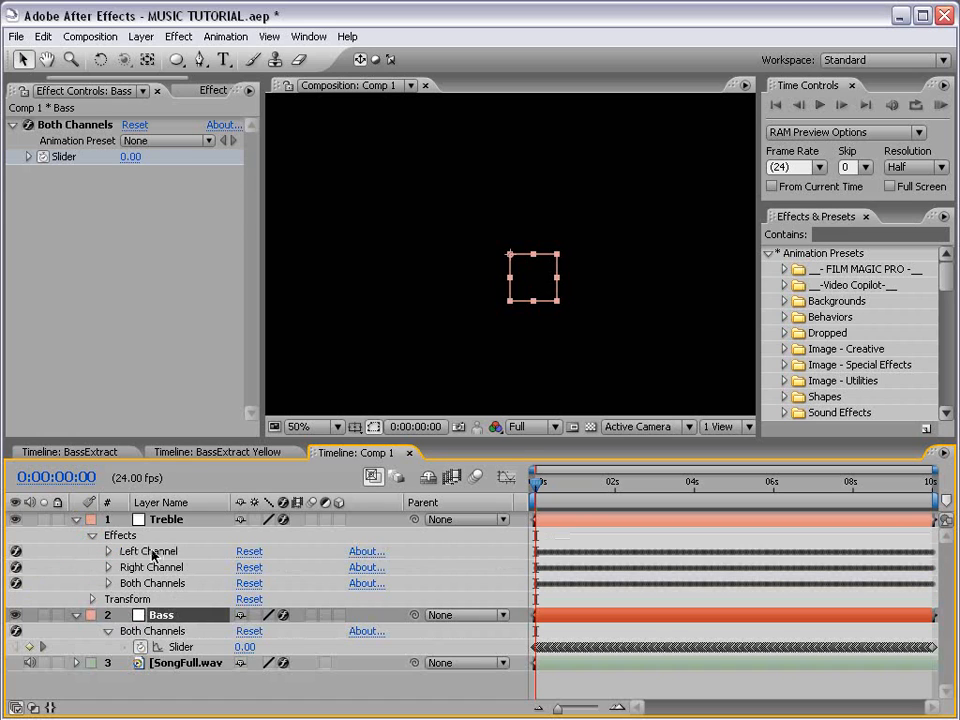
{"action": "left_click", "coordinate": [152, 553]}
{"action": "left_click", "coordinate": [148, 568], "text": "shift"}
{"action": "key", "text": "Delete"}
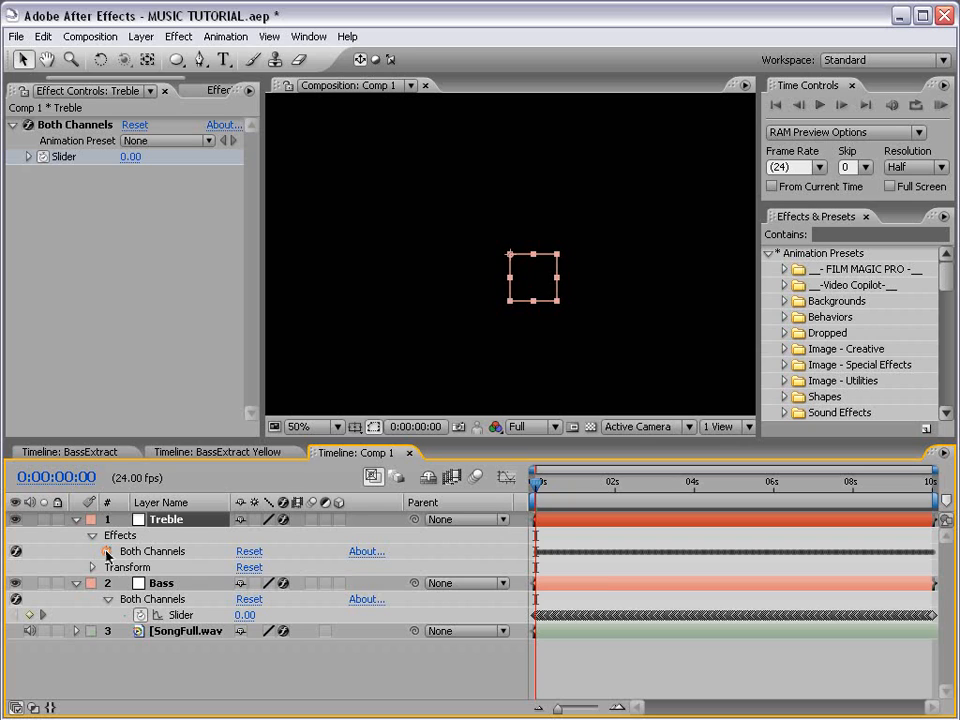
Step: Reveal the Treble layer's Both Channels slider and compare it with the Bass slider while scrubbing to 0:00:01:00
{"action": "left_click", "coordinate": [107, 551]}
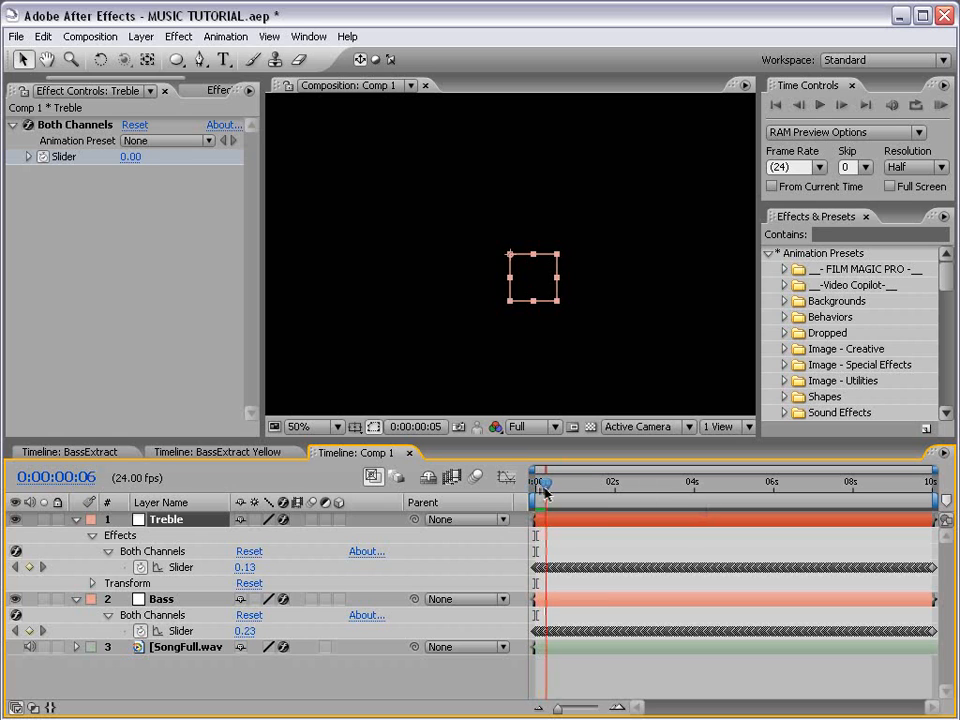
{"action": "left_click_drag", "start_coordinate": [540, 490], "coordinate": [575, 492]}
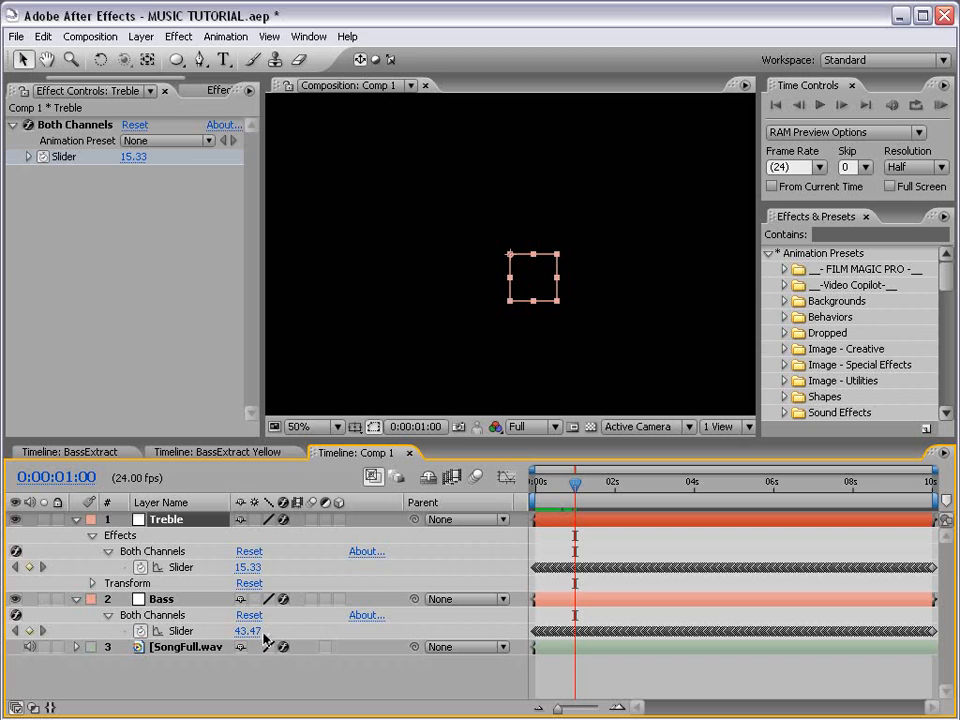
{"action": "left_click", "coordinate": [176, 602]}
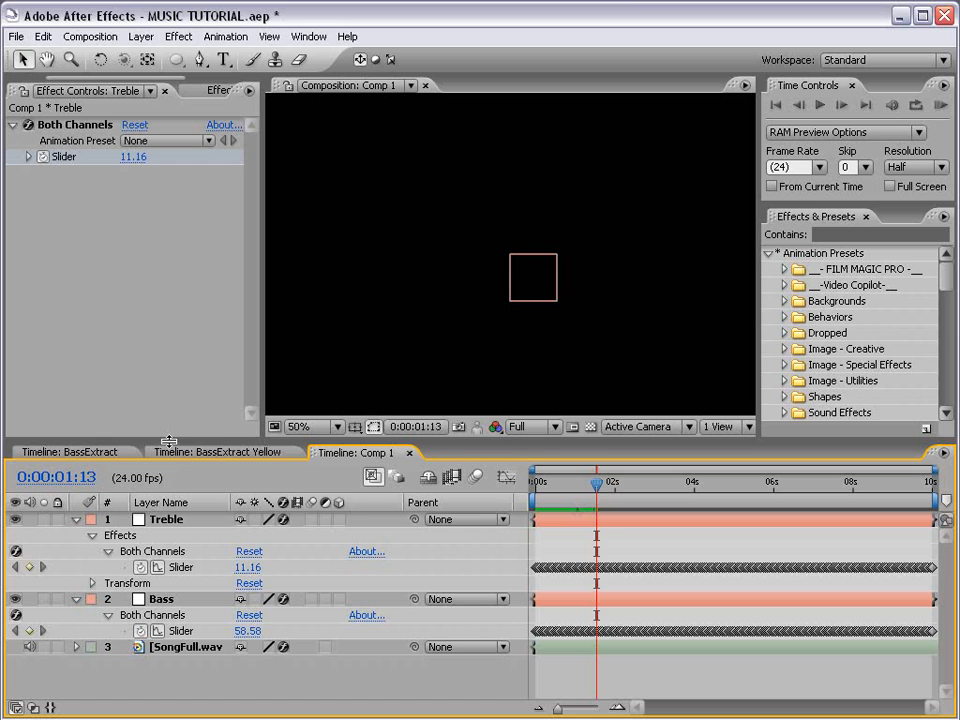
Step: Enlarge the timeline area, then move the Treble null left to about 472, 360 and the Bass null slightly right in the composition
{"action": "left_click_drag", "start_coordinate": [169, 441], "coordinate": [166, 410]}
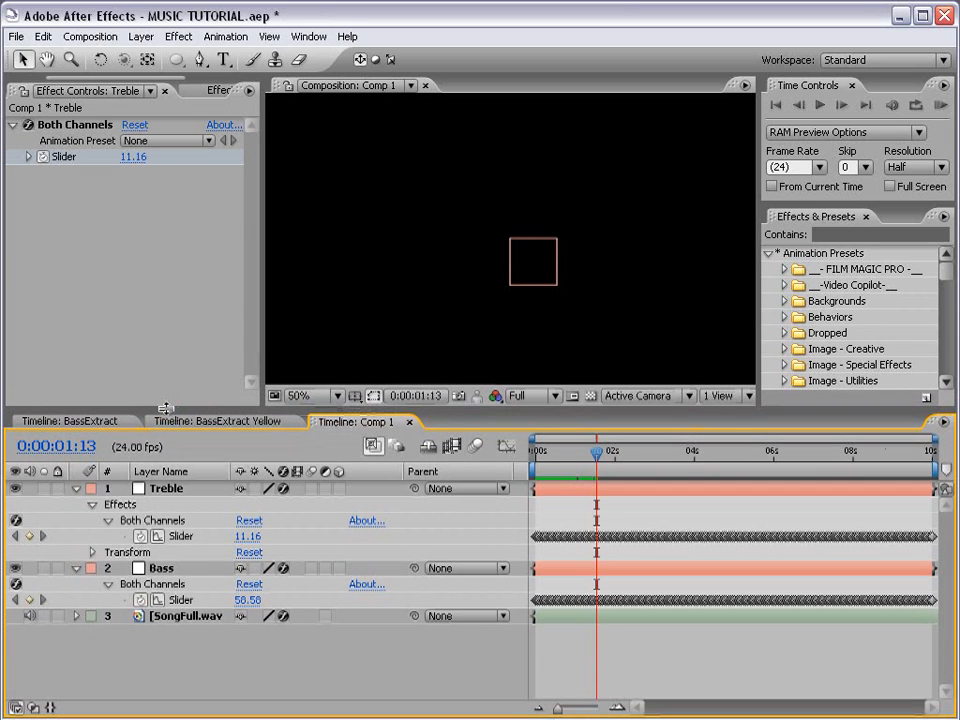
{"action": "left_click", "coordinate": [531, 272]}
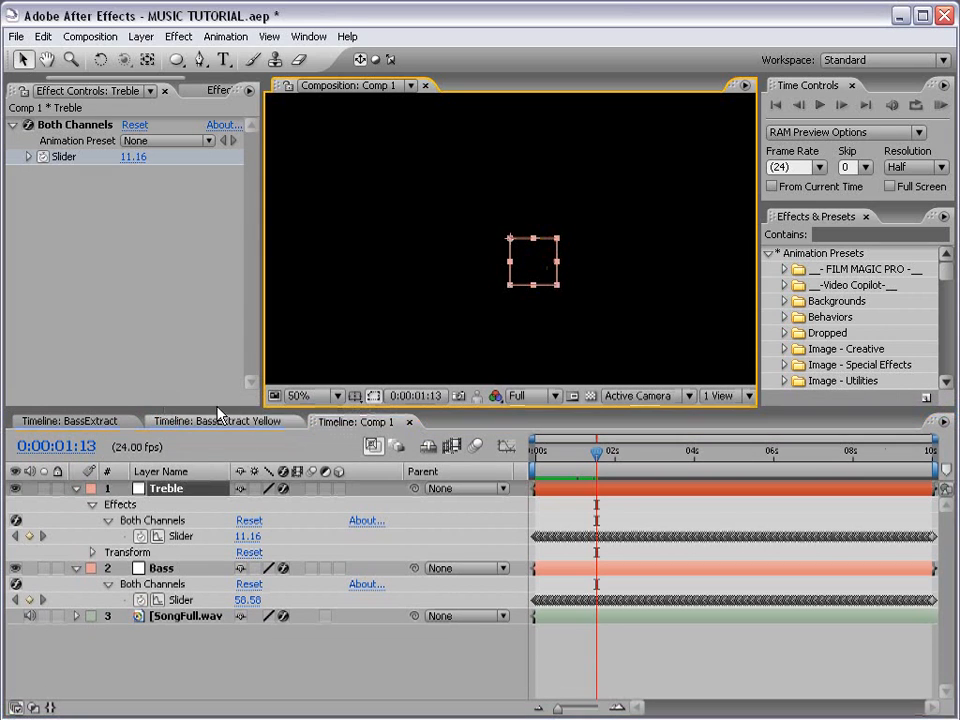
{"action": "left_click_drag", "start_coordinate": [538, 275], "coordinate": [461, 274]}
{"action": "left_click", "coordinate": [537, 286]}
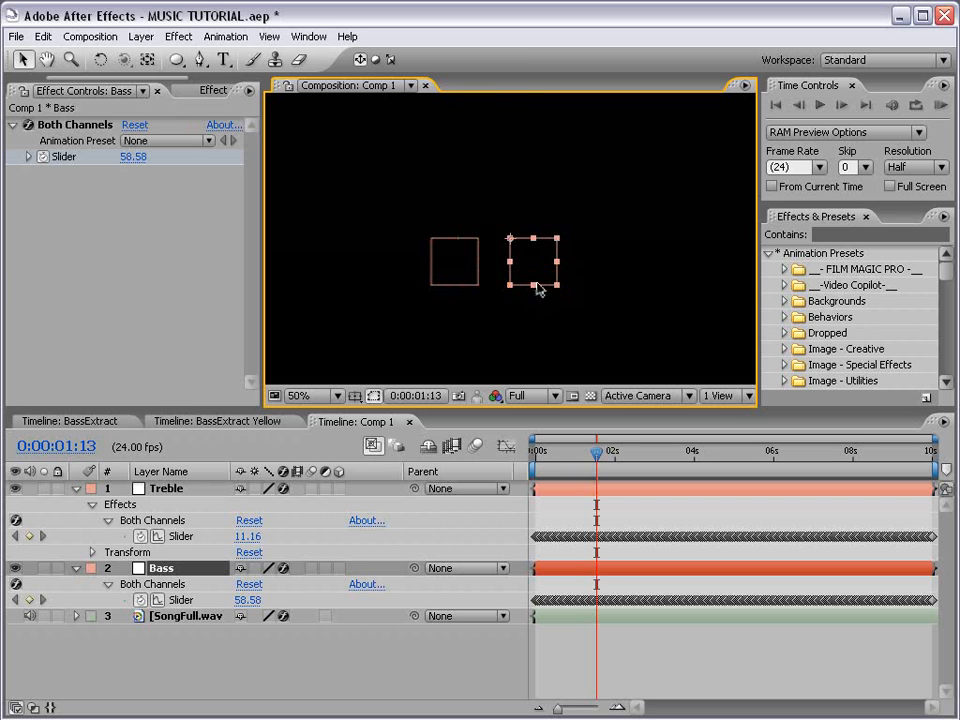
{"action": "left_click_drag", "start_coordinate": [533, 272], "coordinate": [556, 276]}
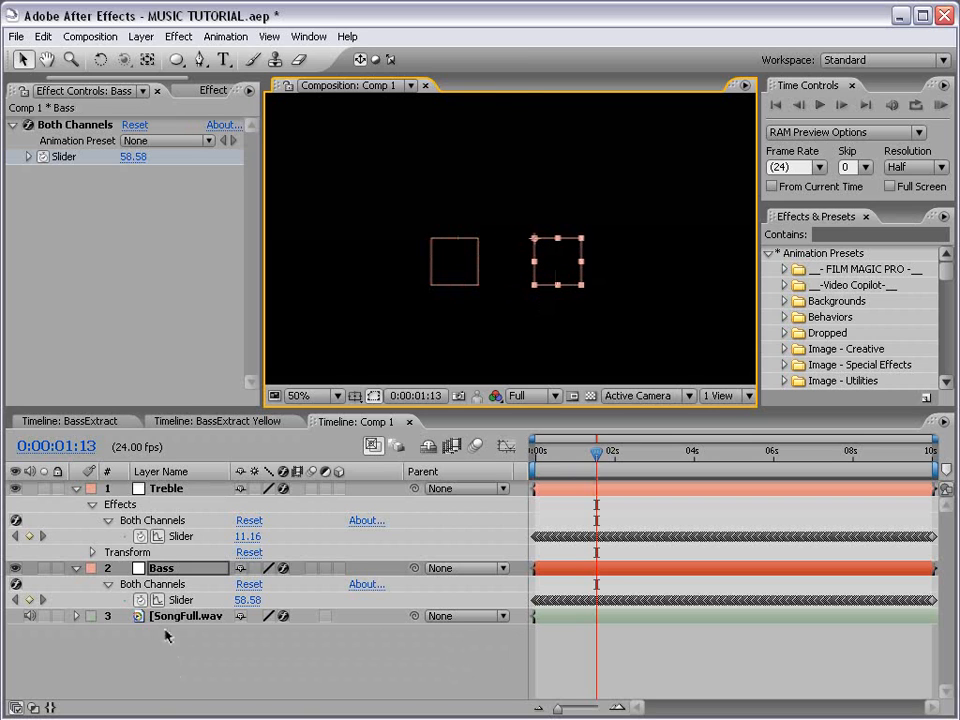
Step: Show the Treble layer's Position property together with its Both Channels effect and slider keyframes
{"action": "key", "text": "ctrl+Up"}
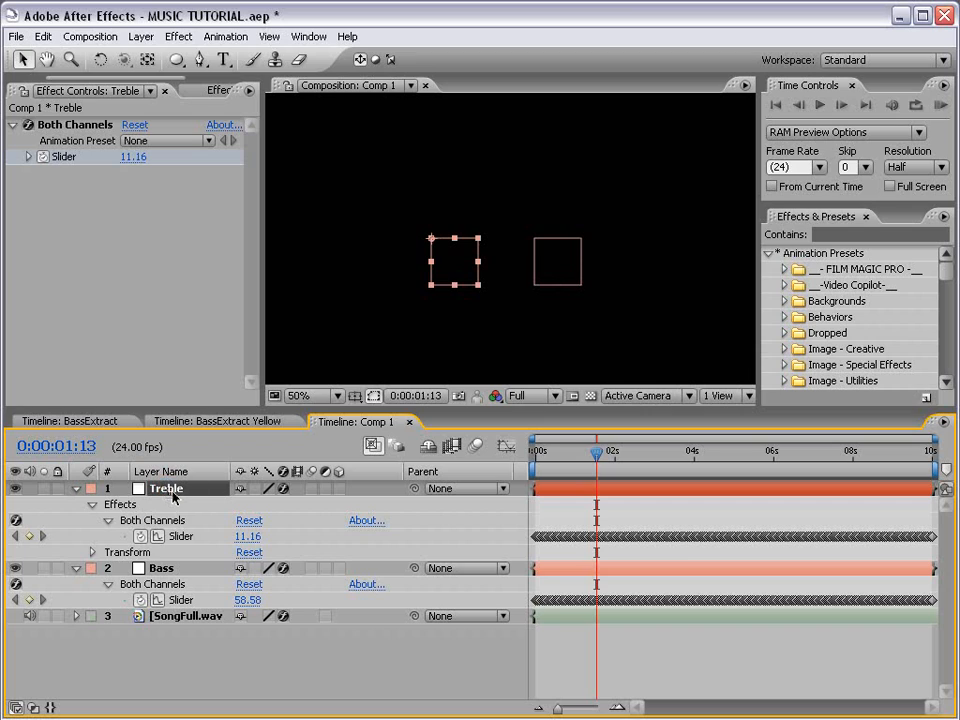
{"action": "key", "text": "p"}
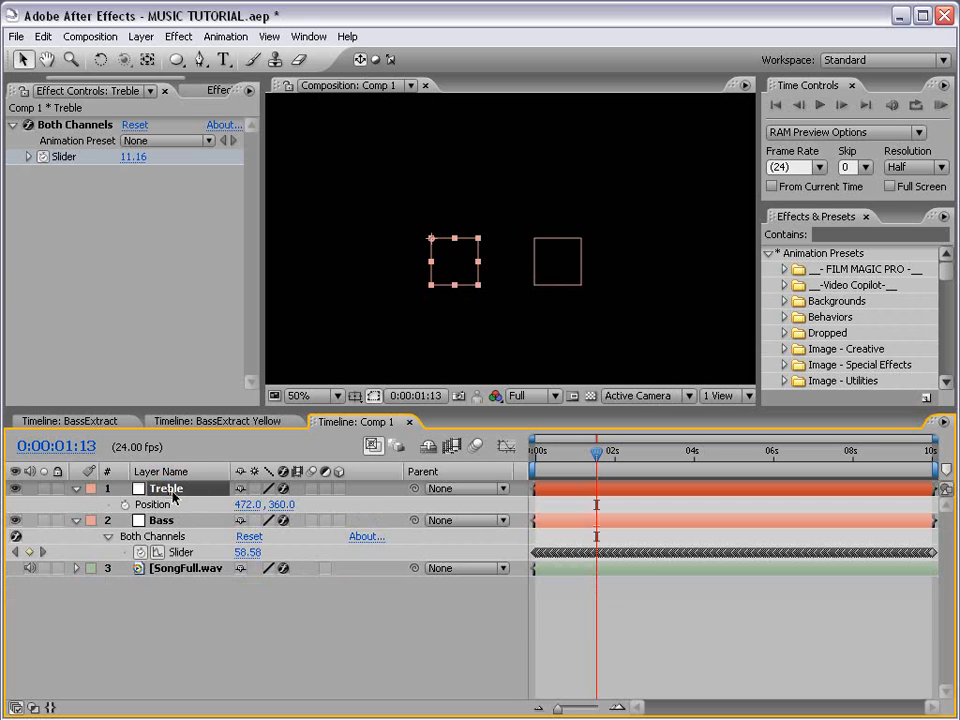
{"action": "key", "text": "shift+u"}
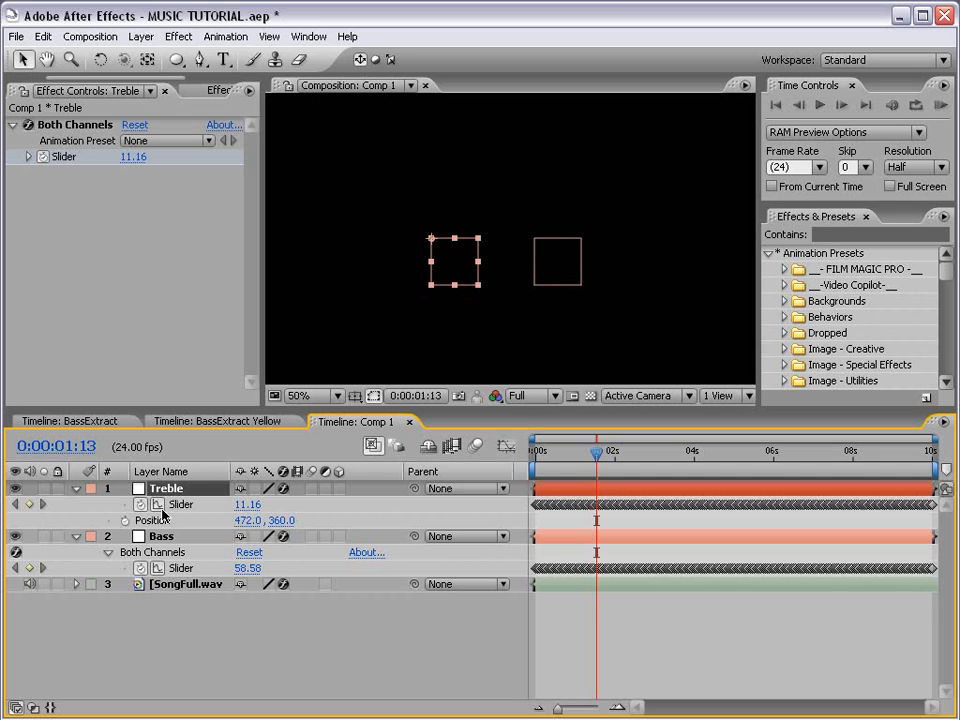
{"action": "key", "text": "shift+e"}
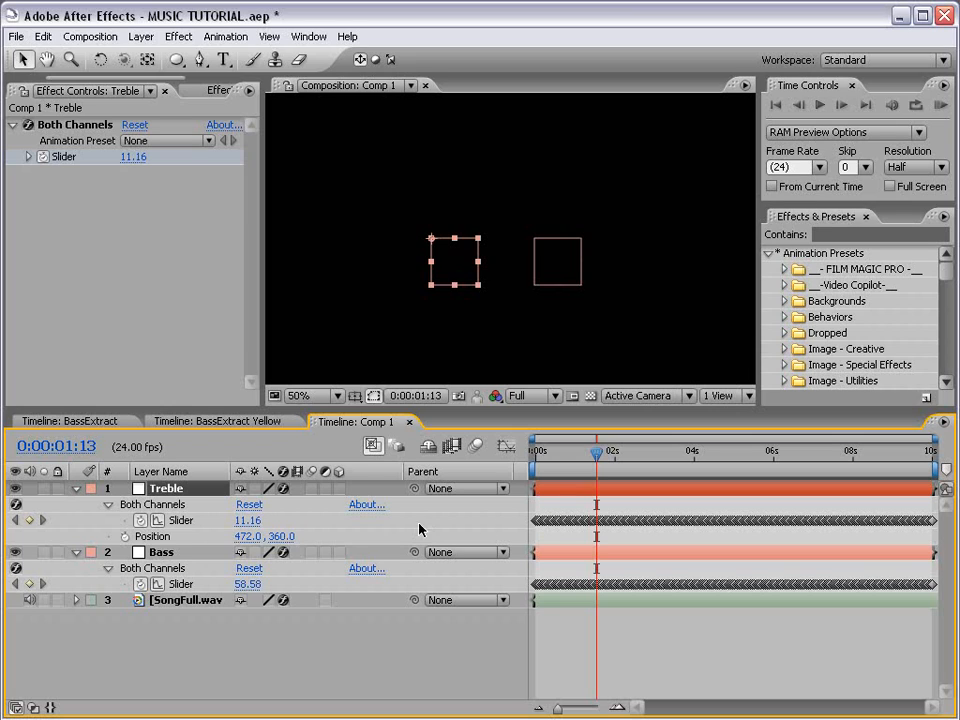
Step: Add an expression to the Treble layer's Position linking it to the Both Channels slider, and display the full expression text
{"action": "left_click", "coordinate": [125, 537], "text": "alt"}
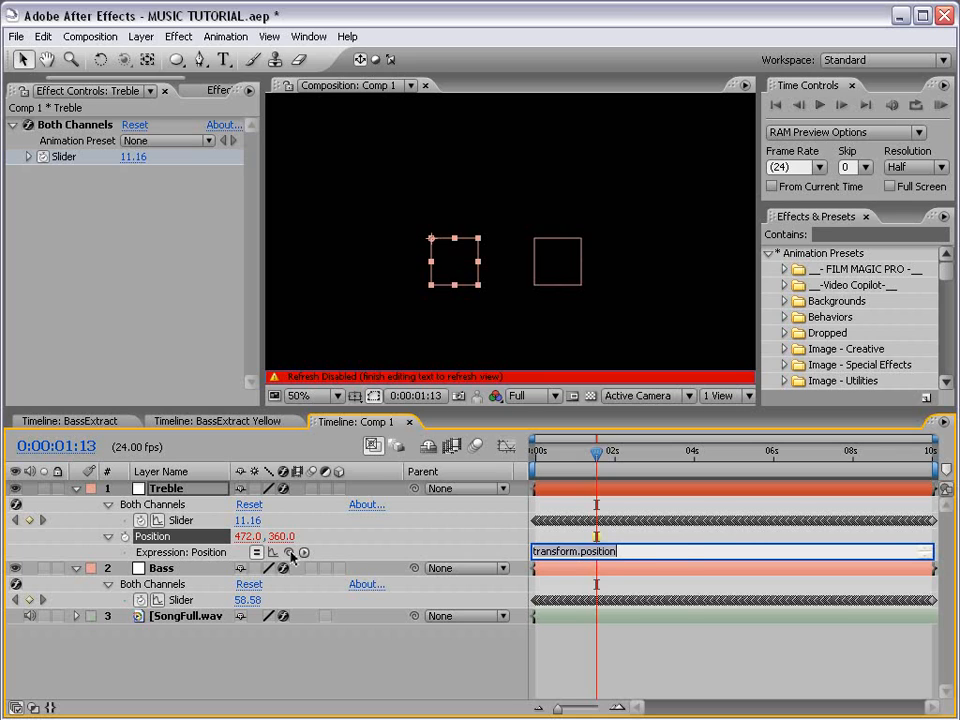
{"action": "left_click_drag", "start_coordinate": [290, 552], "coordinate": [186, 522]}
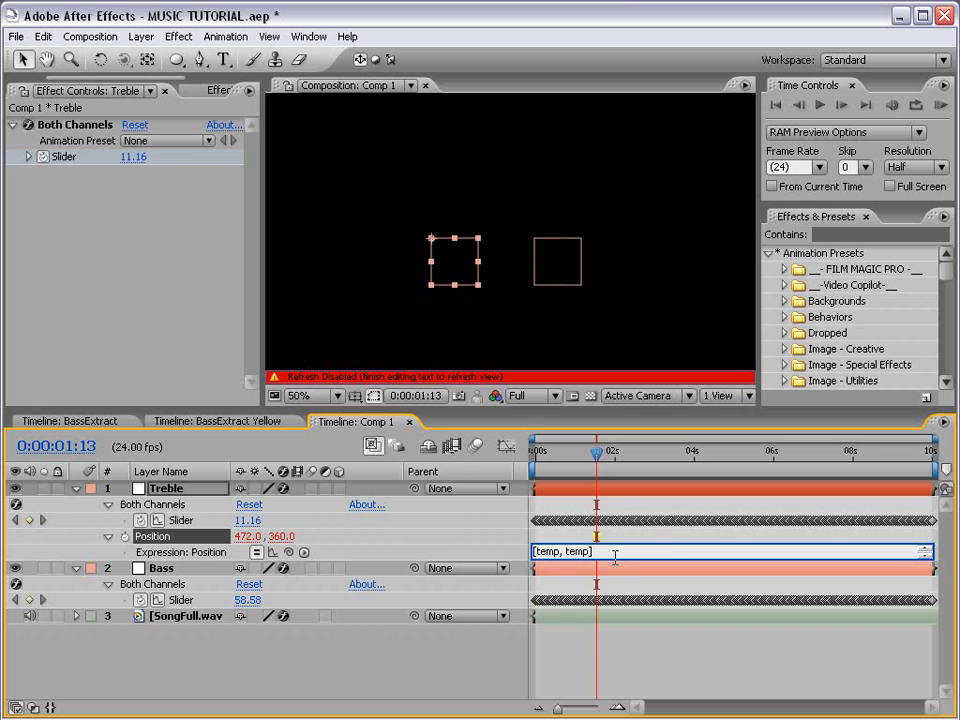
{"action": "left_click_drag", "start_coordinate": [616, 559], "coordinate": [534, 549]}
{"action": "left_click", "coordinate": [656, 567]}
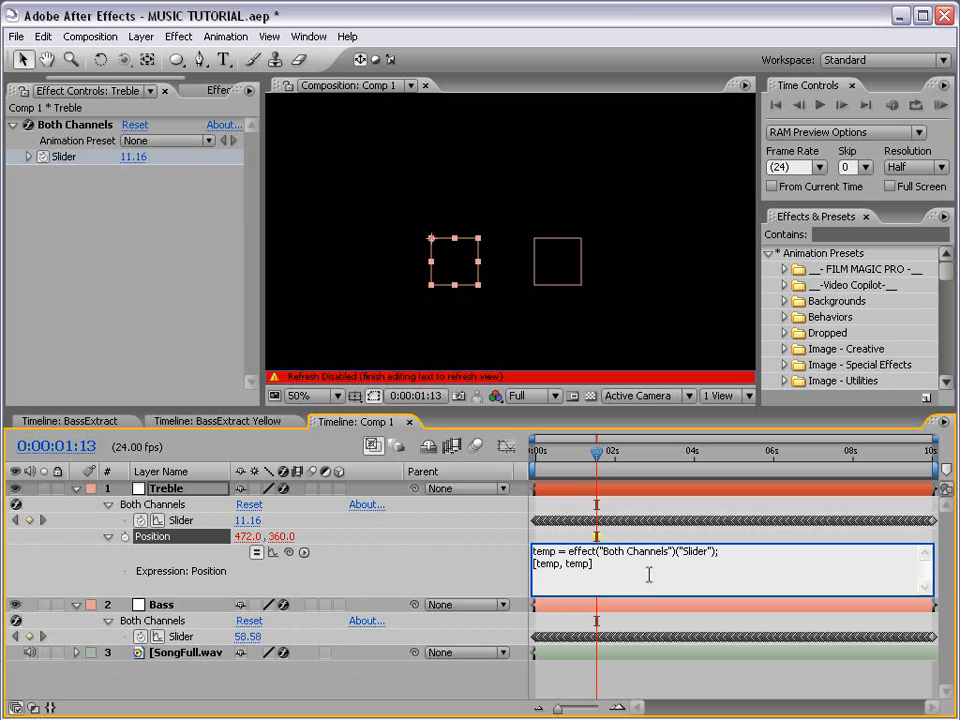
Step: Rename the variable temp to X throughout the Treble layer's Position expression and apply it
{"action": "double_click", "coordinate": [557, 551]}
{"action": "type", "text": "X"}
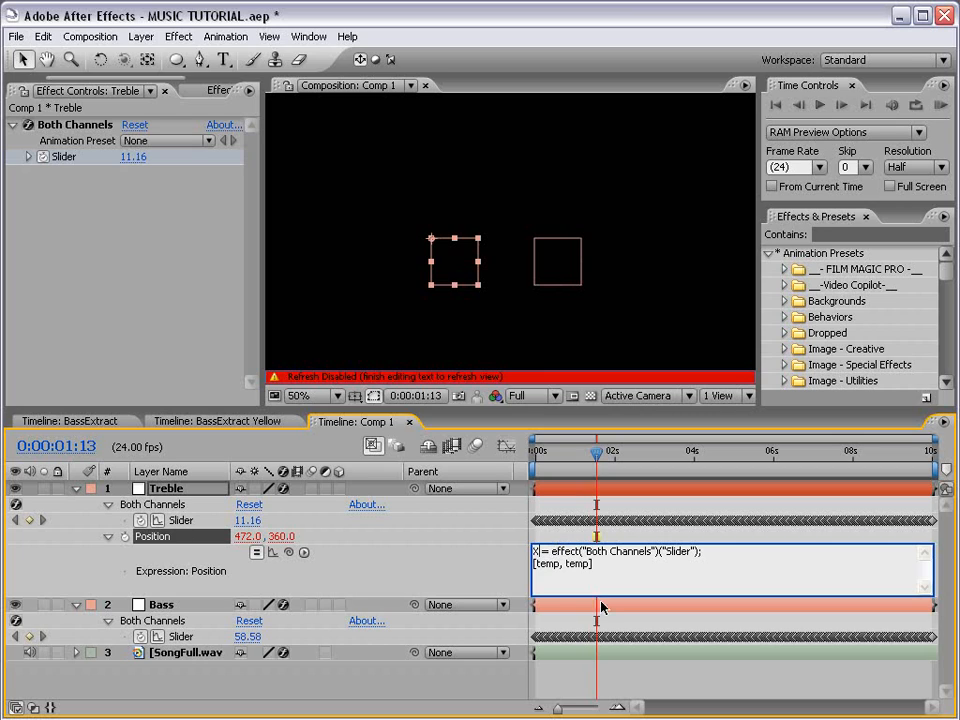
{"action": "double_click", "coordinate": [550, 563]}
{"action": "type", "text": "X"}
{"action": "double_click", "coordinate": [562, 563]}
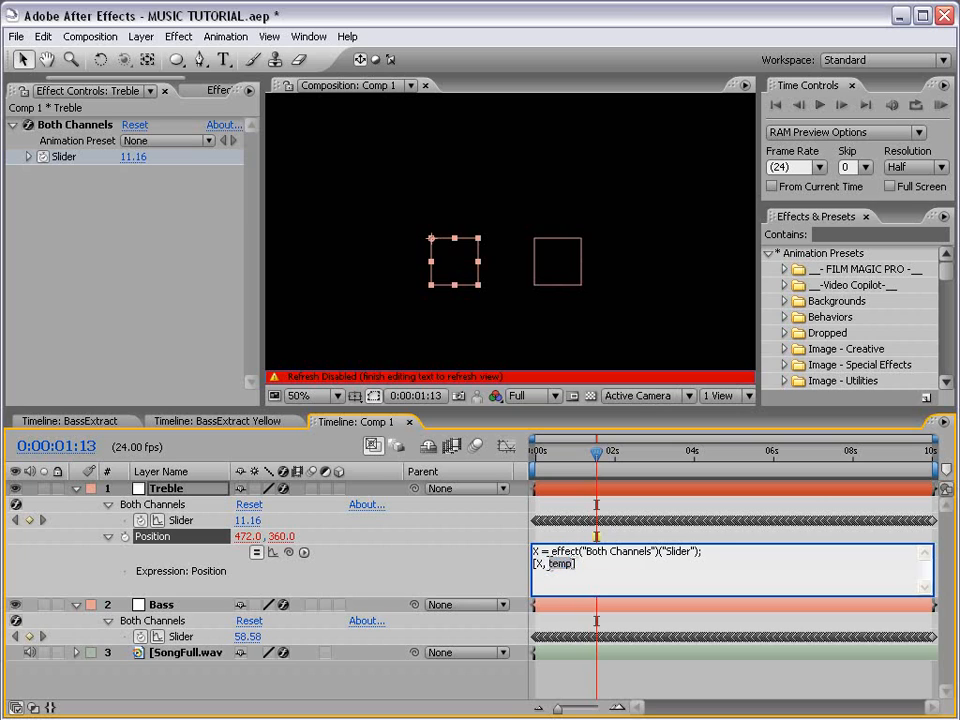
{"action": "type", "text": "X"}
{"action": "left_click", "coordinate": [392, 542]}
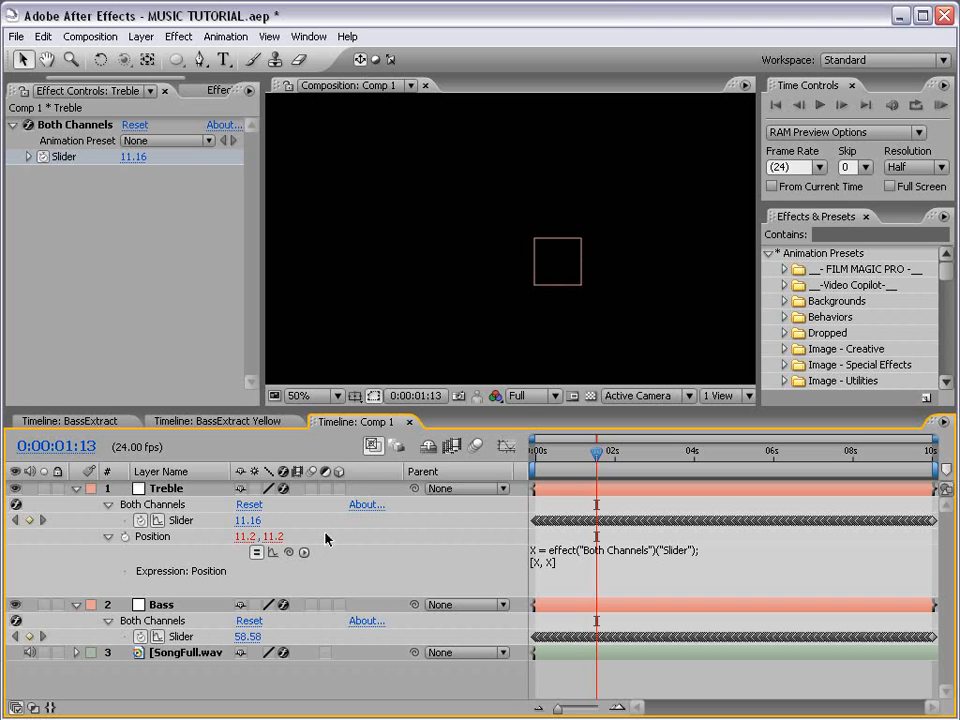
Step: Edit the result line of the Treble Position expression to value+[0, X] so only the vertical coordinate is offset
{"action": "left_click", "coordinate": [540, 563]}
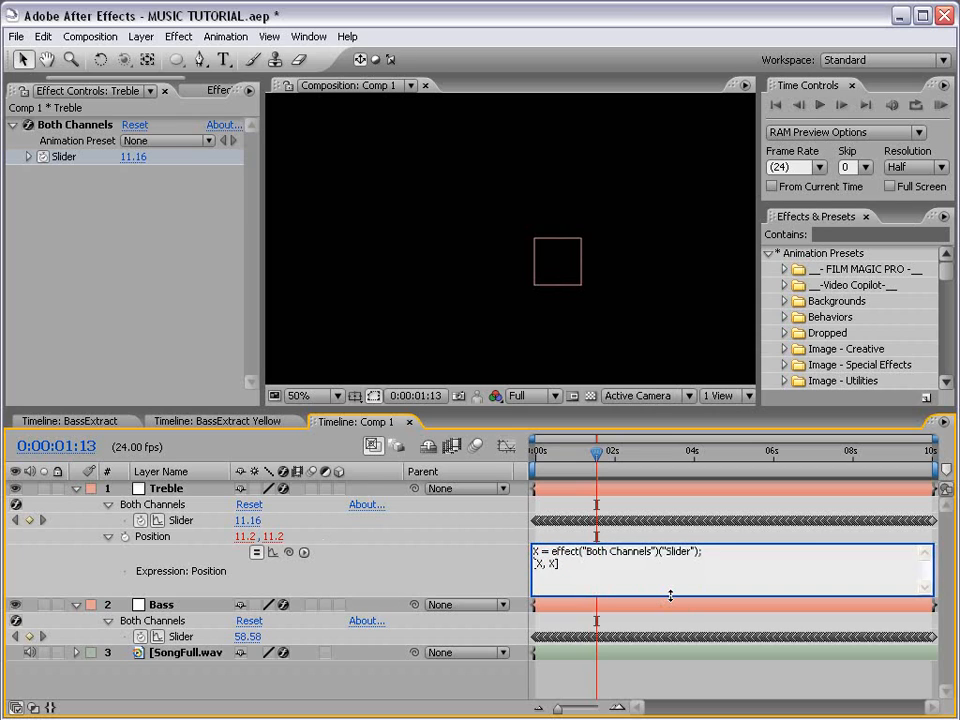
{"action": "type", "text": "value"}
{"action": "key", "text": "Left"}
{"action": "key", "text": "Left"}
{"action": "key", "text": "Left"}
{"action": "key", "text": "Left"}
{"action": "key", "text": "Left"}
{"action": "key", "text": "Left"}
{"action": "key", "text": "Left"}
{"action": "type", "text": "+"}
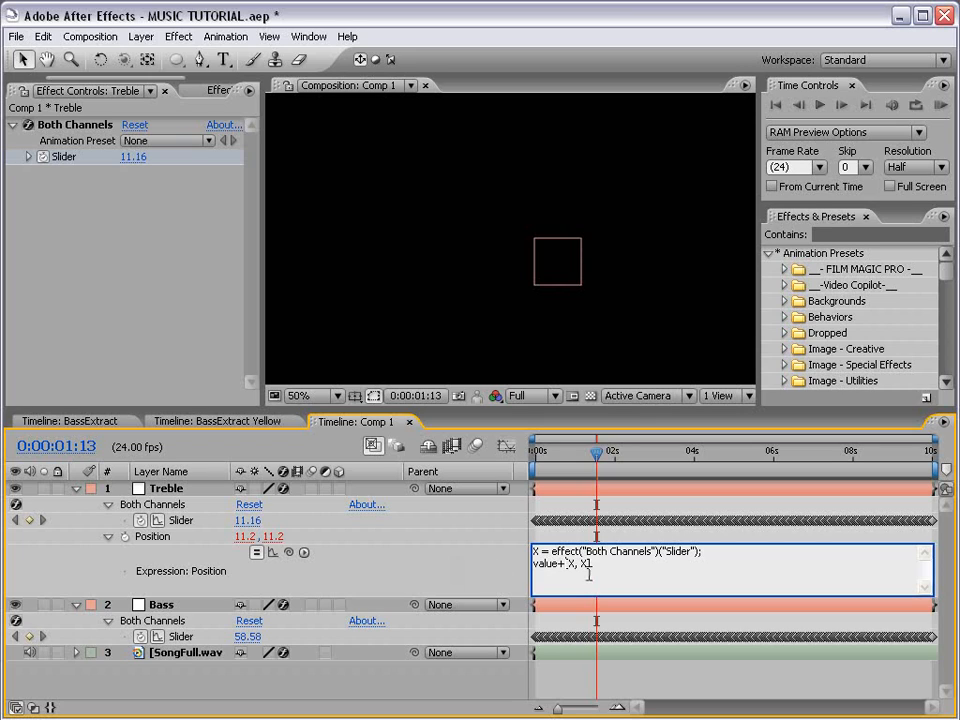
{"action": "left_click", "coordinate": [650, 579]}
{"action": "double_click", "coordinate": [573, 563]}
{"action": "type", "text": "0"}
Step: Rename the variable to TREBLE in both lines of the Treble Position expression, ending in value+[0,TREBLE], and apply it
{"action": "double_click", "coordinate": [536, 551]}
{"action": "type", "text": "TREBLE"}
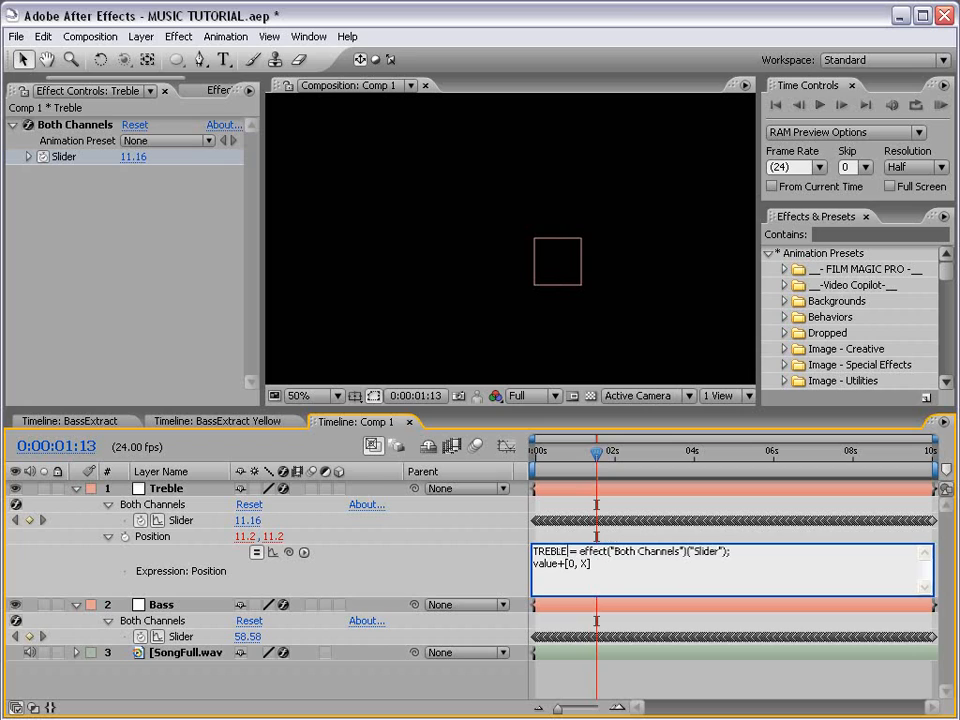
{"action": "double_click", "coordinate": [583, 564]}
{"action": "type", "text": "TREBLE"}
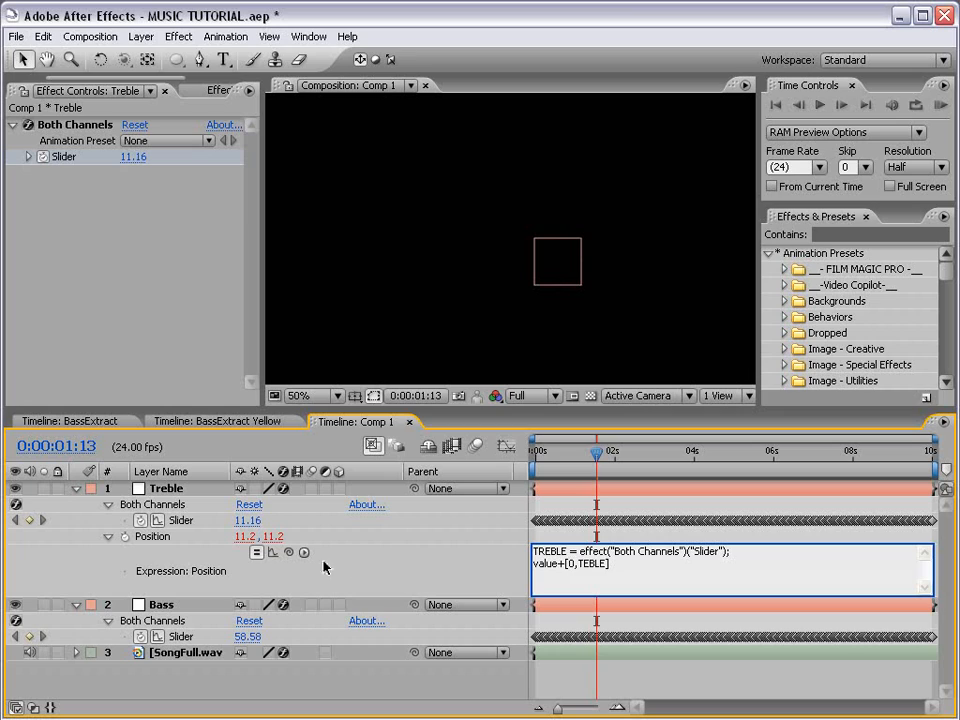
{"action": "key", "text": "Left"}
{"action": "key", "text": "Left"}
{"action": "key", "text": "Left"}
{"action": "key", "text": "Left"}
{"action": "type", "text": "R"}
{"action": "left_click", "coordinate": [649, 574]}
{"action": "left_click", "coordinate": [548, 533]}
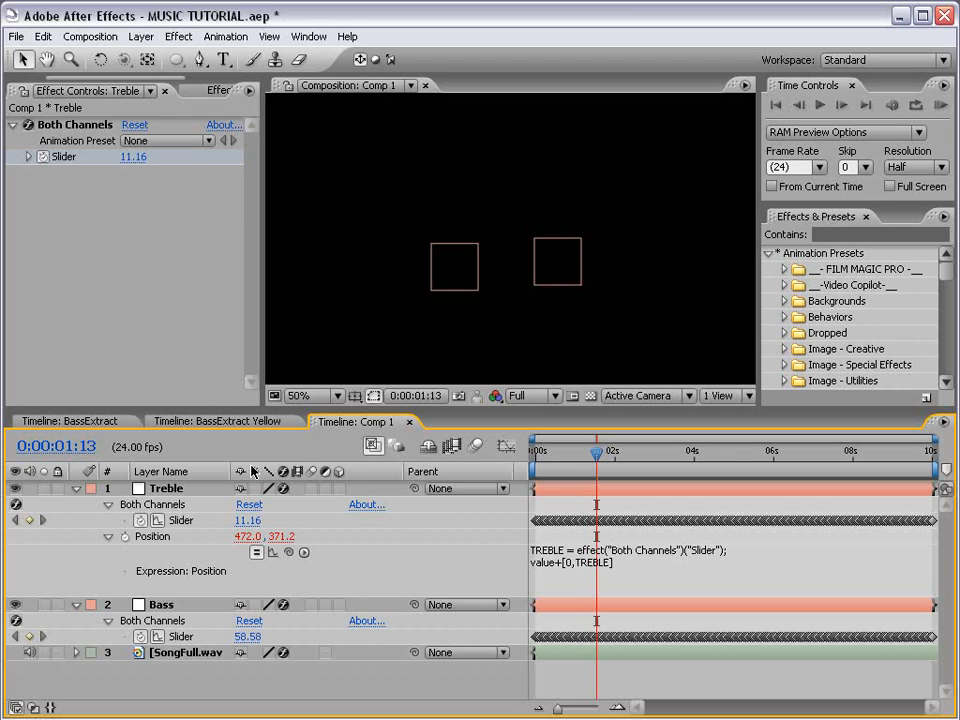
Step: Preview the Treble null's motion from the start of the composition, then scrub back to 0:00:00:09
{"action": "left_click", "coordinate": [549, 457]}
{"action": "left_click_drag", "start_coordinate": [549, 457], "coordinate": [520, 458]}
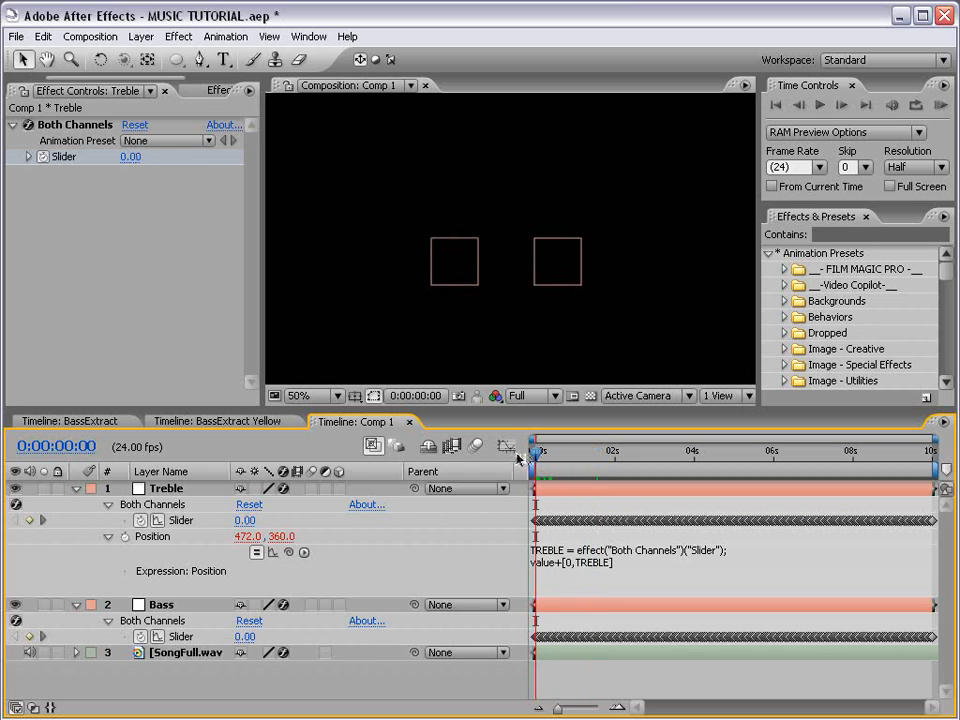
{"action": "key", "text": "KP_0"}
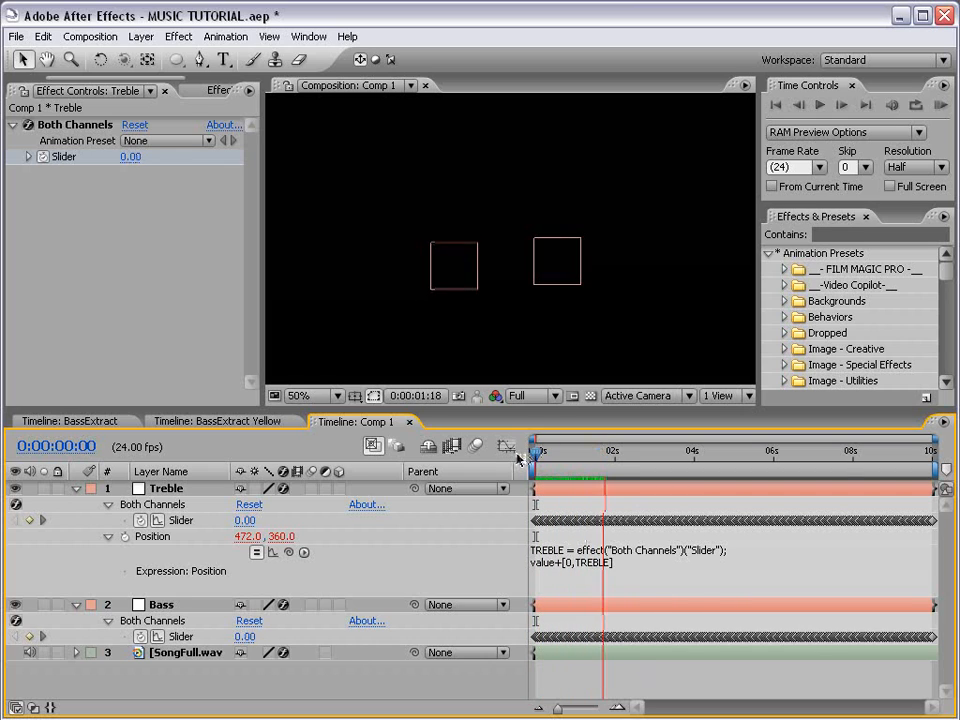
{"action": "key", "text": "space"}
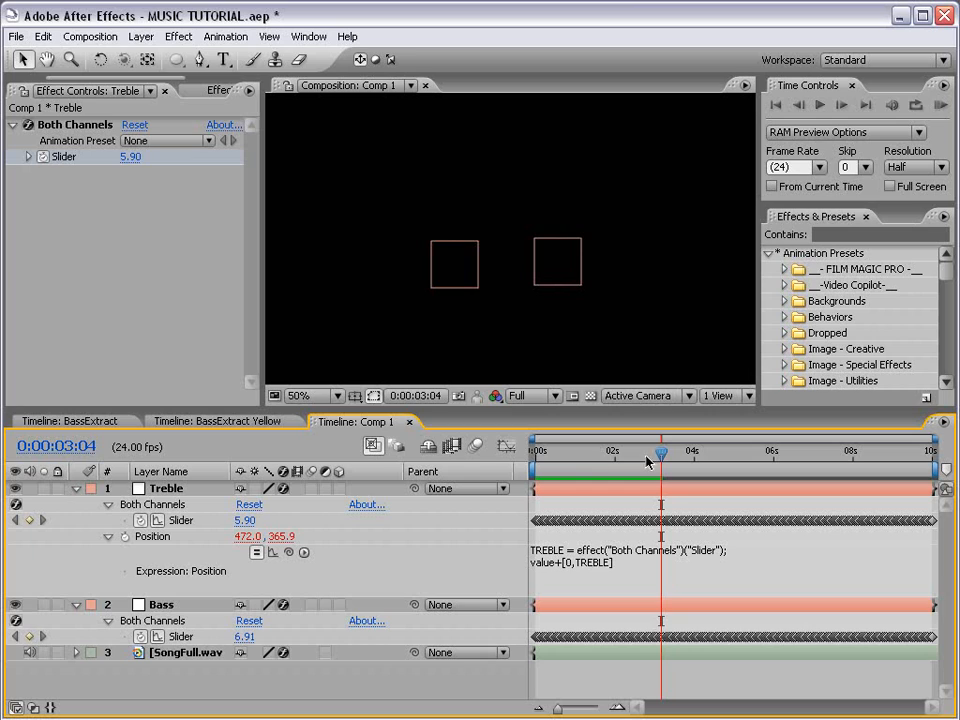
{"action": "left_click_drag", "start_coordinate": [660, 453], "coordinate": [551, 470]}
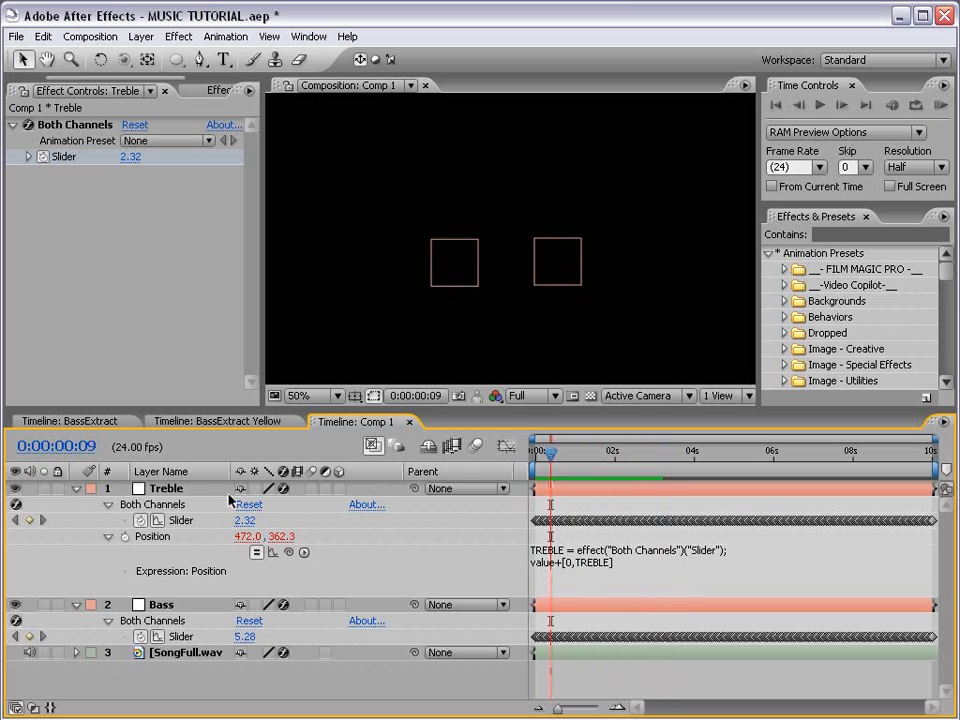
Step: Add an expression to the Bass layer's Position linked to its own Both Channels slider, and display the full expression text
{"action": "left_click", "coordinate": [160, 605]}
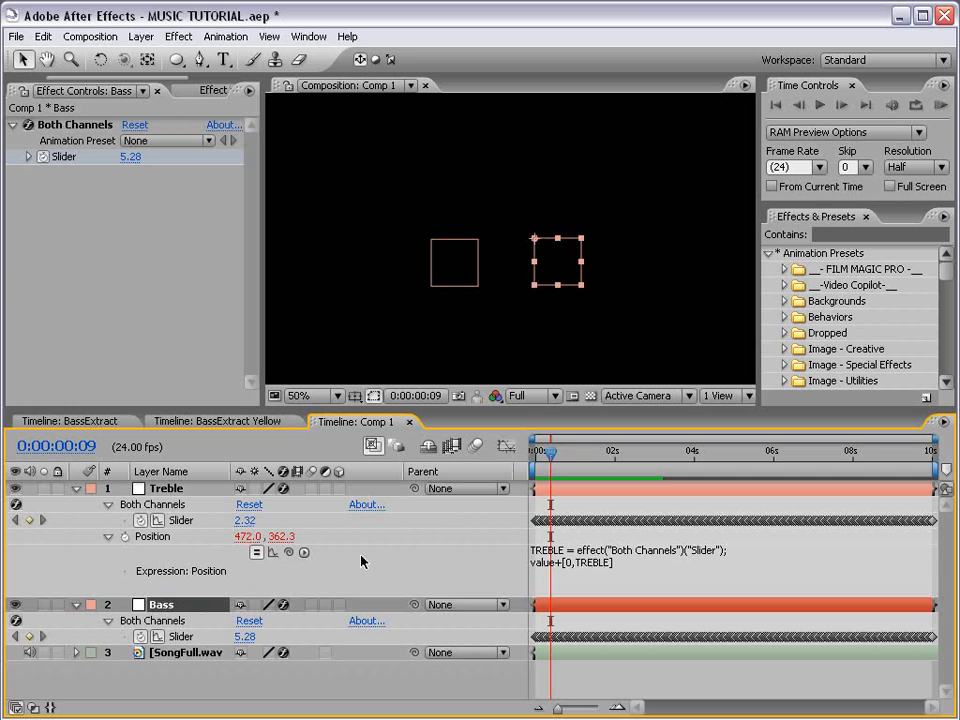
{"action": "key", "text": "shift+p"}
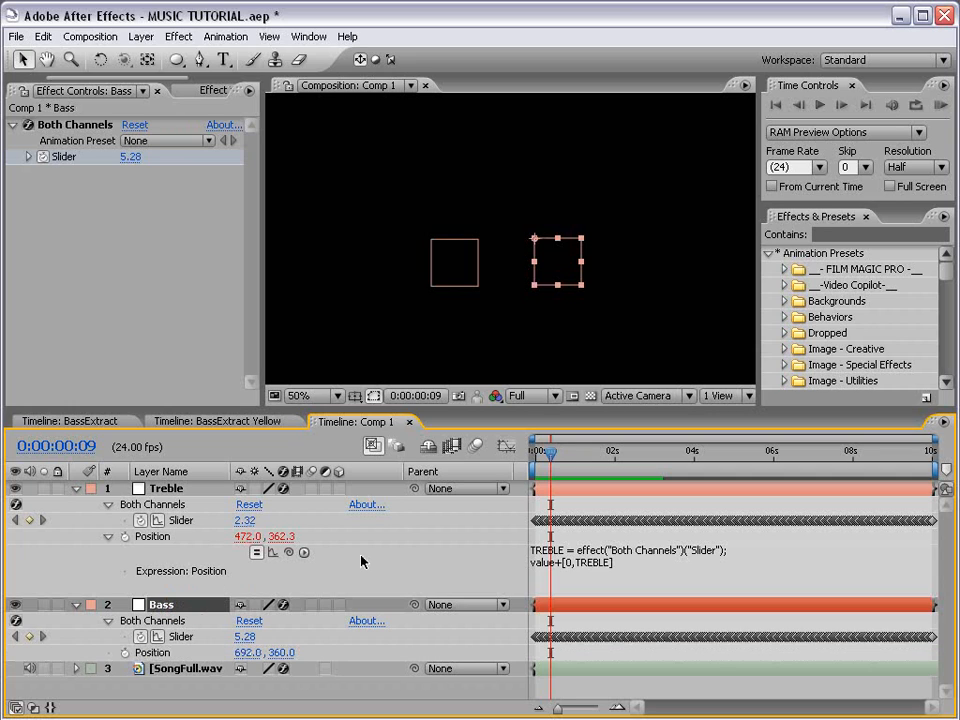
{"action": "left_click", "coordinate": [123, 652], "text": "alt"}
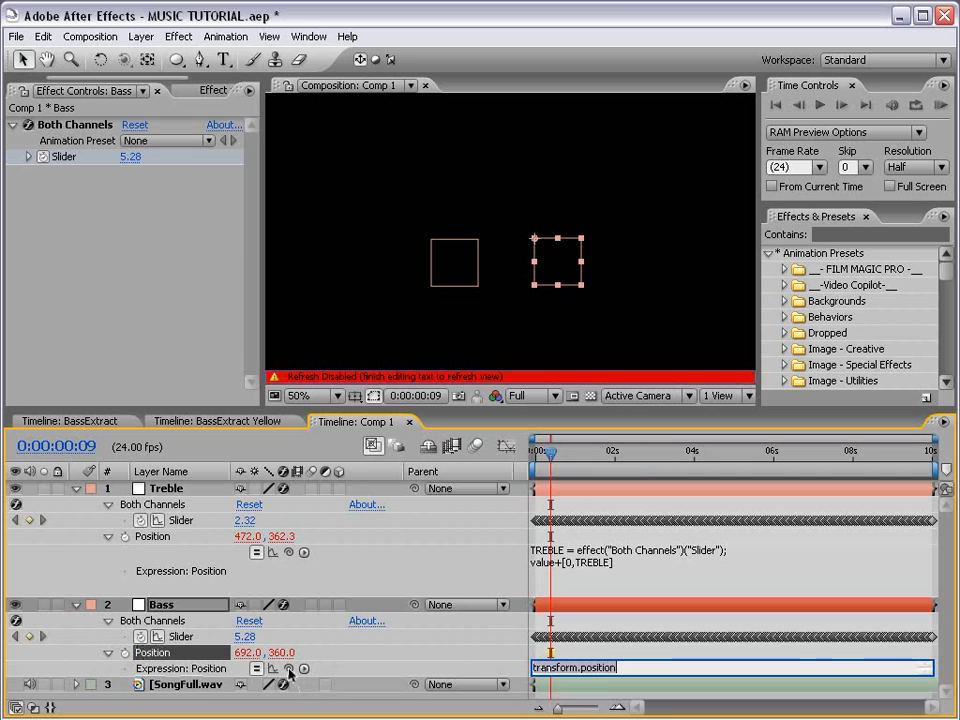
{"action": "left_click_drag", "start_coordinate": [288, 668], "coordinate": [189, 636]}
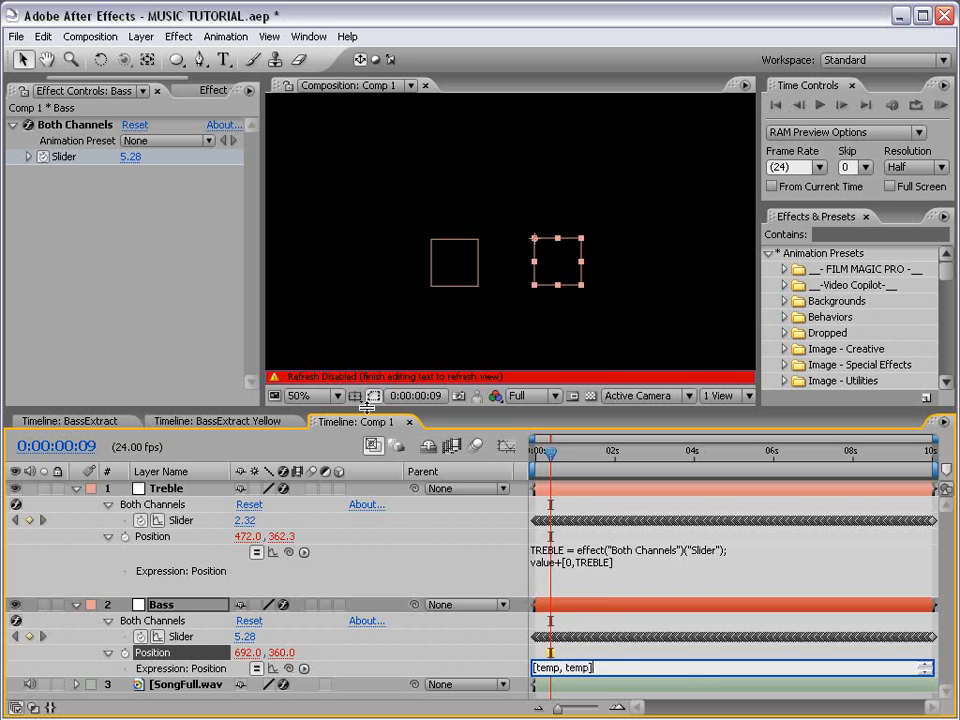
{"action": "left_click_drag", "start_coordinate": [364, 409], "coordinate": [362, 291]}
{"action": "left_click", "coordinate": [600, 549]}
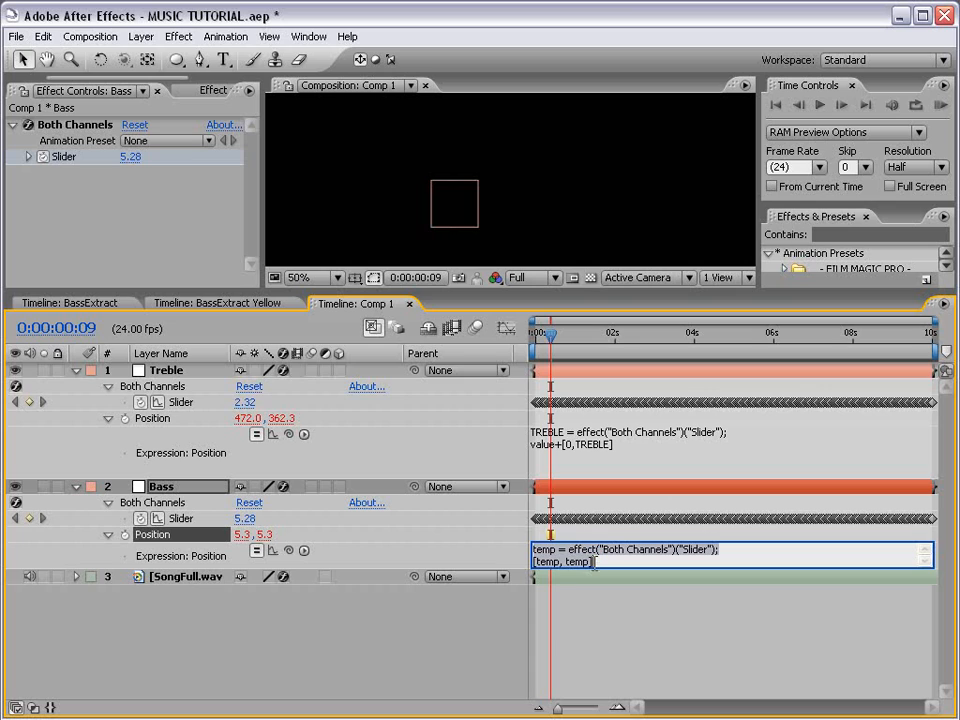
{"action": "left_click_drag", "start_coordinate": [582, 570], "coordinate": [582, 628]}
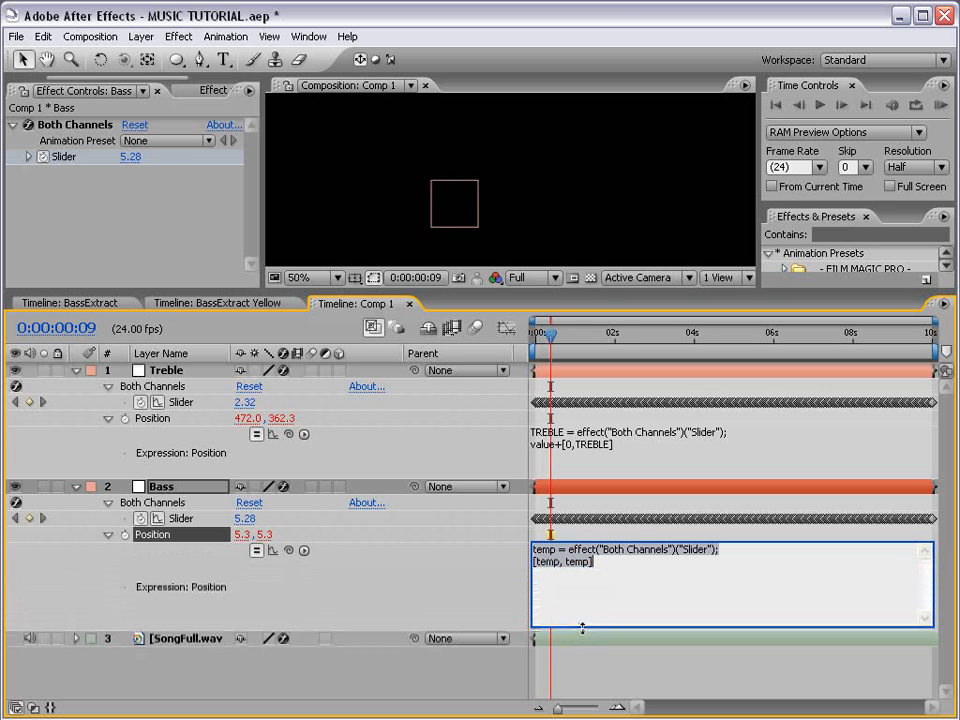
Step: Rewrite the Bass Position expression with the variable BASS and the result value+[0, BASS], and apply it
{"action": "double_click", "coordinate": [543, 549]}
{"action": "type", "text": "BASS"}
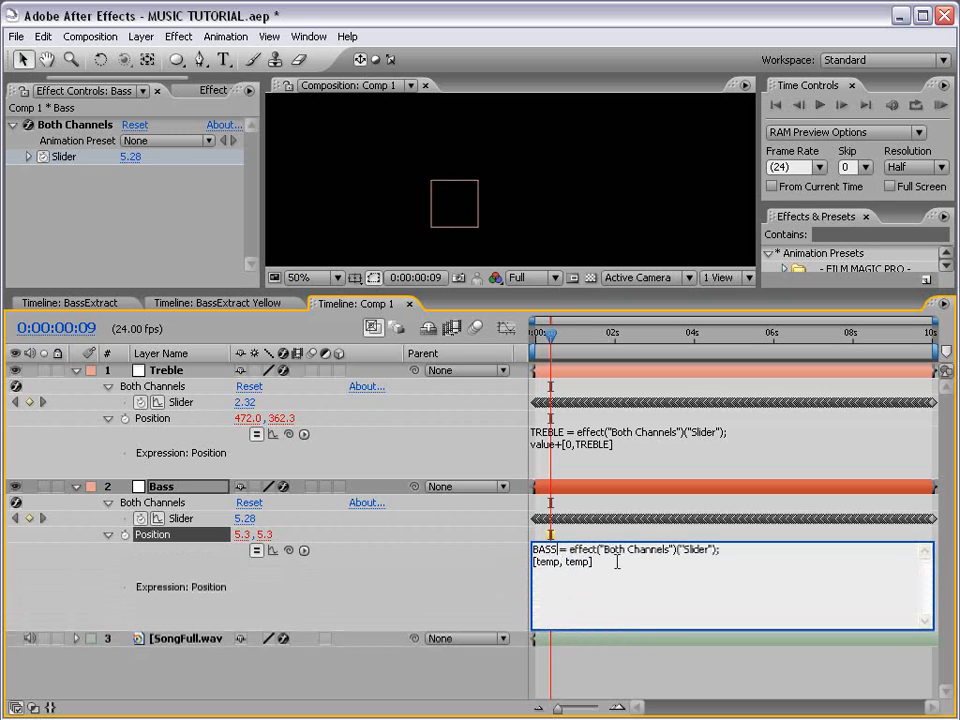
{"action": "left_click_drag", "start_coordinate": [560, 563], "coordinate": [541, 563]}
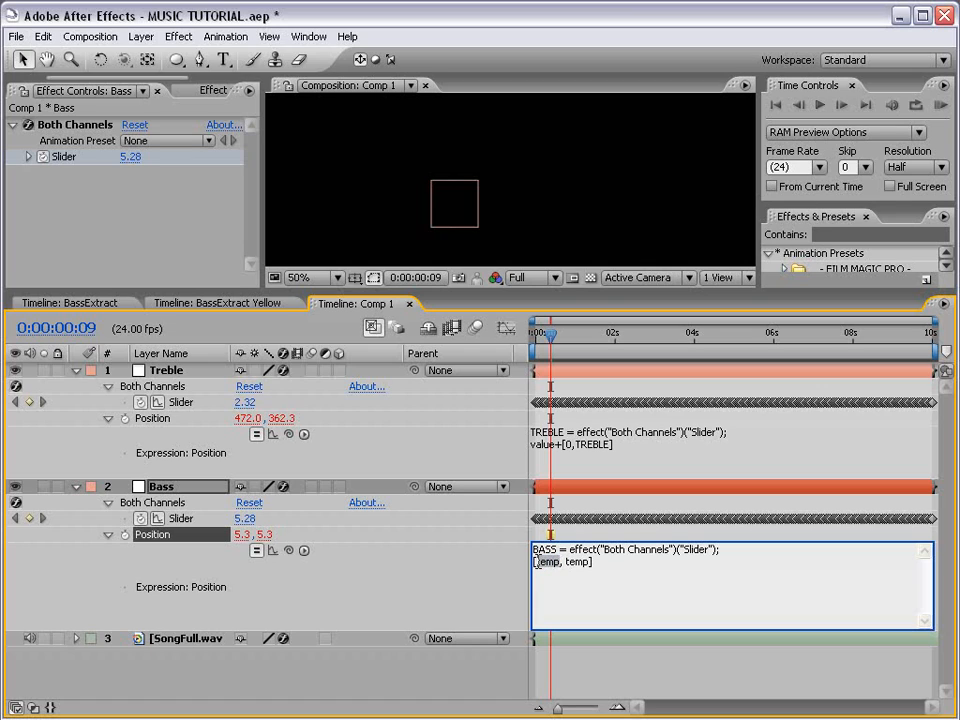
{"action": "type", "text": "0"}
{"action": "left_click_drag", "start_coordinate": [571, 563], "coordinate": [548, 563]}
{"action": "type", "text": "BA"}
{"action": "type", "text": "value+"}
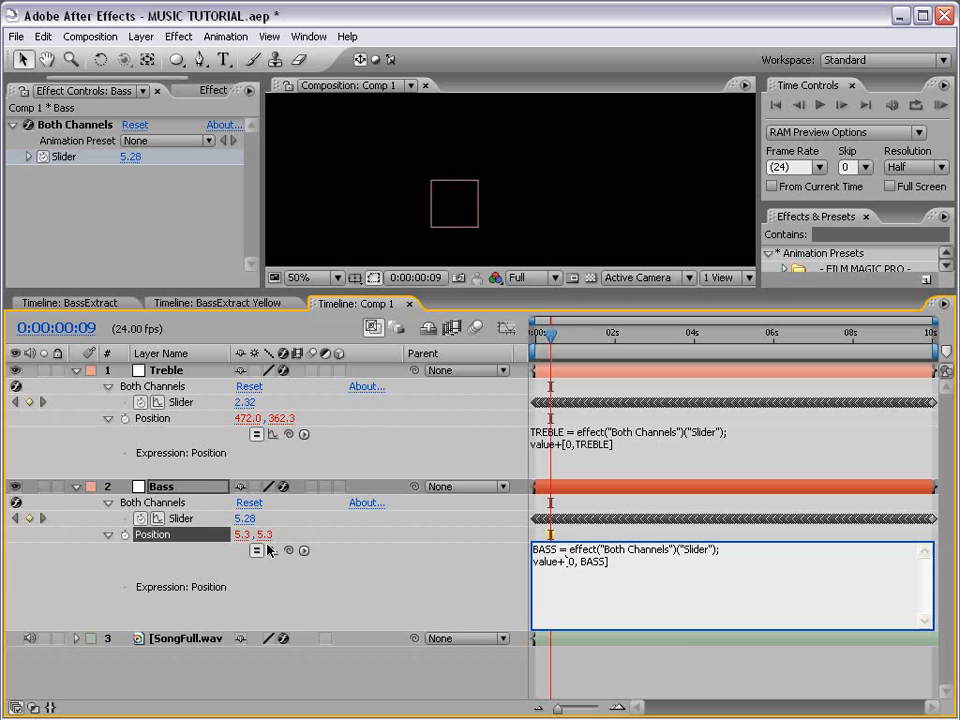
{"action": "left_click", "coordinate": [576, 536]}
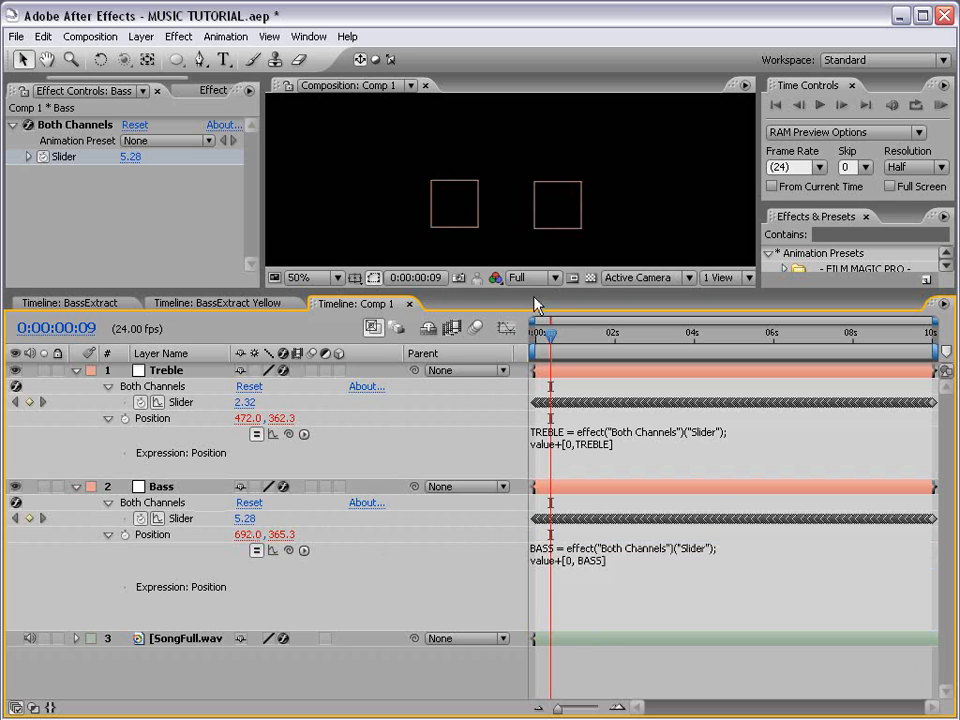
Step: Enlarge the composition view, preview both nulls from 0:00:00:00, and save the project
{"action": "left_click_drag", "start_coordinate": [535, 293], "coordinate": [535, 346]}
{"action": "left_click_drag", "start_coordinate": [553, 388], "coordinate": [524, 393]}
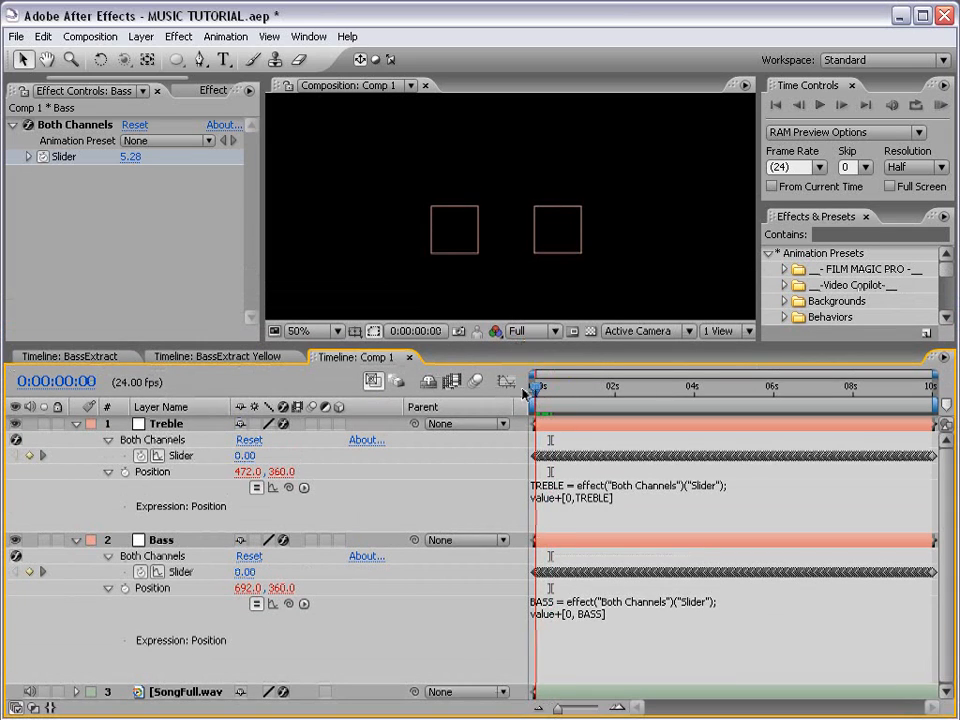
{"action": "key", "text": "KP_0"}
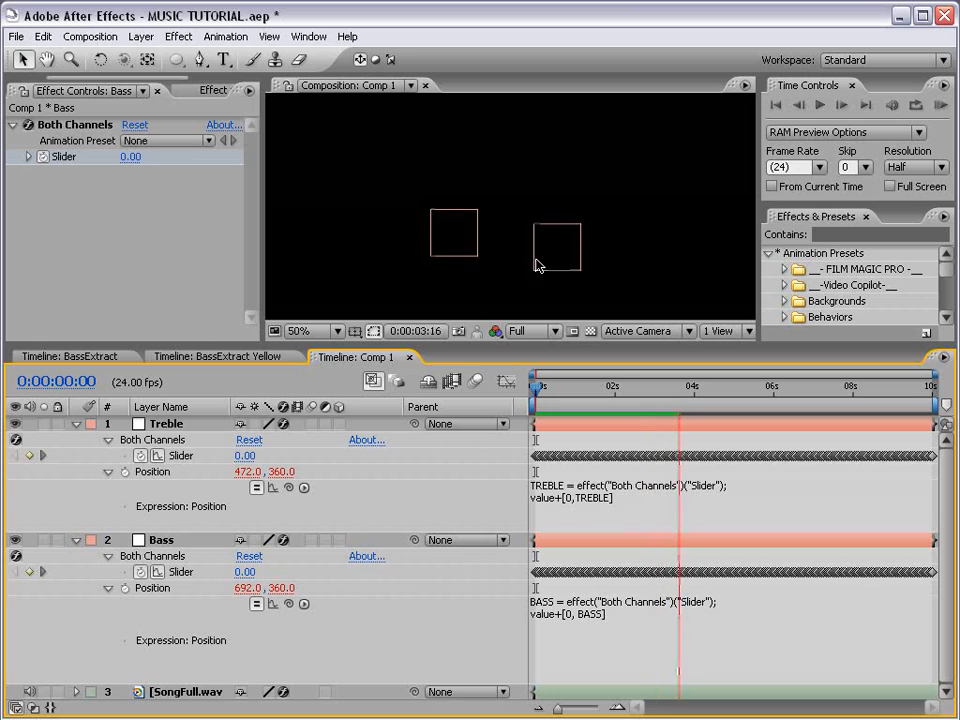
{"action": "key", "text": "ctrl+s"}
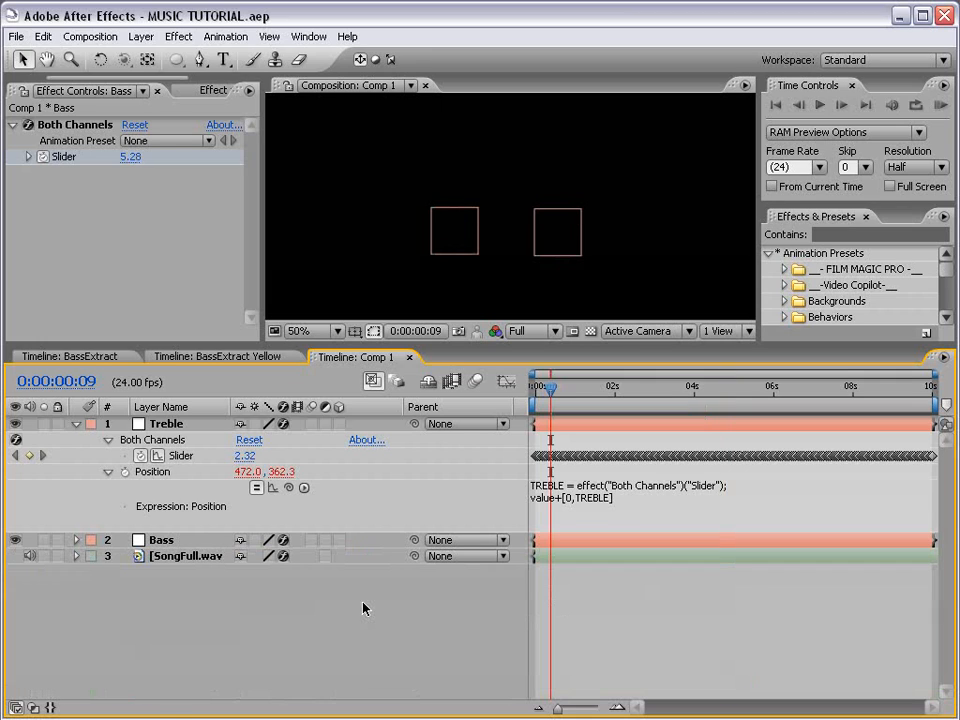
Step: Add an expression consisting of value to the Treble layer's Both Channels Slider, and move the time to 0:00:01:08
{"action": "left_click", "coordinate": [141, 455], "text": "alt"}
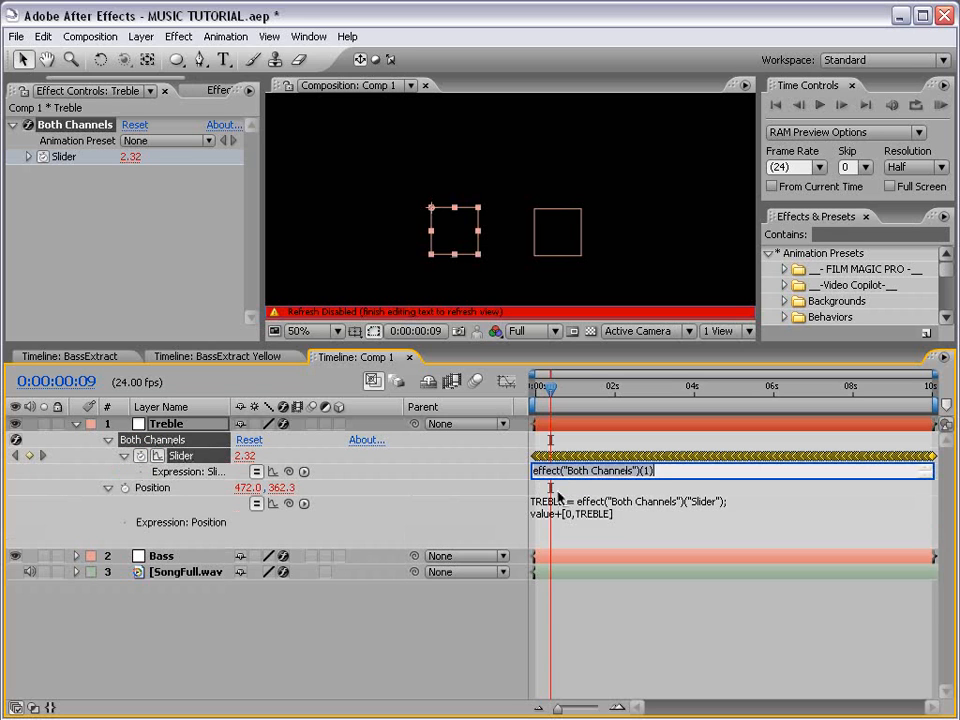
{"action": "left_click_drag", "start_coordinate": [558, 480], "coordinate": [566, 525]}
{"action": "left_click_drag", "start_coordinate": [654, 488], "coordinate": [486, 500]}
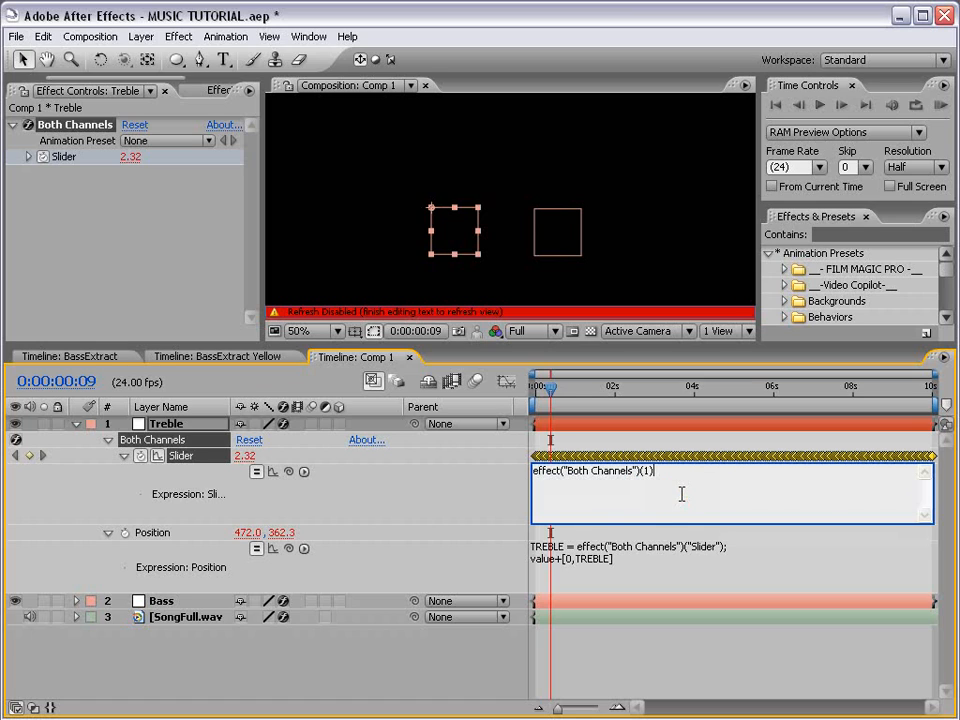
{"action": "left_click_drag", "start_coordinate": [681, 493], "coordinate": [485, 481]}
{"action": "type", "text": "value"}
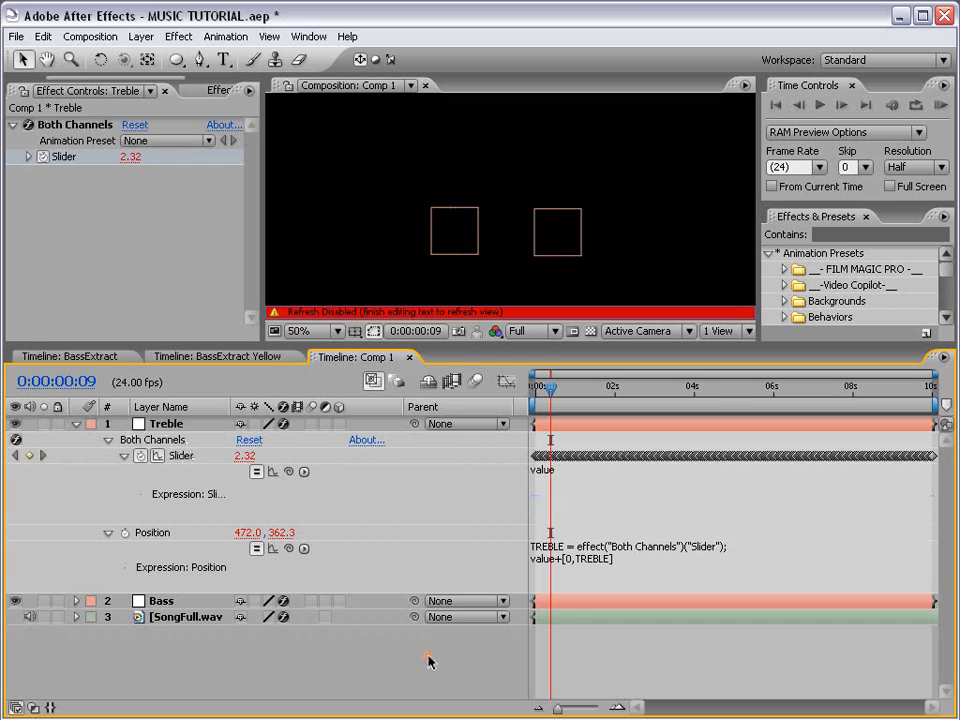
{"action": "left_click", "coordinate": [542, 530]}
{"action": "left_click_drag", "start_coordinate": [550, 387], "coordinate": [588, 400]}
Step: Replace the Treble Slider expression with linear(value,0,100,0,500) and apply it
{"action": "left_click", "coordinate": [549, 482]}
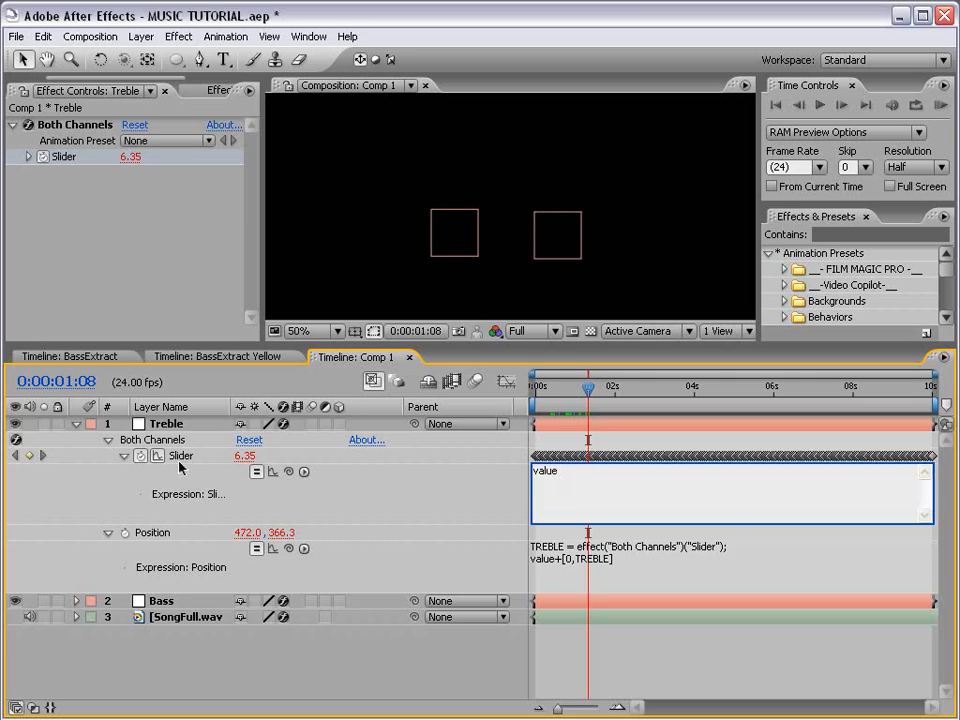
{"action": "double_click", "coordinate": [558, 470]}
{"action": "left_click", "coordinate": [605, 498]}
{"action": "left_click_drag", "start_coordinate": [571, 472], "coordinate": [484, 475]}
{"action": "type", "text": "linear(value,0,100,0,500"}
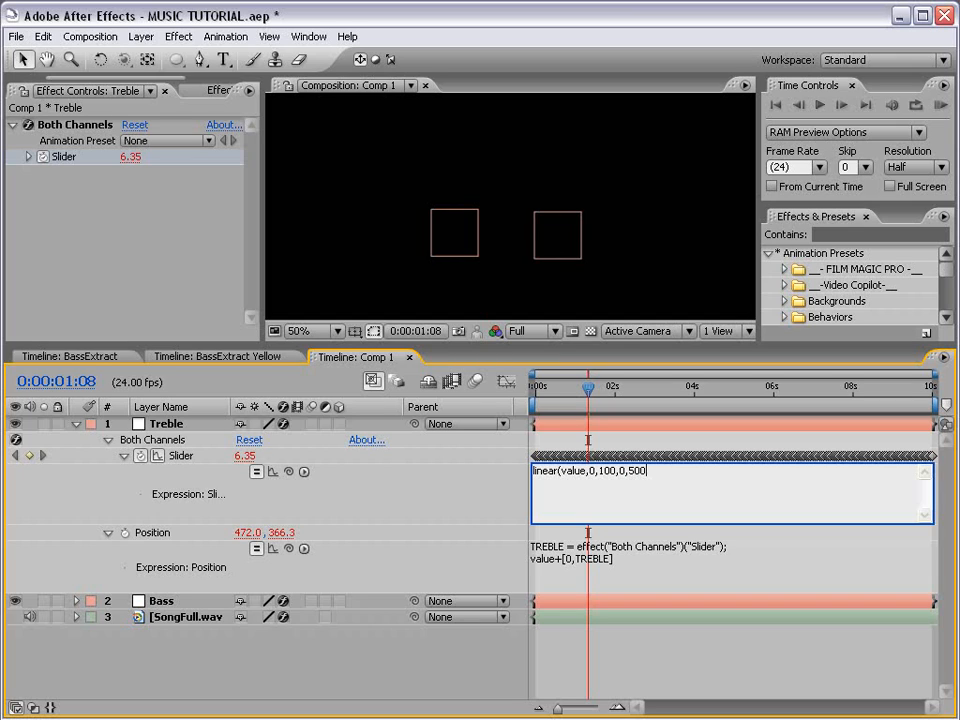
{"action": "type", "text": ")"}
{"action": "left_click_drag", "start_coordinate": [551, 523], "coordinate": [549, 507]}
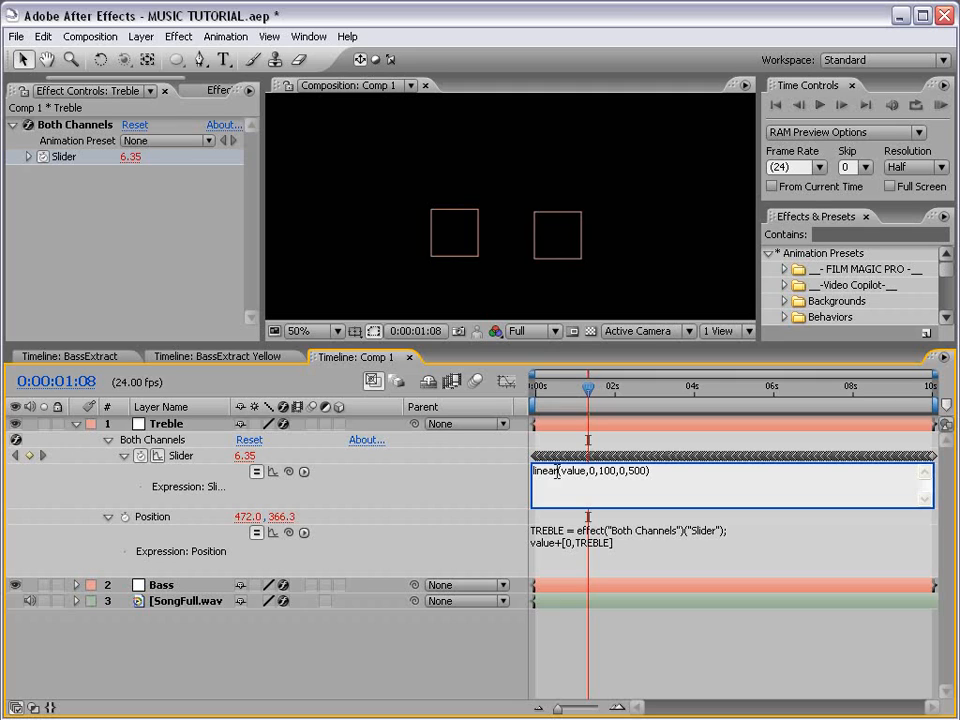
{"action": "left_click_drag", "start_coordinate": [561, 472], "coordinate": [584, 473]}
{"action": "double_click", "coordinate": [591, 470]}
{"action": "left_click", "coordinate": [602, 482]}
{"action": "left_click", "coordinate": [656, 482]}
{"action": "left_click", "coordinate": [545, 440]}
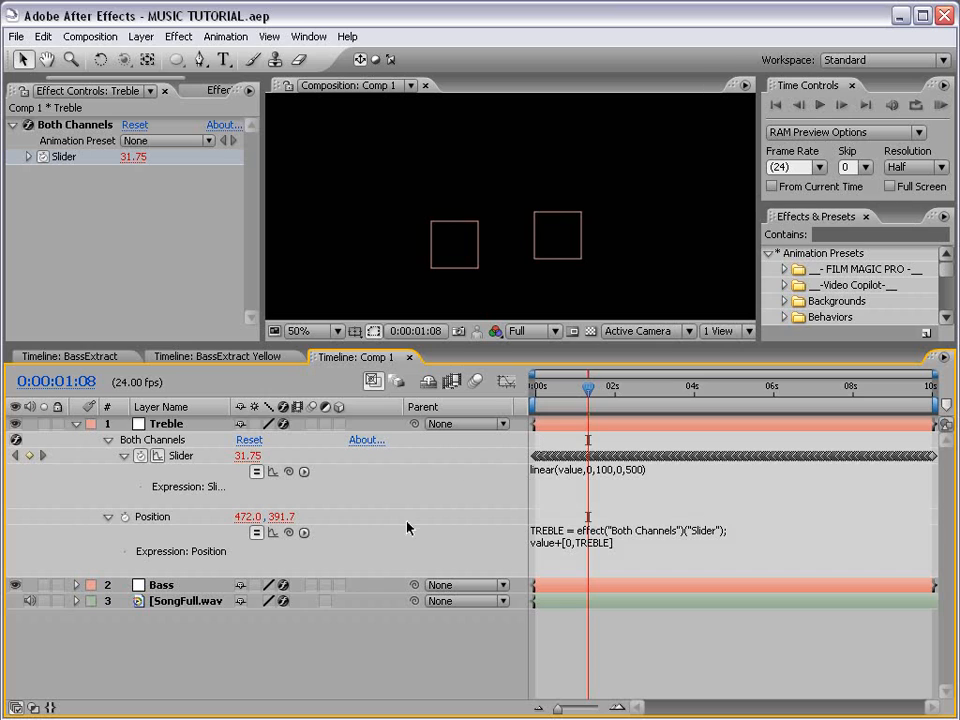
Step: Show the Treble Slider's keyframes in the Graph Editor and examine the curve over the first two seconds up close
{"action": "left_click", "coordinate": [180, 456]}
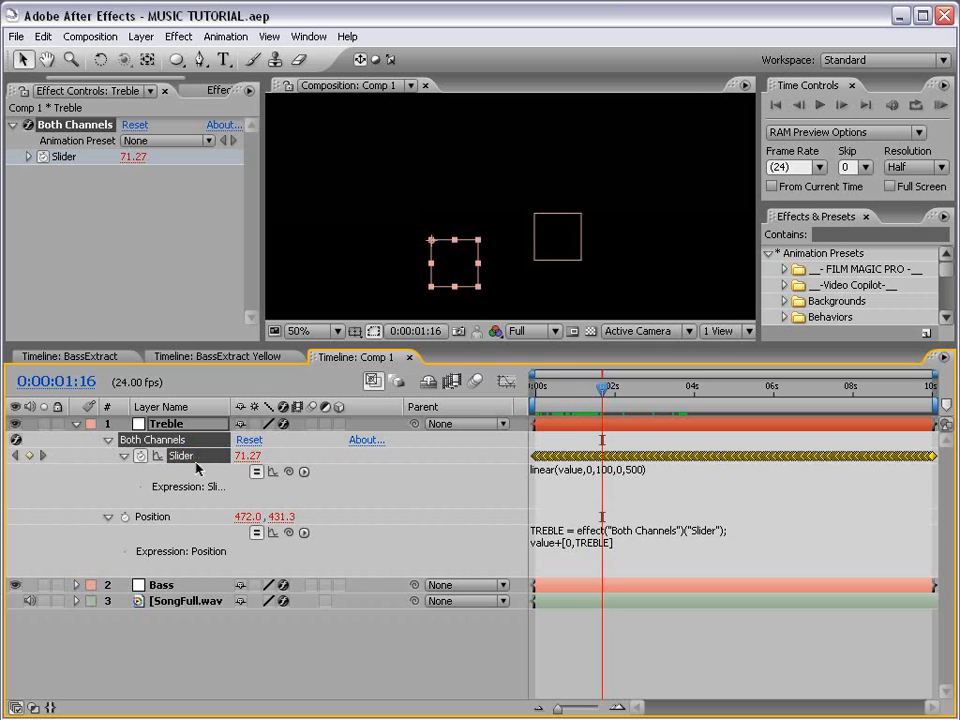
{"action": "left_click", "coordinate": [506, 383]}
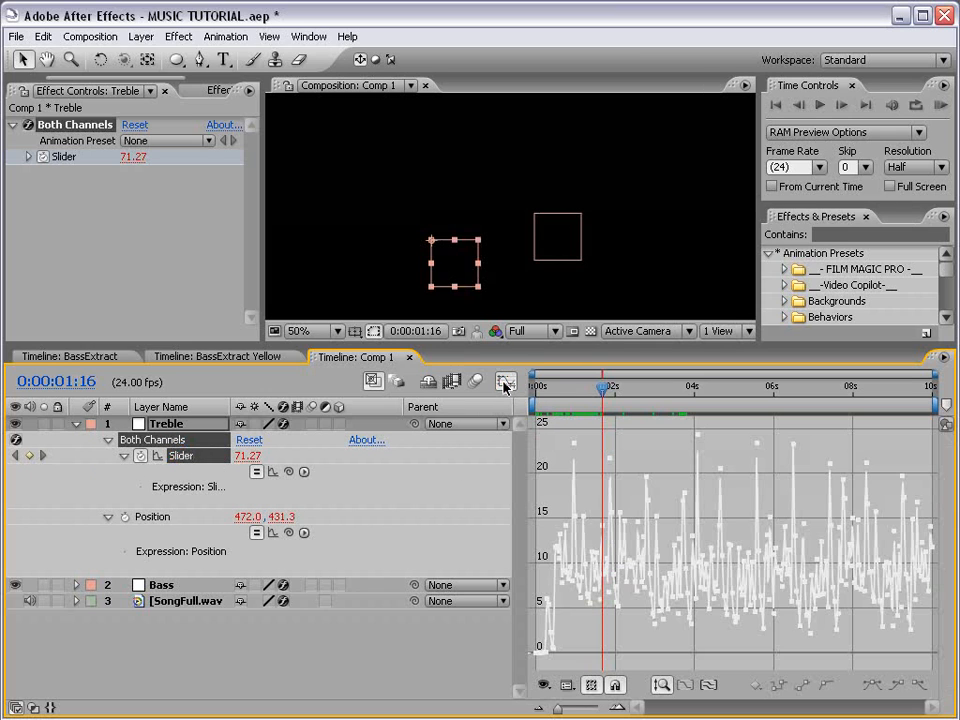
{"action": "left_click", "coordinate": [614, 705]}
{"action": "left_click_drag", "start_coordinate": [710, 707], "coordinate": [654, 707]}
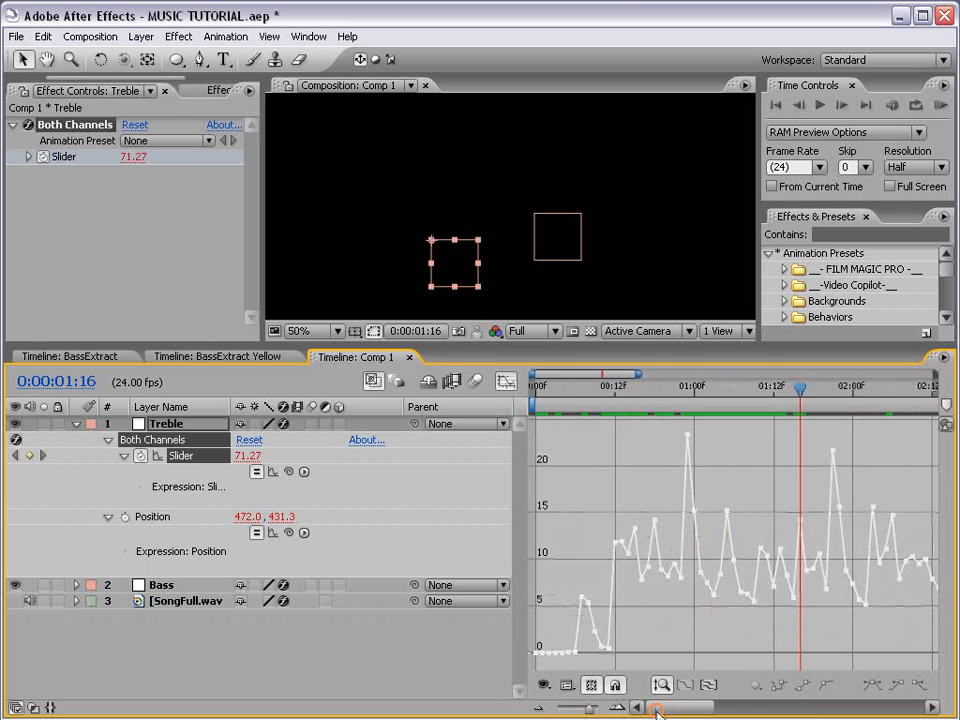
Step: Move the time to 0:00:00:23, leave the Graph Editor, and change the Treble Slider expression to linear(value,8,50,0,500)
{"action": "left_click", "coordinate": [688, 386]}
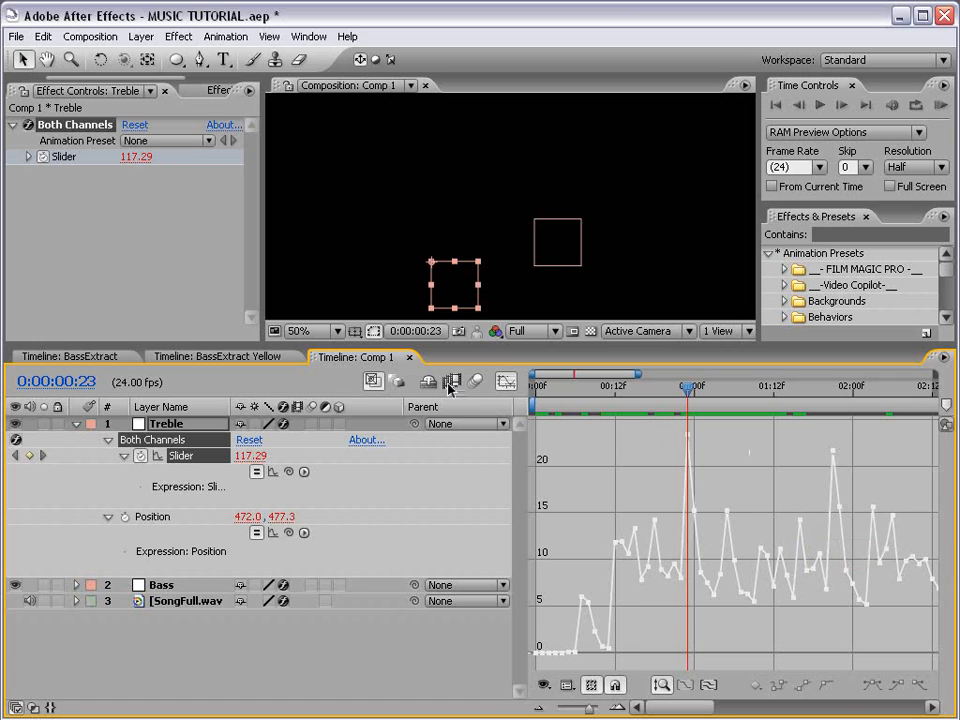
{"action": "left_click", "coordinate": [506, 384]}
{"action": "left_click", "coordinate": [640, 472]}
{"action": "left_click", "coordinate": [592, 471]}
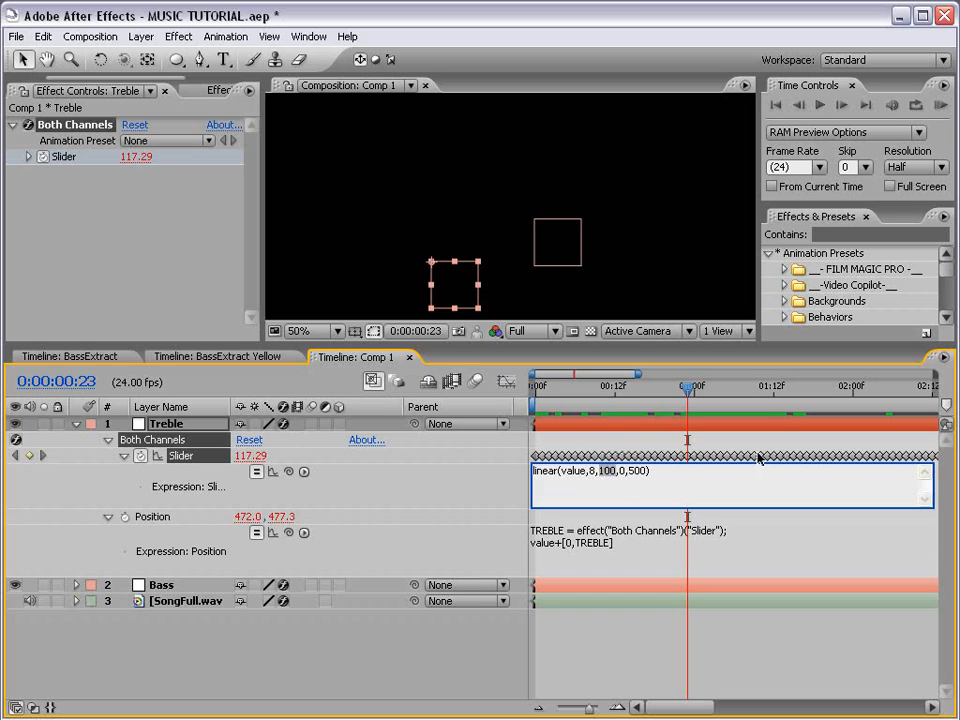
{"action": "type", "text": "50"}
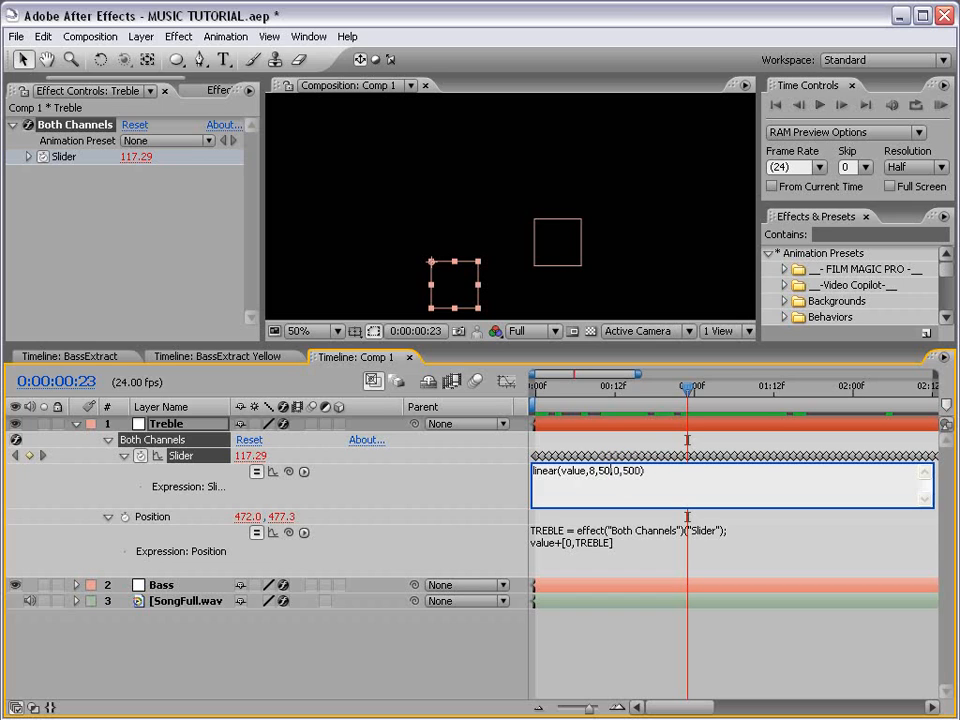
{"action": "left_click", "coordinate": [602, 521]}
Step: Compare the Treble Slider's value with its expression disabled and enabled at several frames between 0:00:00:11 and 0:00:01:03
{"action": "left_click", "coordinate": [644, 387]}
{"action": "left_click_drag", "start_coordinate": [644, 387], "coordinate": [608, 387]}
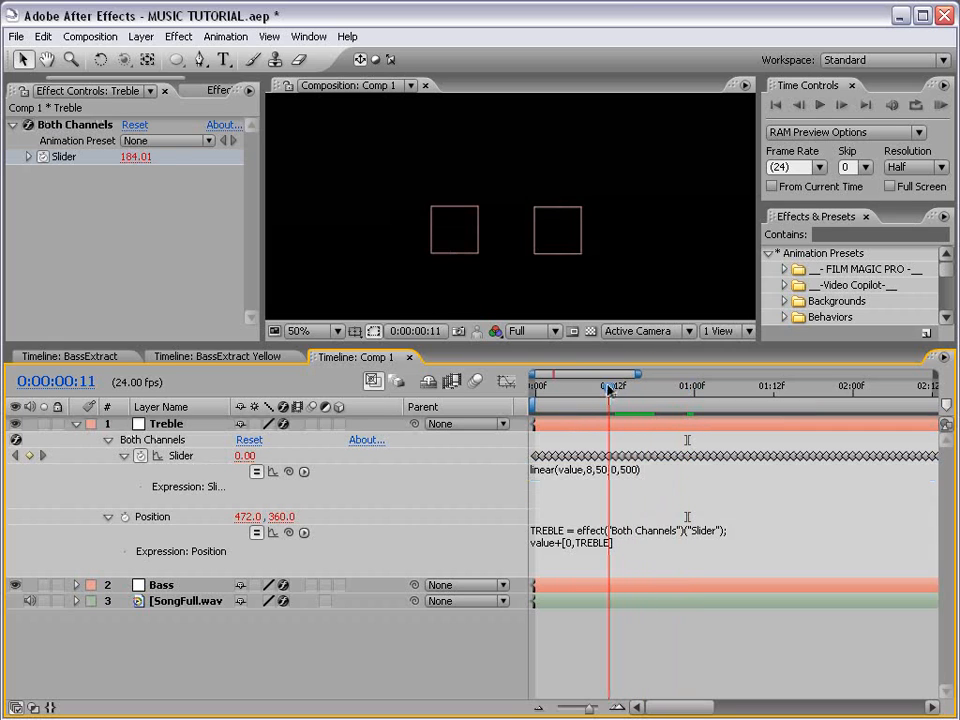
{"action": "left_click", "coordinate": [257, 472]}
{"action": "left_click_drag", "start_coordinate": [611, 388], "coordinate": [636, 390]}
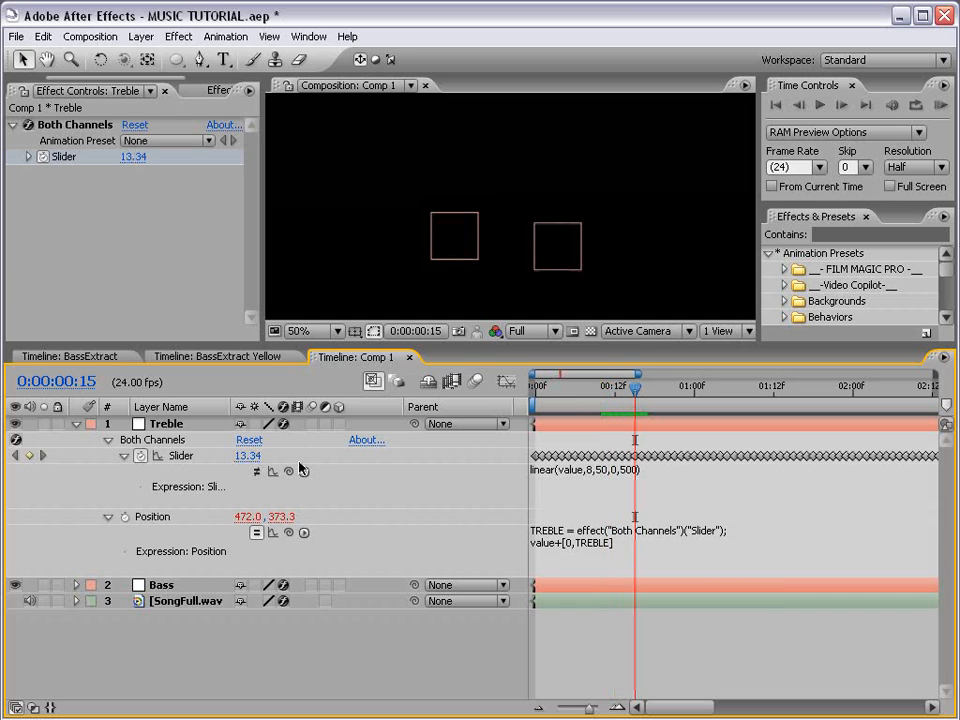
{"action": "left_click", "coordinate": [257, 472]}
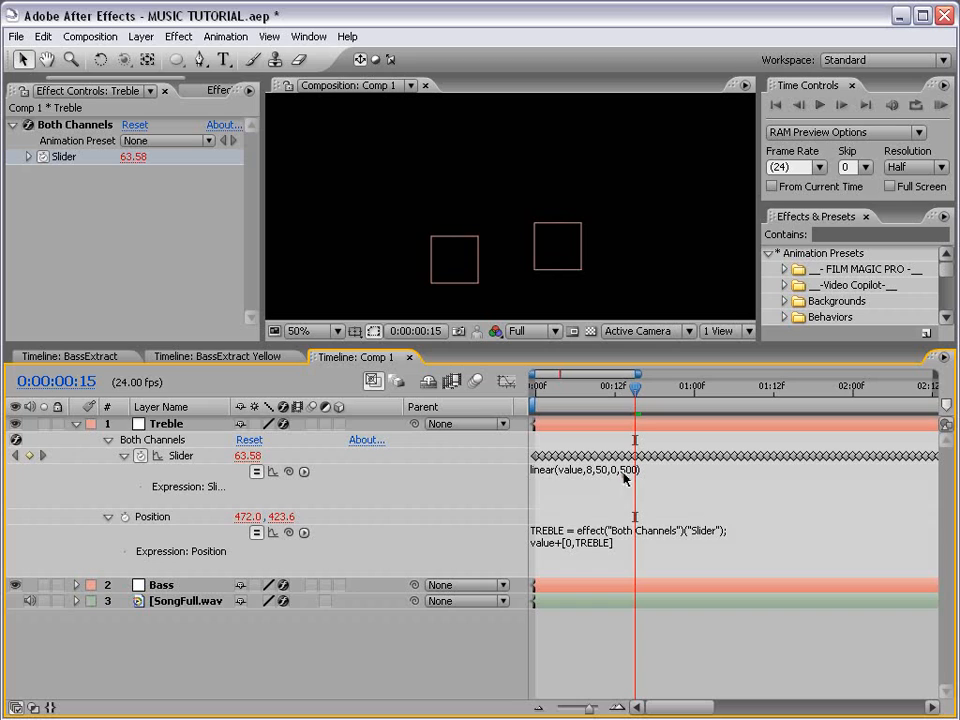
{"action": "left_click_drag", "start_coordinate": [636, 392], "coordinate": [648, 390]}
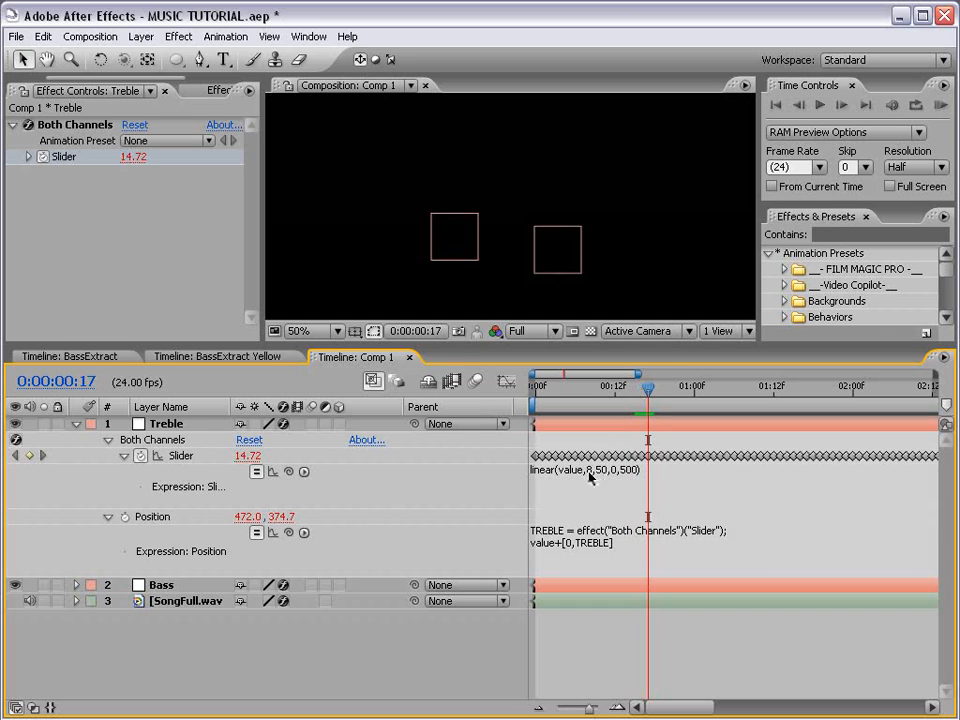
{"action": "left_click", "coordinate": [257, 474]}
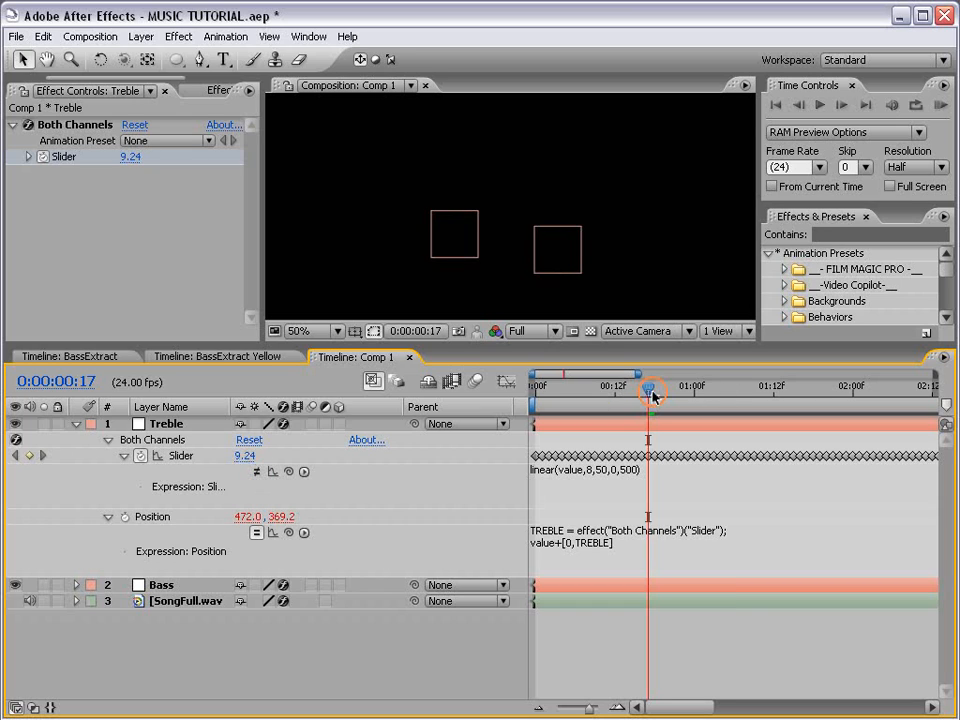
{"action": "left_click_drag", "start_coordinate": [650, 390], "coordinate": [662, 394]}
{"action": "key", "text": "space"}
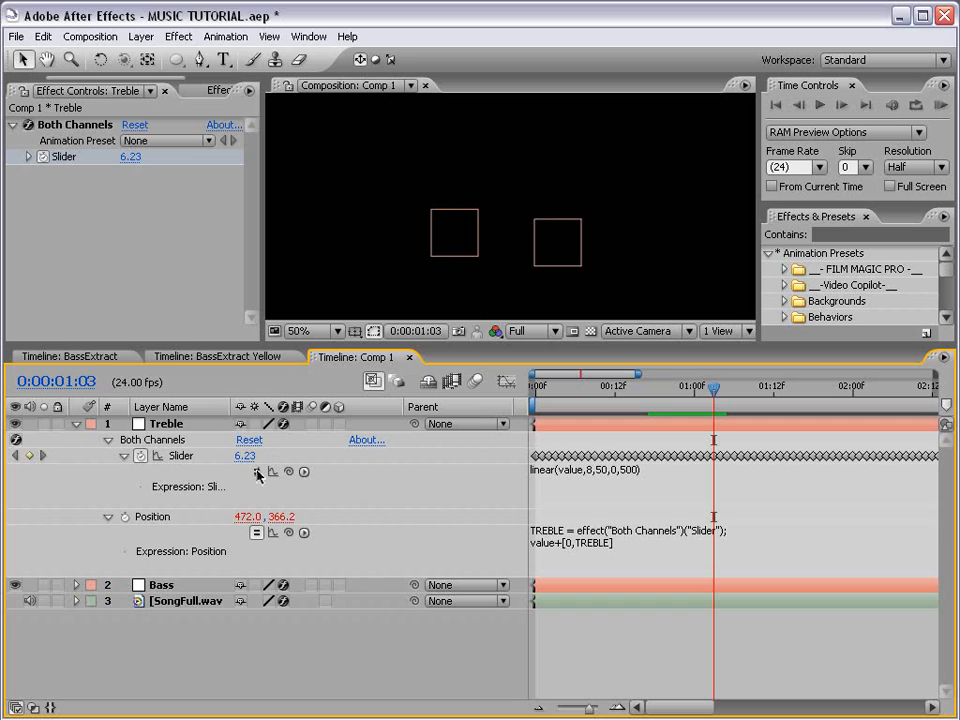
{"action": "left_click", "coordinate": [257, 473]}
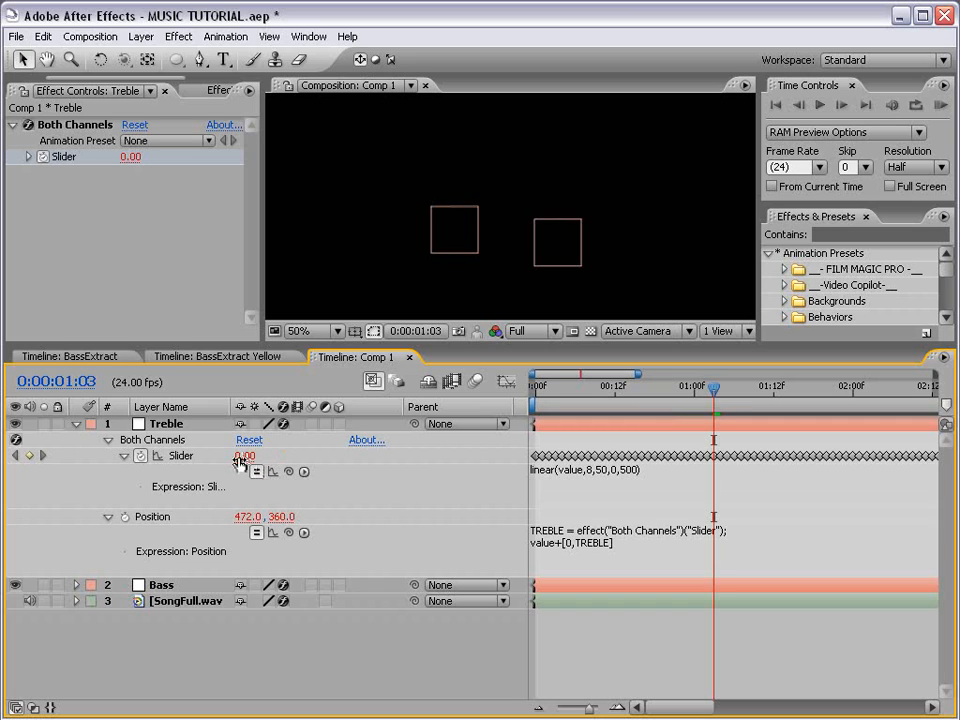
Step: Change the input minimum in the Treble Slider expression to 10, making it linear(value,10,50,0,500)
{"action": "left_click", "coordinate": [595, 474]}
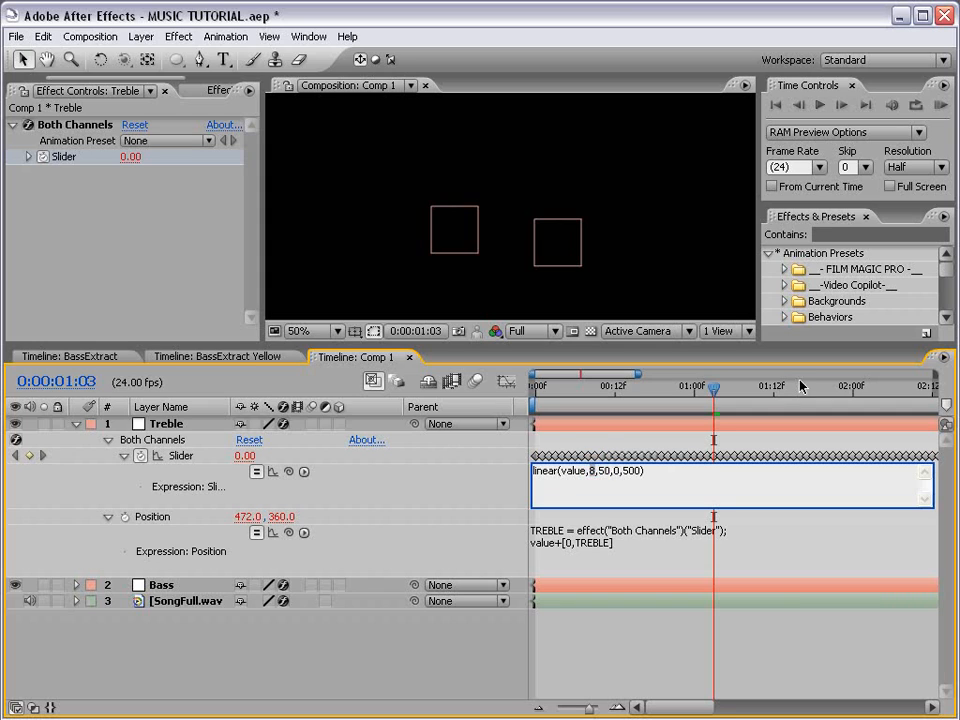
{"action": "key", "text": "BackSpace"}
{"action": "type", "text": "10"}
{"action": "left_click", "coordinate": [616, 442]}
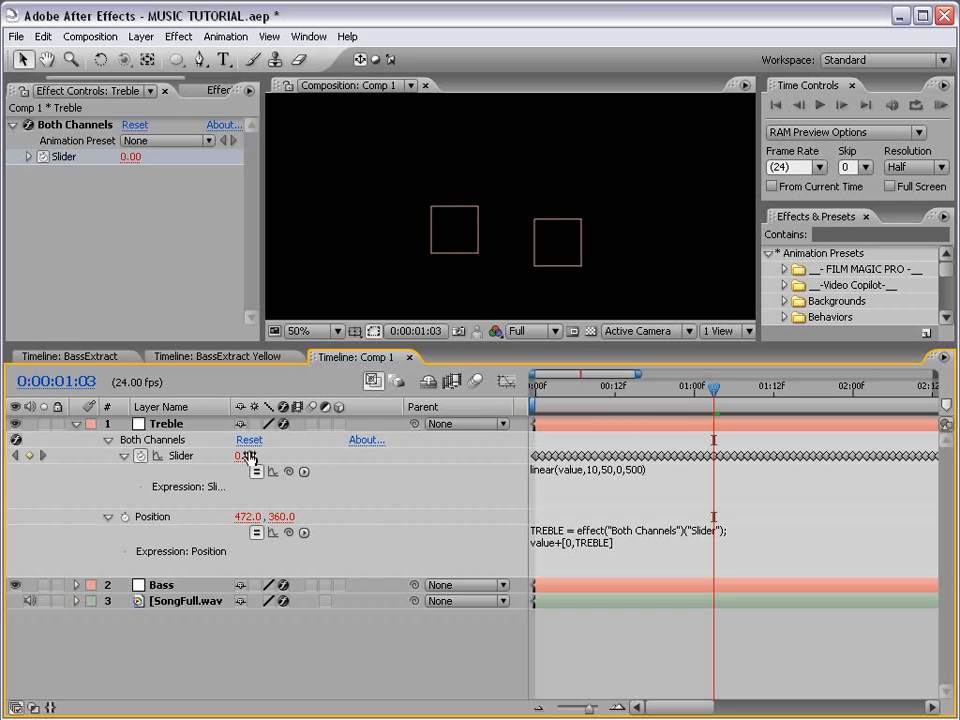
Step: Show the Treble Slider's post-expression graph in the Graph Editor, compare it with the keyframe curve, and return to the layer bars
{"action": "left_click", "coordinate": [506, 383]}
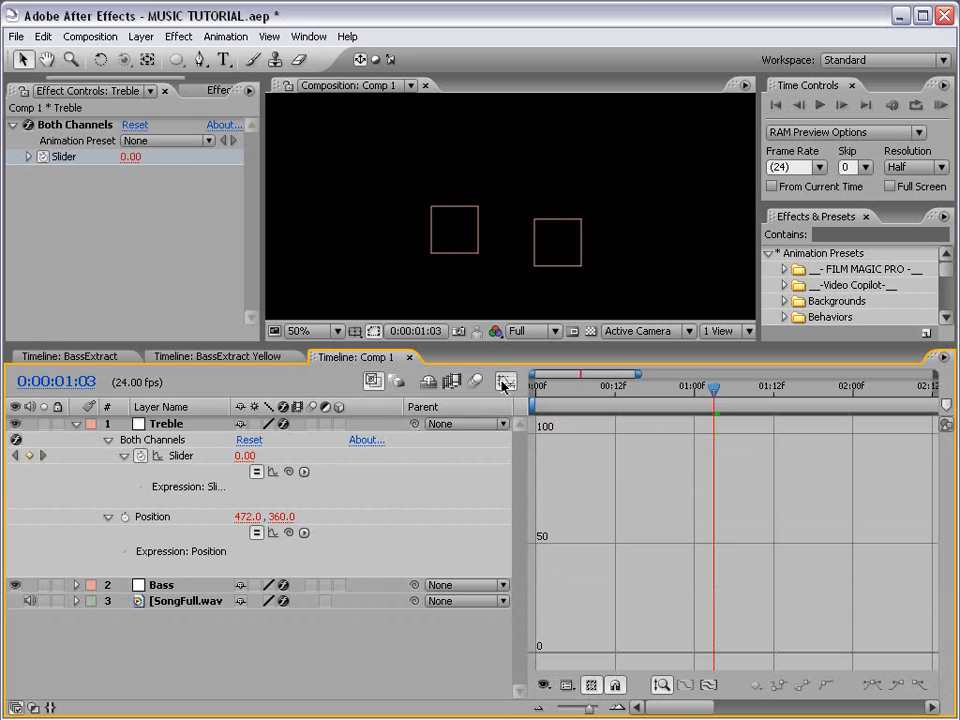
{"action": "left_click", "coordinate": [272, 472]}
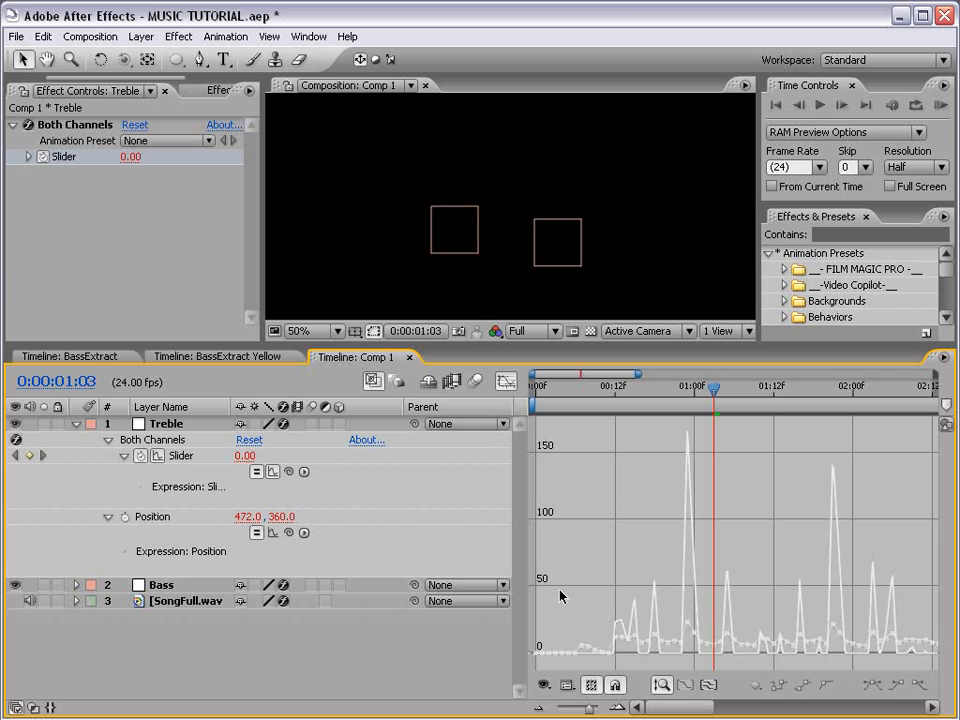
{"action": "left_click", "coordinate": [508, 380]}
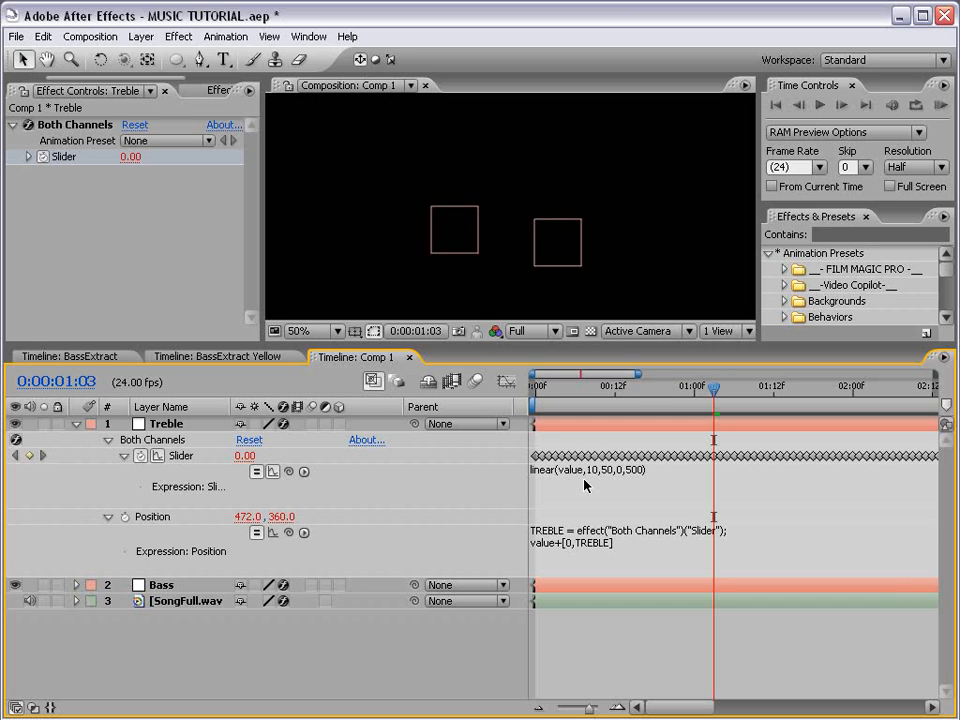
Step: Run a RAM preview of both nulls starting at 0:00:00:06
{"action": "left_click", "coordinate": [574, 392]}
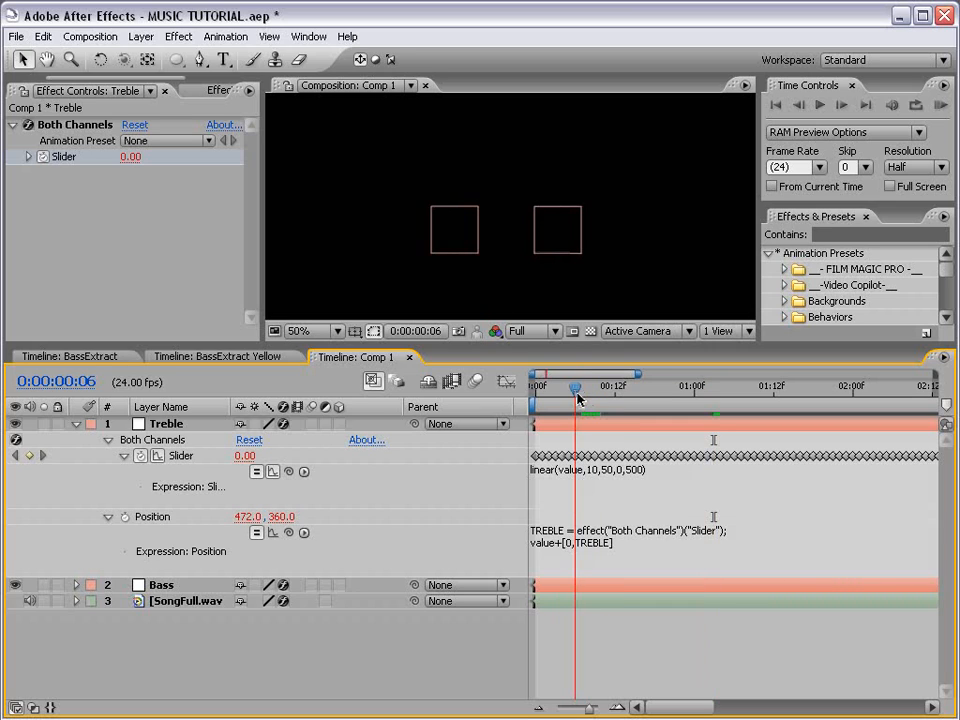
{"action": "key", "text": "comma"}
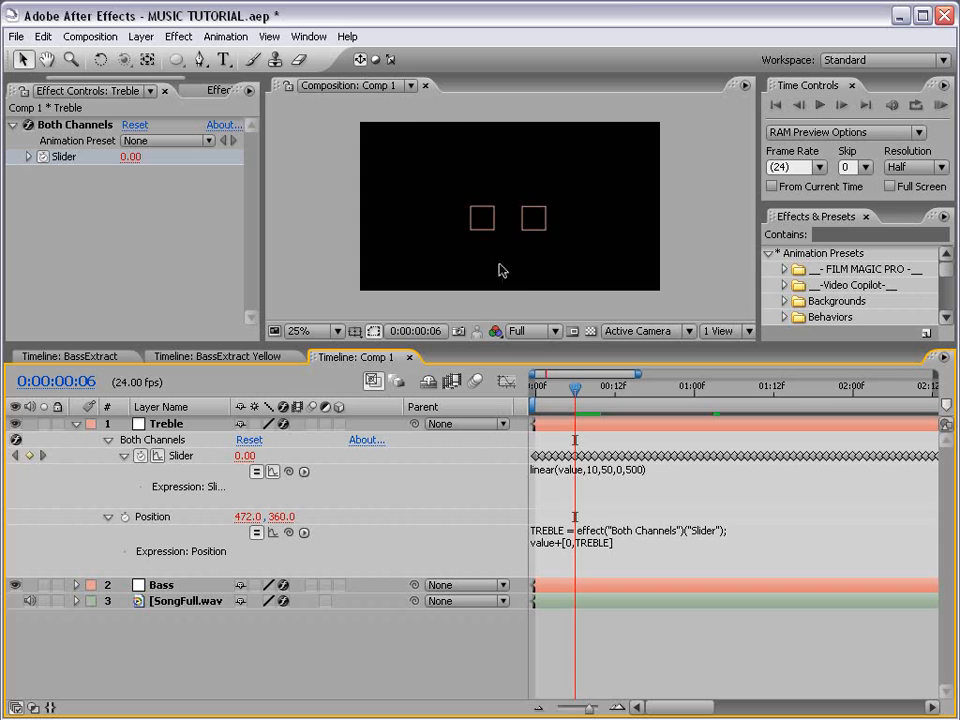
{"action": "key", "text": "period"}
{"action": "key", "text": "KP_0"}
{"action": "key", "text": "comma"}
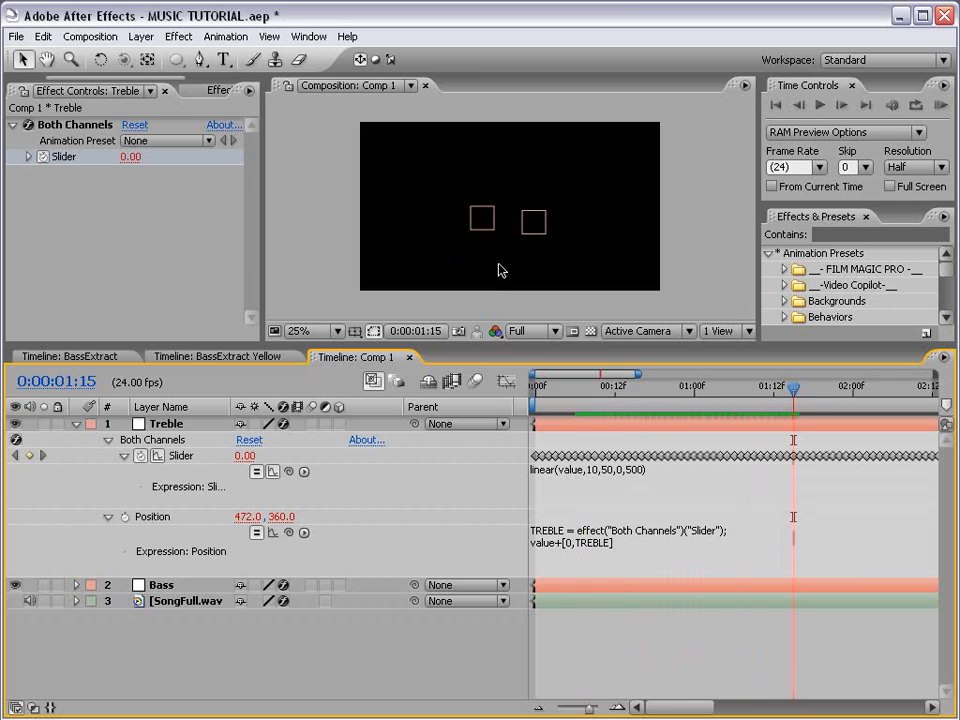
Step: Change the Treble layer's label color to aqua
{"action": "left_click", "coordinate": [80, 424]}
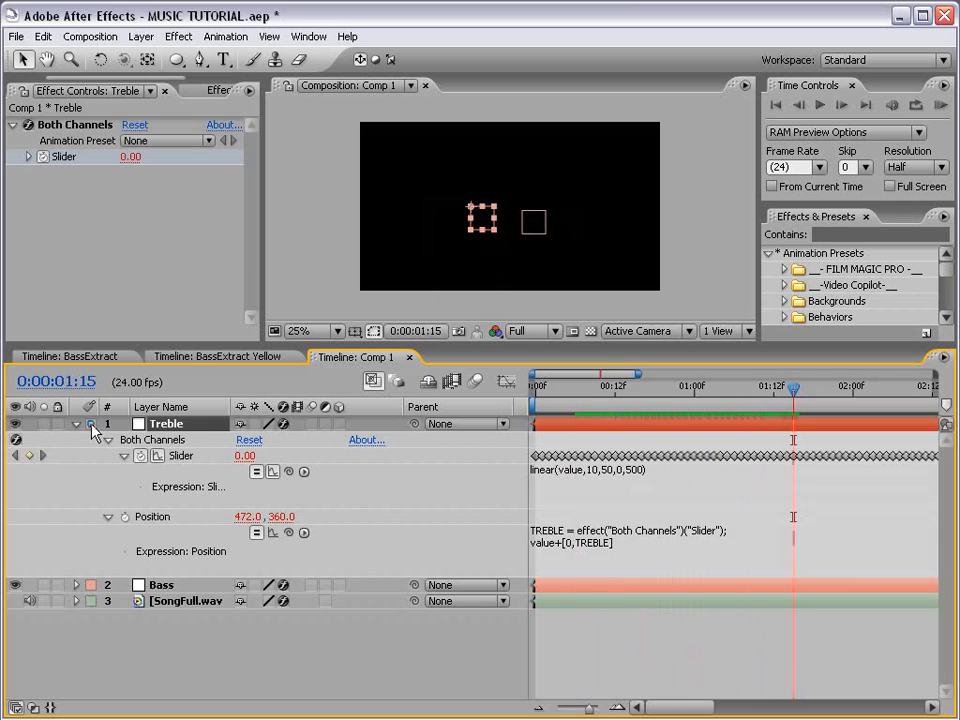
{"action": "left_click", "coordinate": [90, 424]}
{"action": "left_click", "coordinate": [135, 531]}
Step: Preview the recolored Treble null alongside the Bass null from 0:00:00:06, with the composition view at 50%
{"action": "key", "text": "period"}
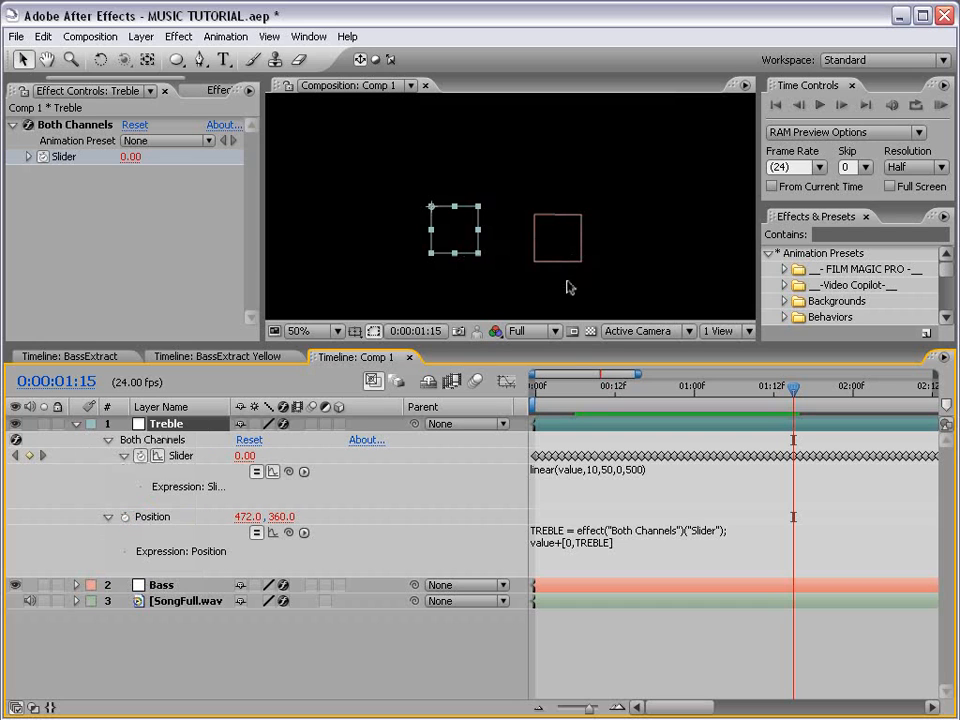
{"action": "left_click", "coordinate": [576, 388]}
{"action": "key", "text": "KP_0"}
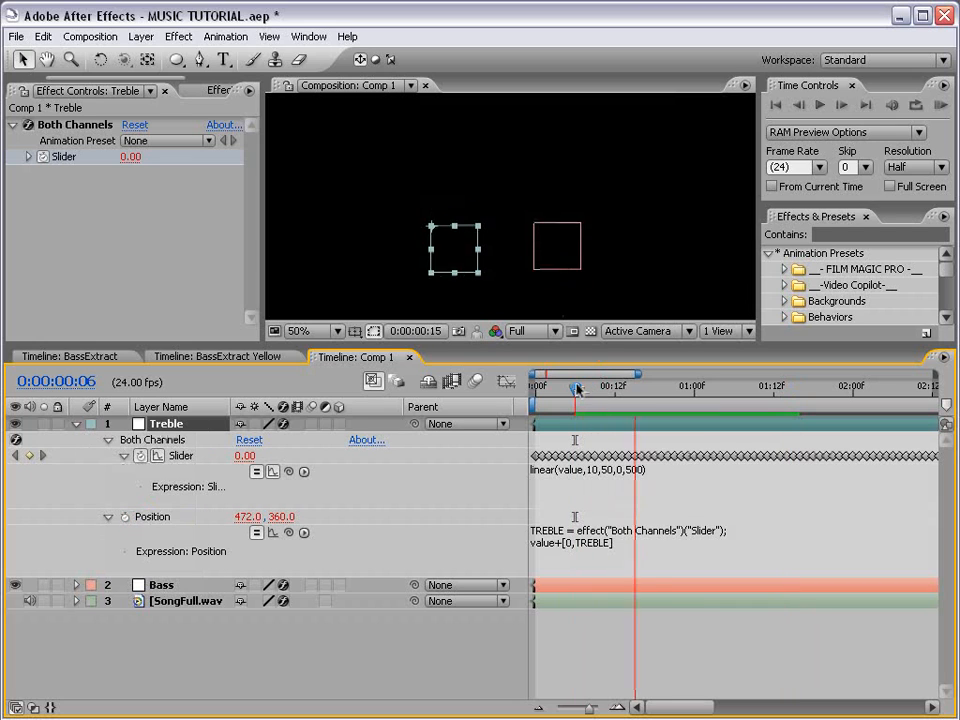
{"action": "key", "text": "space"}
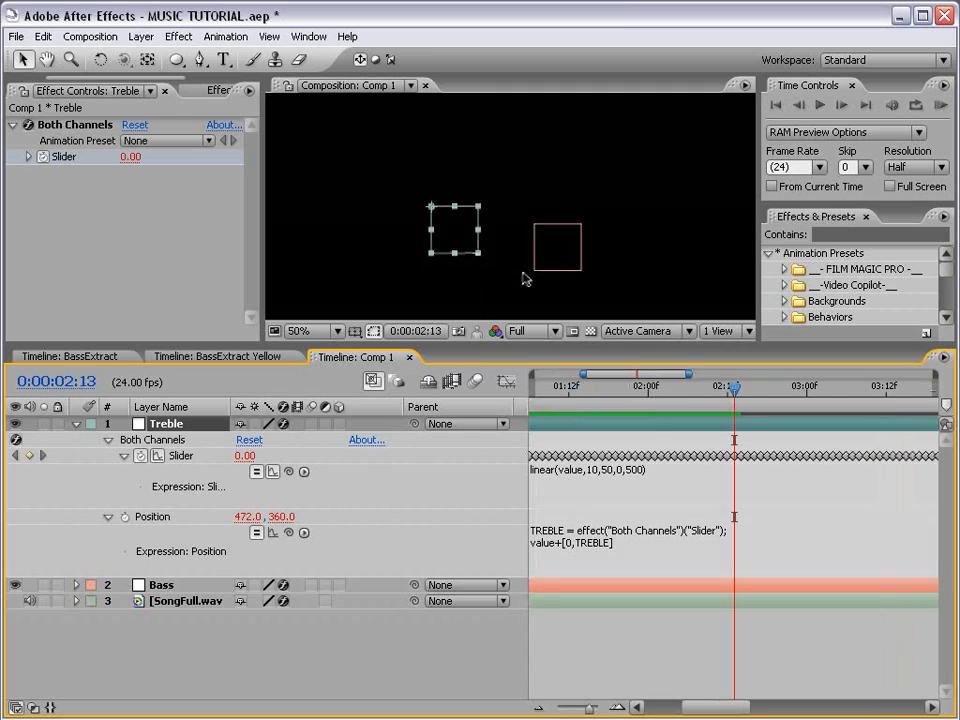
Step: Change the Treble Slider expression to linear(value,8.5,50,0,500) and preview the motion from 0:00:01:16
{"action": "left_click", "coordinate": [638, 479]}
{"action": "left_click", "coordinate": [591, 469]}
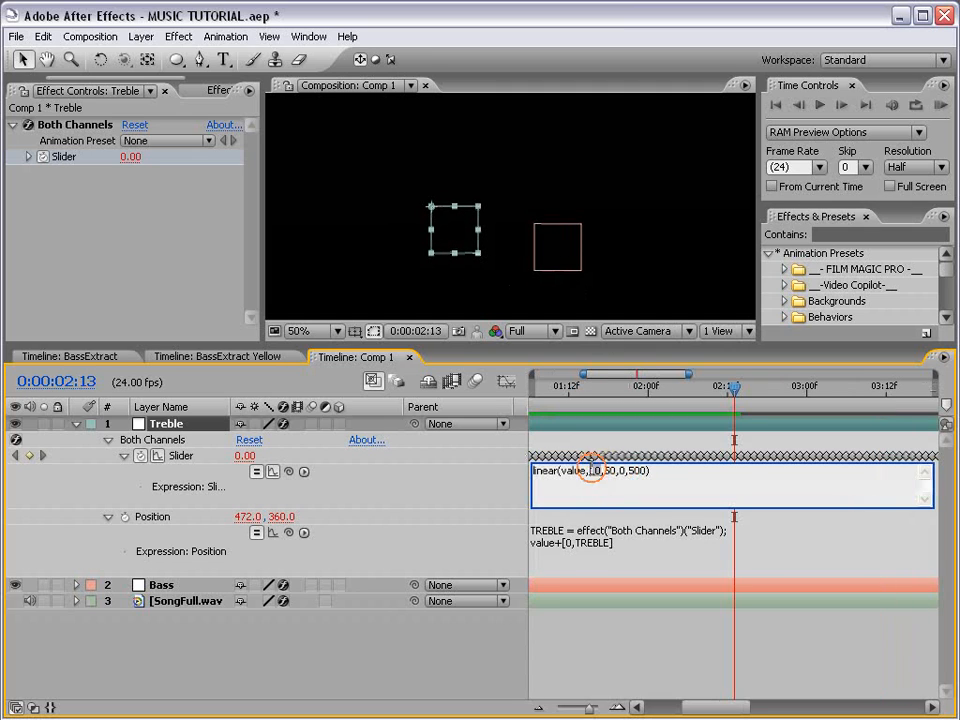
{"action": "double_click", "coordinate": [593, 470]}
{"action": "type", "text": "8.5"}
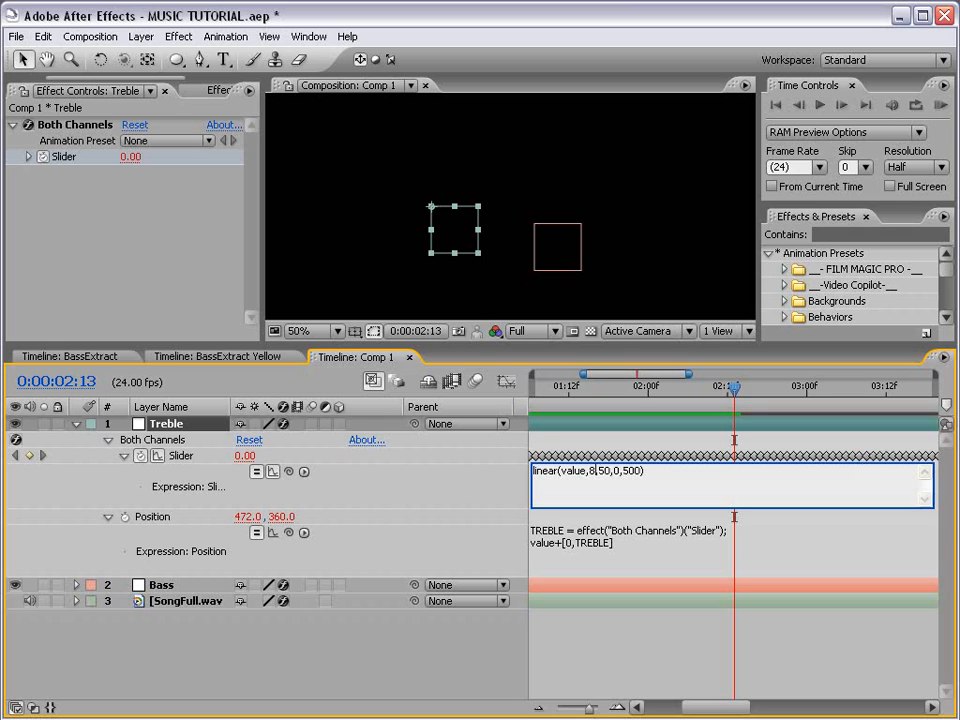
{"action": "key", "text": "KP_Enter"}
{"action": "left_click", "coordinate": [594, 389]}
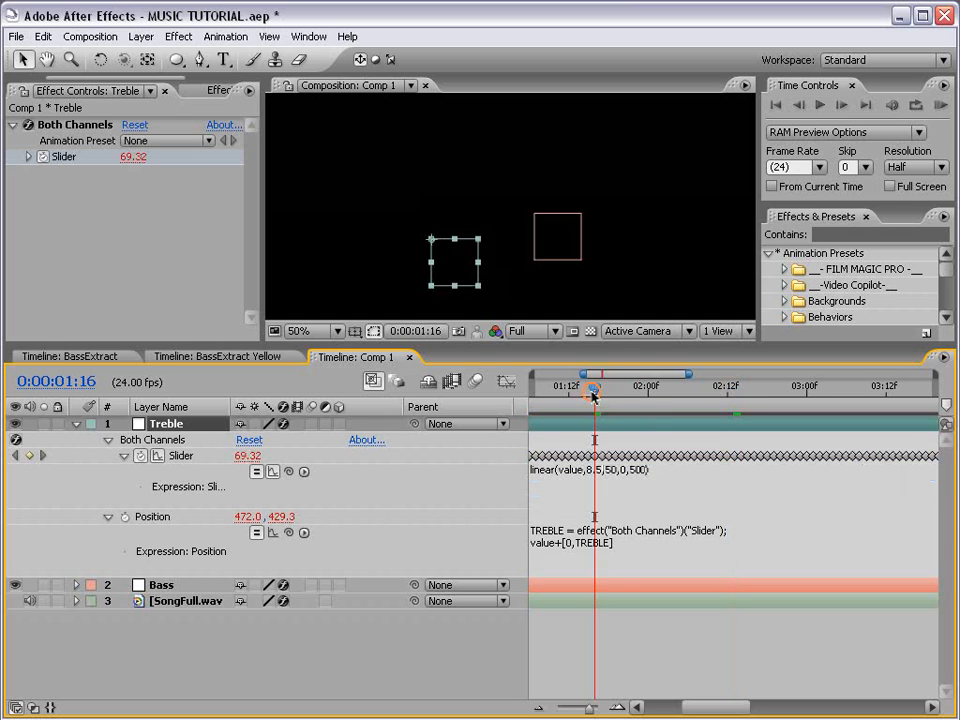
{"action": "key", "text": "KP_0"}
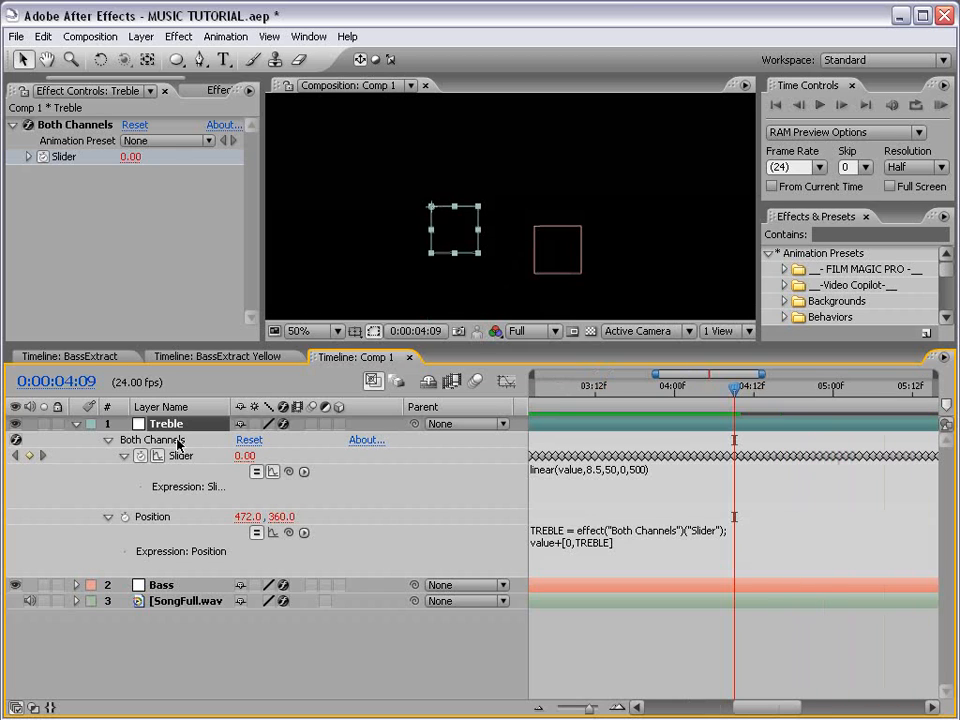
Step: Collapse the Treble layer, expand Bass, and add the expression linear(value,0,100,0,500) to the Bass layer's Both Channels Slider
{"action": "left_click", "coordinate": [77, 424]}
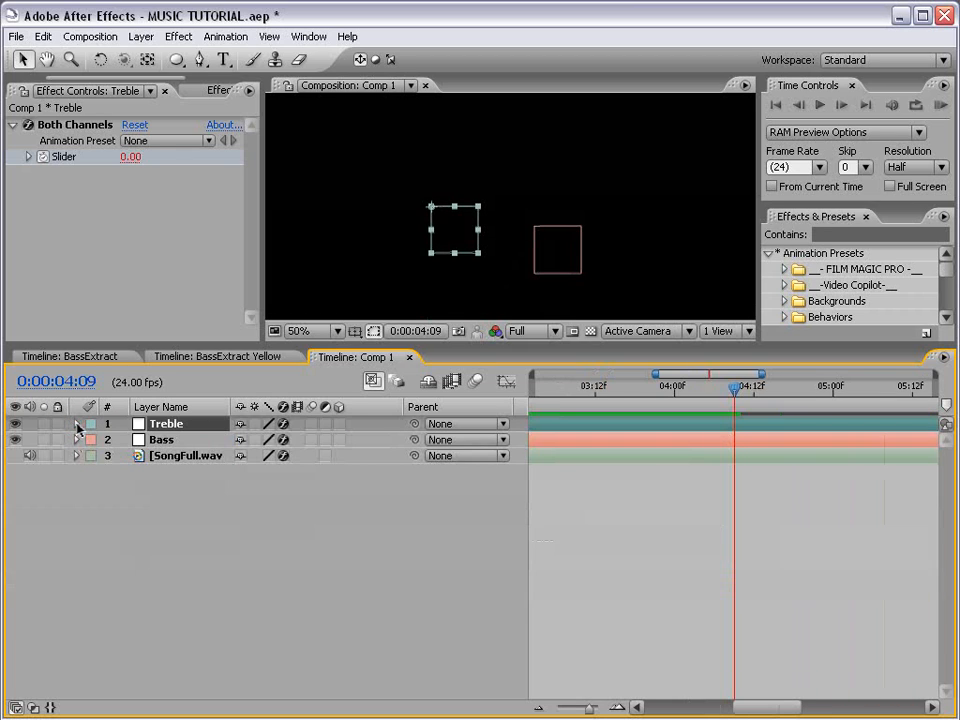
{"action": "left_click", "coordinate": [77, 424]}
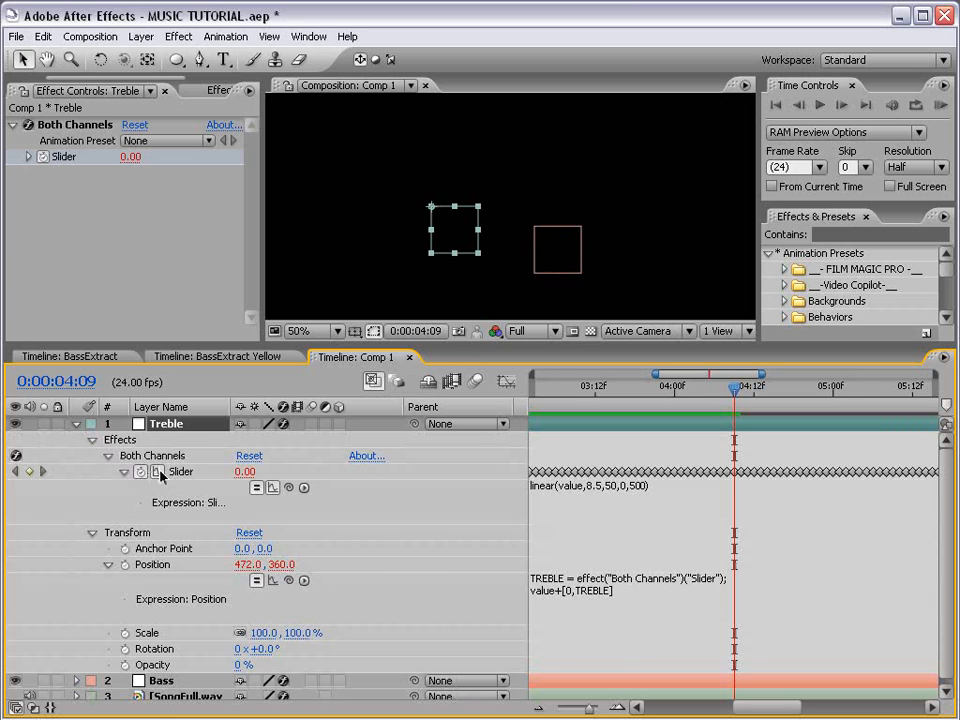
{"action": "left_click", "coordinate": [78, 424]}
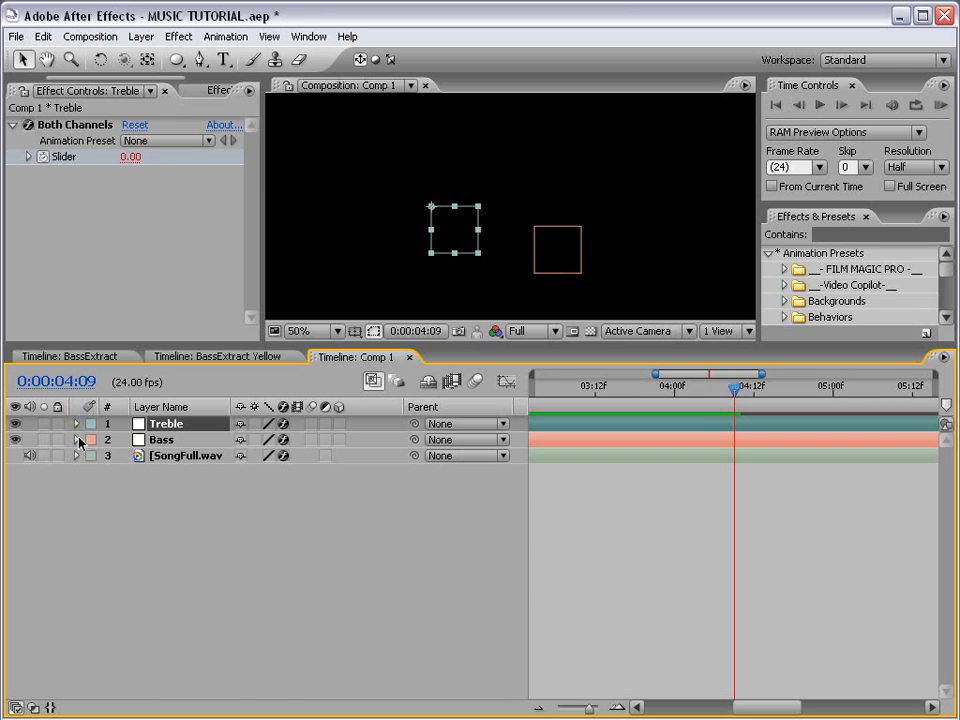
{"action": "left_click", "coordinate": [77, 440]}
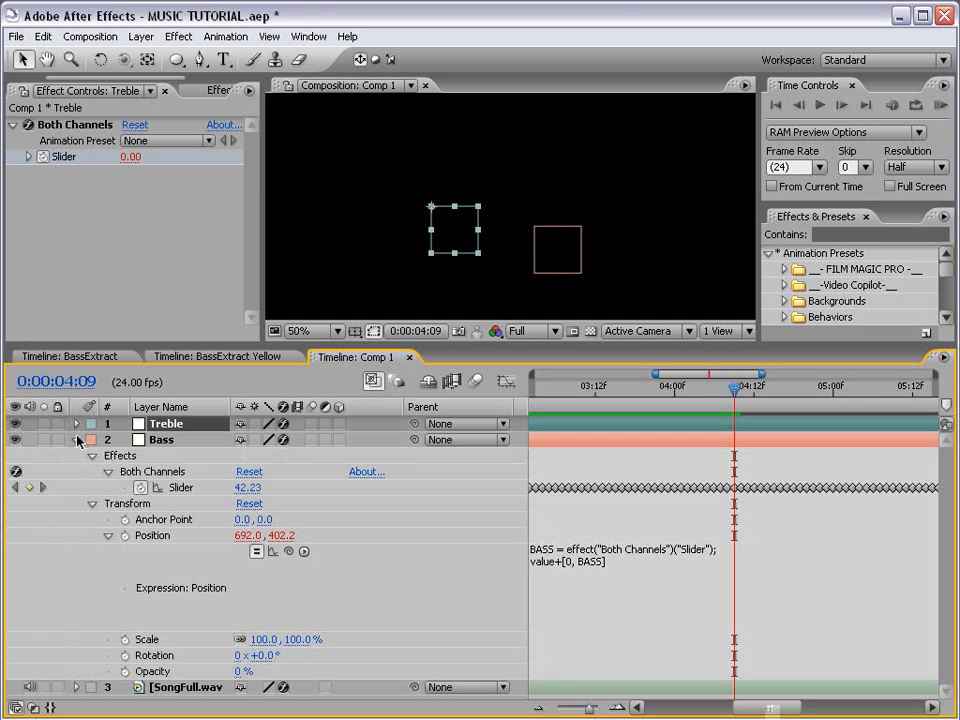
{"action": "left_click", "coordinate": [140, 488], "text": "alt"}
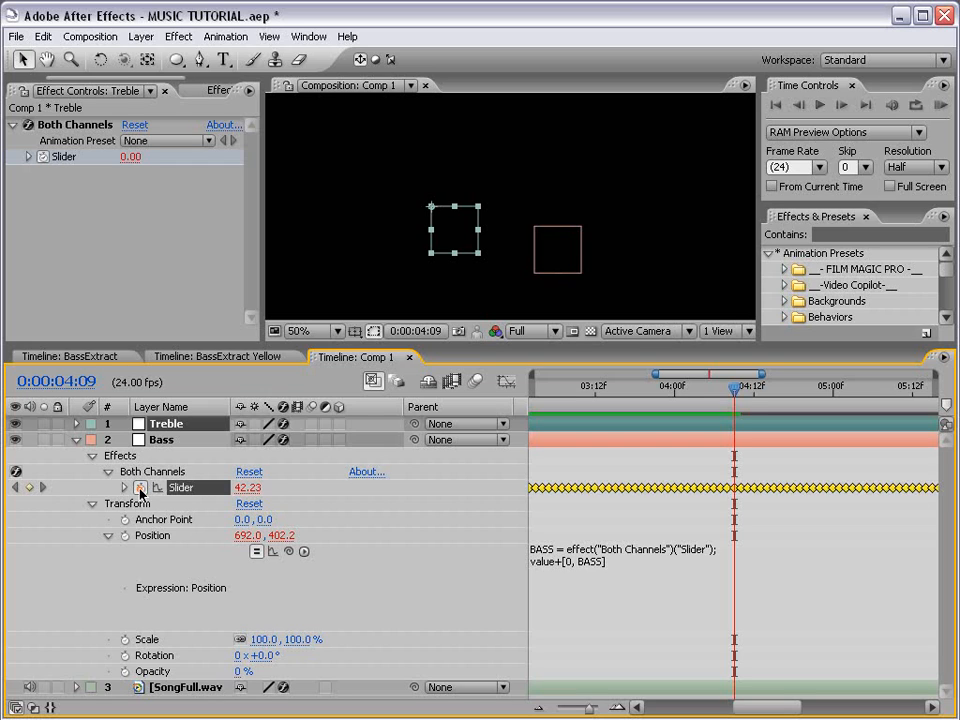
{"action": "left_click", "coordinate": [559, 504]}
{"action": "key", "text": "ctrl+a"}
{"action": "key", "text": "BackSpace"}
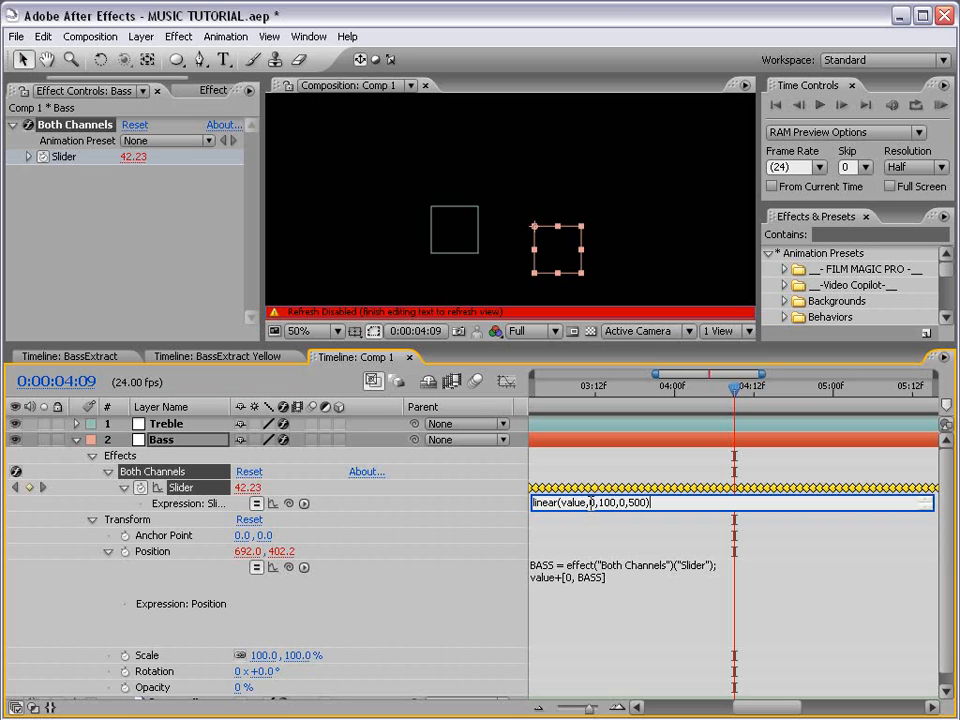
{"action": "left_click", "coordinate": [570, 525]}
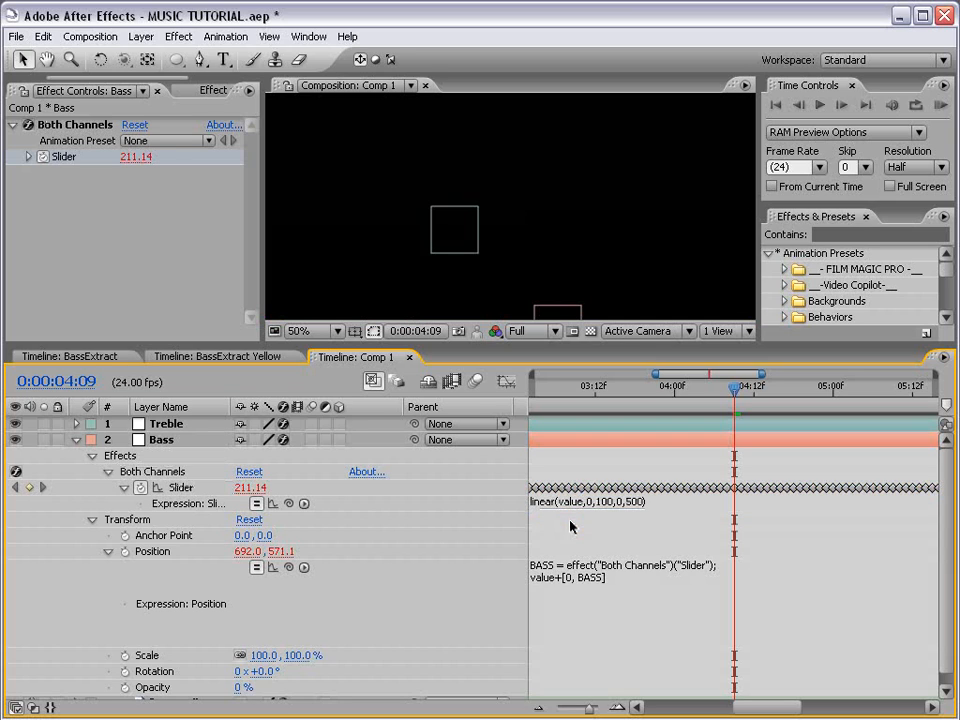
Step: Show the Bass Slider's keyframes in the Graph Editor and examine the range of its peaks and lows
{"action": "left_click", "coordinate": [187, 489]}
{"action": "left_click", "coordinate": [507, 381]}
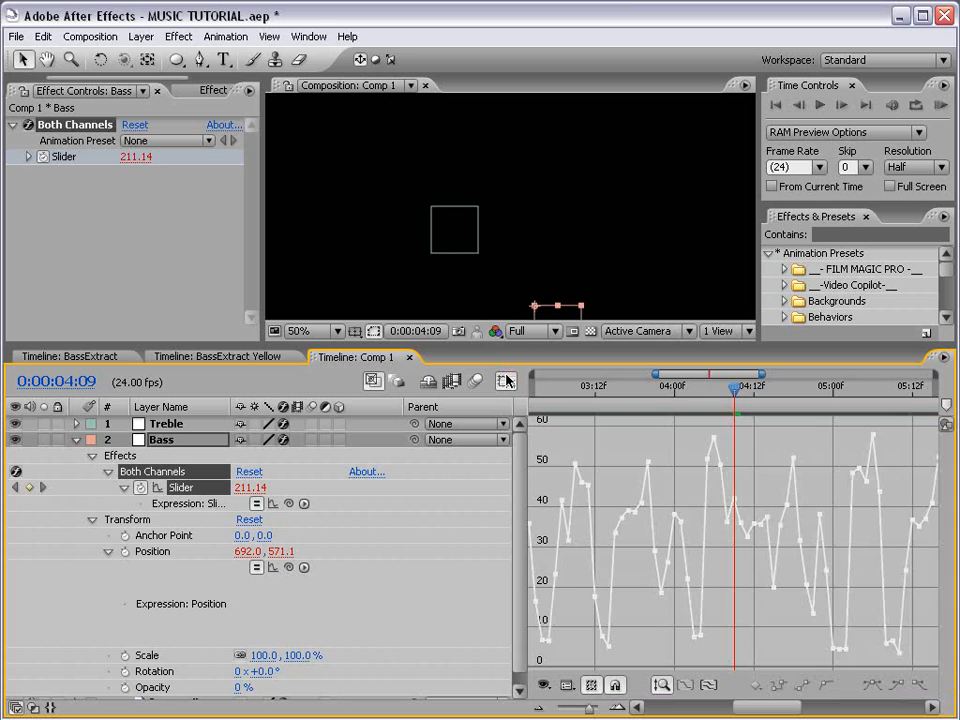
{"action": "left_click_drag", "start_coordinate": [568, 435], "coordinate": [644, 602]}
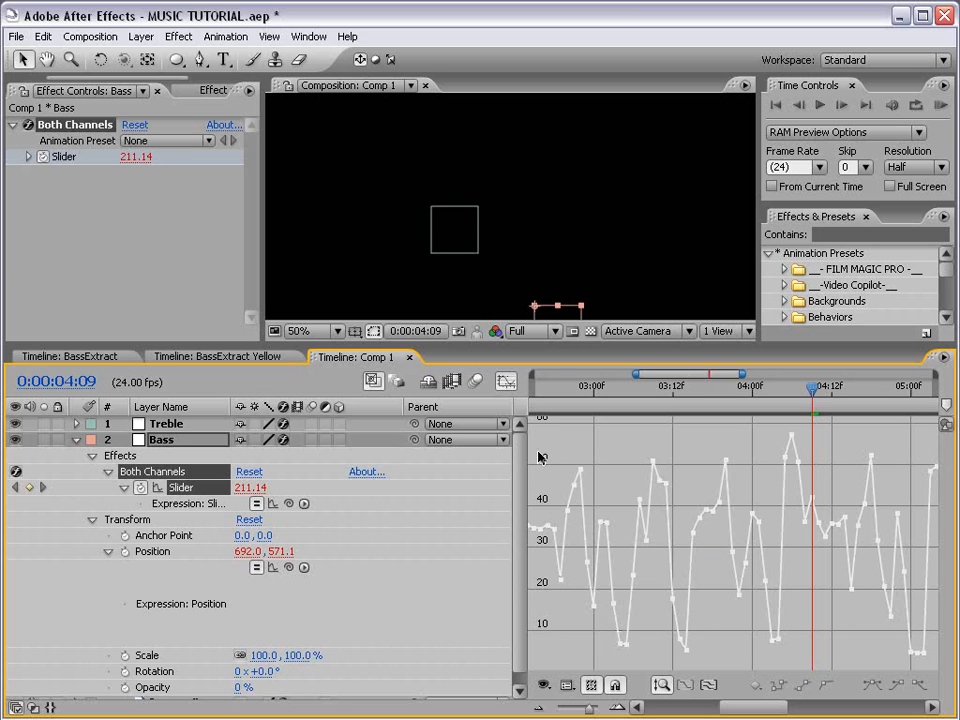
Step: Close the Graph Editor and change the Bass Slider expression to linear(value,10,60,0,500)
{"action": "left_click", "coordinate": [507, 382]}
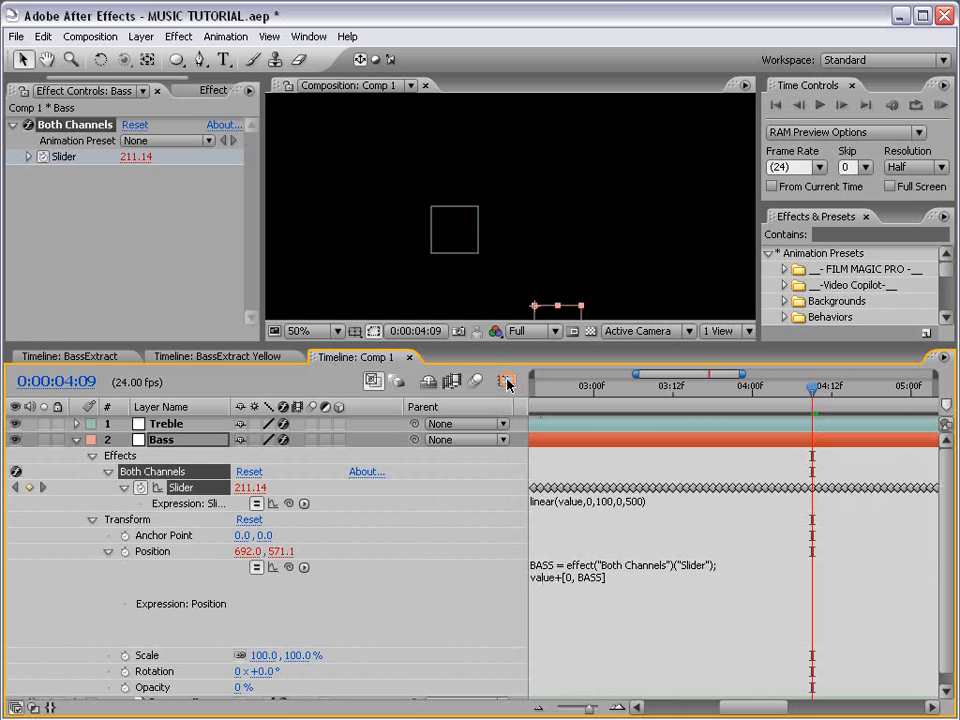
{"action": "left_click", "coordinate": [590, 502]}
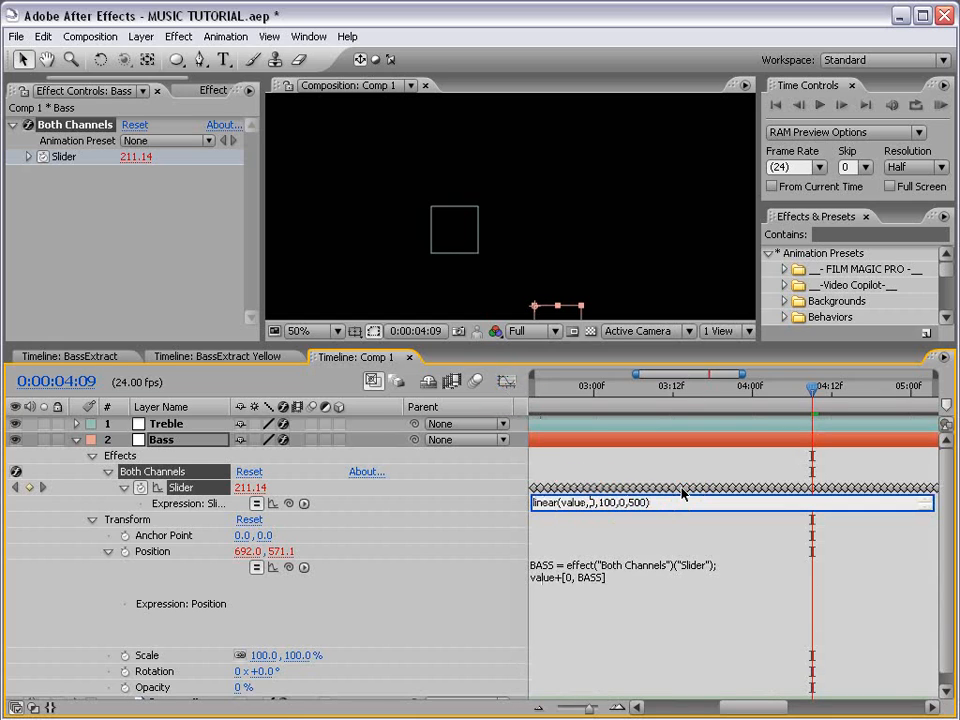
{"action": "type", "text": "10"}
{"action": "double_click", "coordinate": [610, 502]}
{"action": "type", "text": "60"}
{"action": "left_click", "coordinate": [622, 522]}
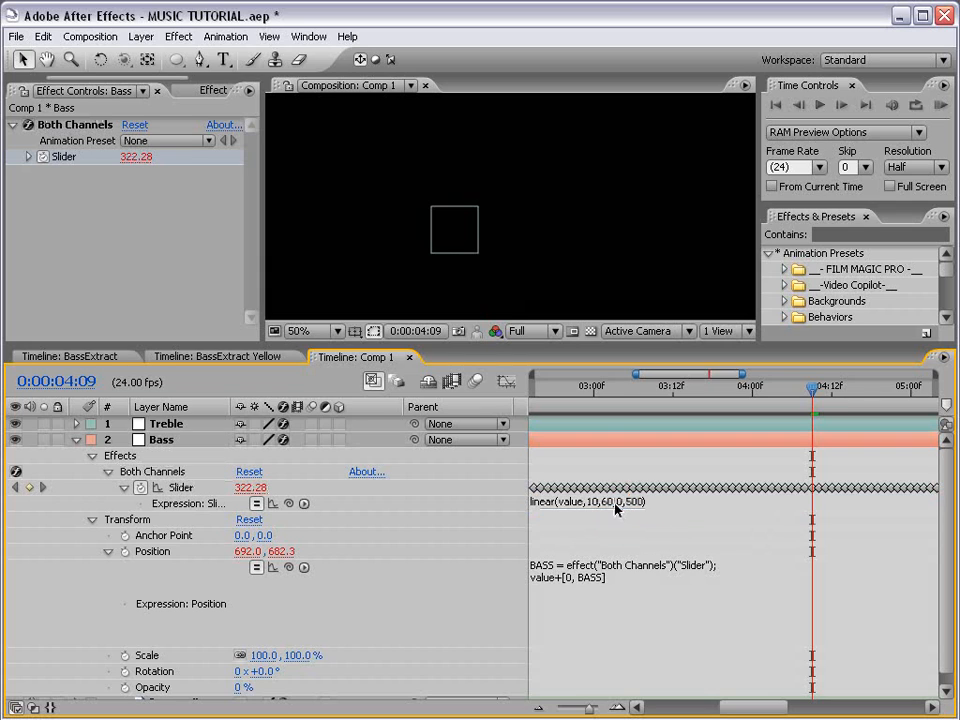
Step: Preview the Bass motion from 0:00:01:00 and again from 0:00:01:14, with the composition at 25% and the whole timeline in view
{"action": "scroll", "coordinate": [527, 221], "scroll_direction": "down", "scroll_amount": 2}
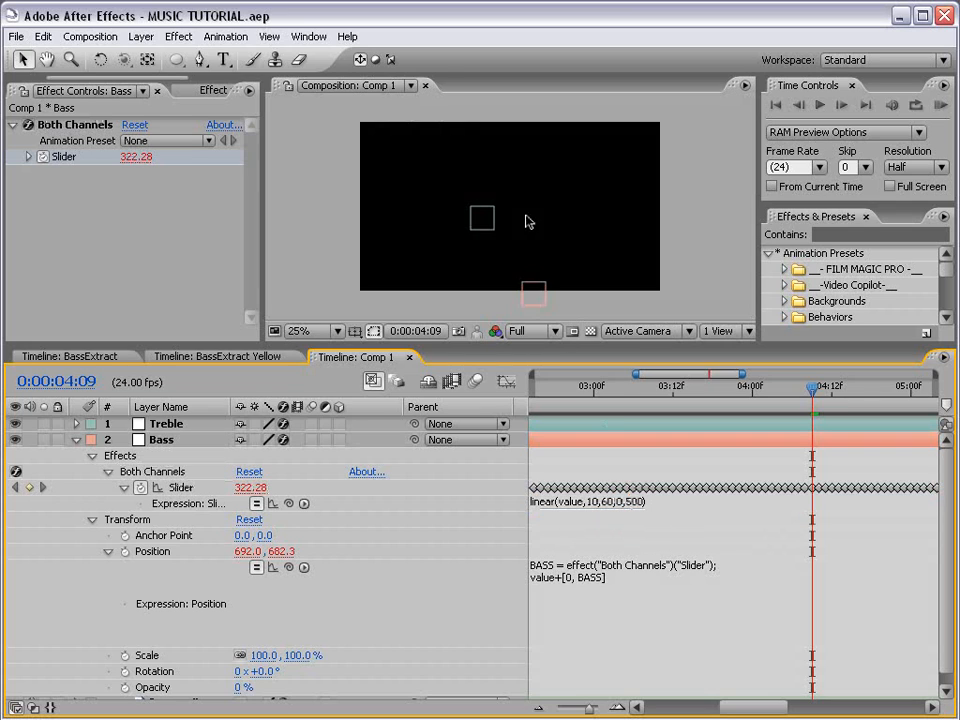
{"action": "key", "text": "minus"}
{"action": "key", "text": "minus"}
{"action": "left_click", "coordinate": [575, 394]}
{"action": "key", "text": "KP_0"}
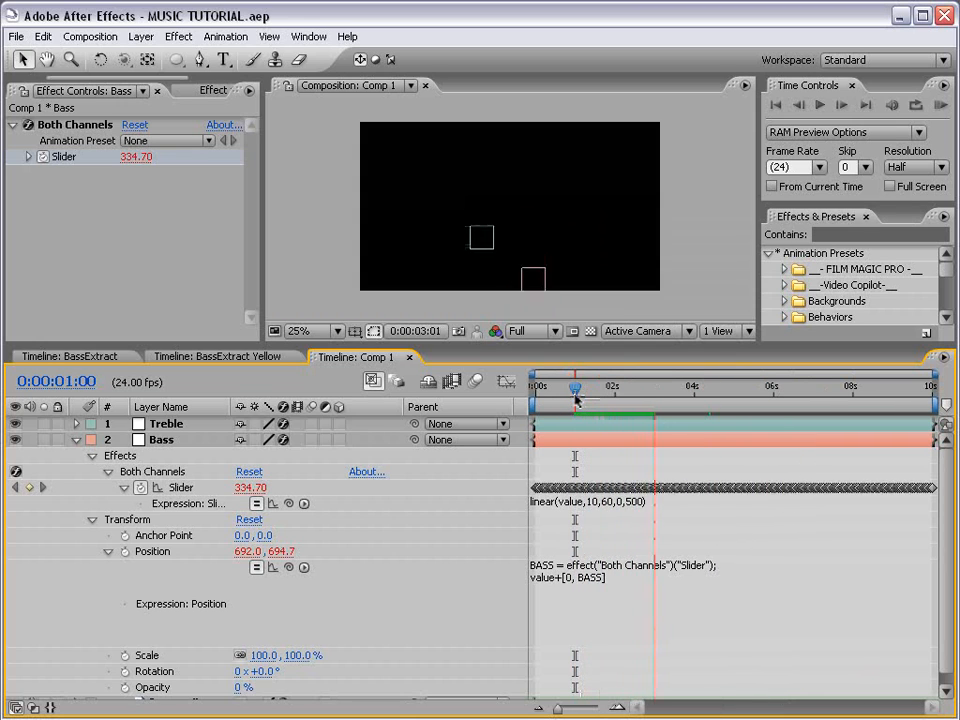
{"action": "key", "text": "space"}
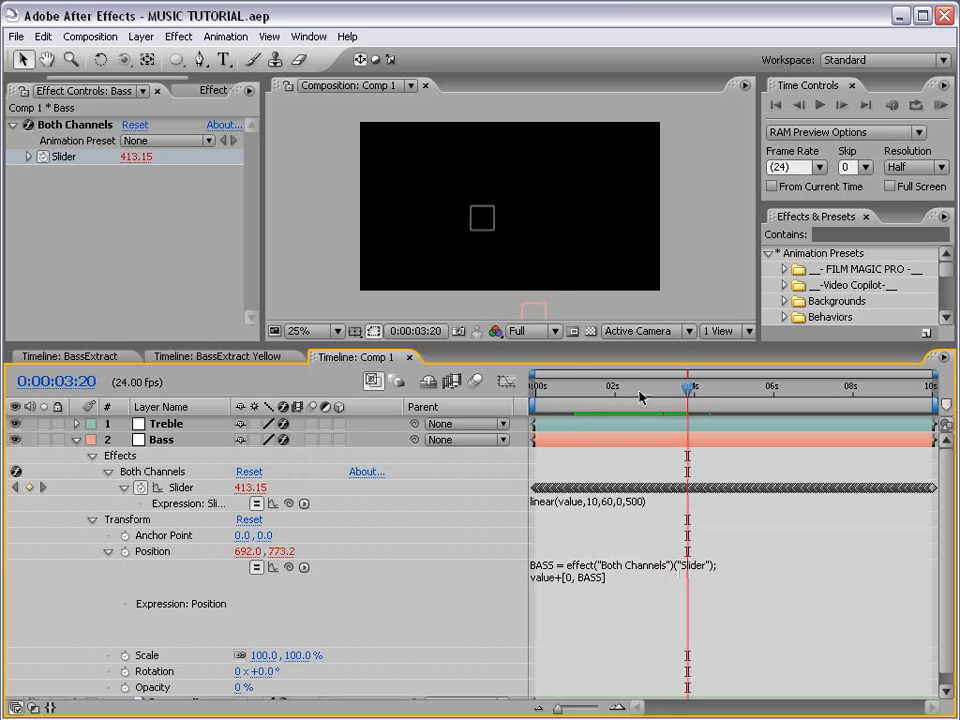
{"action": "left_click", "coordinate": [598, 385]}
{"action": "key", "text": "space"}
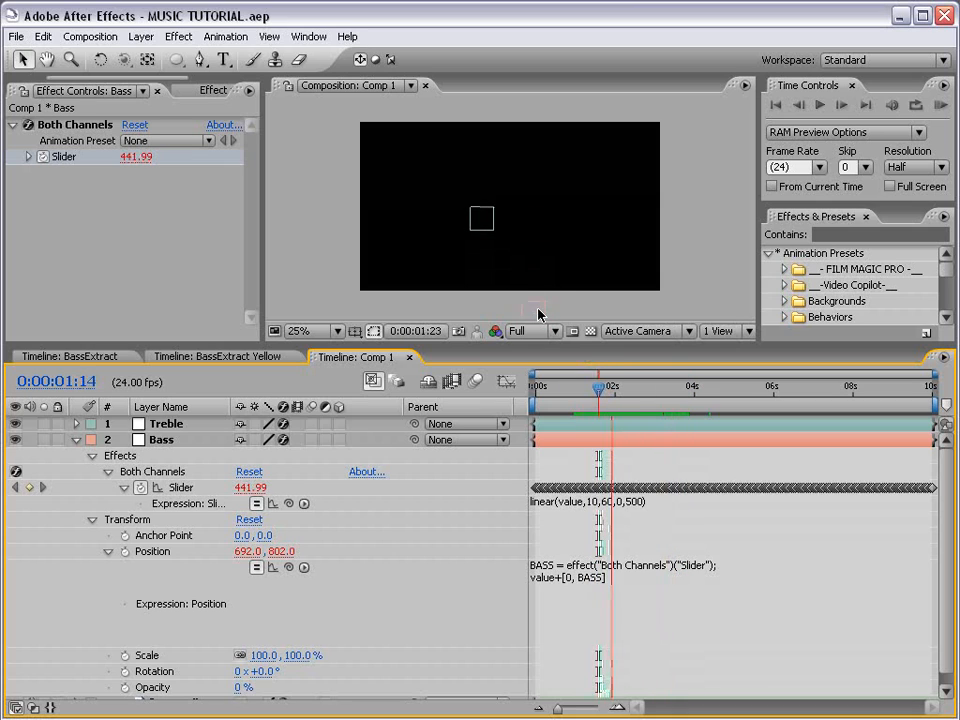
Step: Change the Bass Slider expression to linear(value,10,60,0,200) and preview the motion from 0:00:01:17
{"action": "left_click", "coordinate": [632, 503]}
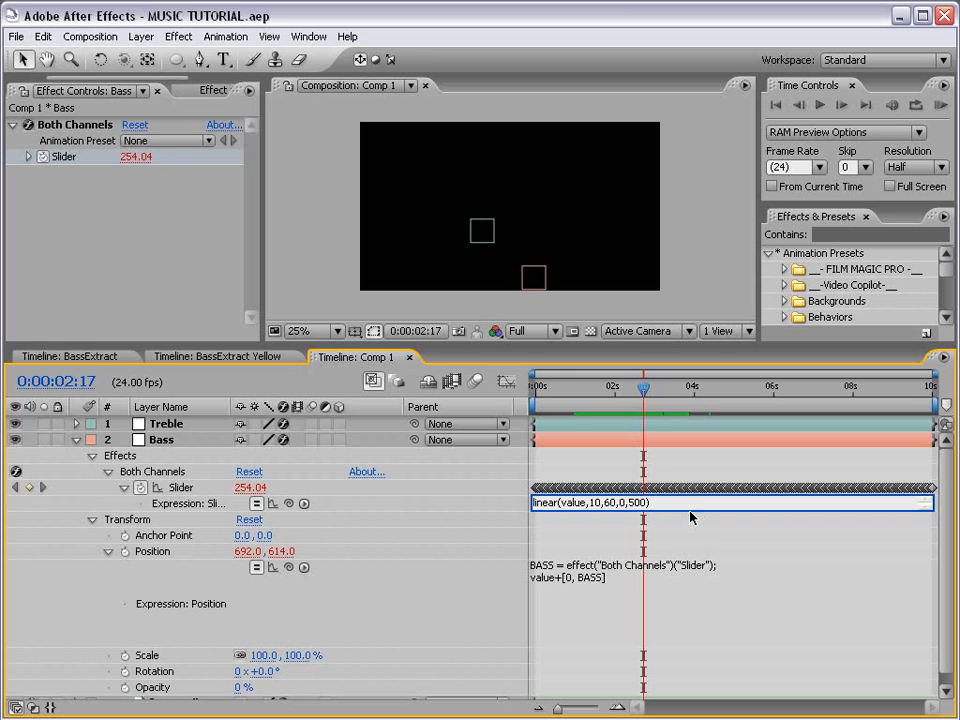
{"action": "key", "text": "BackSpace"}
{"action": "type", "text": "2"}
{"action": "left_click", "coordinate": [690, 516]}
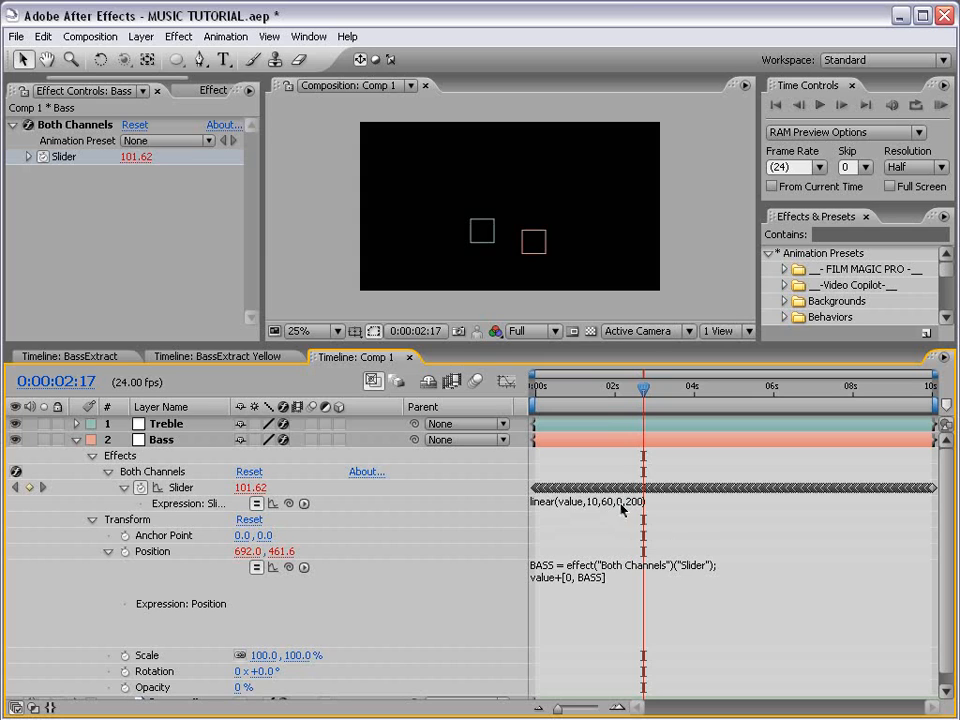
{"action": "left_click", "coordinate": [605, 388]}
{"action": "key", "text": "space"}
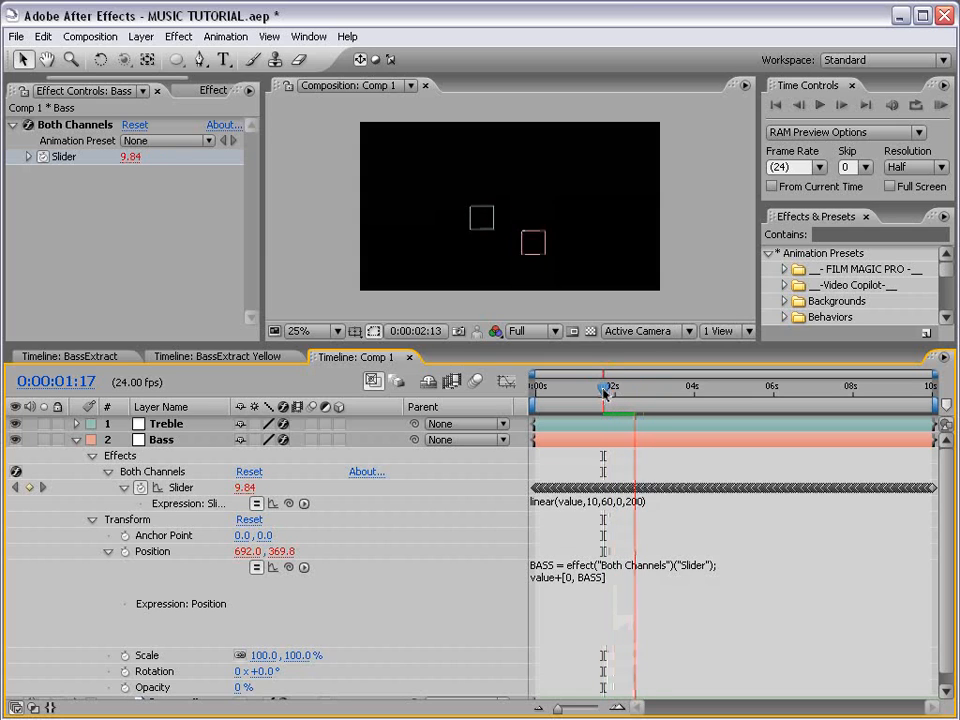
{"action": "key", "text": "space"}
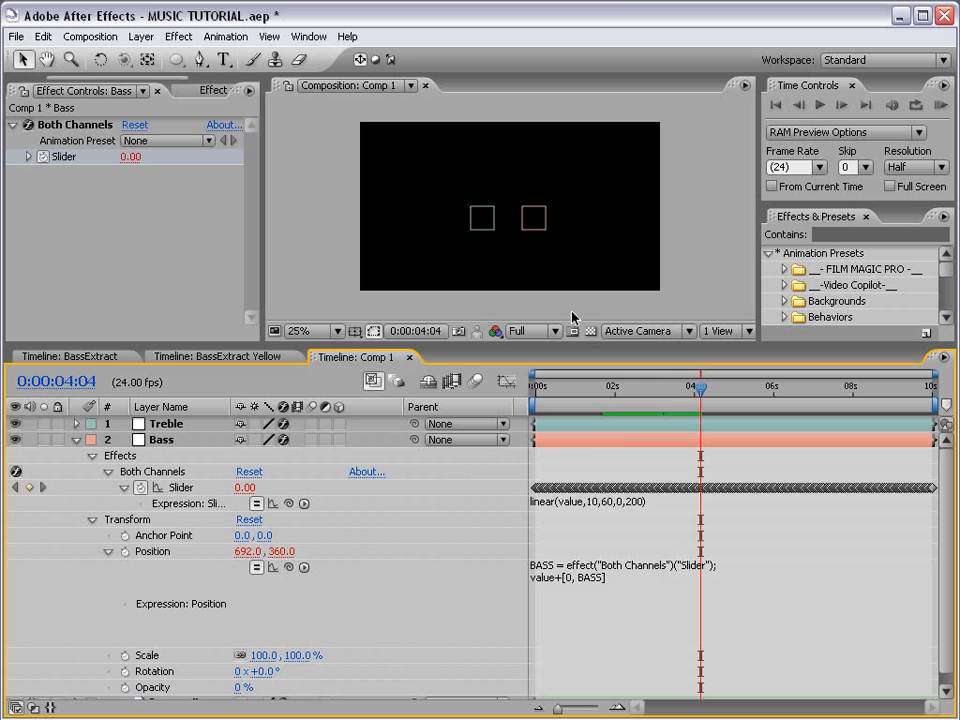
Step: Invert the Bass Slider expression to linear(value,10,60,0,200)*-1, preview it from 0:00:04:04 and save the project
{"action": "left_click", "coordinate": [676, 502]}
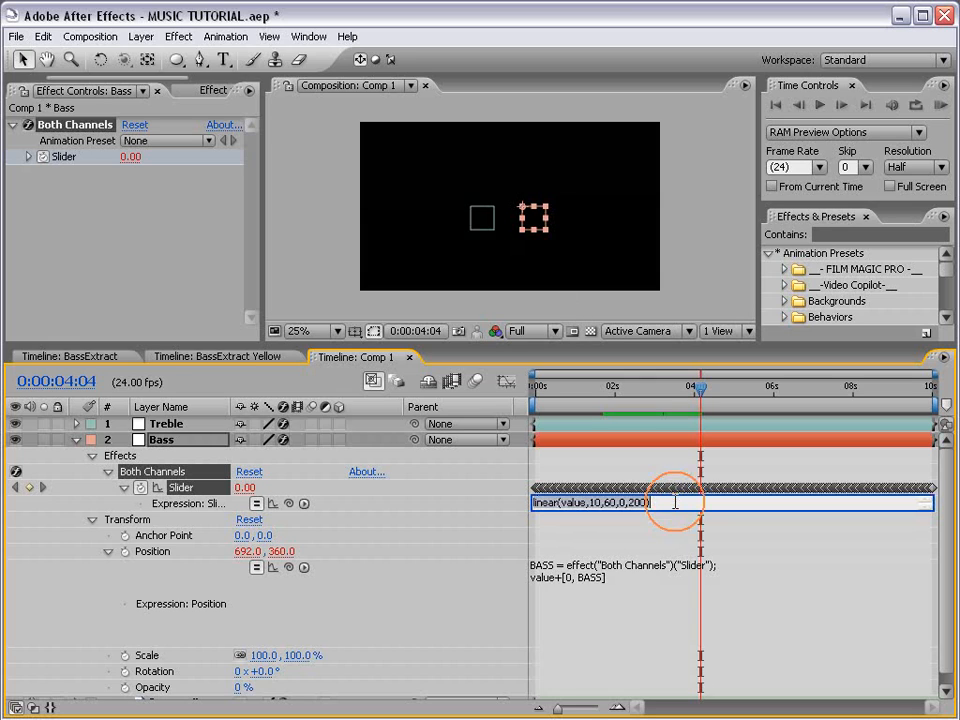
{"action": "type", "text": "*-"}
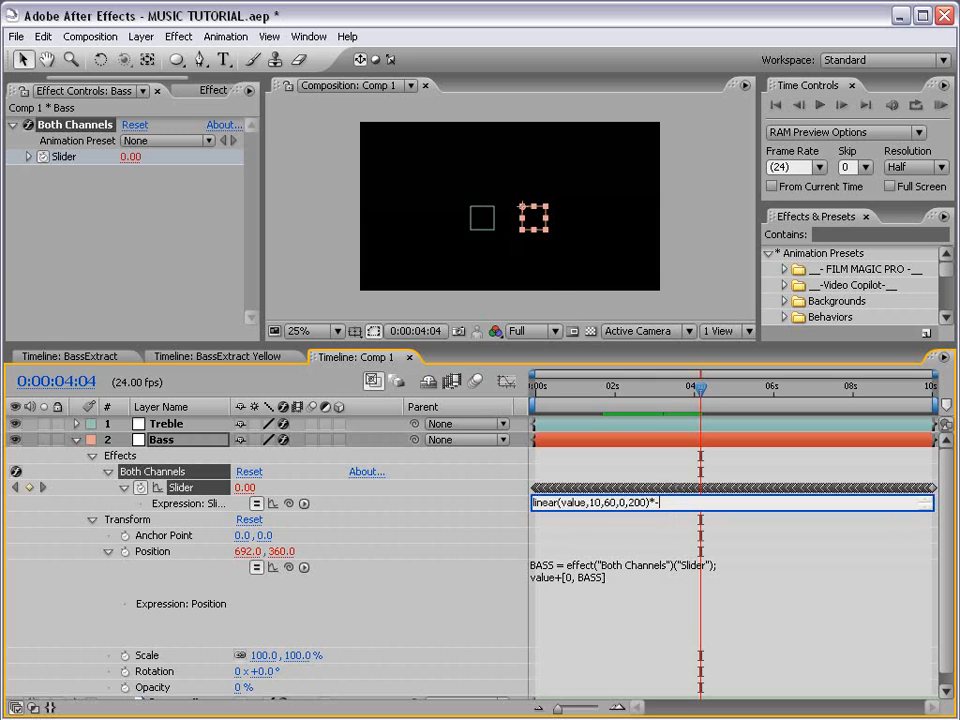
{"action": "type", "text": "1"}
{"action": "left_click", "coordinate": [653, 526]}
{"action": "key", "text": "KP_0"}
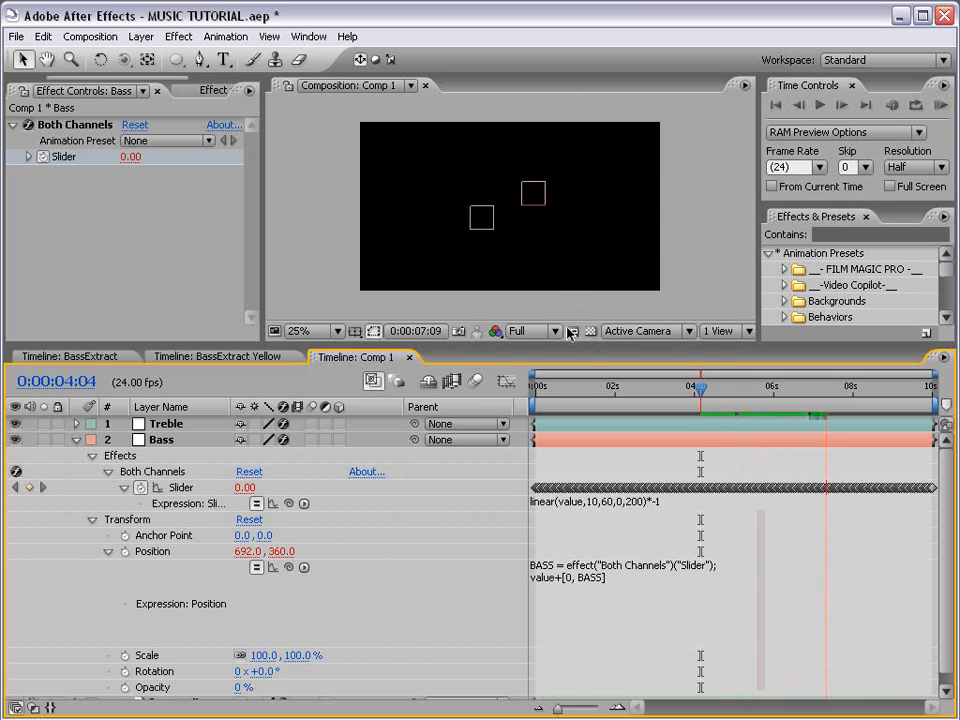
{"action": "key", "text": "ctrl+s"}
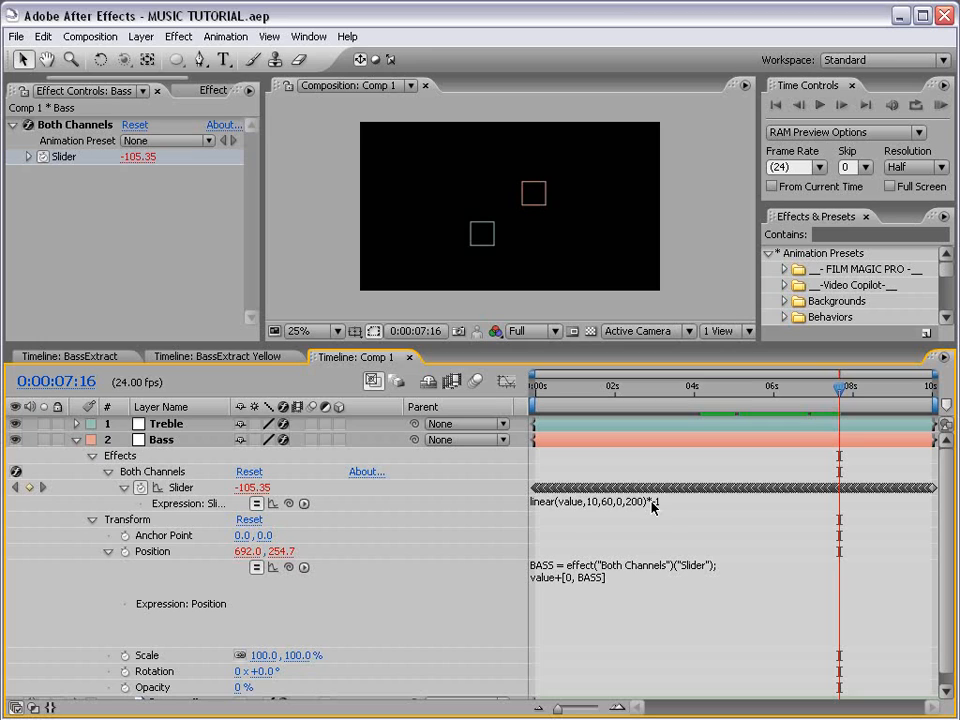
Step: Collapse the Bass layer, add a new 1280 x 720 dark royal blue solid to Comp 1 and save the project
{"action": "left_click", "coordinate": [76, 440]}
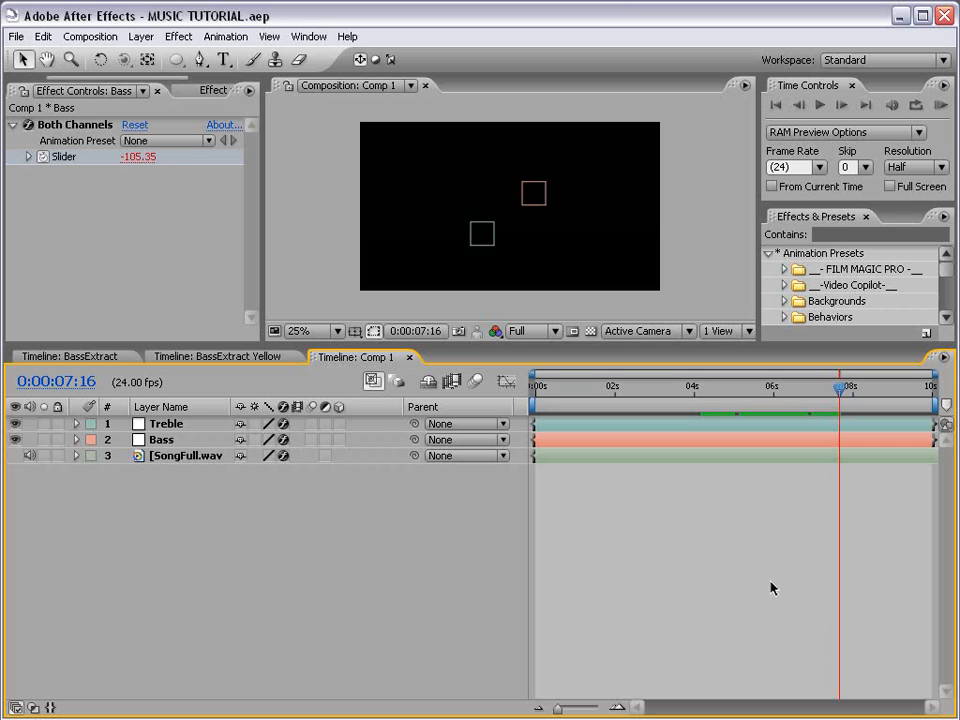
{"action": "left_click", "coordinate": [143, 40]}
{"action": "mouse_move", "coordinate": [355, 58]}
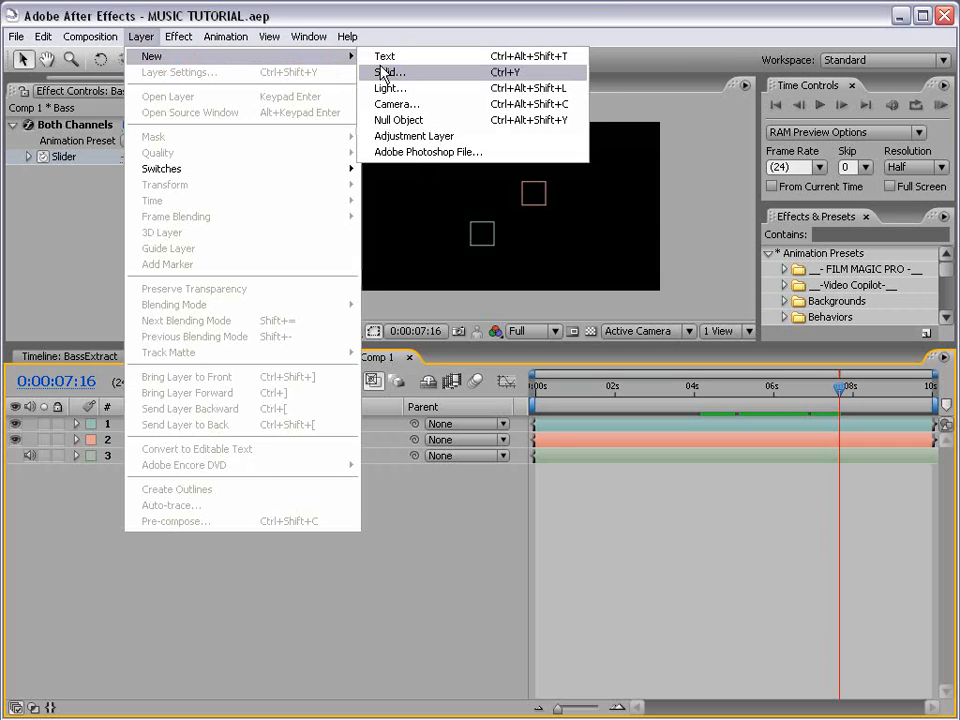
{"action": "left_click", "coordinate": [458, 74]}
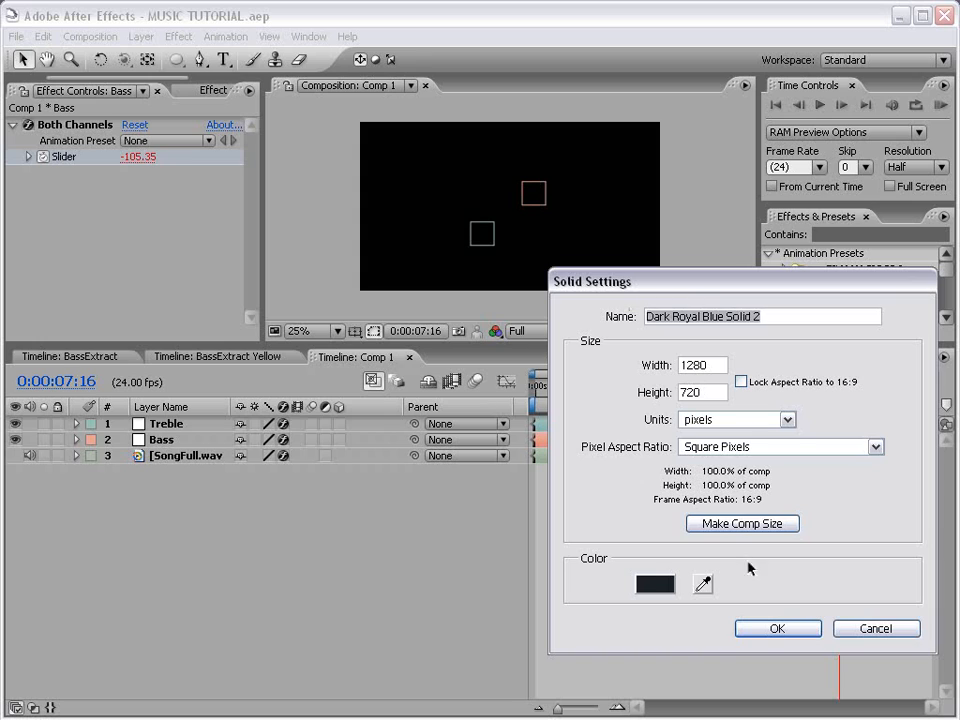
{"action": "left_click", "coordinate": [770, 638]}
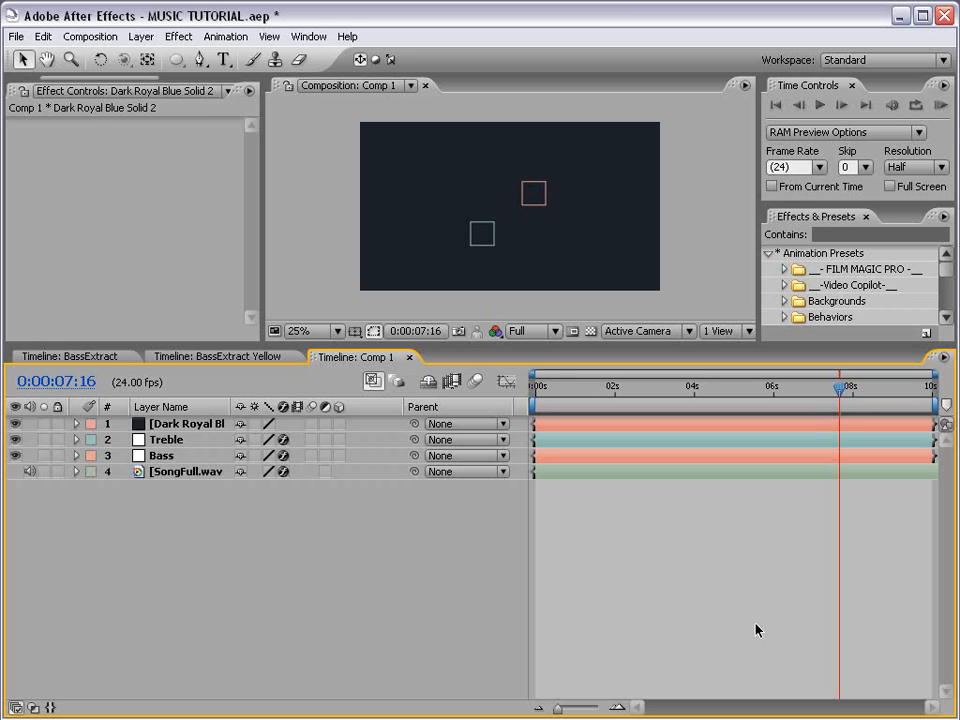
{"action": "key", "text": "ctrl+s"}
Step: Apply the Trapcode Particular effect to the dark royal blue solid
{"action": "left_click", "coordinate": [160, 424]}
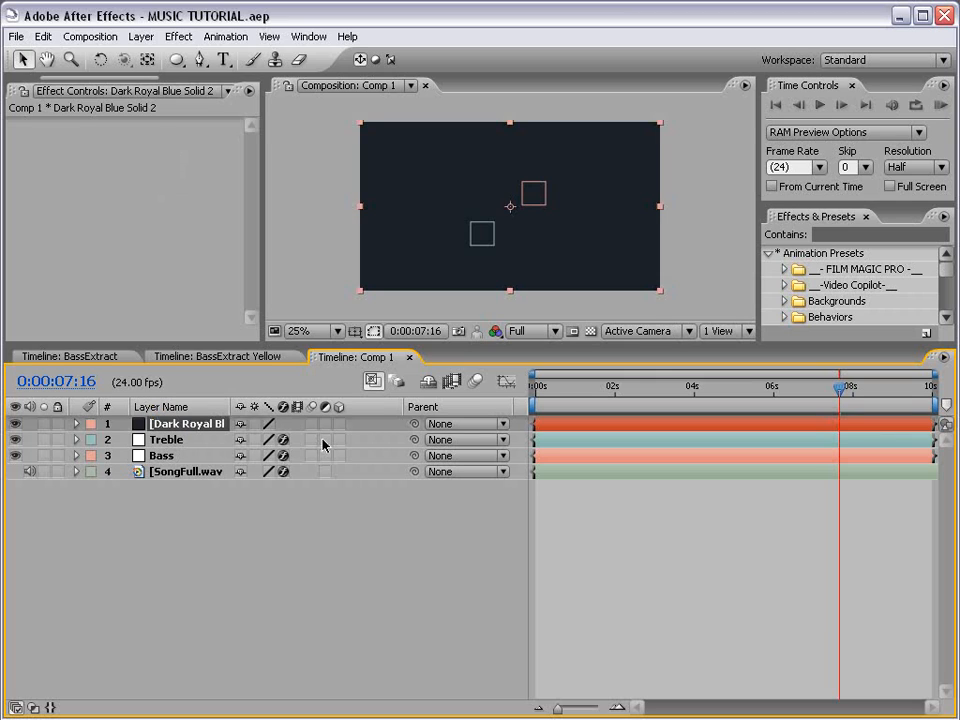
{"action": "left_click", "coordinate": [180, 37]}
{"action": "mouse_move", "coordinate": [192, 624]}
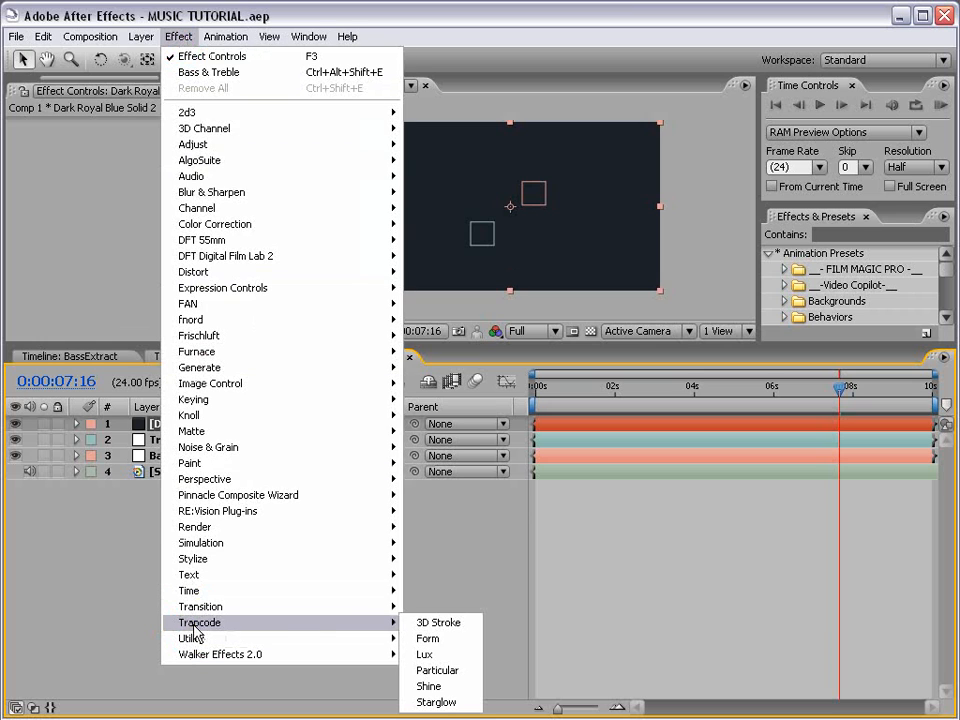
{"action": "left_click", "coordinate": [445, 671]}
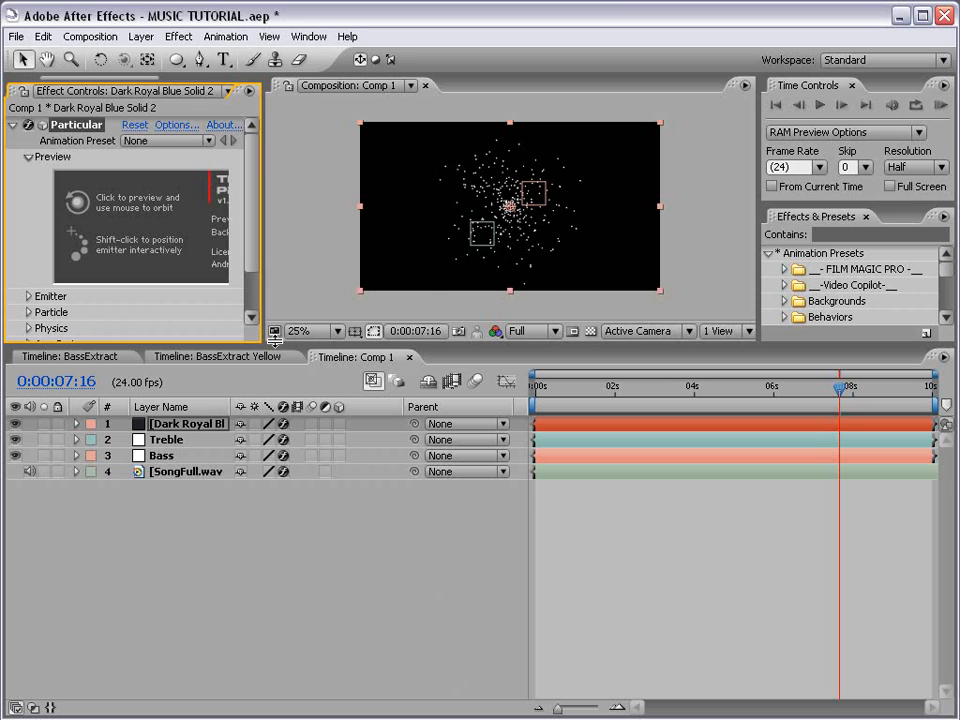
Step: Enlarge the effect settings and composition areas, show the composition at 50%, and scrub the particles to 0:00:03:23
{"action": "left_click_drag", "start_coordinate": [295, 345], "coordinate": [295, 477]}
{"action": "scroll", "coordinate": [583, 305], "scroll_direction": "up", "scroll_amount": 2}
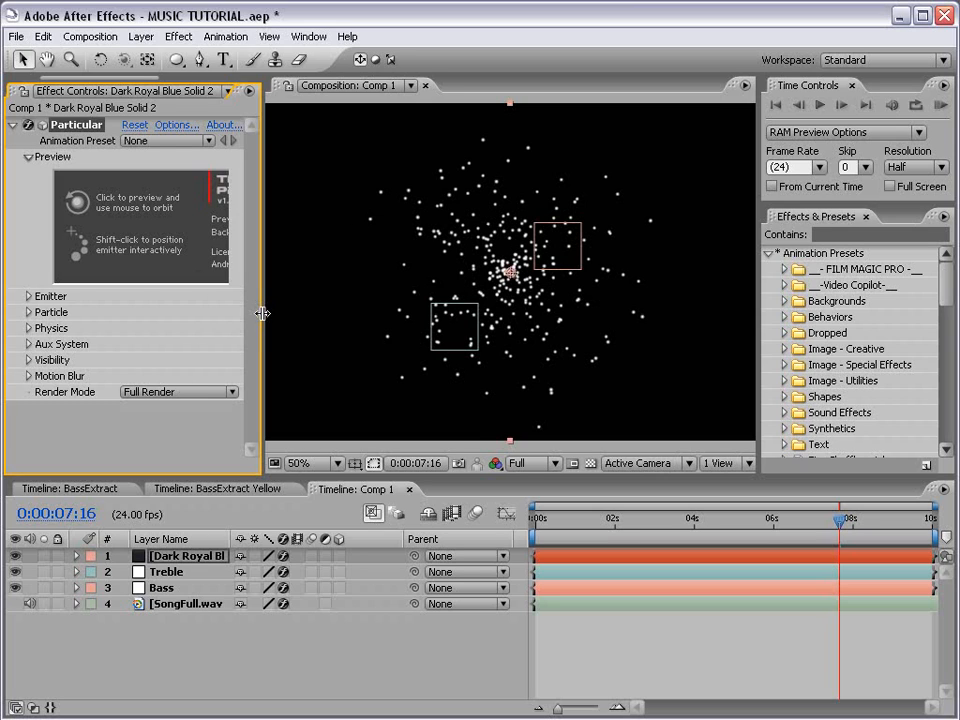
{"action": "left_click_drag", "start_coordinate": [259, 318], "coordinate": [293, 316]}
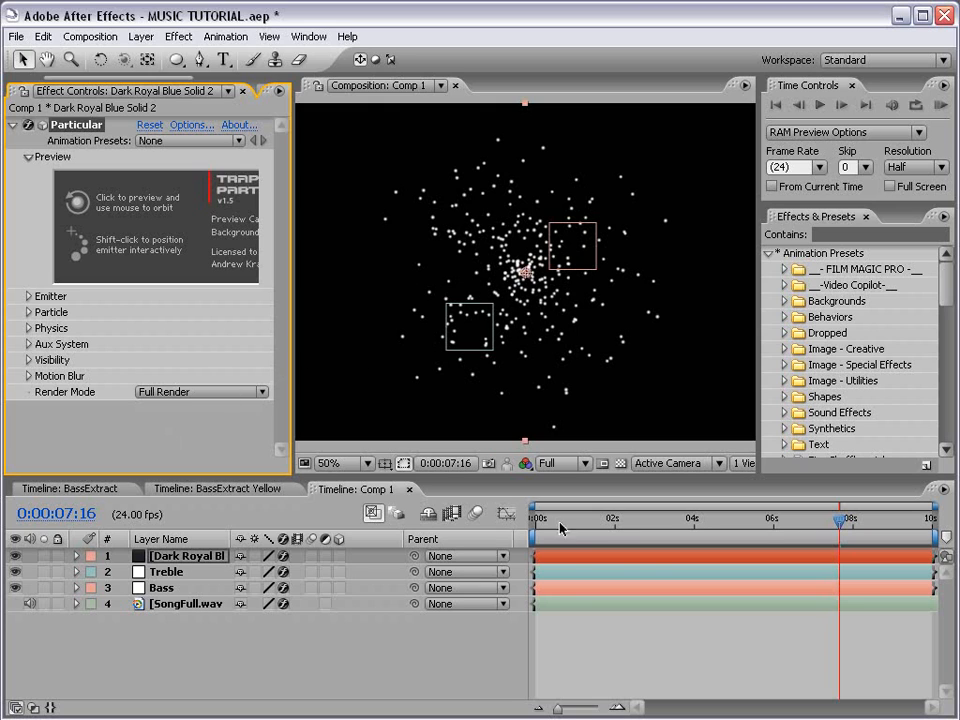
{"action": "left_click_drag", "start_coordinate": [576, 519], "coordinate": [692, 519]}
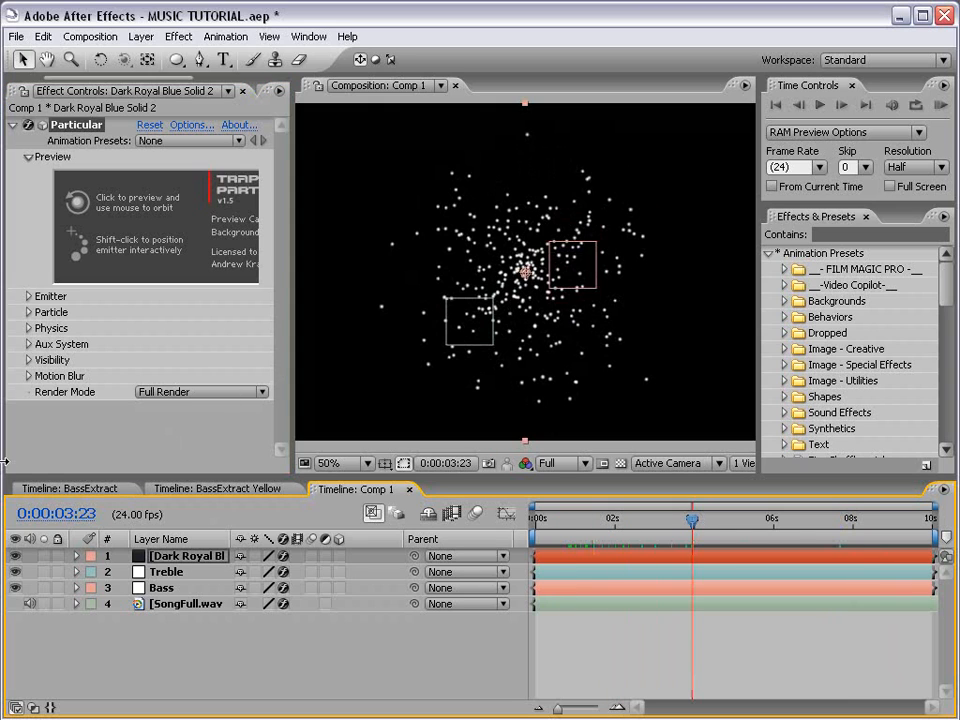
Step: Hide the Treble and Bass nulls and rename the solid layer Particles
{"action": "left_click_drag", "start_coordinate": [15, 571], "coordinate": [16, 588]}
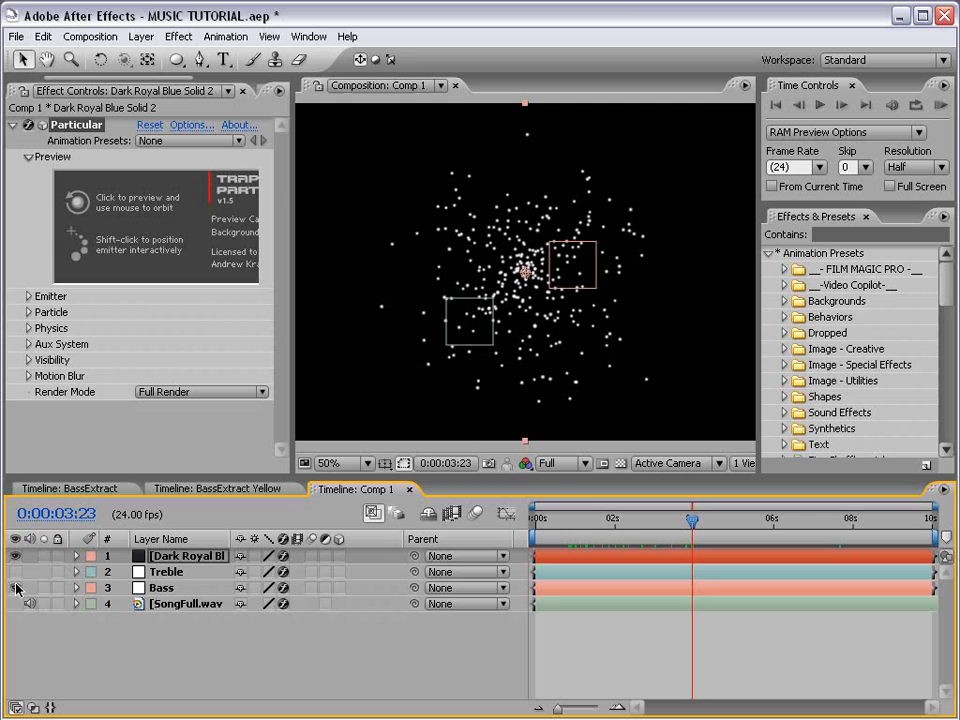
{"action": "left_click", "coordinate": [183, 556]}
{"action": "key", "text": "Return"}
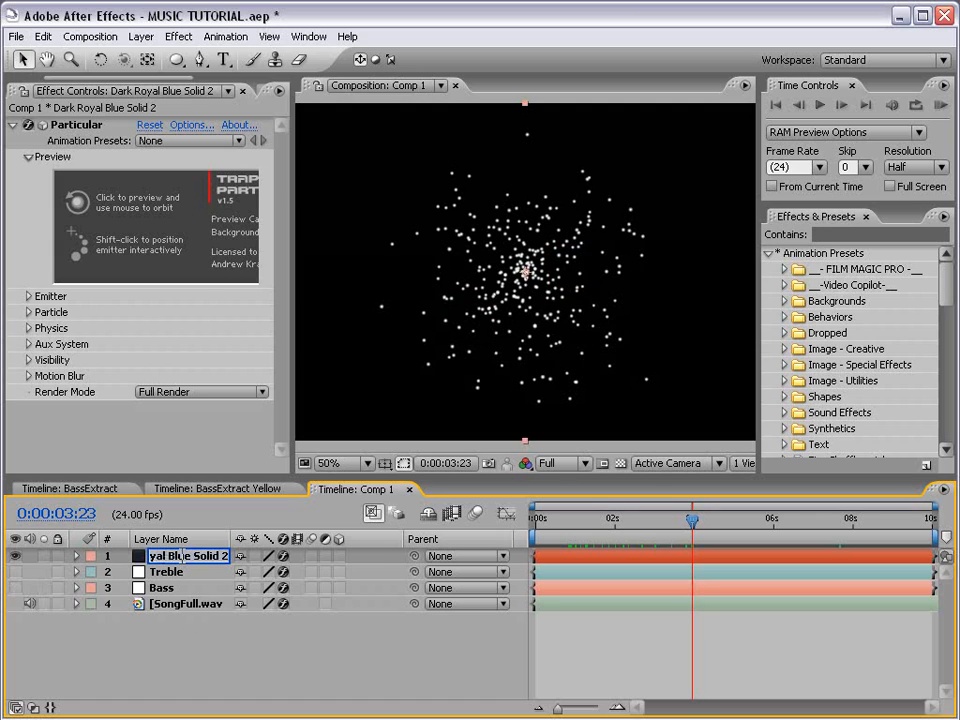
{"action": "type", "text": "Particles"}
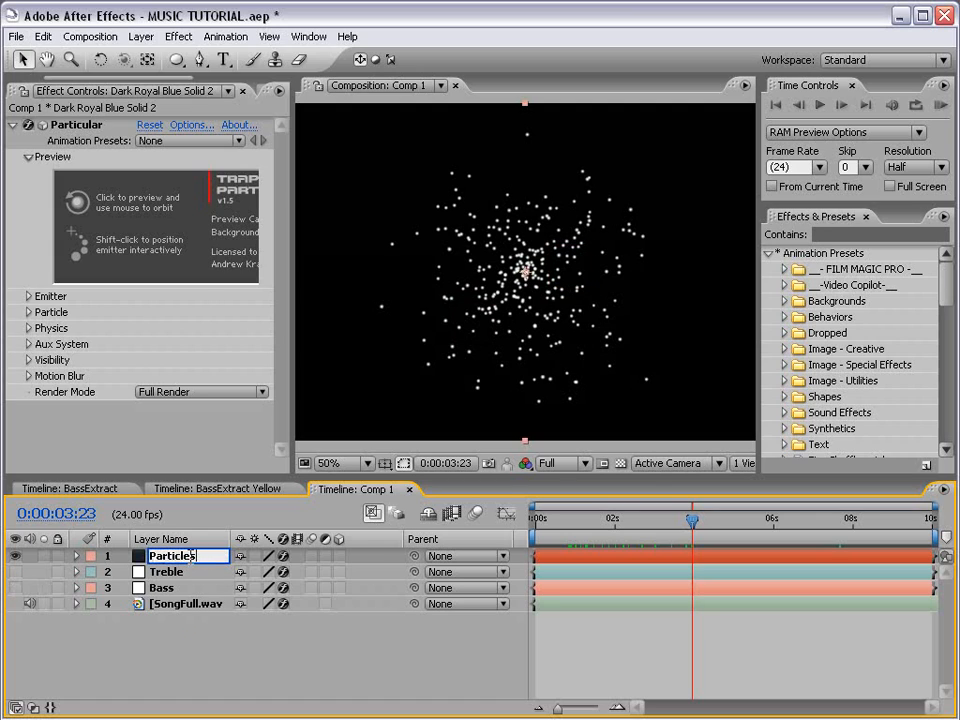
{"action": "key", "text": "Return"}
Step: Widen the effect settings area, expand Particular's Emitter group and collapse its Preview group
{"action": "left_click_drag", "start_coordinate": [294, 376], "coordinate": [315, 376]}
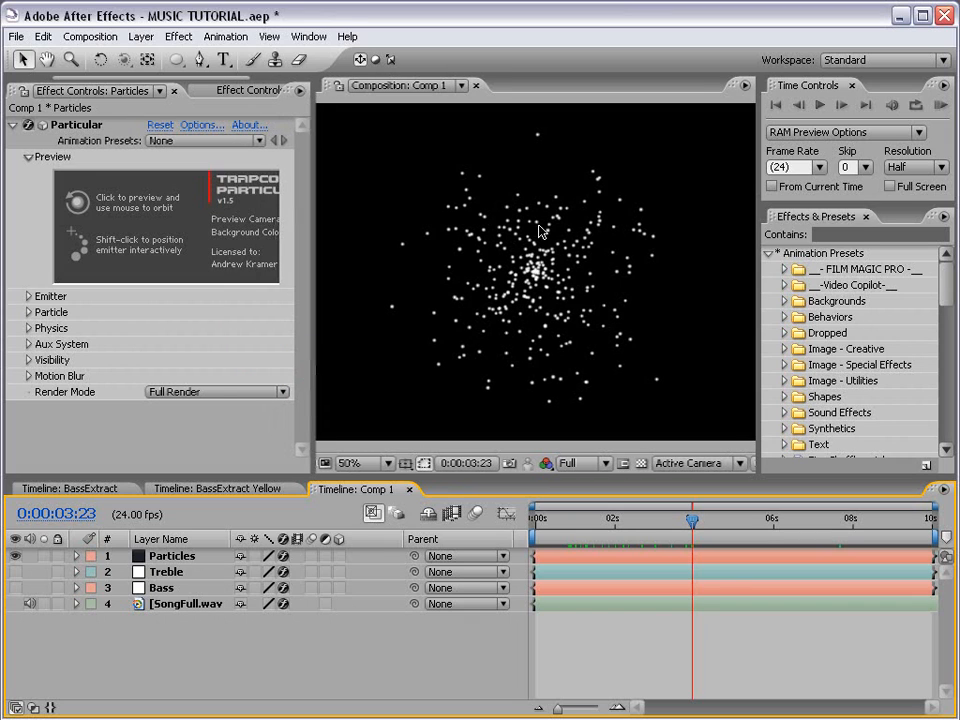
{"action": "left_click", "coordinate": [28, 298]}
{"action": "scroll", "coordinate": [28, 298], "scroll_direction": "down", "scroll_amount": 3}
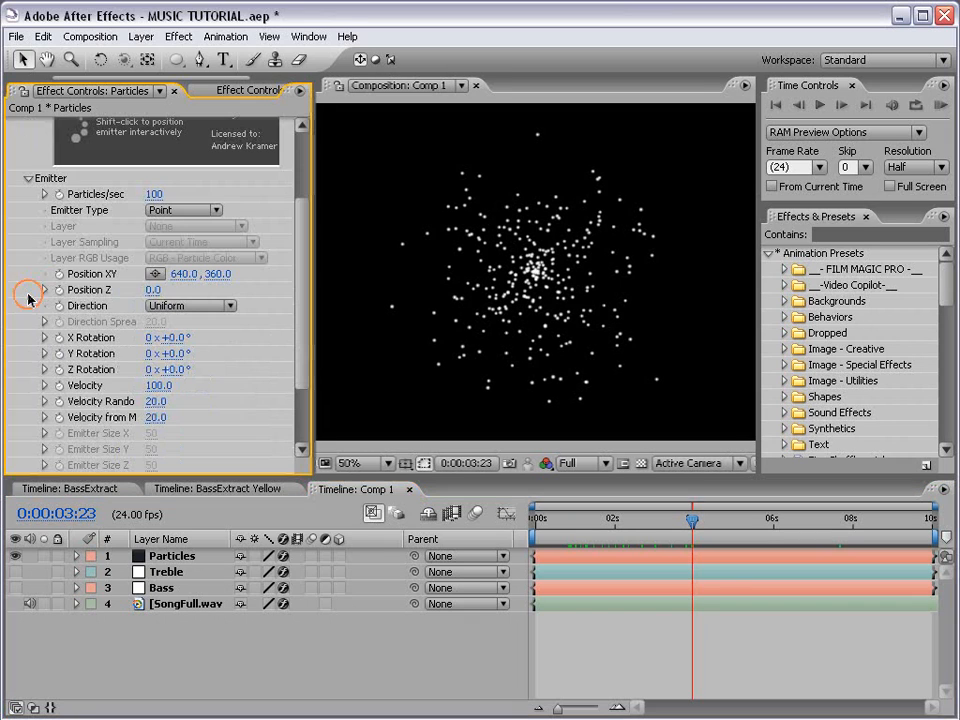
{"action": "scroll", "coordinate": [40, 172], "scroll_direction": "up", "scroll_amount": 3}
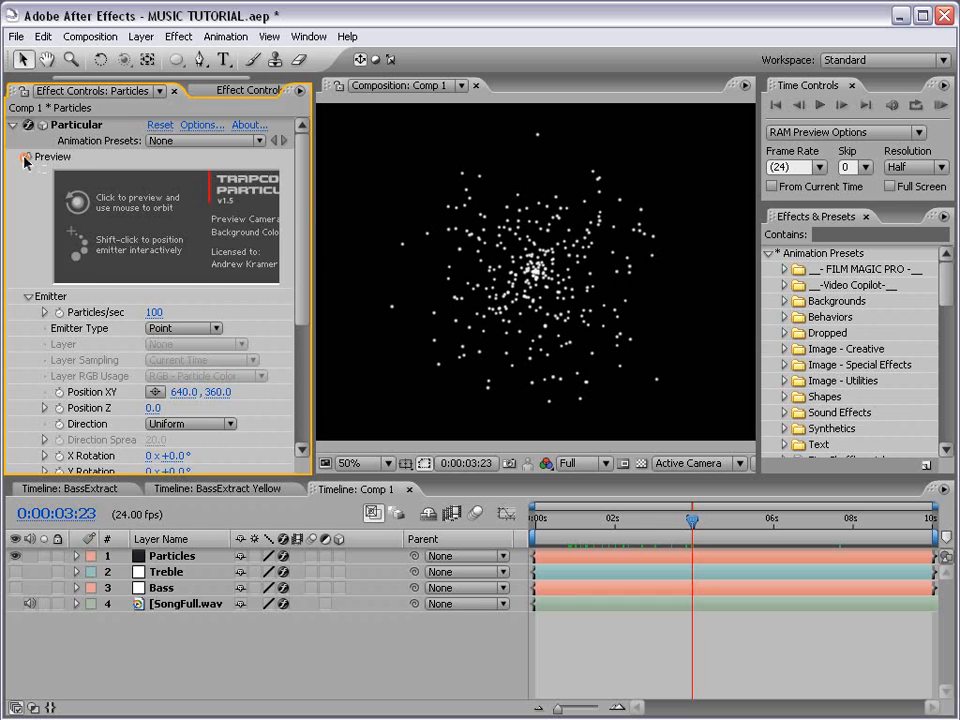
{"action": "left_click", "coordinate": [28, 157]}
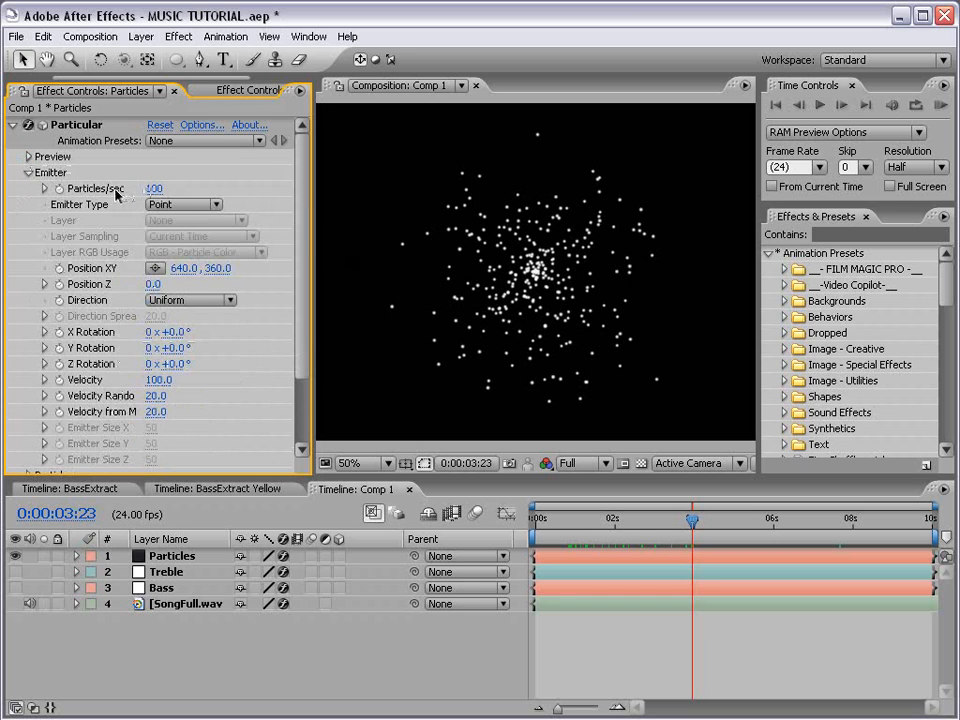
Step: Set the Particular emitter's Particles/sec to 500 and its Velocity to 0
{"action": "left_click", "coordinate": [153, 188]}
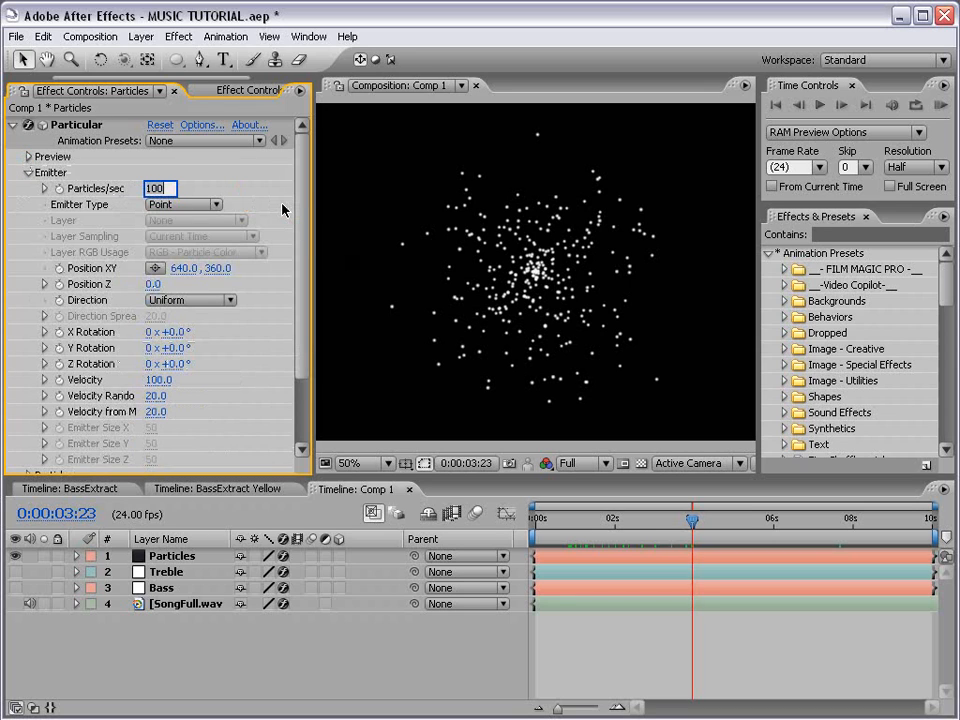
{"action": "type", "text": "500"}
{"action": "key", "text": "Return"}
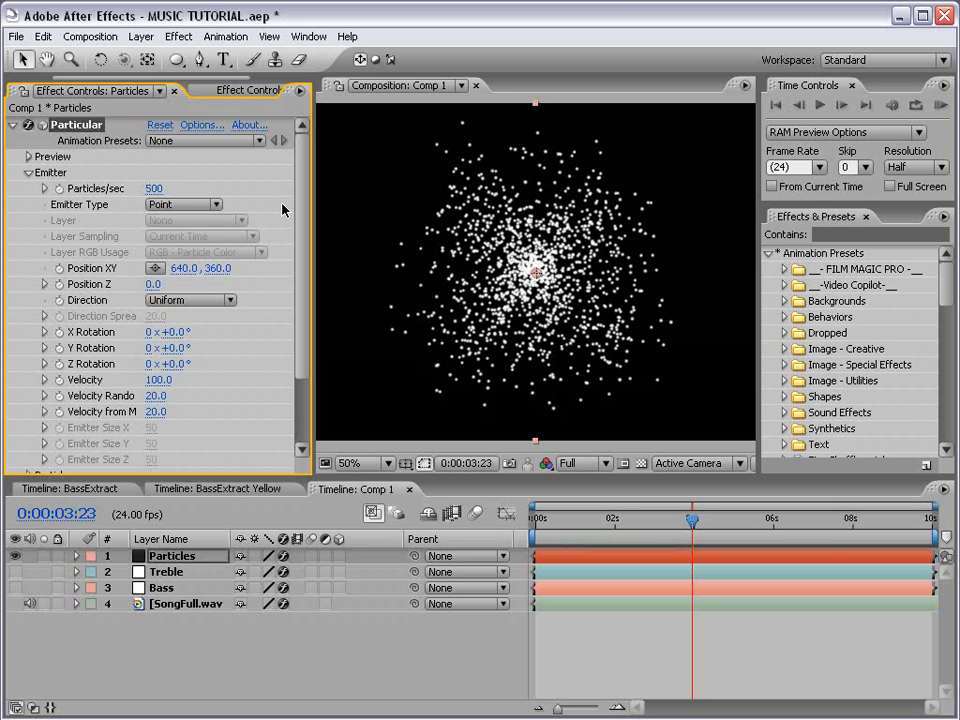
{"action": "left_click", "coordinate": [157, 380]}
{"action": "type", "text": "0"}
{"action": "key", "text": "Return"}
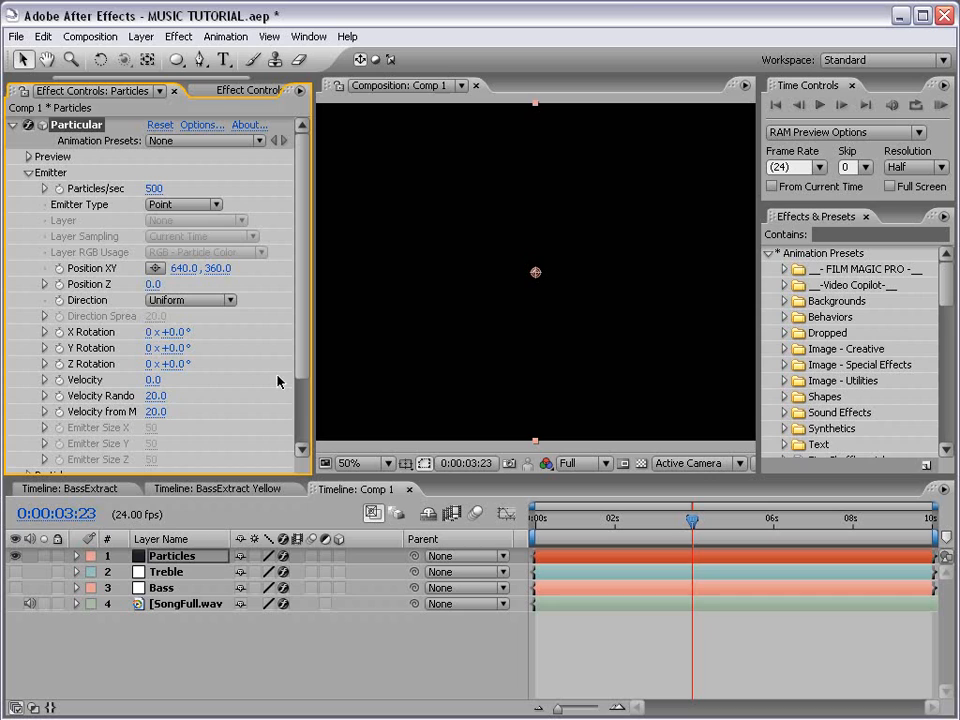
Step: Set the Particular emitter's Velocity Random and Velocity from Motion to 0
{"action": "left_click", "coordinate": [157, 396]}
{"action": "type", "text": "0"}
{"action": "key", "text": "Return"}
{"action": "left_click", "coordinate": [158, 413]}
{"action": "left_click_drag", "start_coordinate": [316, 366], "coordinate": [400, 381]}
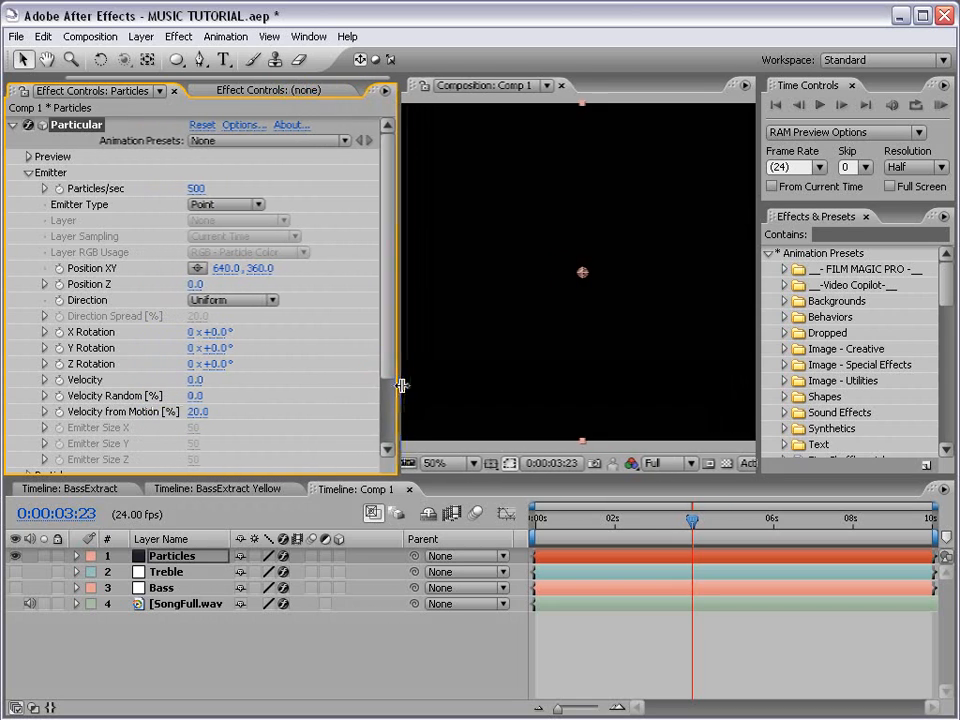
{"action": "left_click", "coordinate": [192, 413]}
{"action": "type", "text": "0"}
{"action": "key", "text": "Return"}
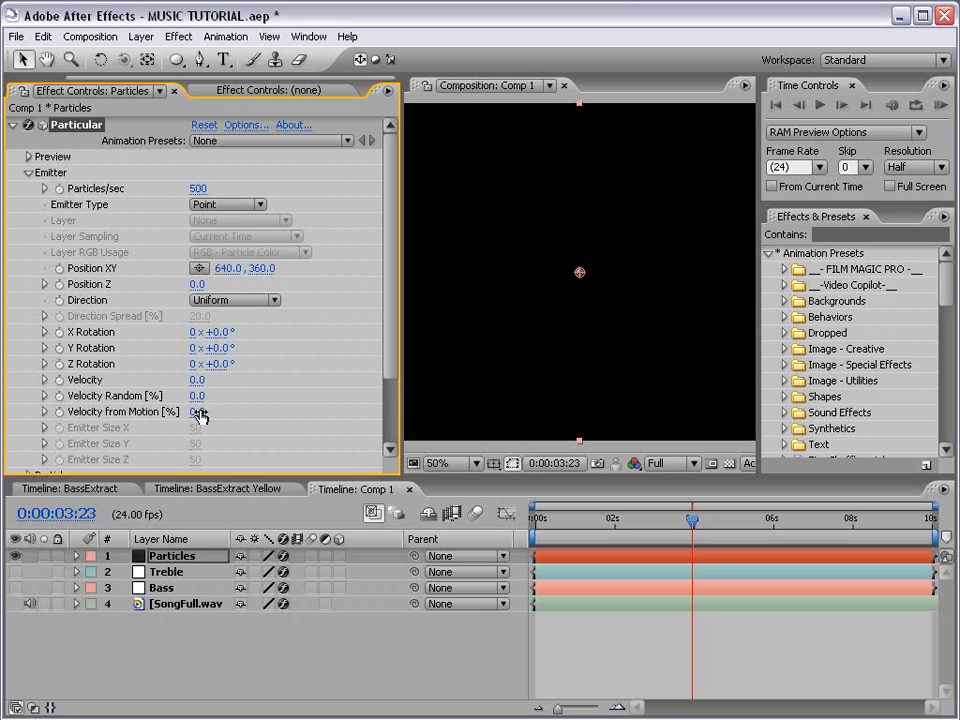
{"action": "left_click_drag", "start_coordinate": [401, 403], "coordinate": [322, 405]}
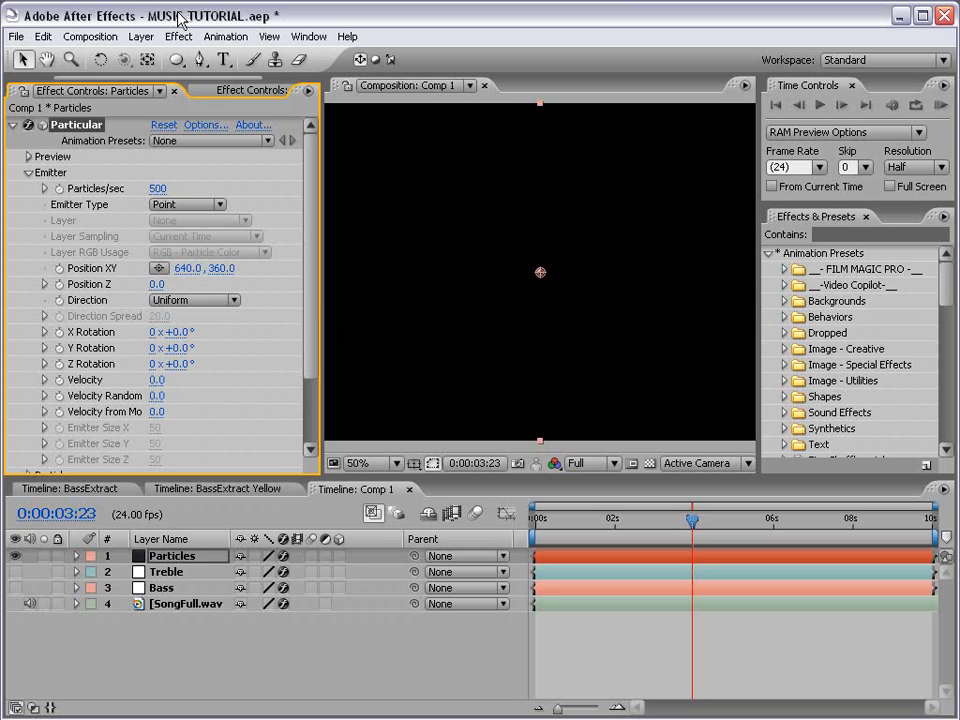
Step: Add a new camera to the composition using the 35mm preset
{"action": "left_click", "coordinate": [141, 36]}
{"action": "mouse_move", "coordinate": [133, 60]}
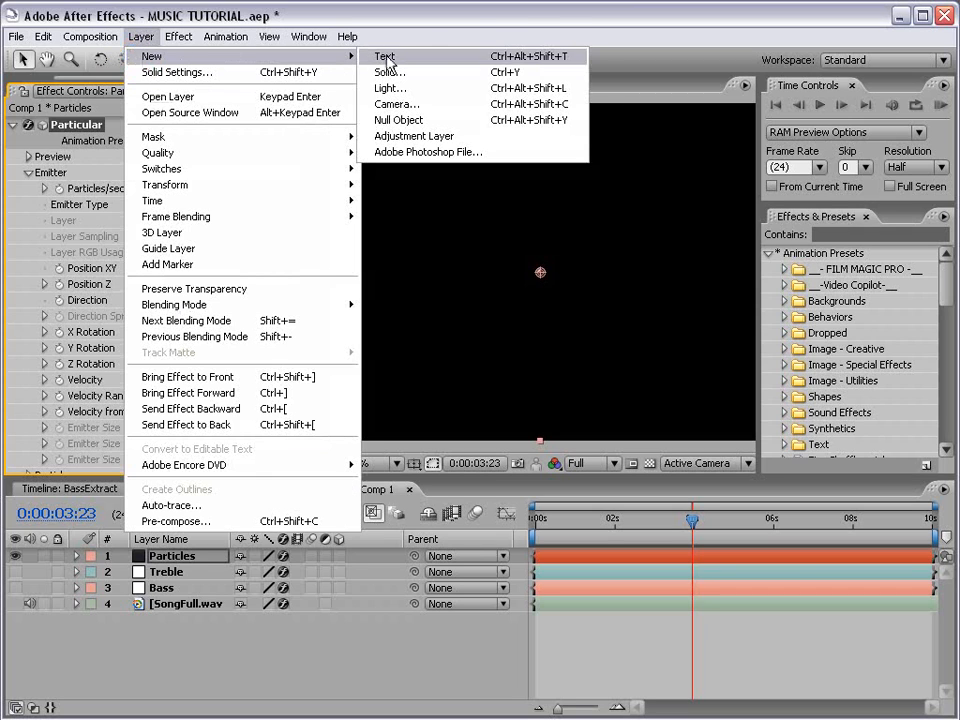
{"action": "left_click", "coordinate": [397, 104]}
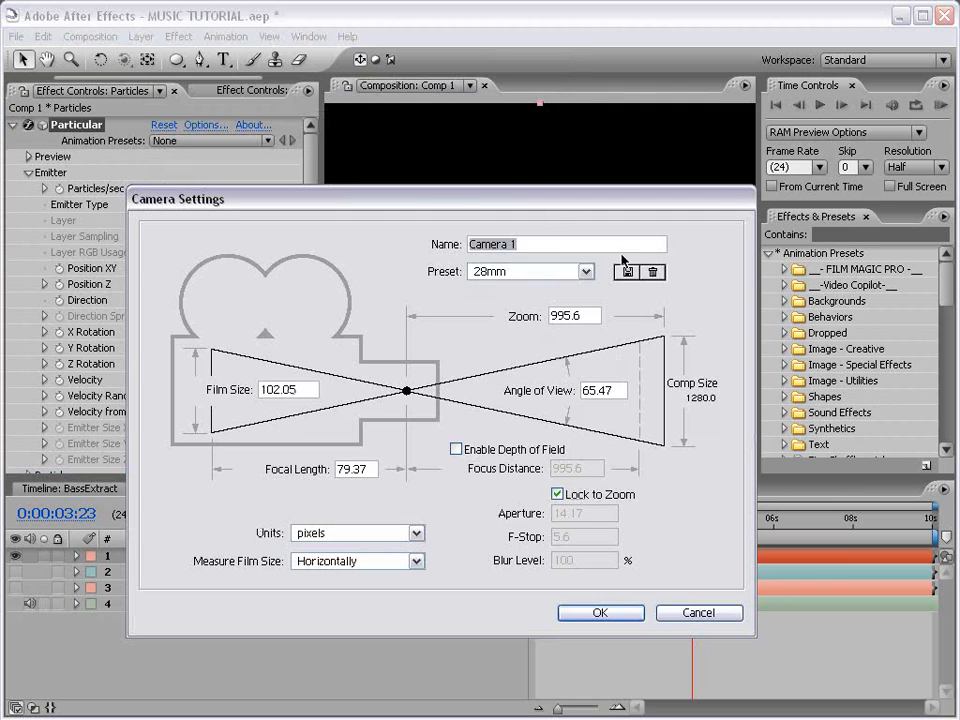
{"action": "left_click", "coordinate": [542, 271]}
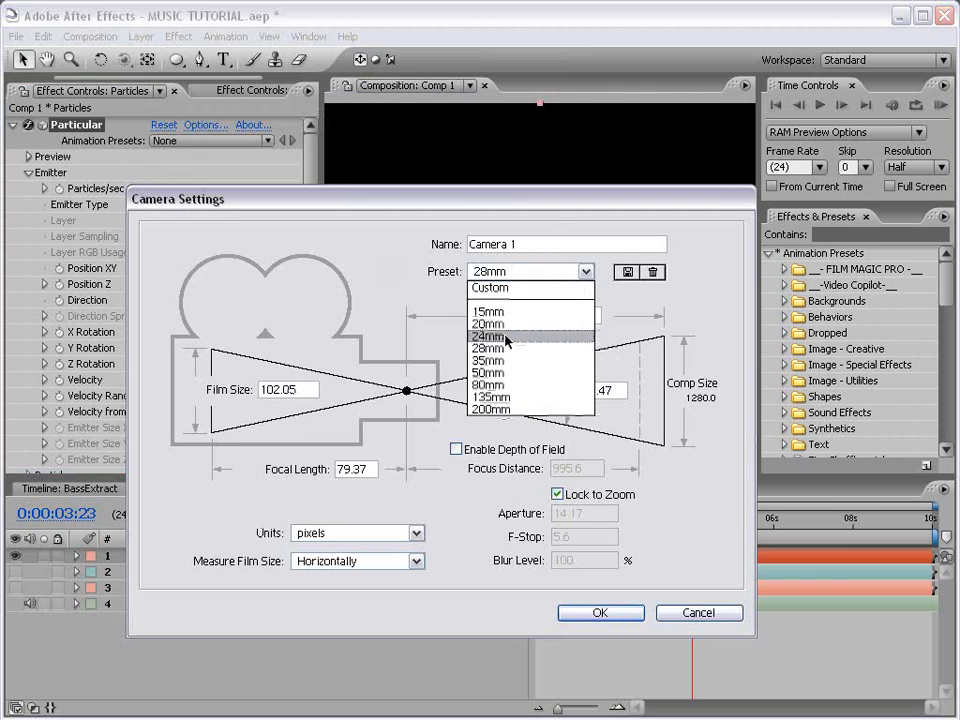
{"action": "left_click", "coordinate": [506, 360]}
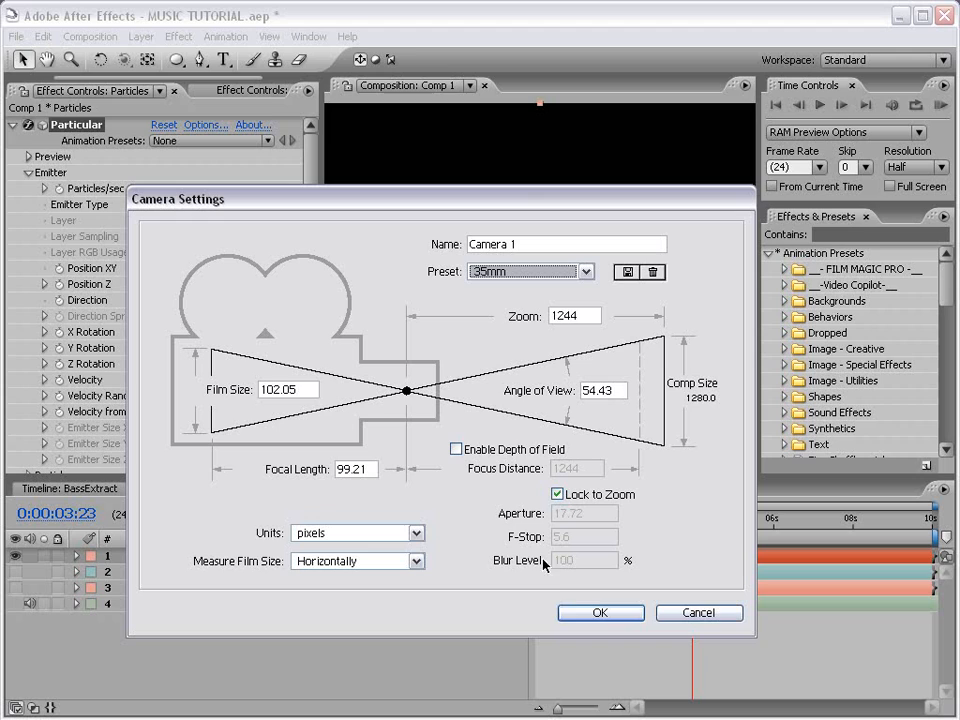
{"action": "left_click", "coordinate": [601, 614]}
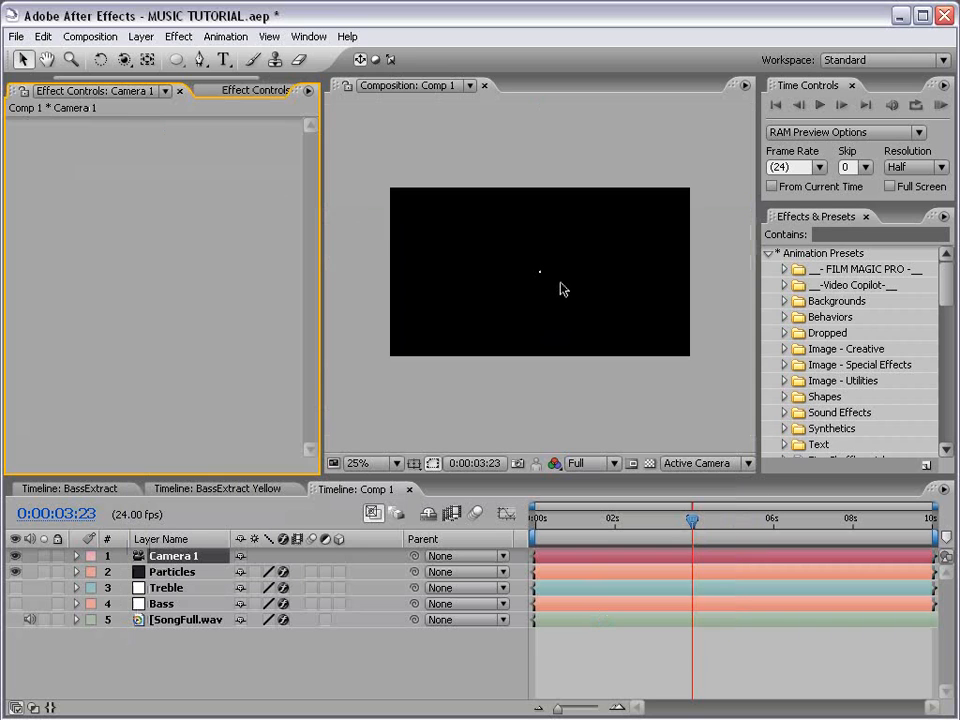
Step: Show the composition at 50% and move the current time to 0:00:01:04
{"action": "key", "text": "period"}
{"action": "key", "text": "period"}
{"action": "key", "text": "comma"}
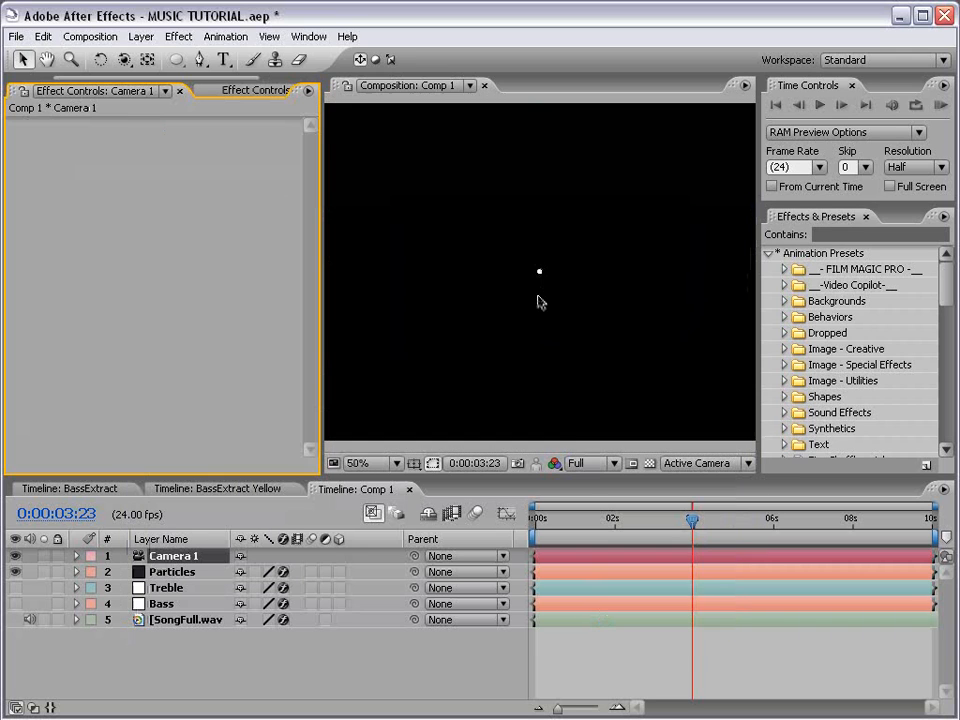
{"action": "mouse_move", "coordinate": [576, 525]}
{"action": "left_mouse_down"}
{"action": "mouse_move", "coordinate": [660, 528]}
{"action": "mouse_move", "coordinate": [648, 540]}
{"action": "mouse_move", "coordinate": [583, 540]}
{"action": "left_mouse_up"}
{"action": "left_click", "coordinate": [172, 572]}
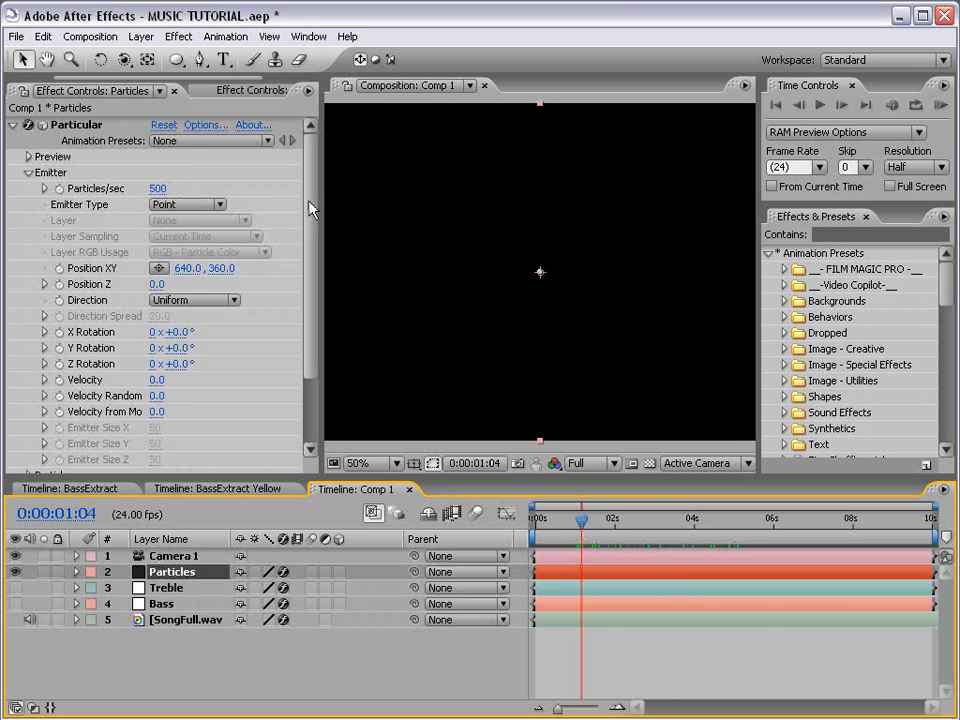
{"action": "left_click_drag", "start_coordinate": [310, 206], "coordinate": [312, 246]}
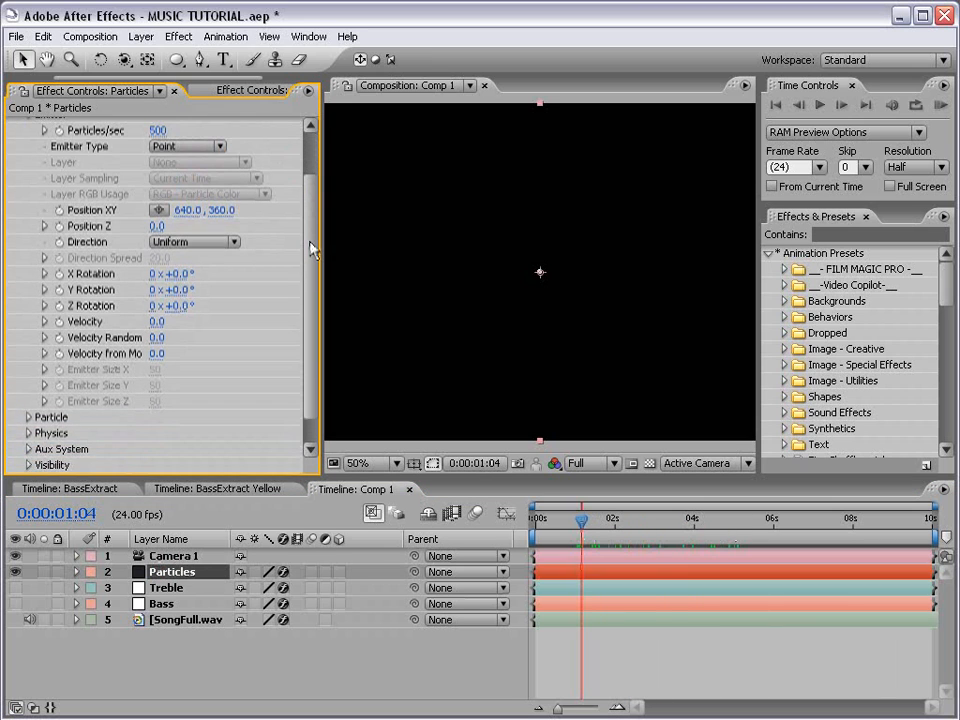
{"action": "left_click", "coordinate": [203, 587]}
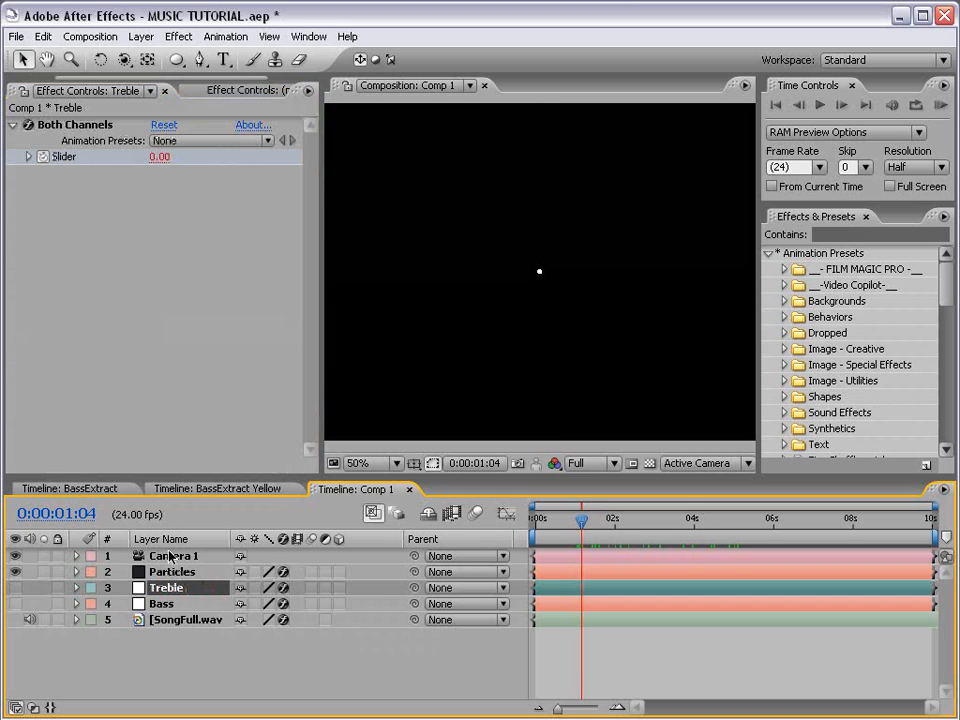
{"action": "left_click", "coordinate": [172, 556]}
{"action": "left_click", "coordinate": [158, 572]}
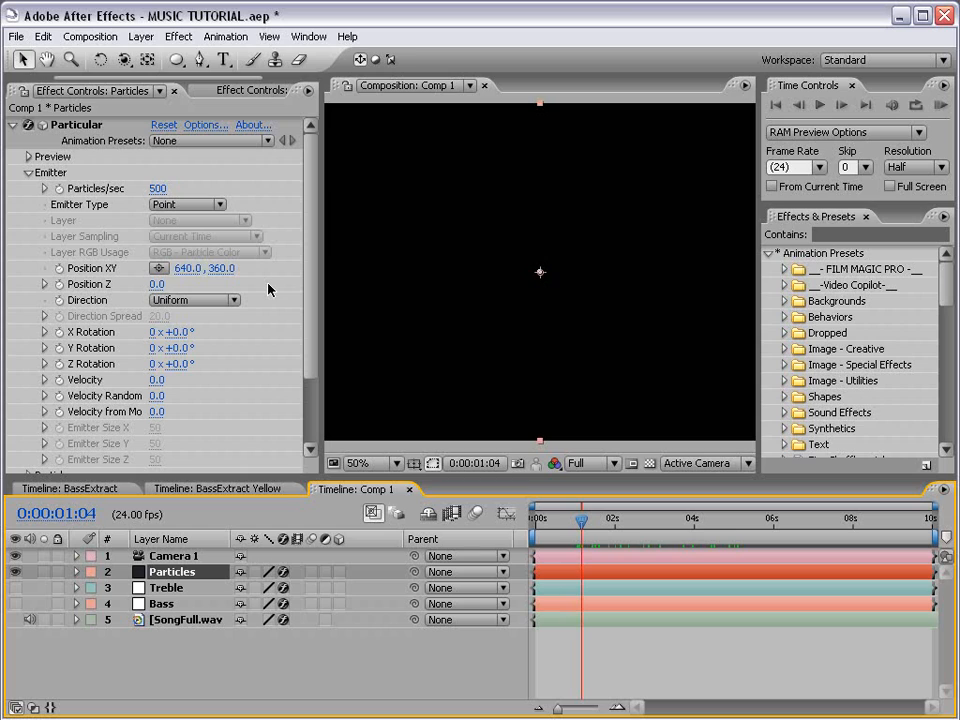
Step: Reveal the Treble layer's Both Channels slider and link the Particular emitter's Position Z to it with an expression
{"action": "left_click", "coordinate": [167, 590]}
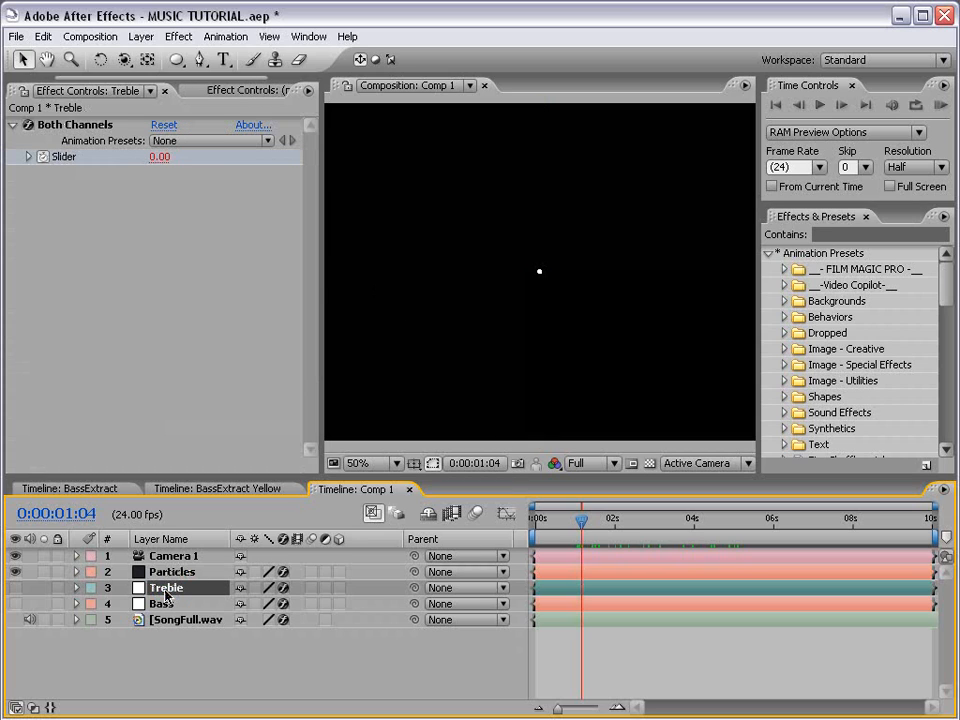
{"action": "key", "text": "e"}
{"action": "key", "text": "e"}
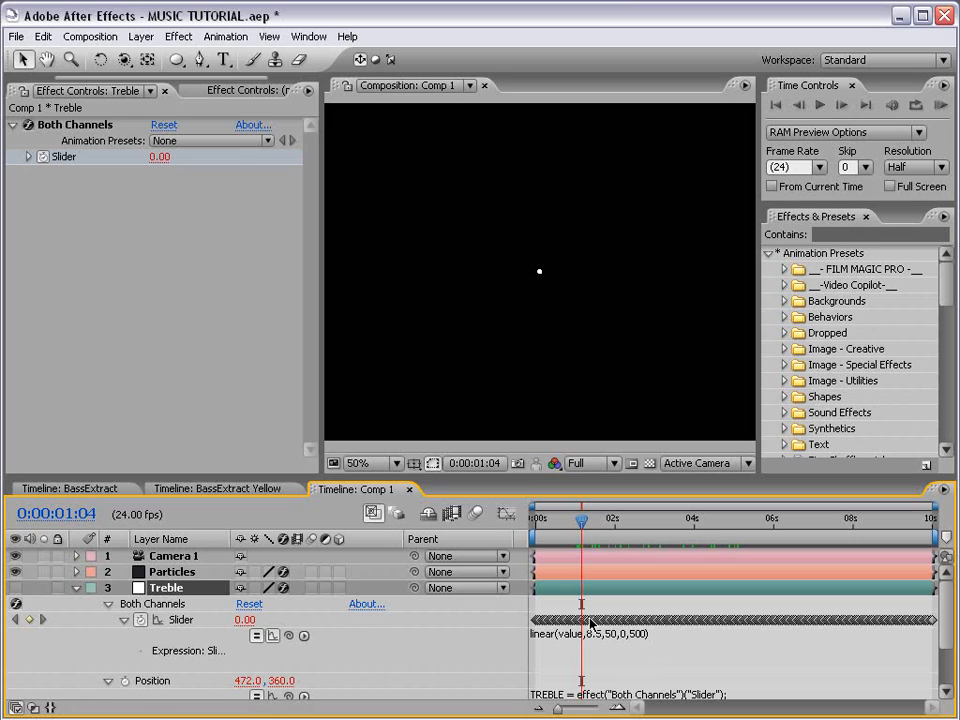
{"action": "left_click", "coordinate": [176, 578]}
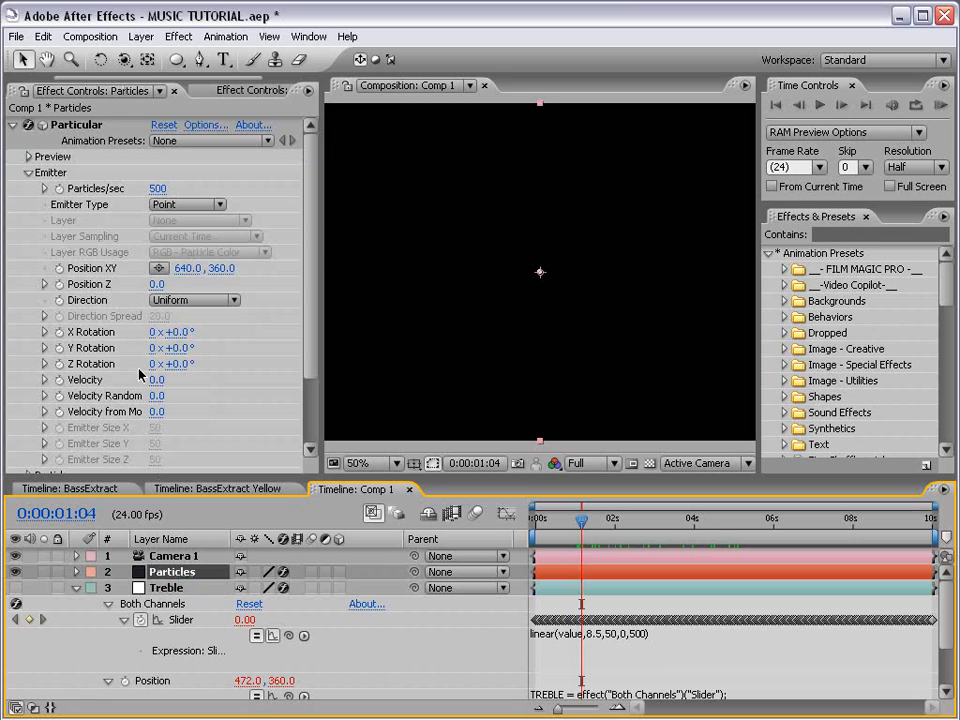
{"action": "left_click", "coordinate": [58, 285], "text": "alt"}
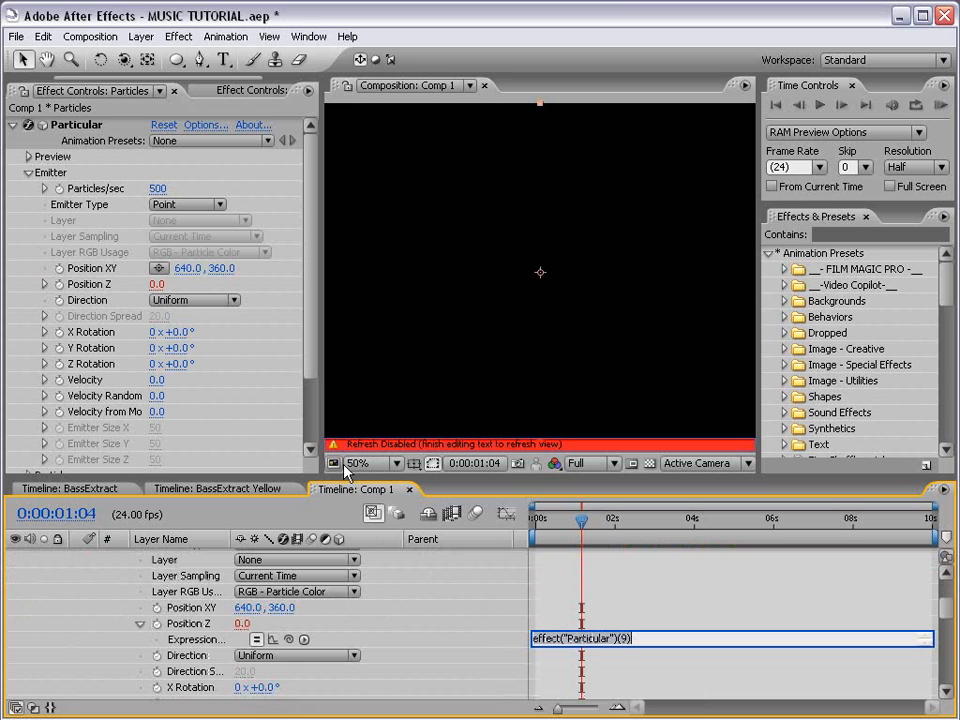
{"action": "left_click_drag", "start_coordinate": [342, 478], "coordinate": [341, 324]}
{"action": "scroll", "coordinate": [305, 486], "scroll_direction": "up", "scroll_amount": 3}
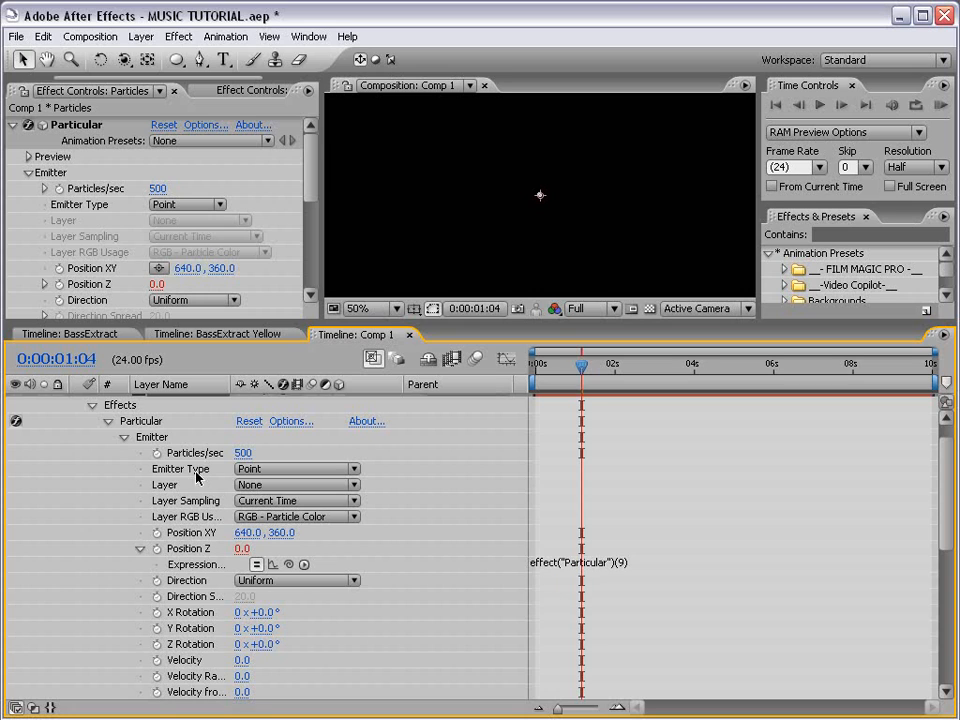
{"action": "scroll", "coordinate": [180, 444], "scroll_direction": "up", "scroll_amount": 1}
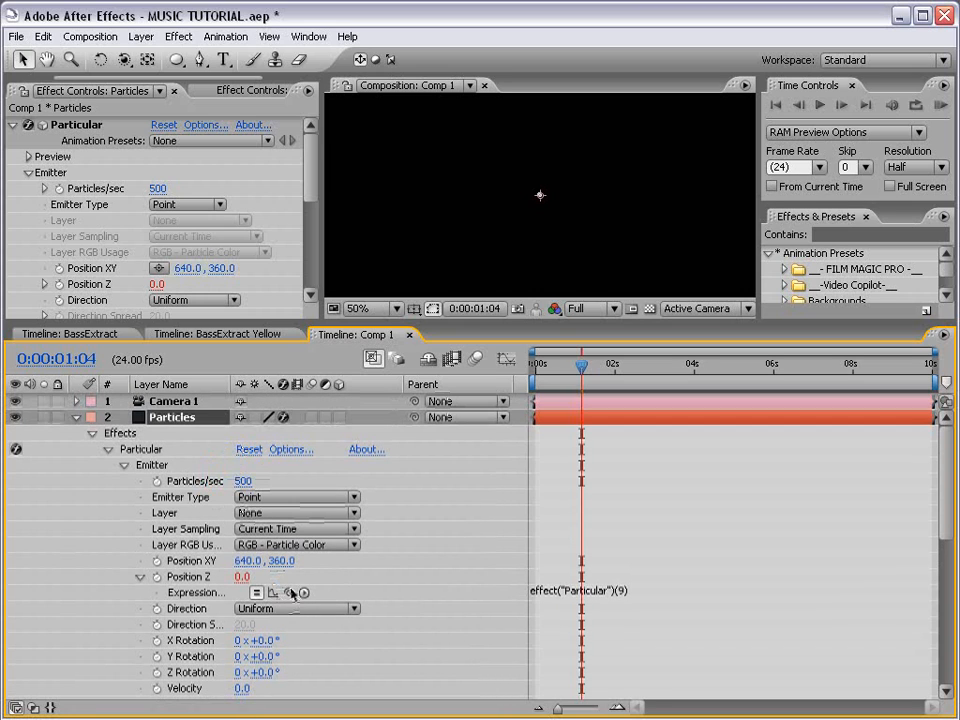
{"action": "left_click_drag", "start_coordinate": [291, 592], "coordinate": [212, 548]}
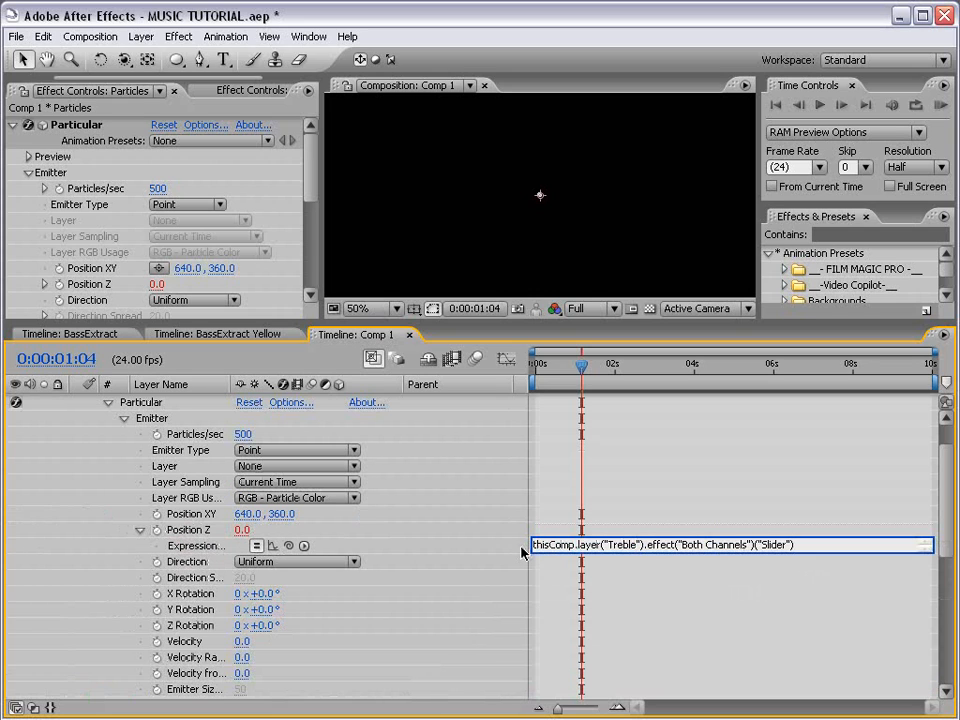
{"action": "left_click", "coordinate": [670, 507]}
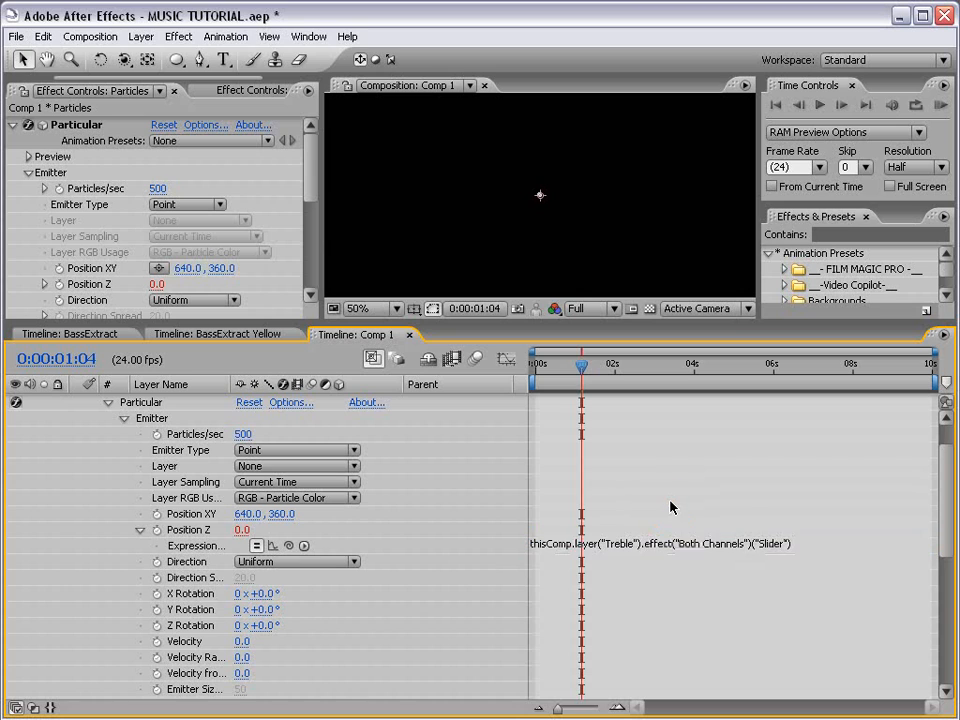
Step: Reduce the timeline listing to the Particles layer's Position Z expression and scrub to 0:00:02:08
{"action": "scroll", "coordinate": [88, 436], "scroll_direction": "up", "scroll_amount": 2}
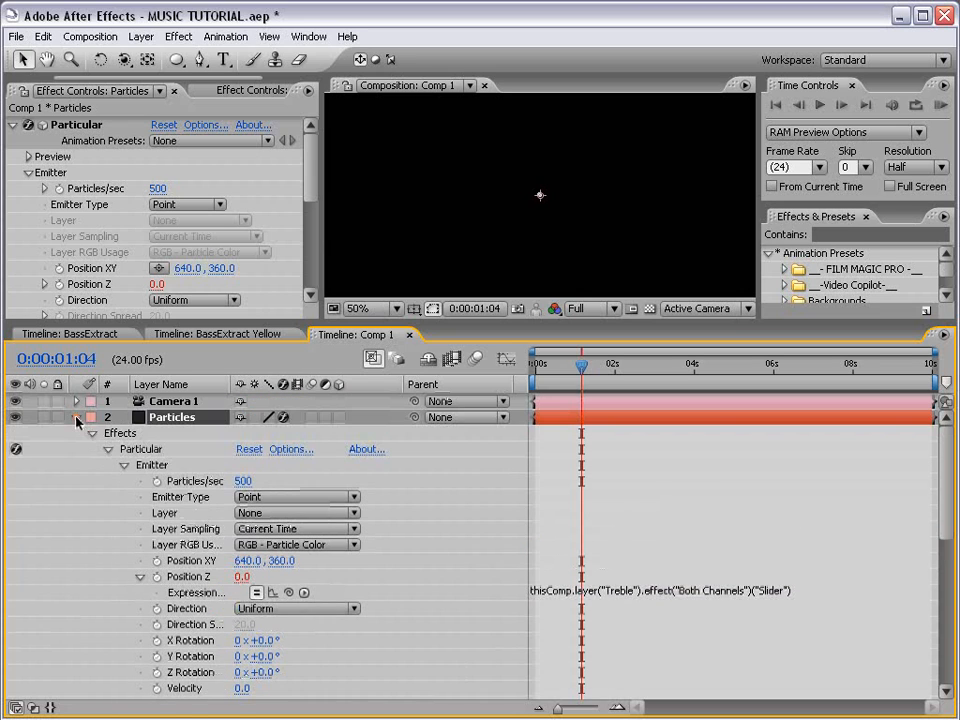
{"action": "left_click", "coordinate": [77, 421]}
{"action": "left_click_drag", "start_coordinate": [524, 327], "coordinate": [522, 368]}
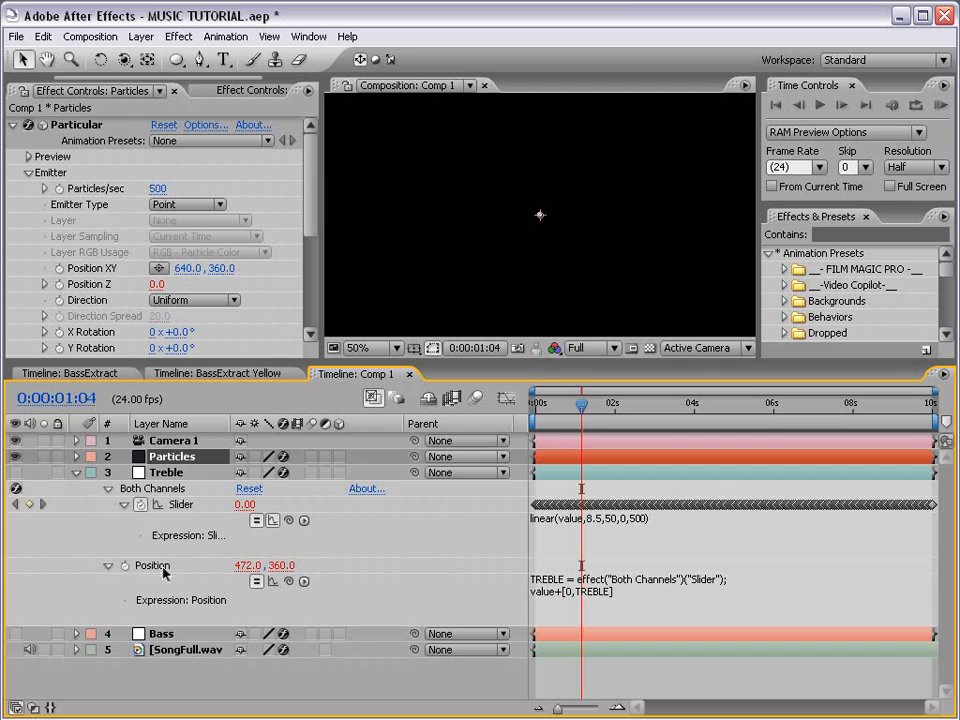
{"action": "key", "text": "e"}
{"action": "key", "text": "e"}
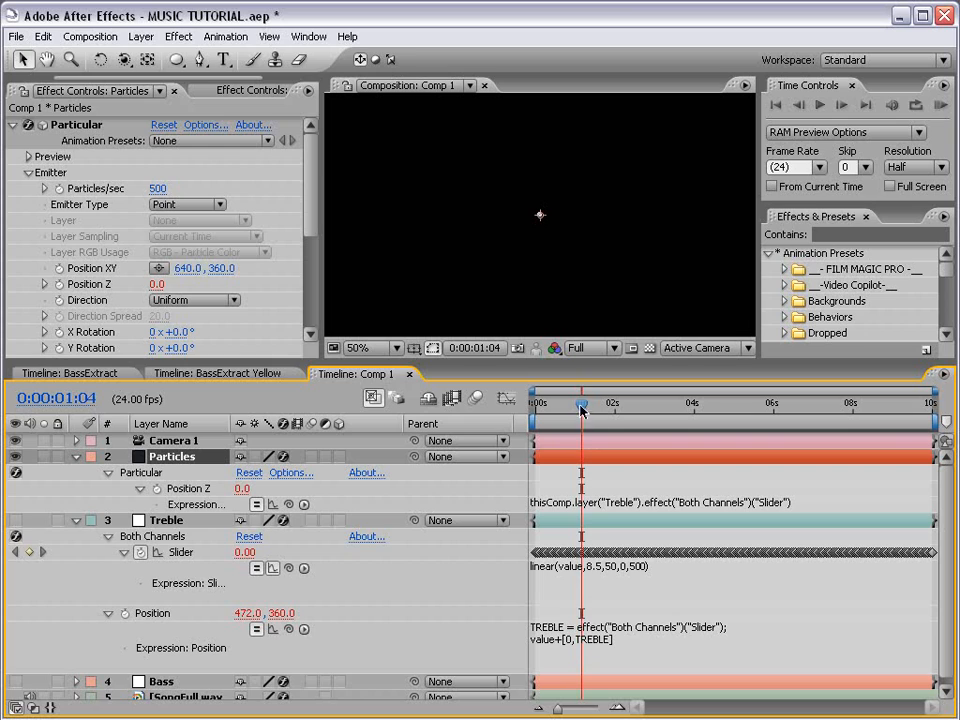
{"action": "left_click_drag", "start_coordinate": [581, 410], "coordinate": [628, 404]}
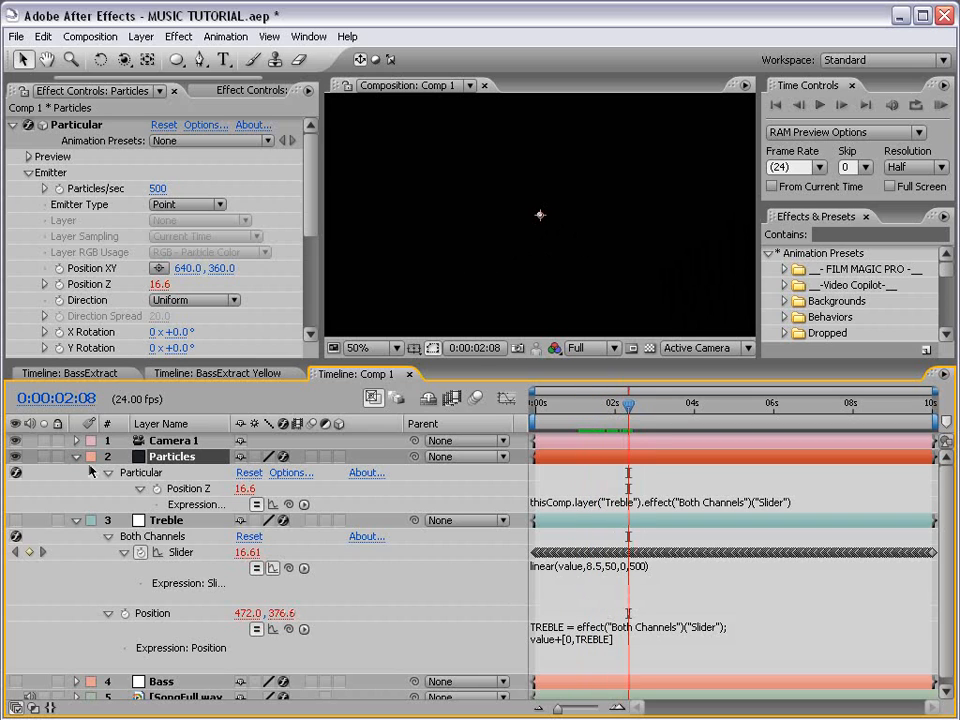
{"action": "left_click", "coordinate": [77, 520]}
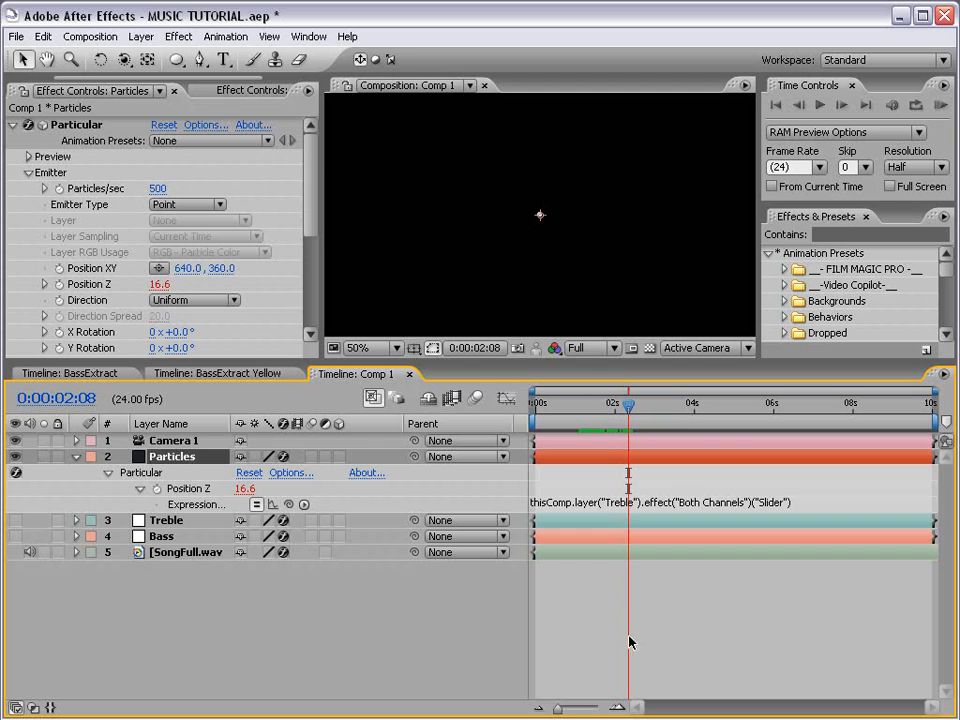
Step: Orbit the camera to see the particle trail at an angle and scrub the animation to 0:00:02:17
{"action": "left_click", "coordinate": [629, 637]}
{"action": "key", "text": "c"}
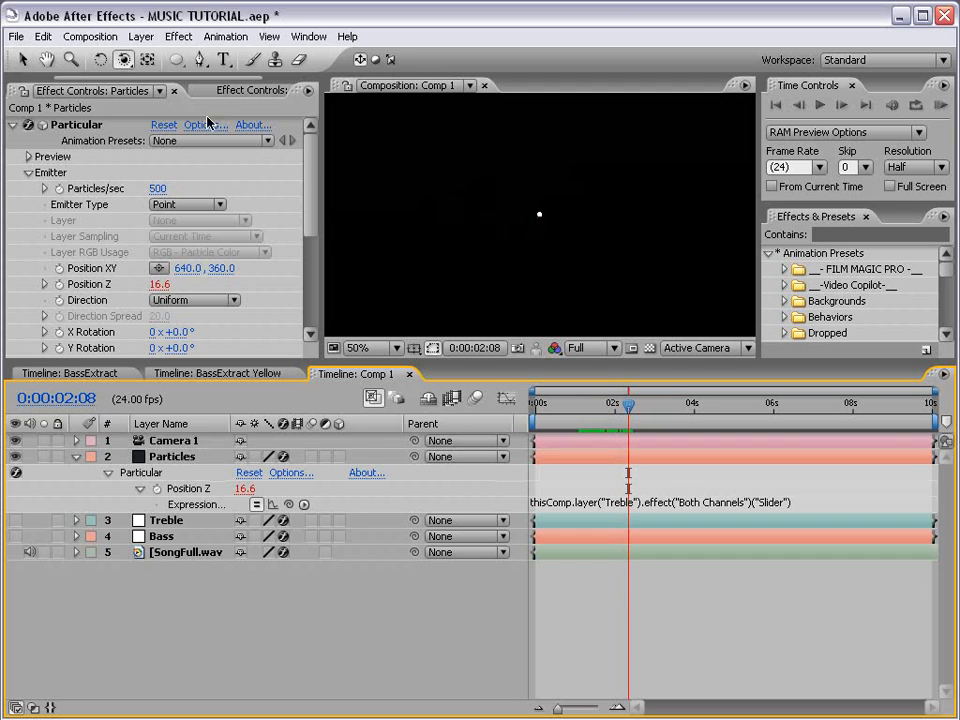
{"action": "left_click", "coordinate": [122, 66]}
{"action": "left_click", "coordinate": [232, 67]}
{"action": "left_click_drag", "start_coordinate": [522, 190], "coordinate": [376, 303]}
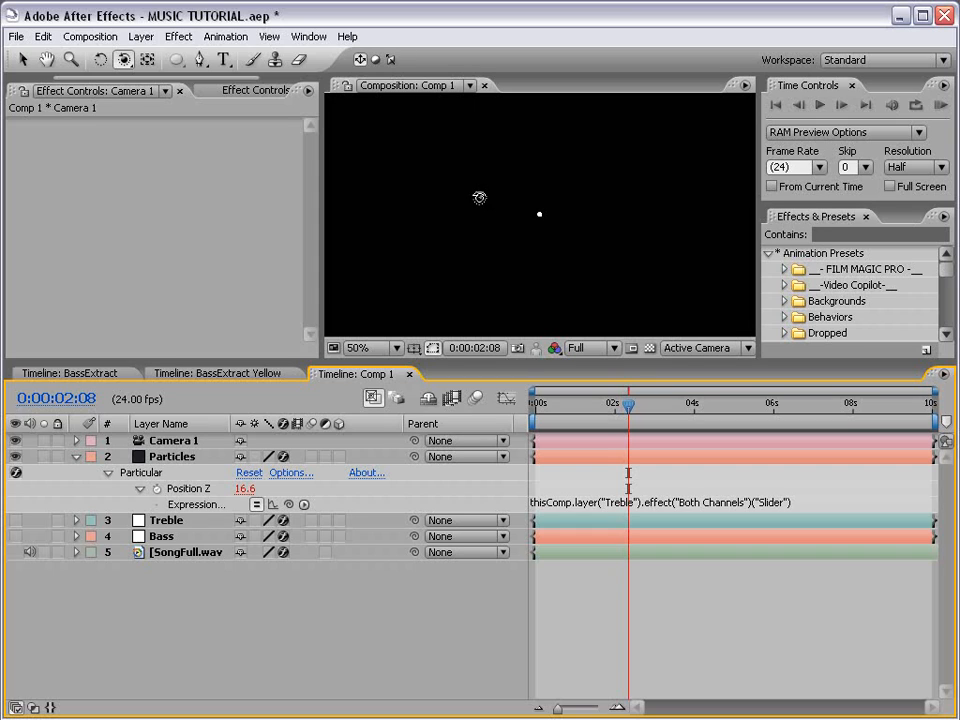
{"action": "mouse_move", "coordinate": [583, 256]}
{"action": "left_mouse_down"}
{"action": "mouse_move", "coordinate": [574, 231]}
{"action": "mouse_move", "coordinate": [527, 229]}
{"action": "mouse_move", "coordinate": [523, 261]}
{"action": "mouse_move", "coordinate": [527, 227]}
{"action": "mouse_move", "coordinate": [574, 196]}
{"action": "mouse_move", "coordinate": [610, 304]}
{"action": "mouse_move", "coordinate": [529, 326]}
{"action": "mouse_move", "coordinate": [508, 221]}
{"action": "mouse_move", "coordinate": [510, 242]}
{"action": "mouse_move", "coordinate": [553, 240]}
{"action": "mouse_move", "coordinate": [571, 204]}
{"action": "left_mouse_up"}
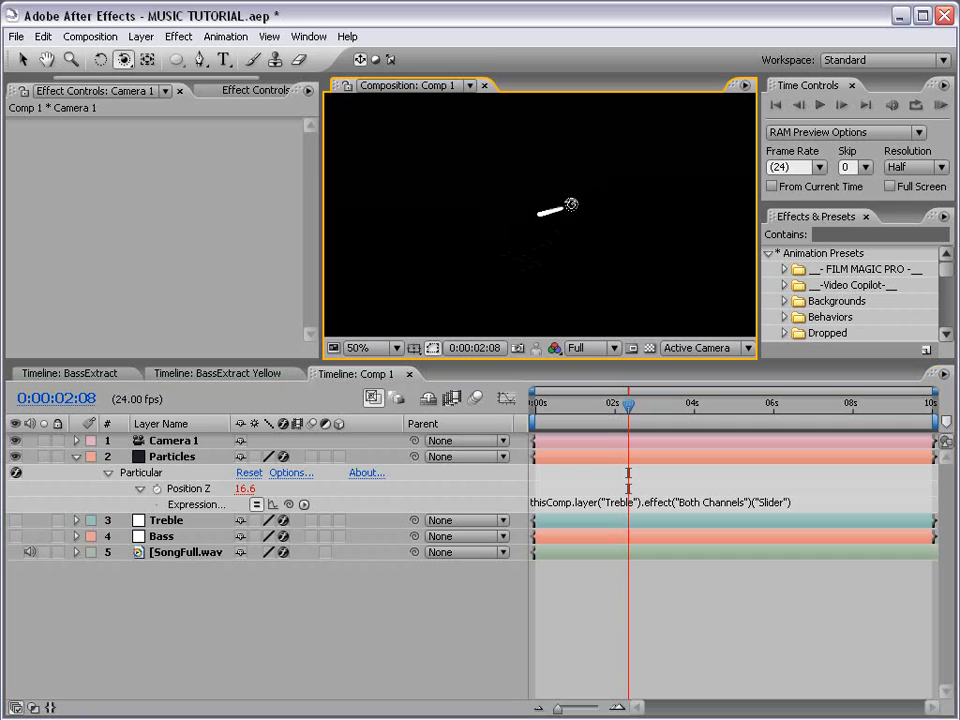
{"action": "left_click_drag", "start_coordinate": [628, 408], "coordinate": [621, 438]}
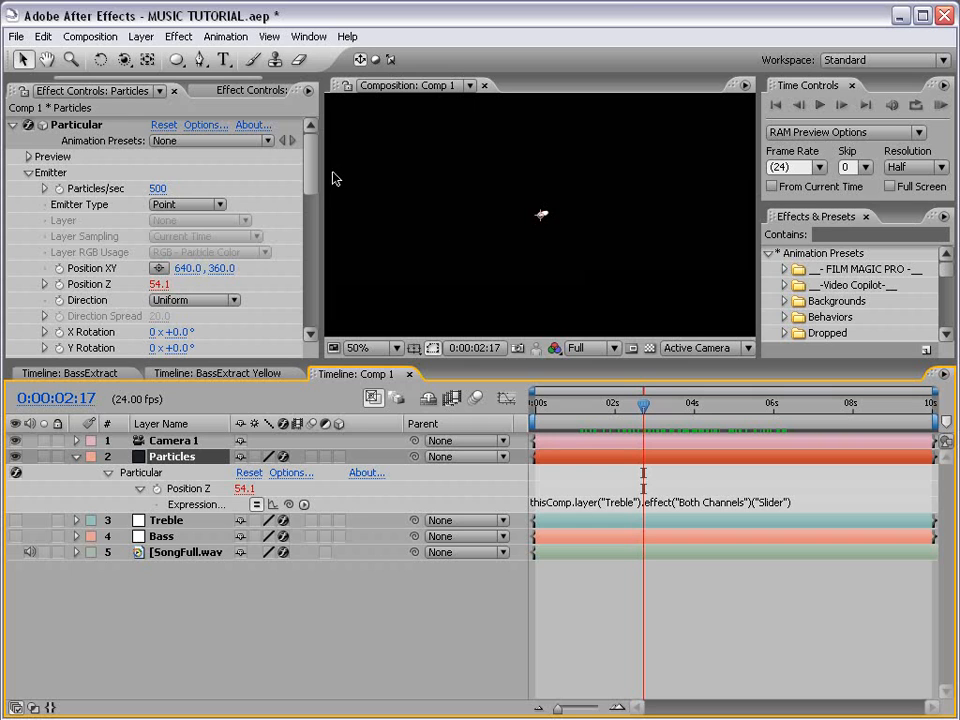
Step: Set the Particular emitter's Velocity from Motion to 50 and scrub through the animation to check the particles
{"action": "left_click_drag", "start_coordinate": [311, 178], "coordinate": [311, 206]}
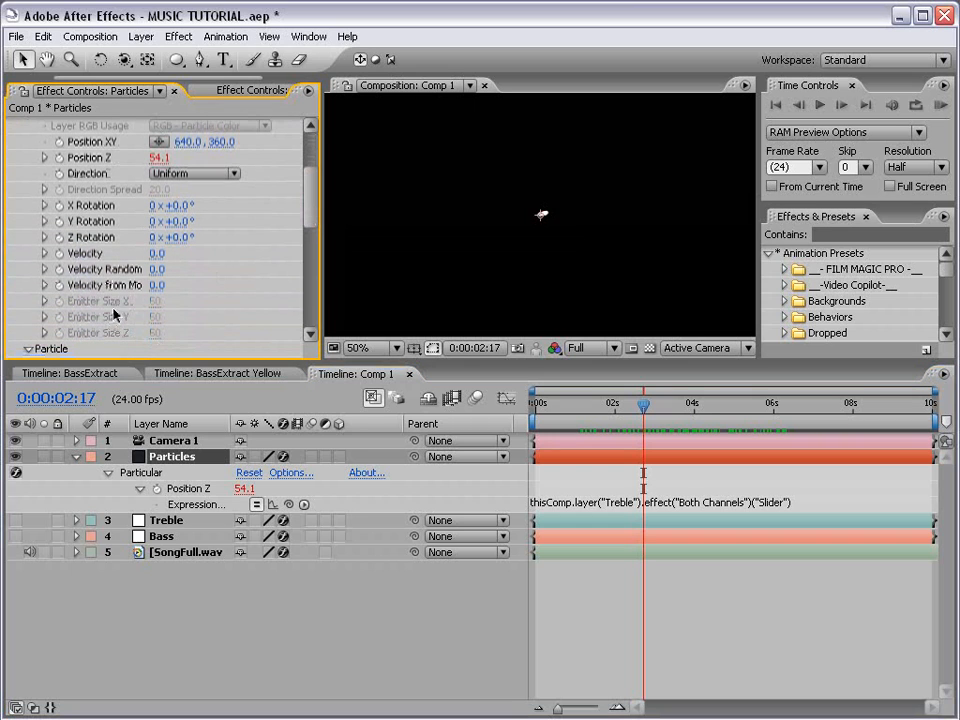
{"action": "left_click_drag", "start_coordinate": [318, 312], "coordinate": [343, 307]}
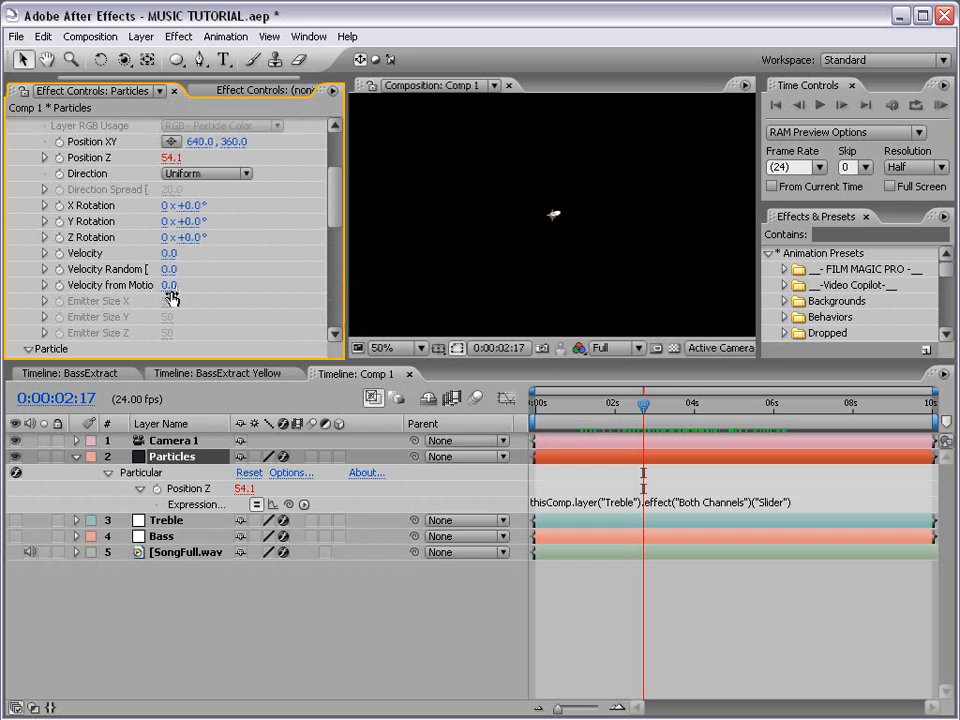
{"action": "mouse_move", "coordinate": [168, 285]}
{"action": "left_mouse_down"}
{"action": "mouse_move", "coordinate": [203, 285]}
{"action": "mouse_move", "coordinate": [172, 285]}
{"action": "left_mouse_up"}
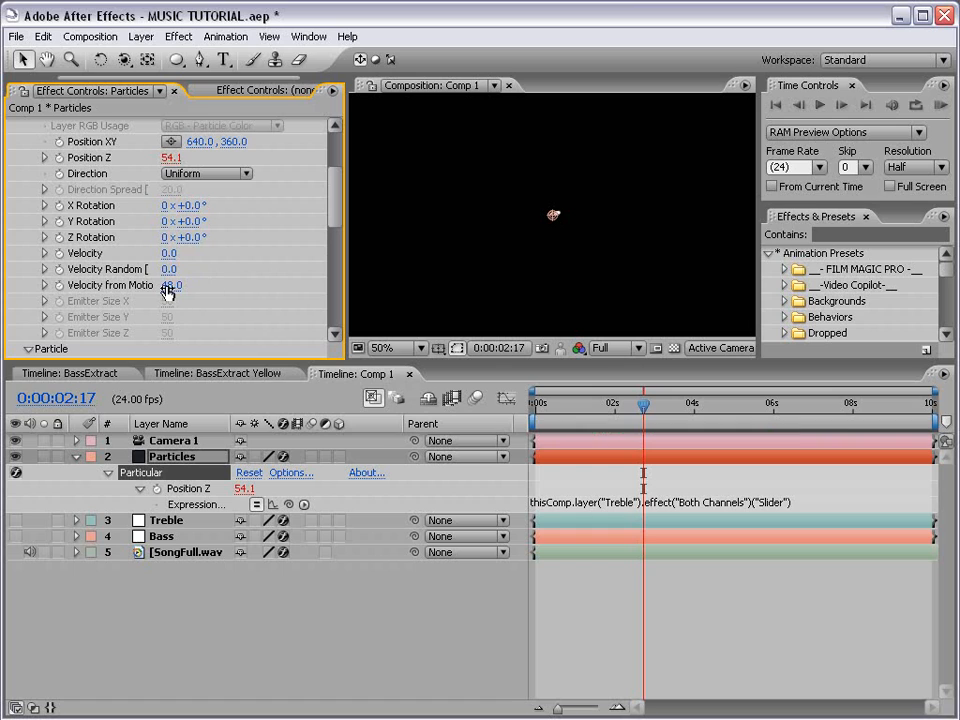
{"action": "left_click", "coordinate": [170, 285]}
{"action": "type", "text": "50"}
{"action": "key", "text": "Return"}
{"action": "left_click_drag", "start_coordinate": [643, 405], "coordinate": [741, 411]}
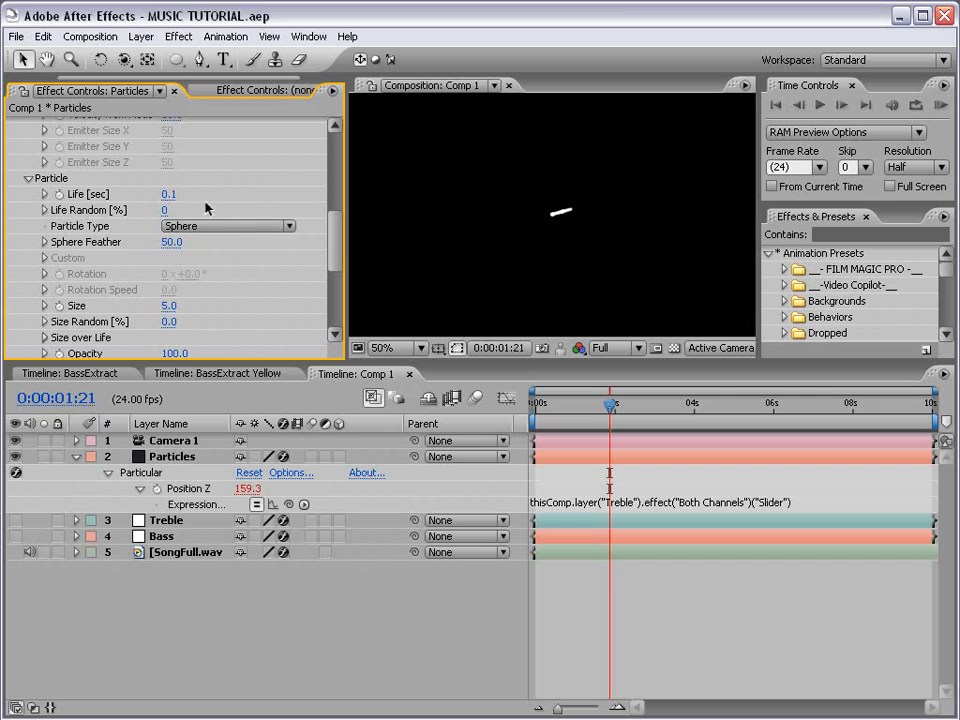
Step: Set the particle Life to 1 second and scrub the animation to 0:00:03:07
{"action": "left_click", "coordinate": [169, 194]}
{"action": "type", "text": "1"}
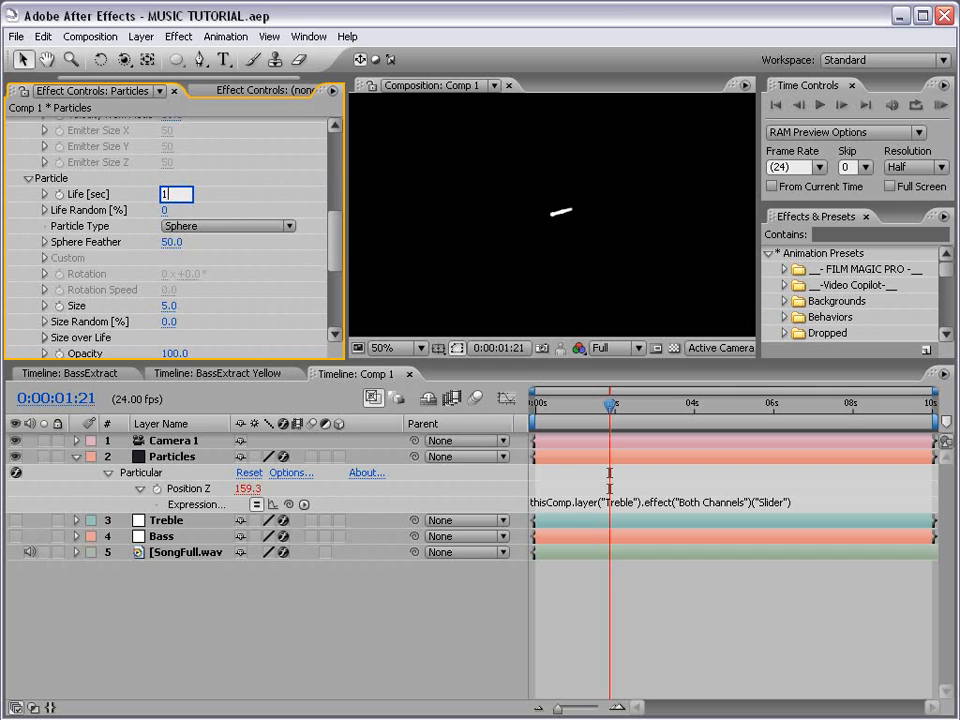
{"action": "key", "text": "Return"}
{"action": "left_click_drag", "start_coordinate": [590, 402], "coordinate": [665, 405]}
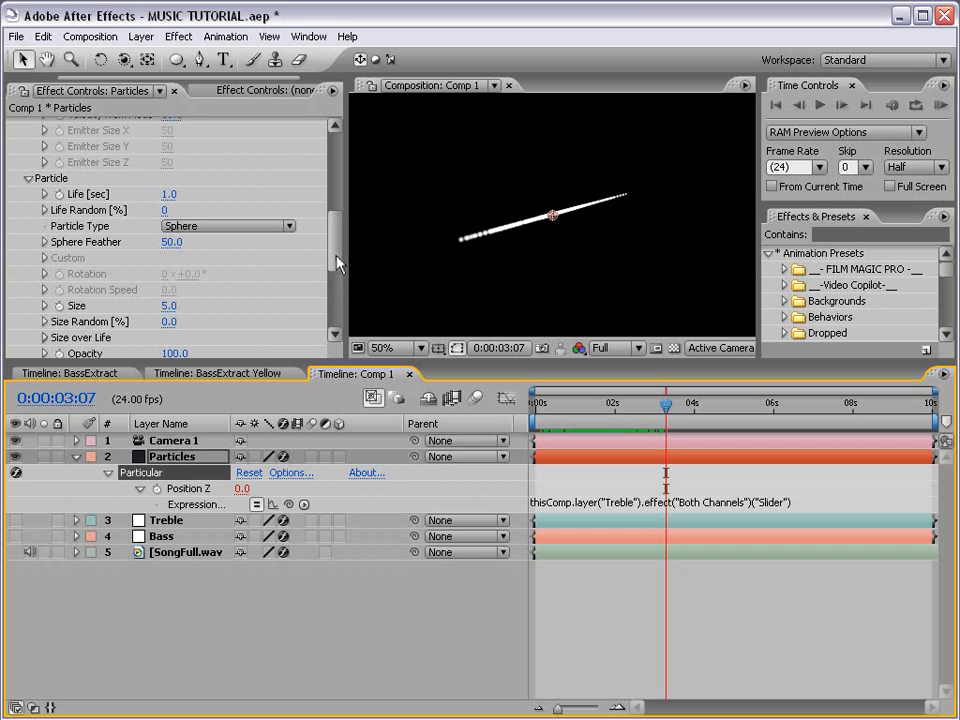
Step: Expand Particular's Physics, Air and Turbulence Field settings and raise the turbulence's Affect Position to 160
{"action": "left_click_drag", "start_coordinate": [335, 258], "coordinate": [280, 316]}
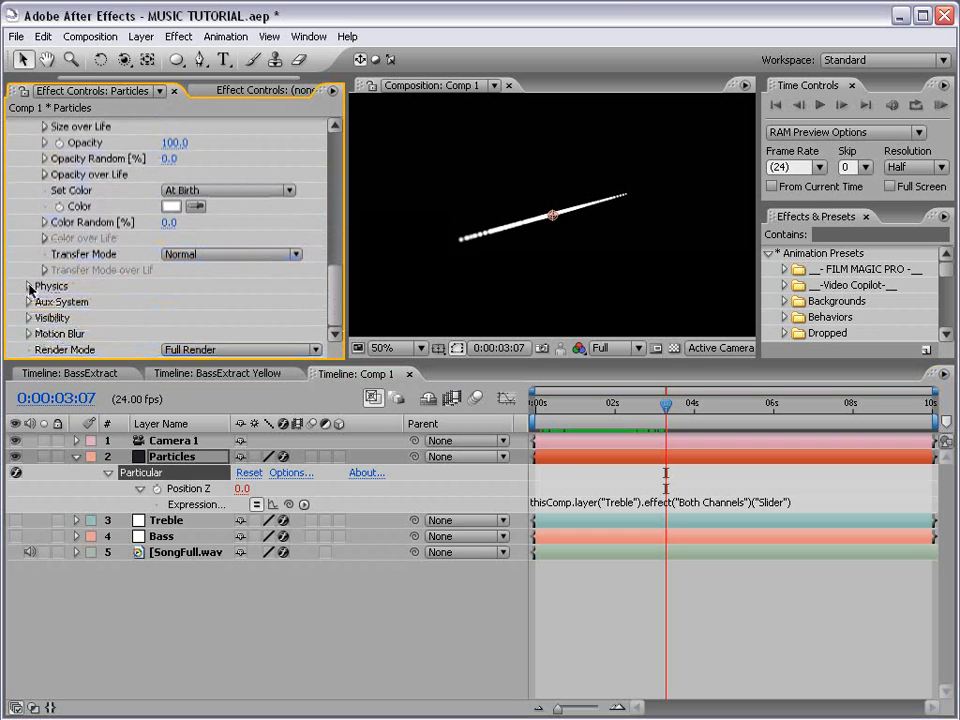
{"action": "left_click", "coordinate": [30, 286]}
{"action": "left_click_drag", "start_coordinate": [329, 271], "coordinate": [338, 295]}
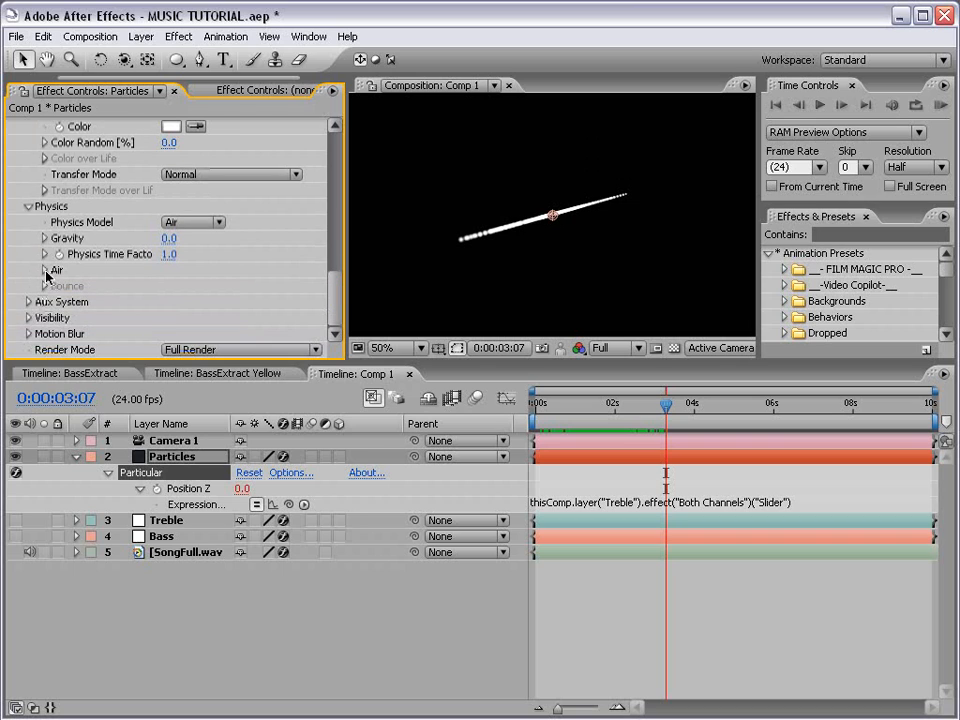
{"action": "left_click", "coordinate": [43, 271]}
{"action": "left_click_drag", "start_coordinate": [335, 285], "coordinate": [336, 298]}
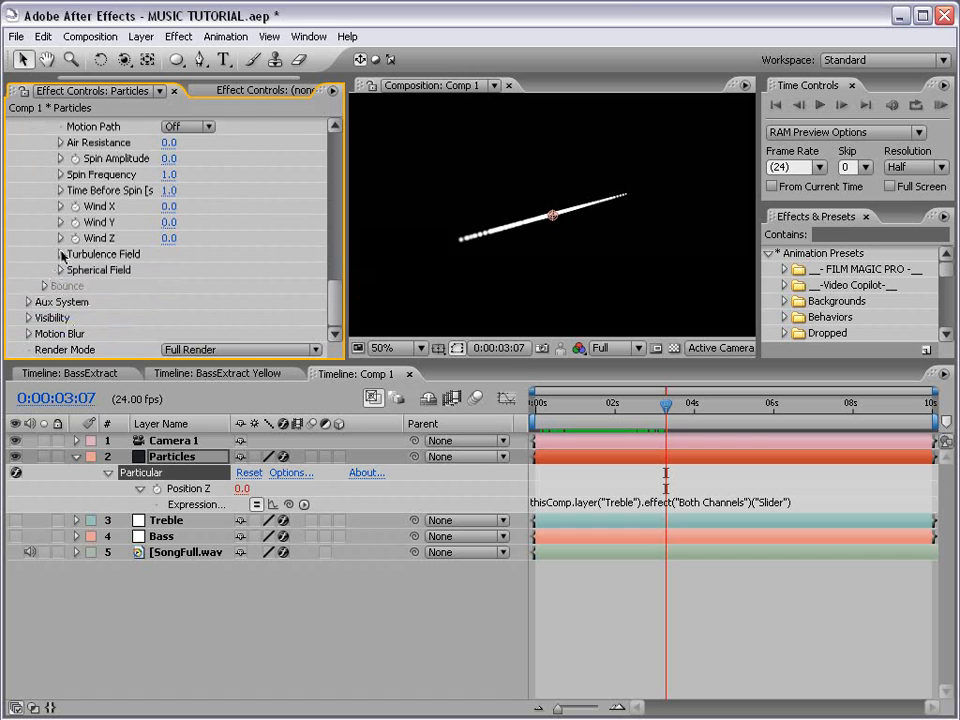
{"action": "left_click", "coordinate": [61, 254]}
{"action": "left_click_drag", "start_coordinate": [332, 289], "coordinate": [336, 293]}
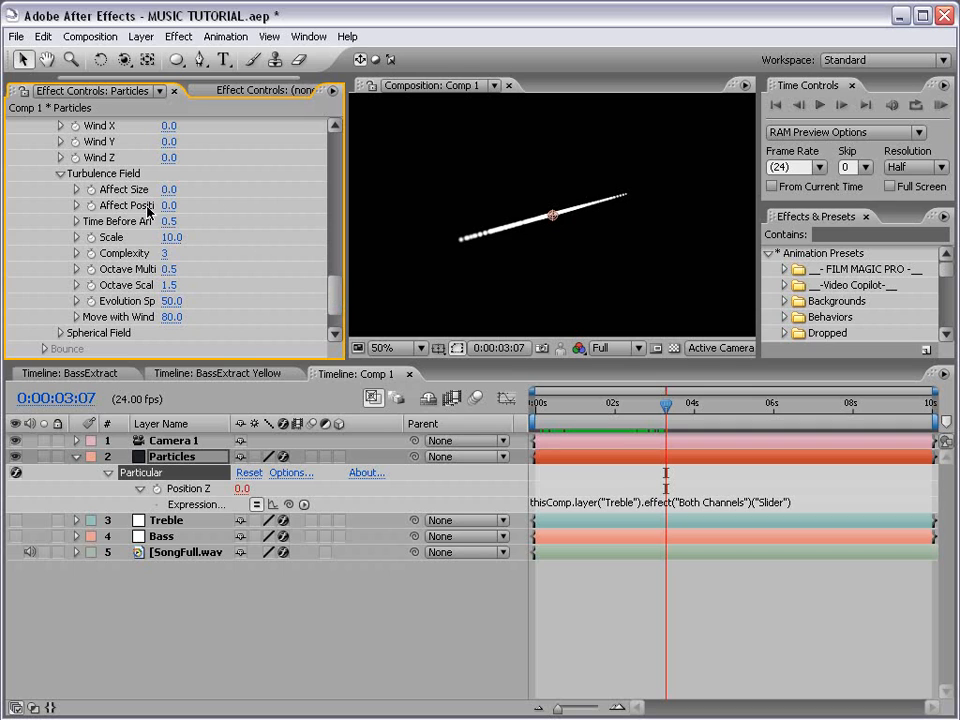
{"action": "left_click_drag", "start_coordinate": [346, 228], "coordinate": [370, 229]}
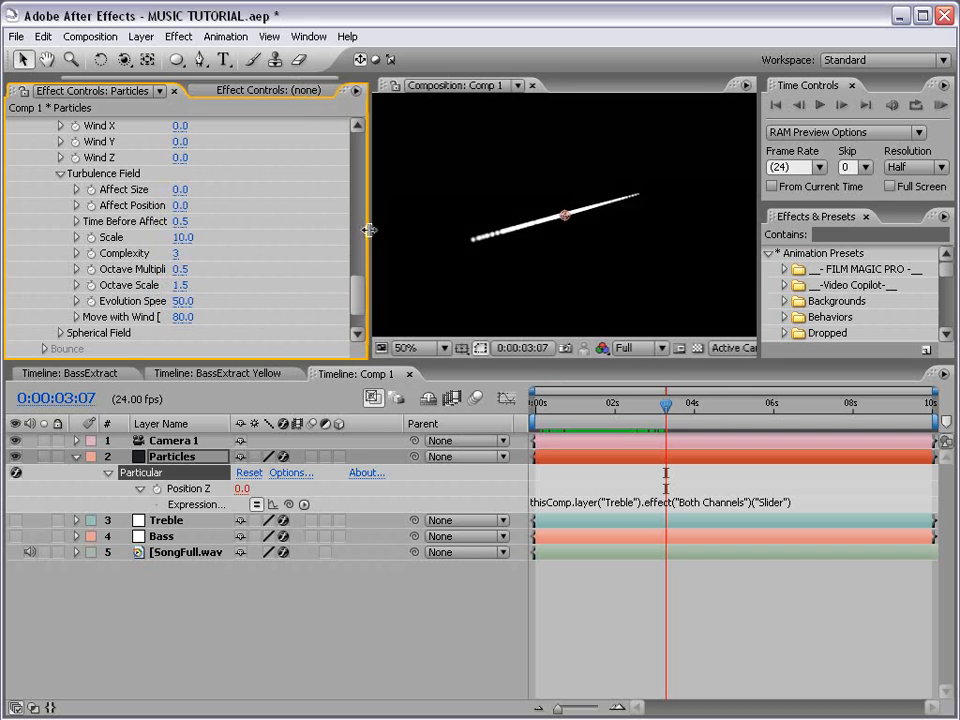
{"action": "left_click_drag", "start_coordinate": [176, 210], "coordinate": [329, 205]}
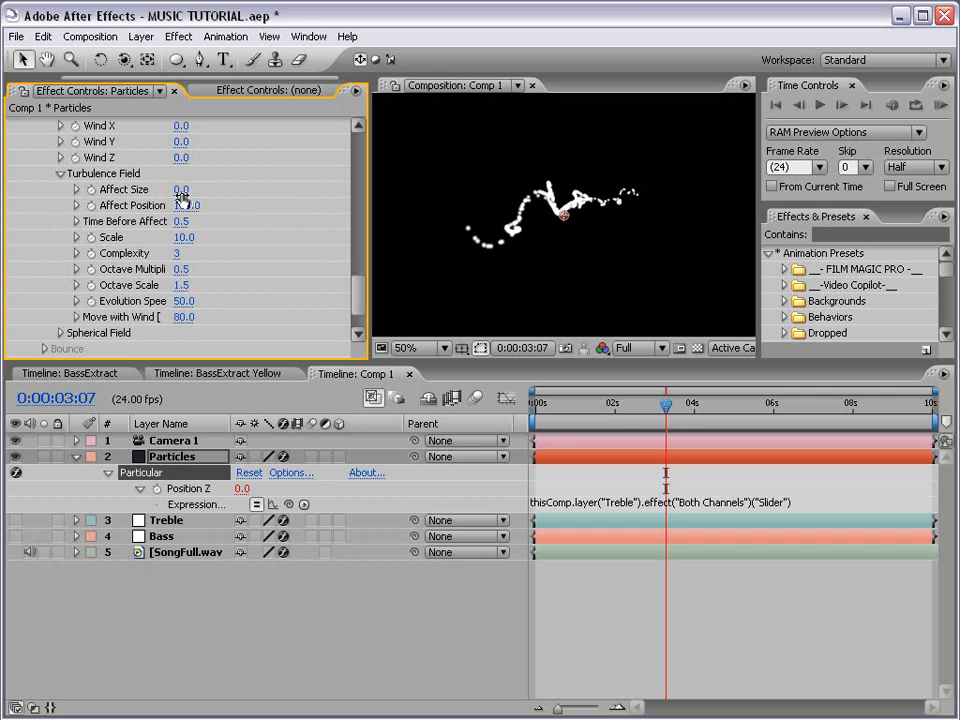
Step: Set the Turbulence Field's Affect Size to 5
{"action": "left_click_drag", "start_coordinate": [181, 188], "coordinate": [202, 185]}
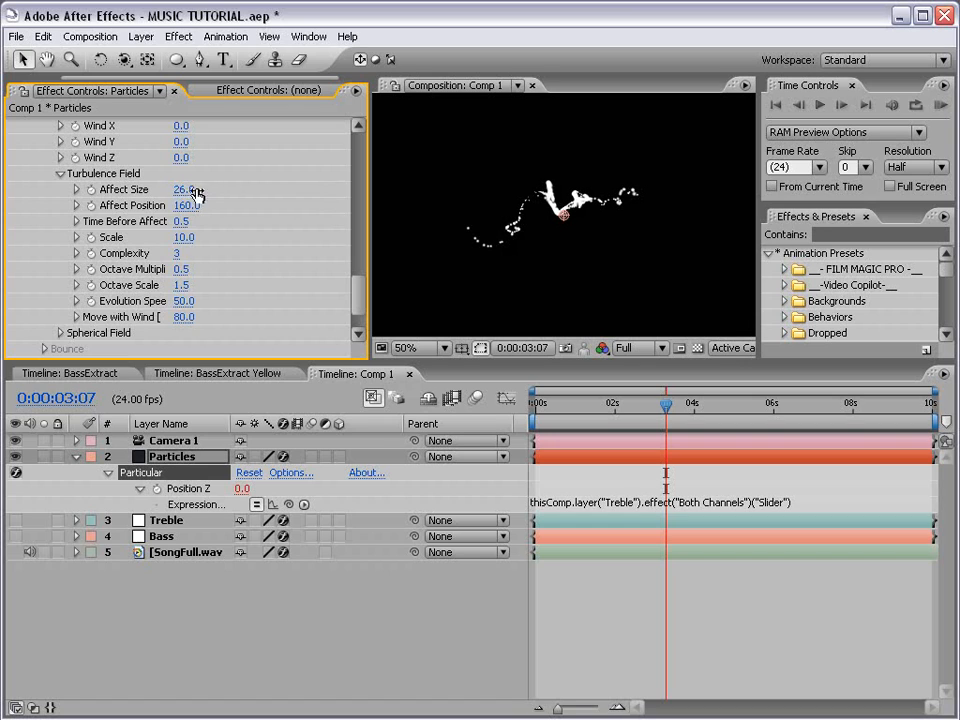
{"action": "left_click", "coordinate": [193, 190]}
{"action": "type", "text": "5"}
{"action": "key", "text": "Return"}
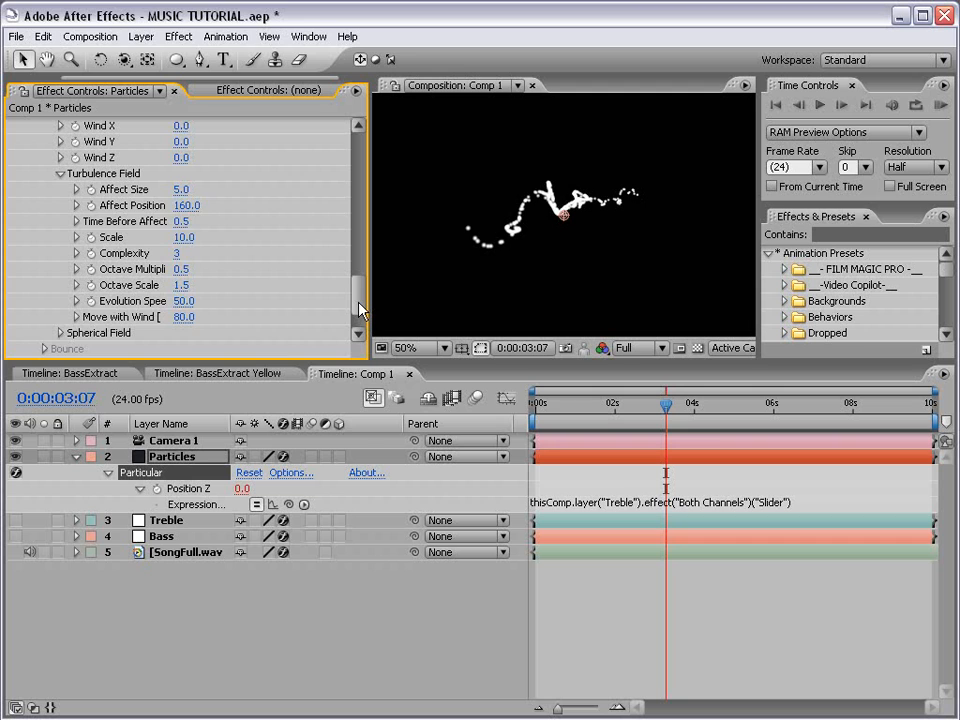
Step: Change the particle color to bright blue and set the particle Transfer Mode to Add
{"action": "left_click_drag", "start_coordinate": [360, 310], "coordinate": [354, 258]}
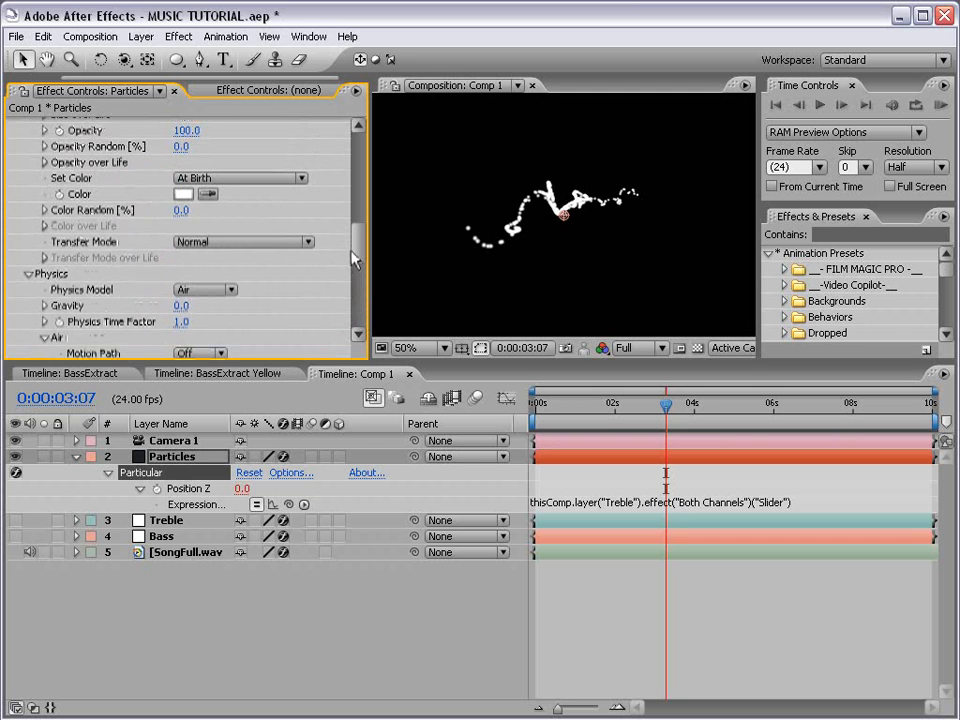
{"action": "left_click", "coordinate": [186, 195]}
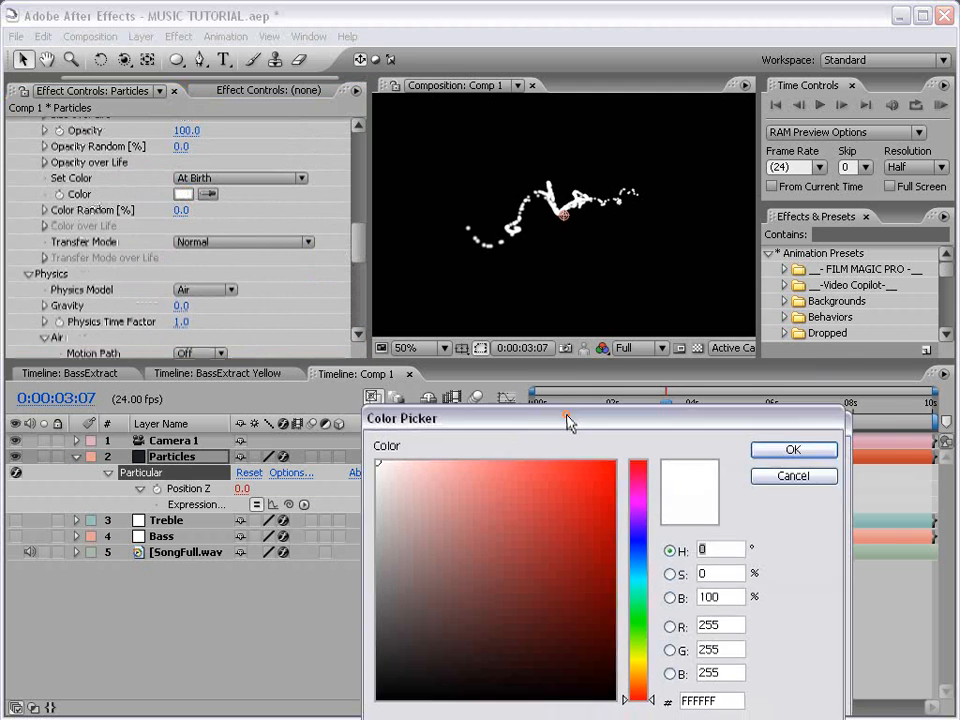
{"action": "left_click_drag", "start_coordinate": [568, 418], "coordinate": [435, 251]}
{"action": "left_click", "coordinate": [505, 408]}
{"action": "left_click_drag", "start_coordinate": [383, 343], "coordinate": [462, 285]}
{"action": "left_click", "coordinate": [662, 291]}
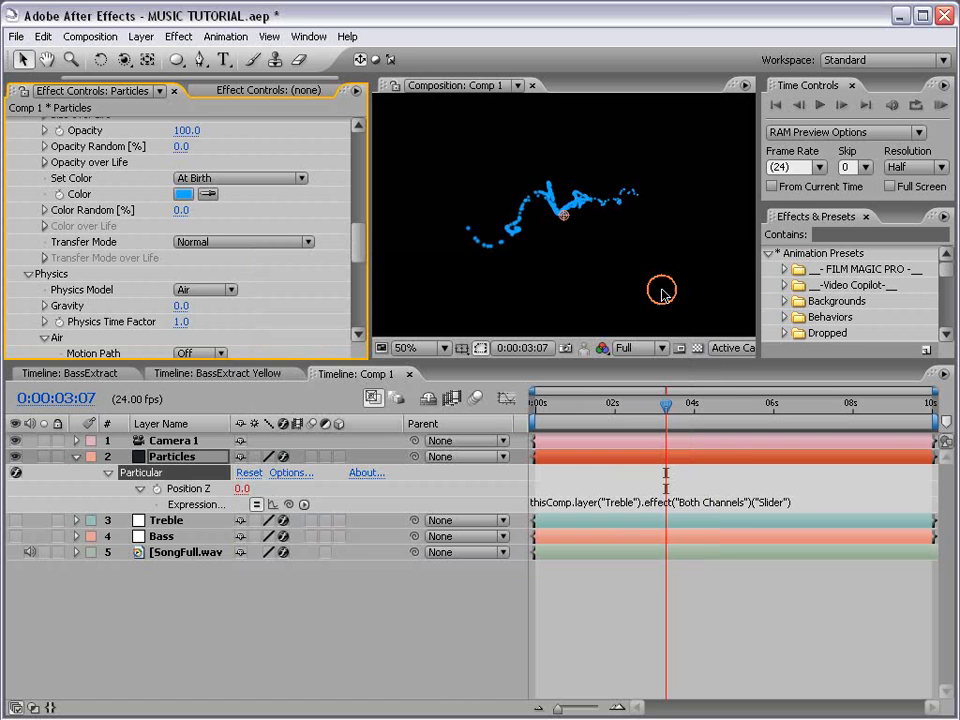
{"action": "left_click", "coordinate": [210, 244]}
{"action": "left_click", "coordinate": [205, 259]}
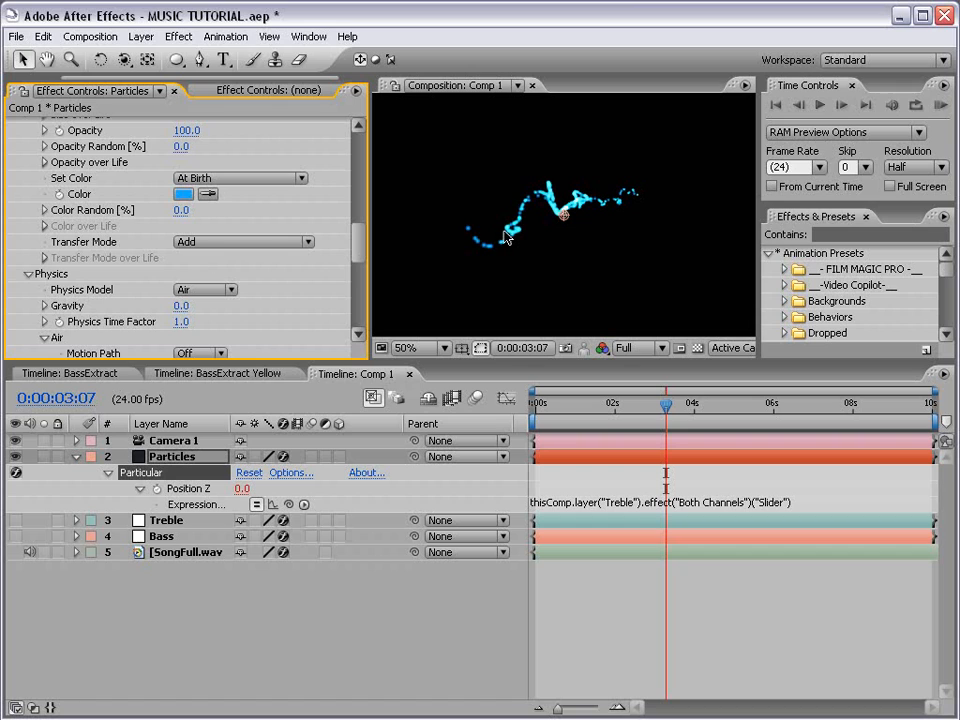
Step: Set the particle Size to 4 and lower the particle Opacity to 21
{"action": "left_click_drag", "start_coordinate": [360, 253], "coordinate": [360, 220]}
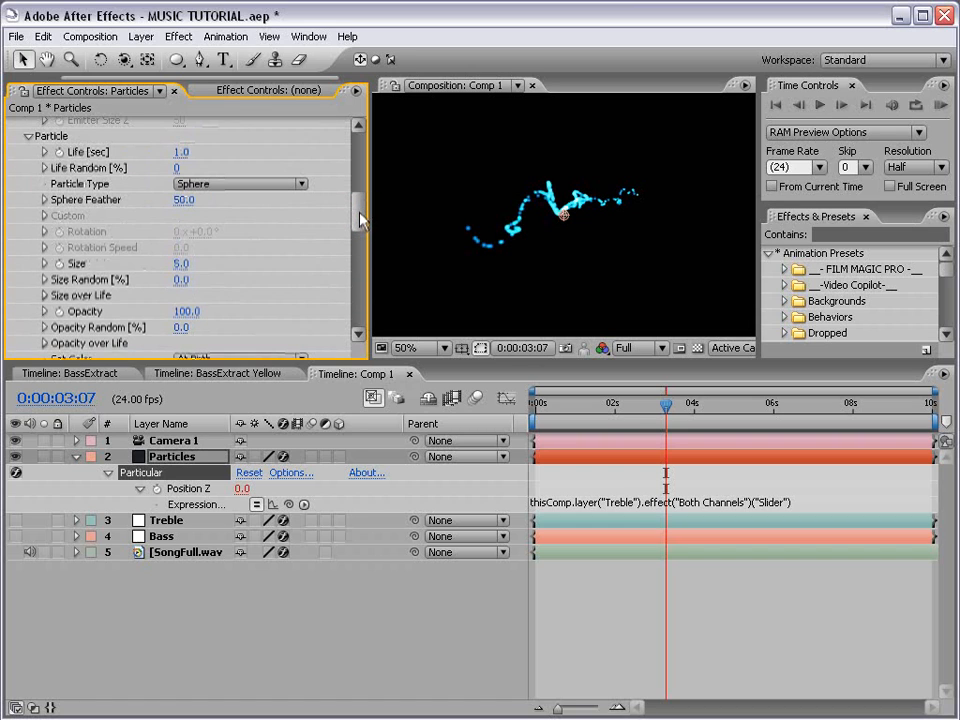
{"action": "left_click", "coordinate": [183, 263]}
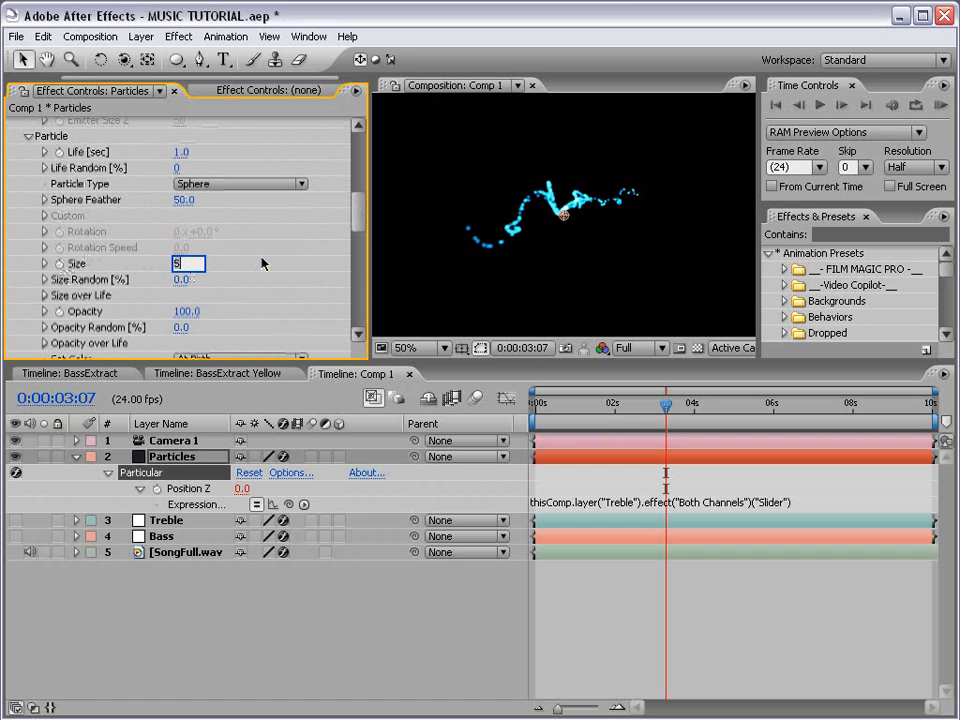
{"action": "type", "text": "4"}
{"action": "key", "text": "Return"}
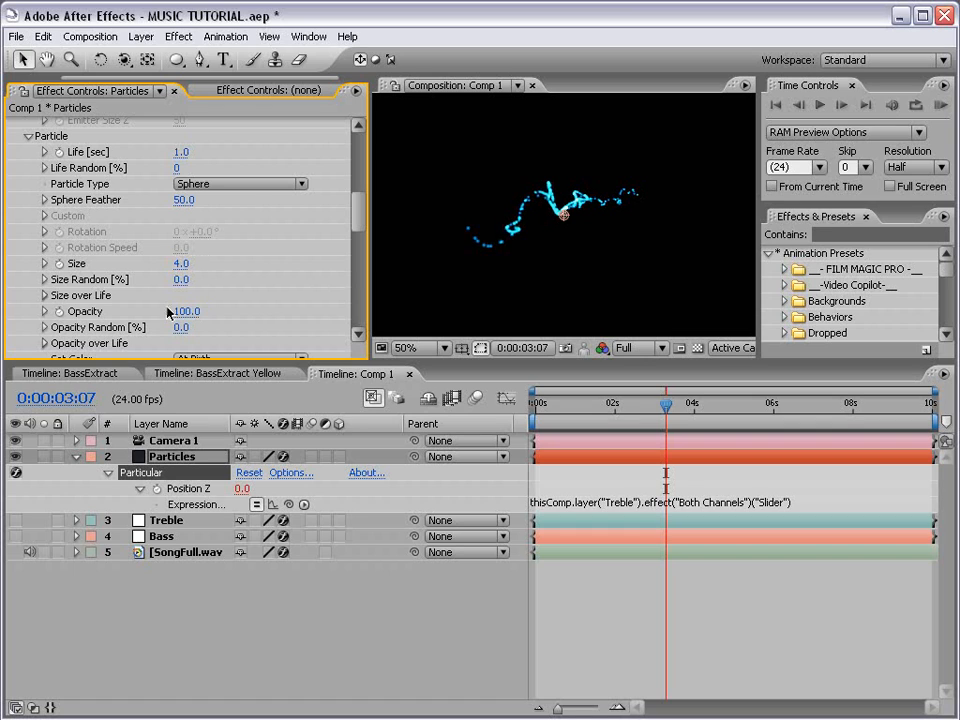
{"action": "left_click_drag", "start_coordinate": [187, 311], "coordinate": [118, 312]}
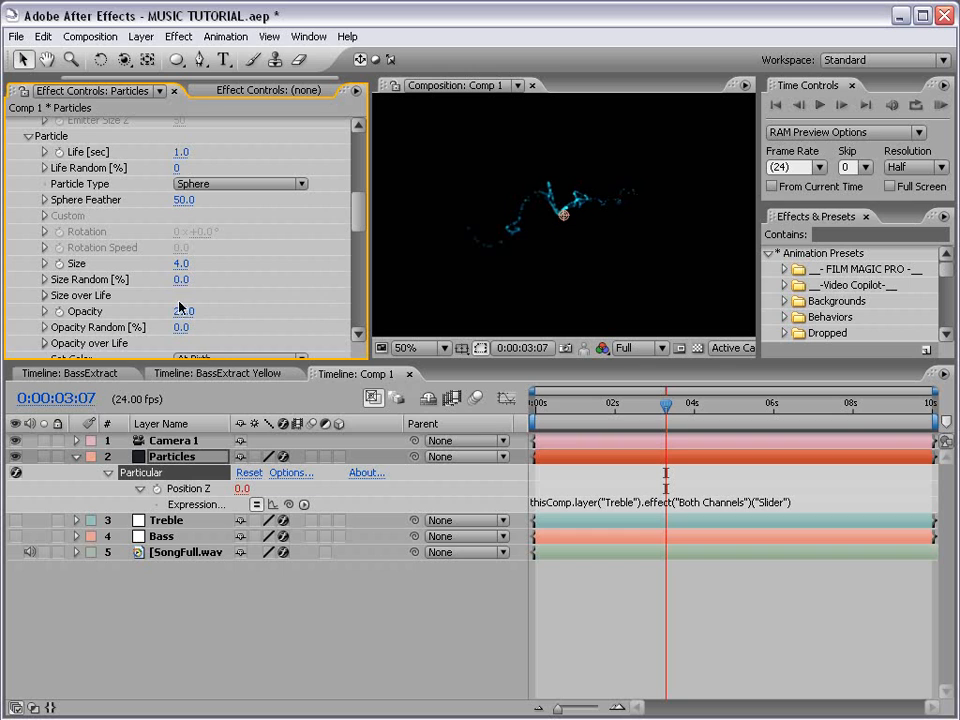
Step: Raise the emitter's Particles/sec to 8918 so the trail forms a continuous line
{"action": "scroll", "coordinate": [345, 170], "scroll_direction": "up", "scroll_amount": 10}
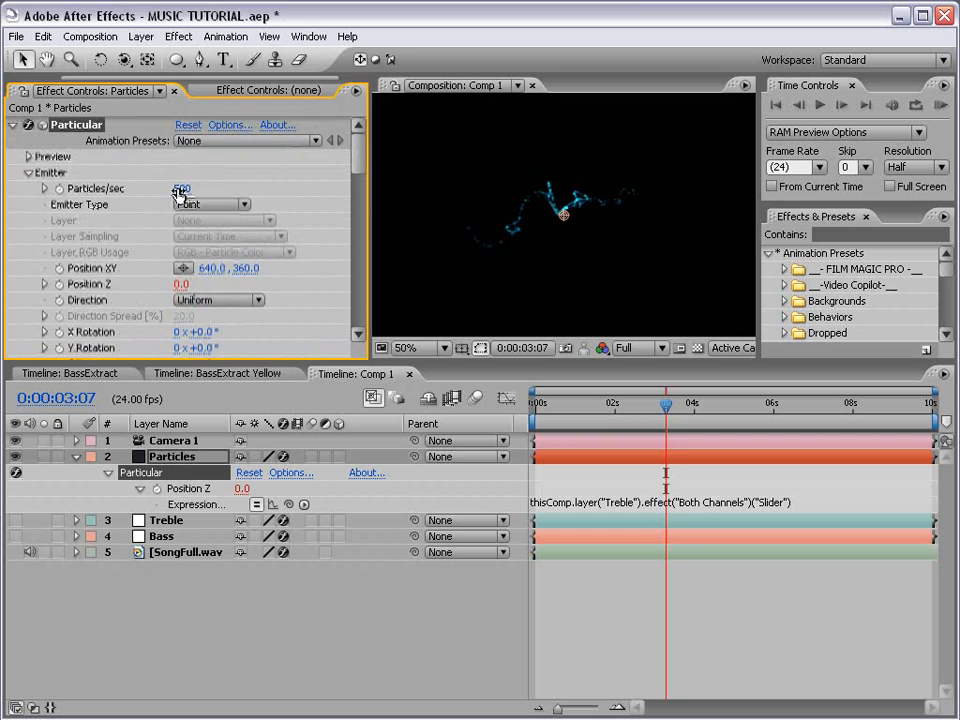
{"action": "left_click_drag", "start_coordinate": [179, 193], "coordinate": [530, 171]}
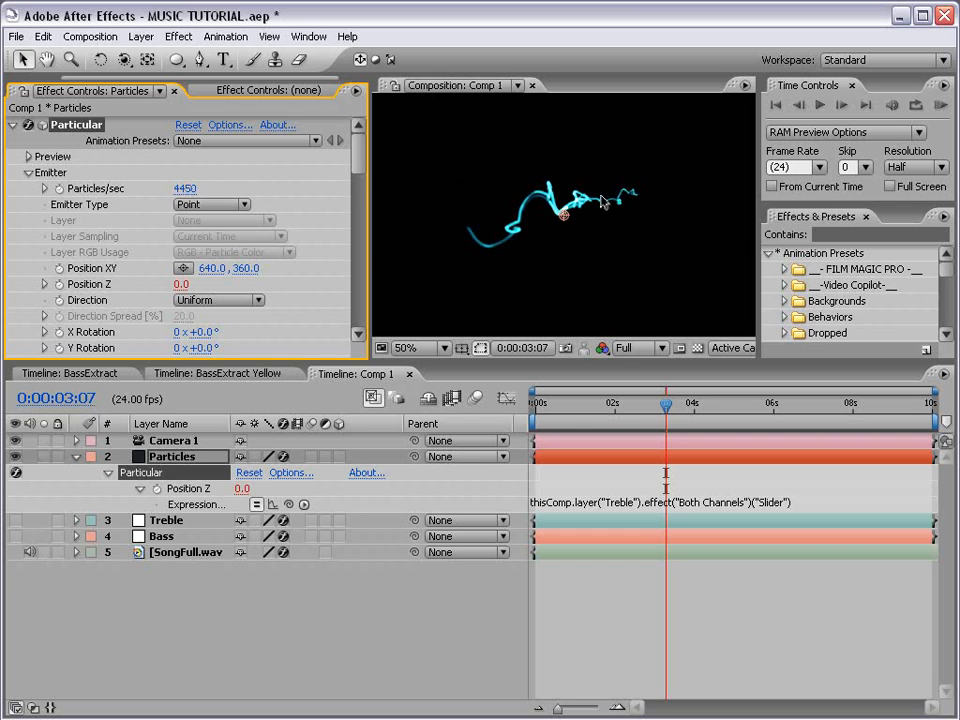
{"action": "scroll", "coordinate": [538, 214], "scroll_direction": "up", "scroll_amount": 1}
{"action": "left_click_drag", "start_coordinate": [185, 200], "coordinate": [619, 199]}
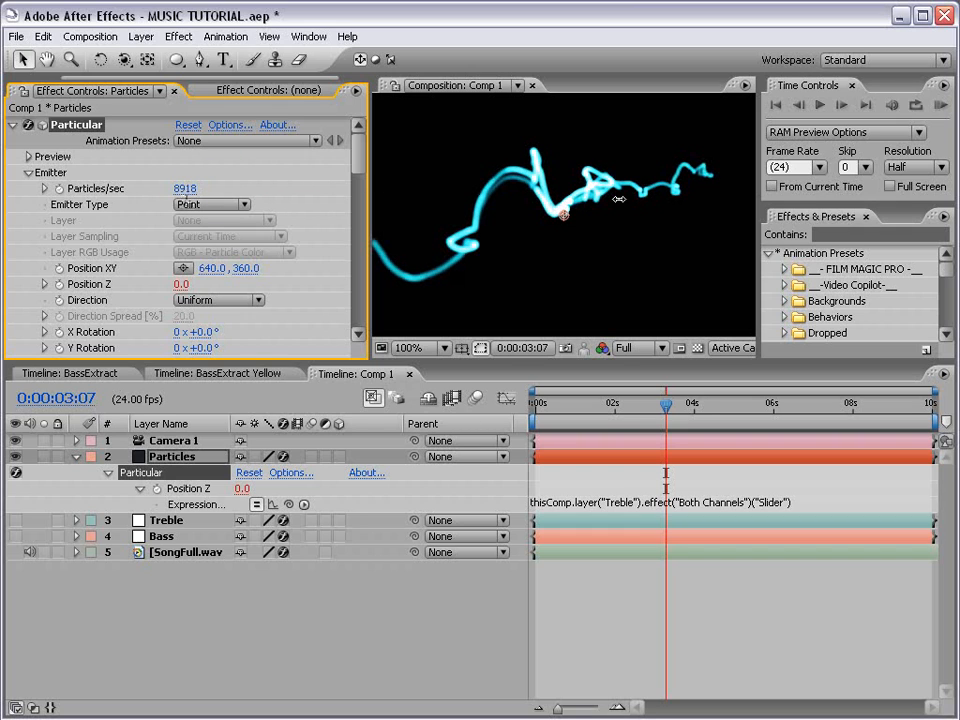
Step: Lower the particle Opacity to 6, set the Size to 3 and inspect the trail in an enlarged composition view
{"action": "left_click_drag", "start_coordinate": [359, 163], "coordinate": [362, 207]}
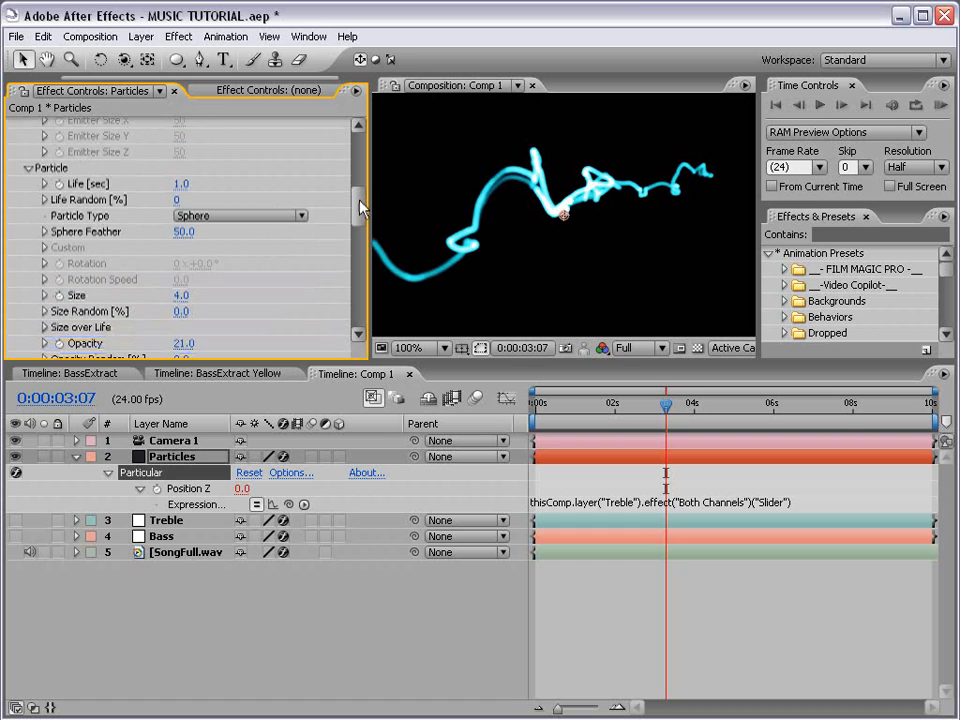
{"action": "mouse_move", "coordinate": [184, 343]}
{"action": "left_mouse_down"}
{"action": "mouse_move", "coordinate": [162, 343]}
{"action": "mouse_move", "coordinate": [176, 343]}
{"action": "left_mouse_up"}
{"action": "left_click", "coordinate": [183, 295]}
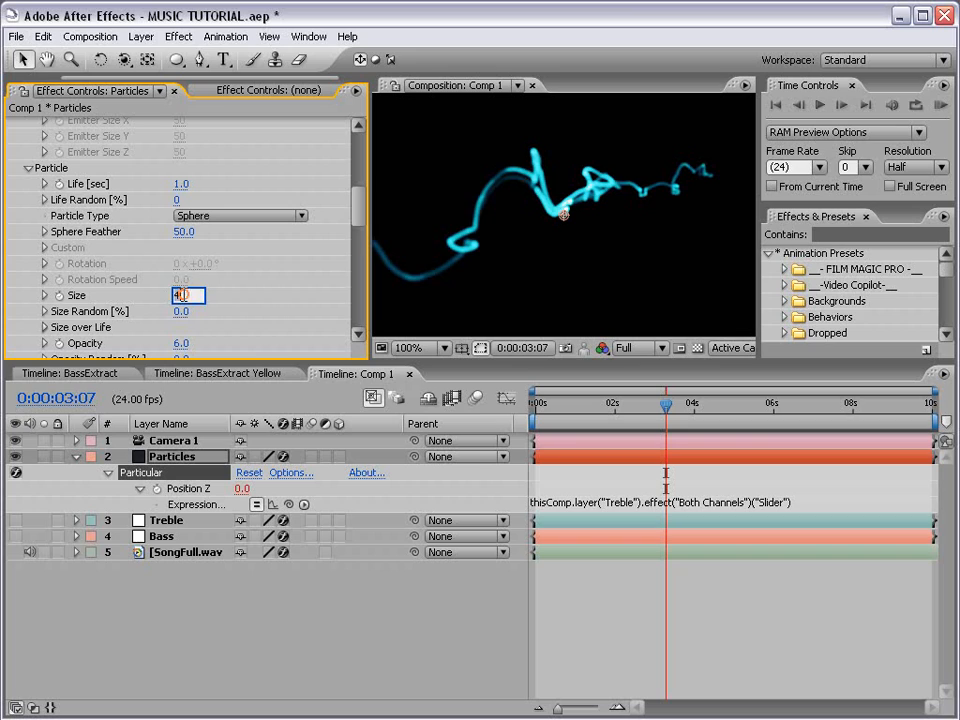
{"action": "type", "text": "3"}
{"action": "key", "text": "Return"}
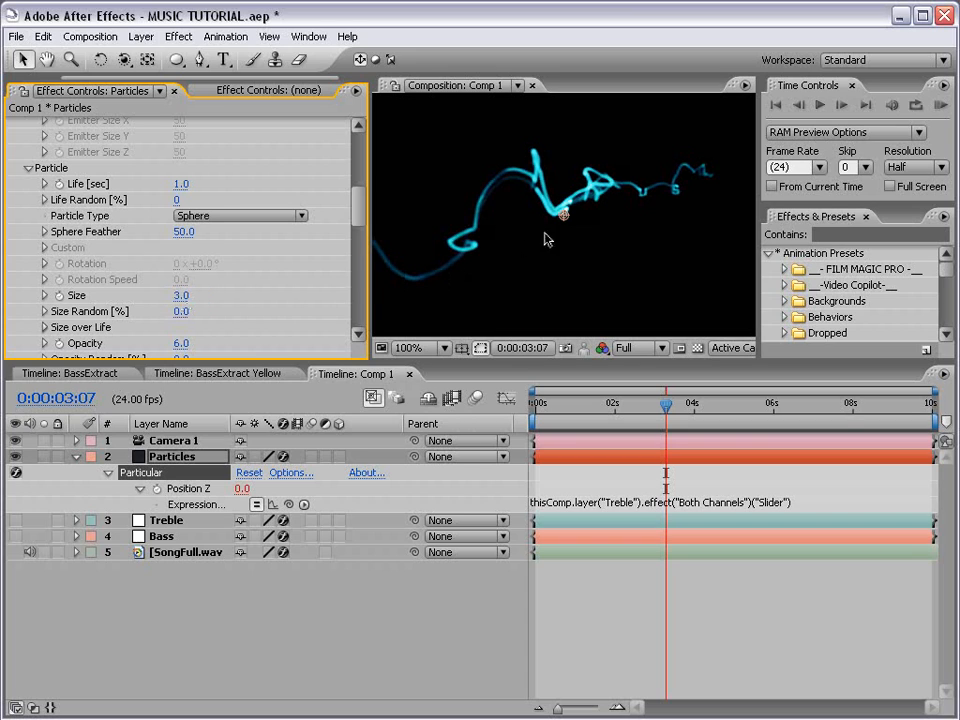
{"action": "key", "text": "grave"}
{"action": "key", "text": "grave"}
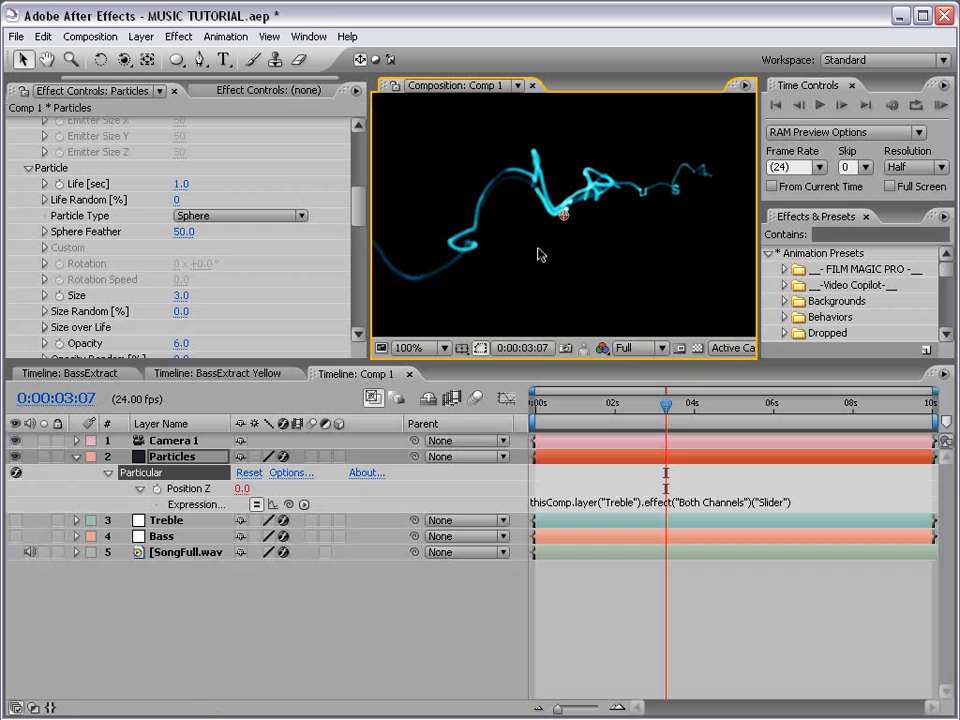
Step: Increase the Turbulence Field's Affect Position further and scrub the animation to 0:00:06:00
{"action": "key", "text": "comma"}
{"action": "key", "text": "comma"}
{"action": "left_click_drag", "start_coordinate": [358, 205], "coordinate": [355, 287]}
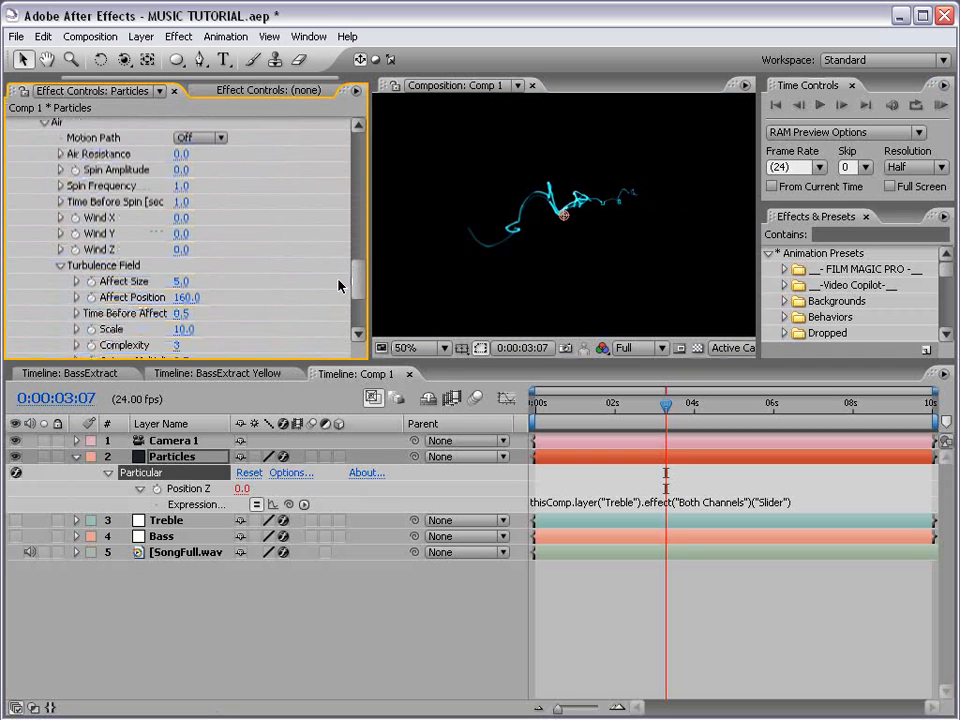
{"action": "left_click_drag", "start_coordinate": [184, 297], "coordinate": [264, 298]}
{"action": "left_click_drag", "start_coordinate": [667, 405], "coordinate": [775, 407]}
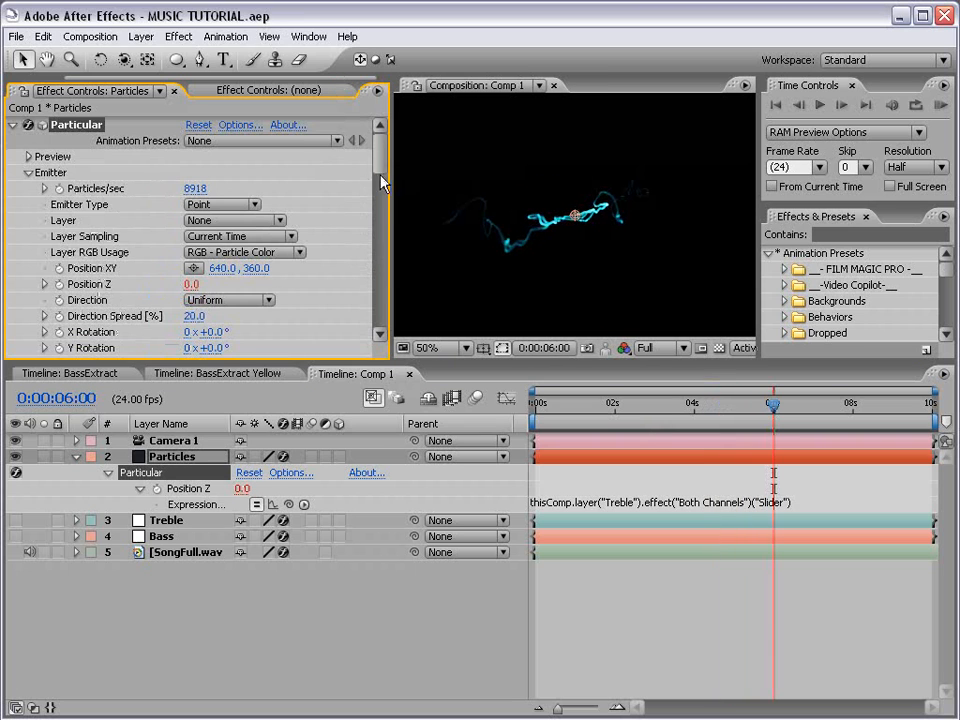
Step: Apply the linear decreasing preset to the particles' Size over Life curve and scrub to 0:00:03:13
{"action": "scroll", "coordinate": [381, 180], "scroll_direction": "down", "scroll_amount": 10}
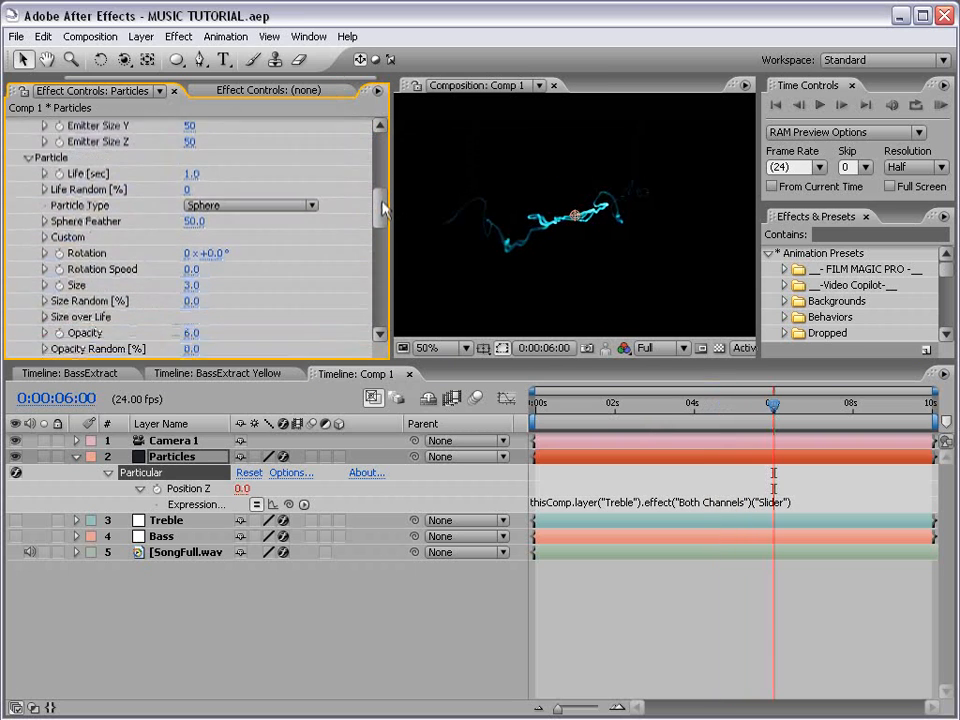
{"action": "scroll", "coordinate": [383, 207], "scroll_direction": "down", "scroll_amount": 3}
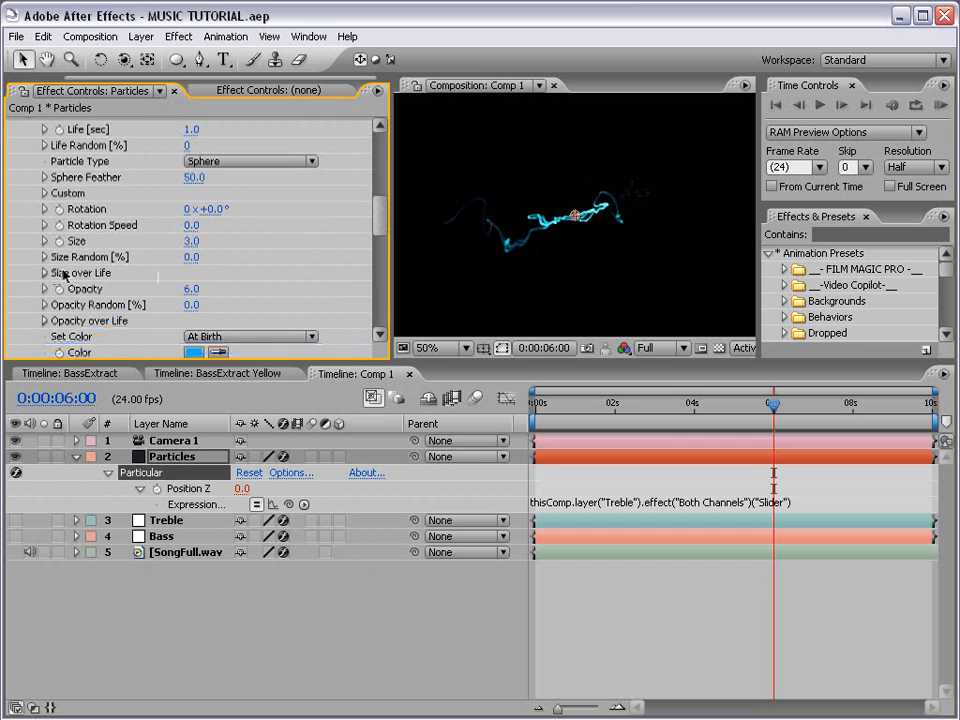
{"action": "left_click", "coordinate": [44, 273]}
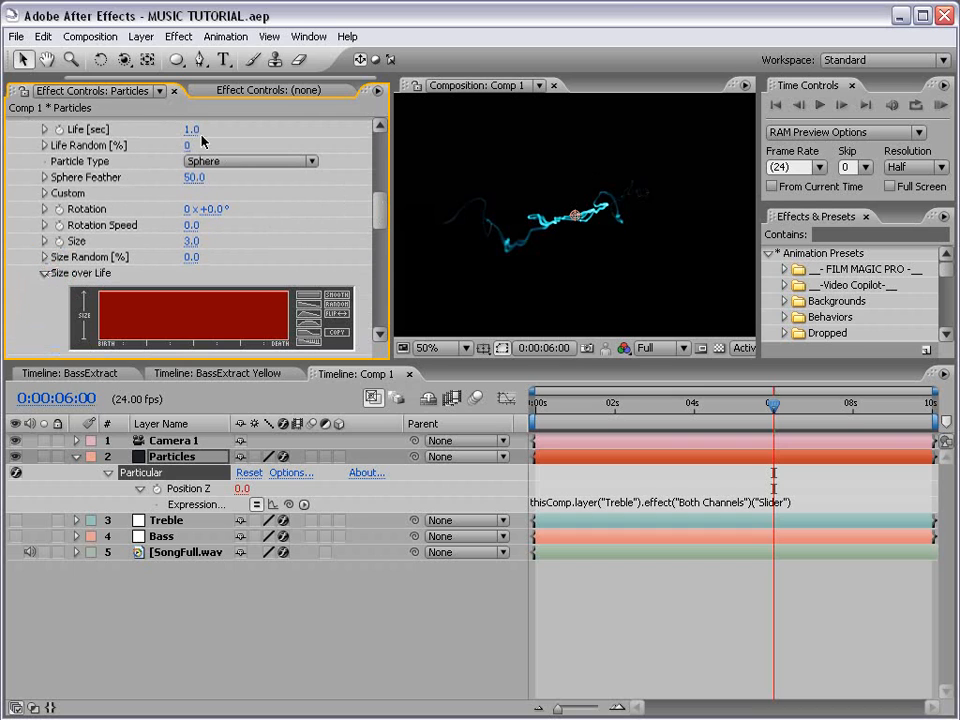
{"action": "left_click", "coordinate": [307, 305]}
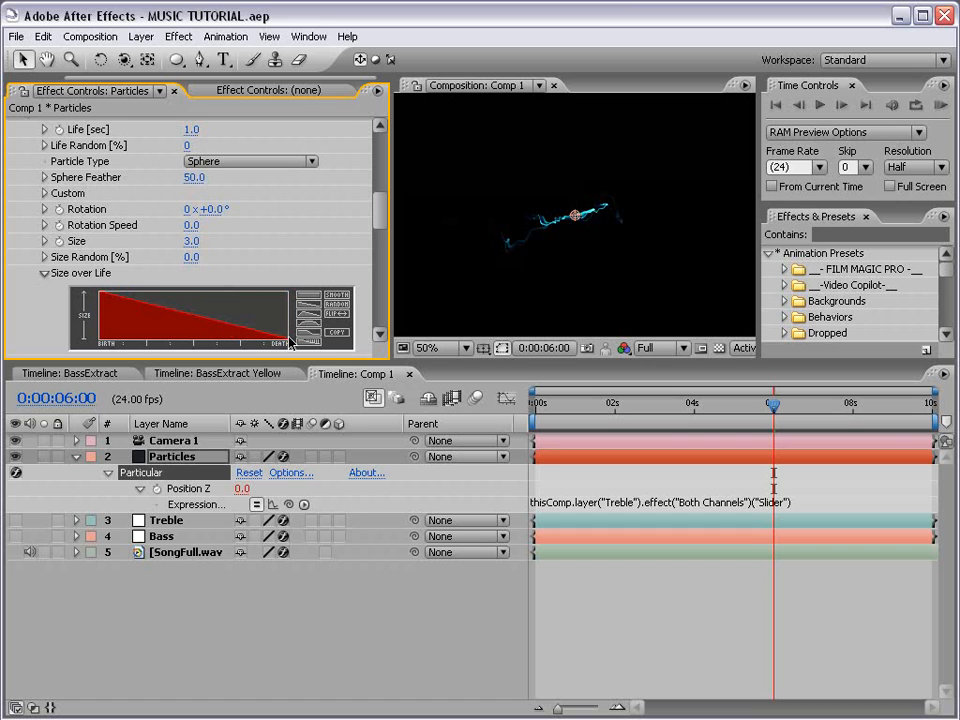
{"action": "left_click_drag", "start_coordinate": [613, 409], "coordinate": [677, 403]}
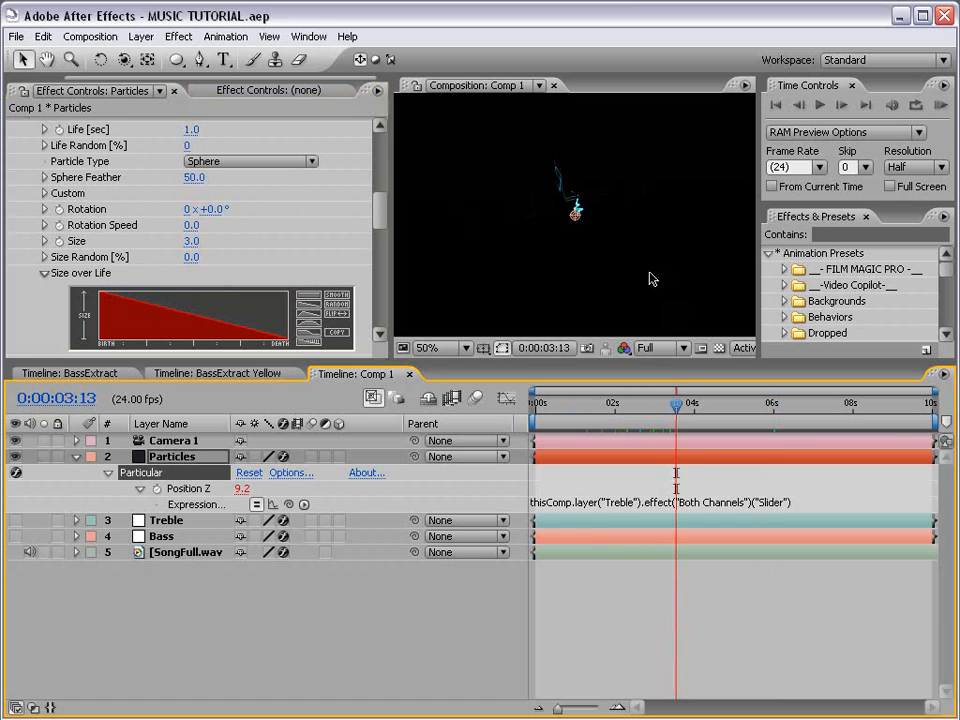
Step: Inspect the particle trail up close and set the particle Life to 1.5 seconds
{"action": "scroll", "coordinate": [548, 224], "scroll_direction": "up", "scroll_amount": 2}
{"action": "scroll", "coordinate": [380, 206], "scroll_direction": "up", "scroll_amount": 2}
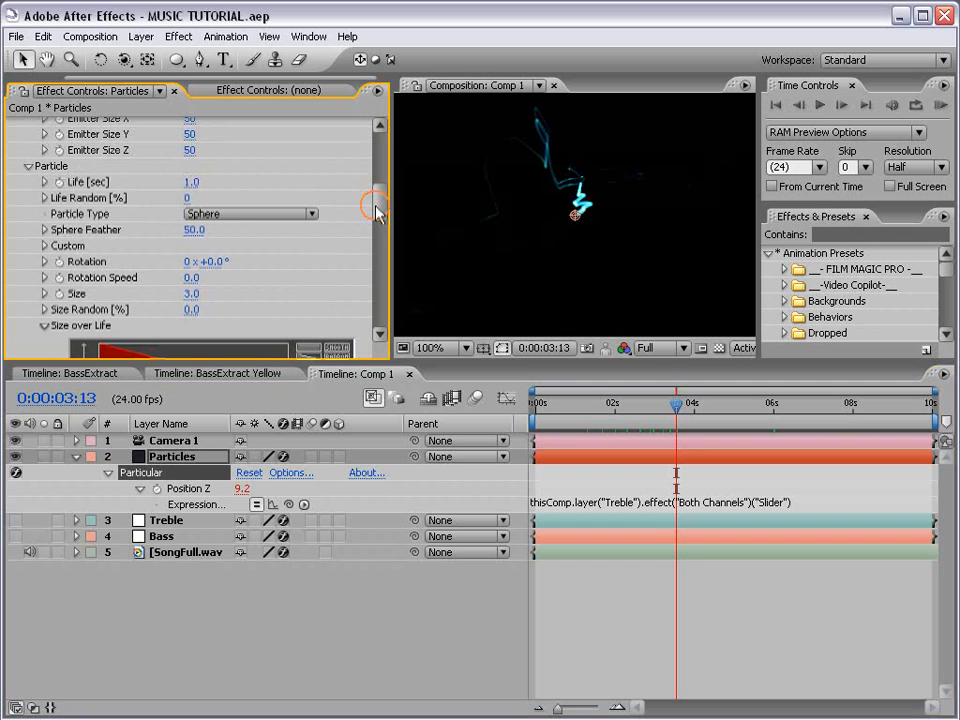
{"action": "left_click", "coordinate": [191, 181]}
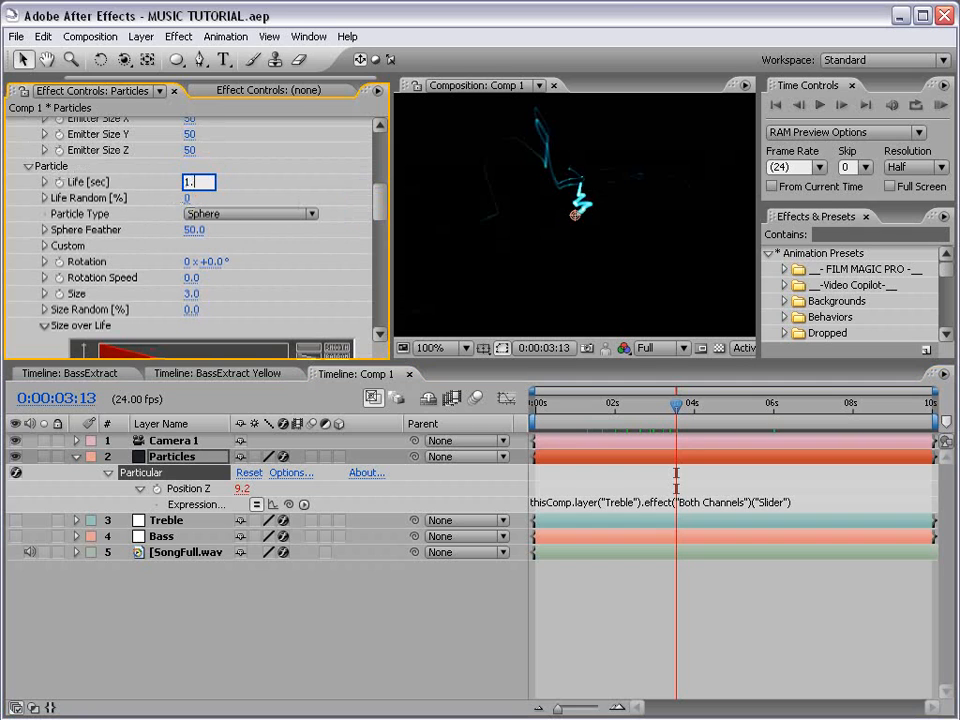
{"action": "key", "text": "Return"}
{"action": "scroll", "coordinate": [497, 181], "scroll_direction": "down", "scroll_amount": 2}
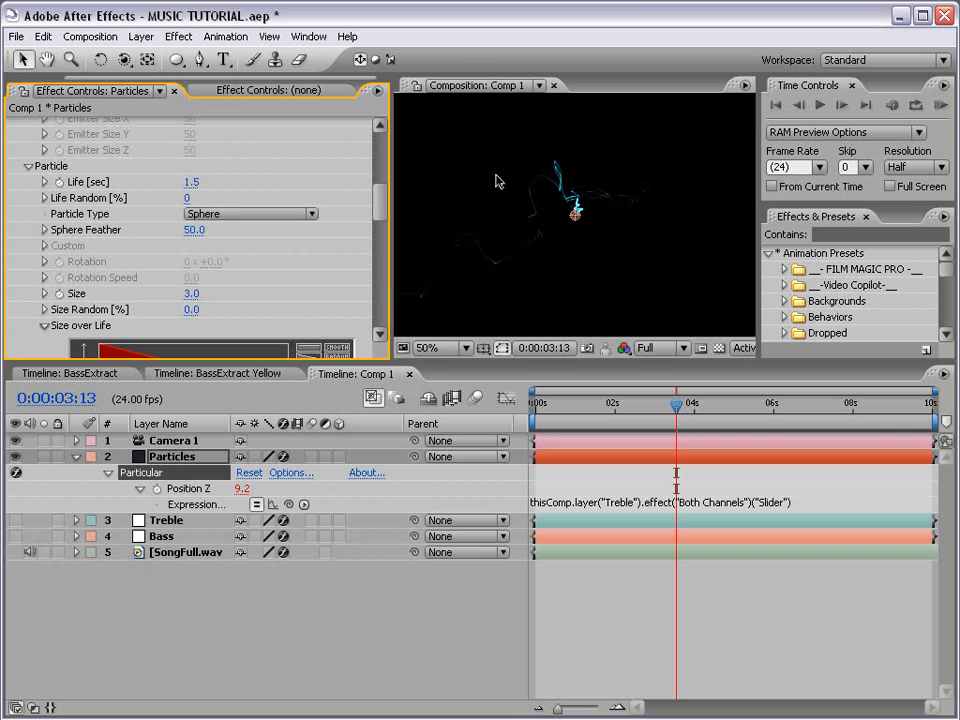
Step: Set the particle Size to 4 and inspect the trail at 100% magnification
{"action": "left_click", "coordinate": [190, 296]}
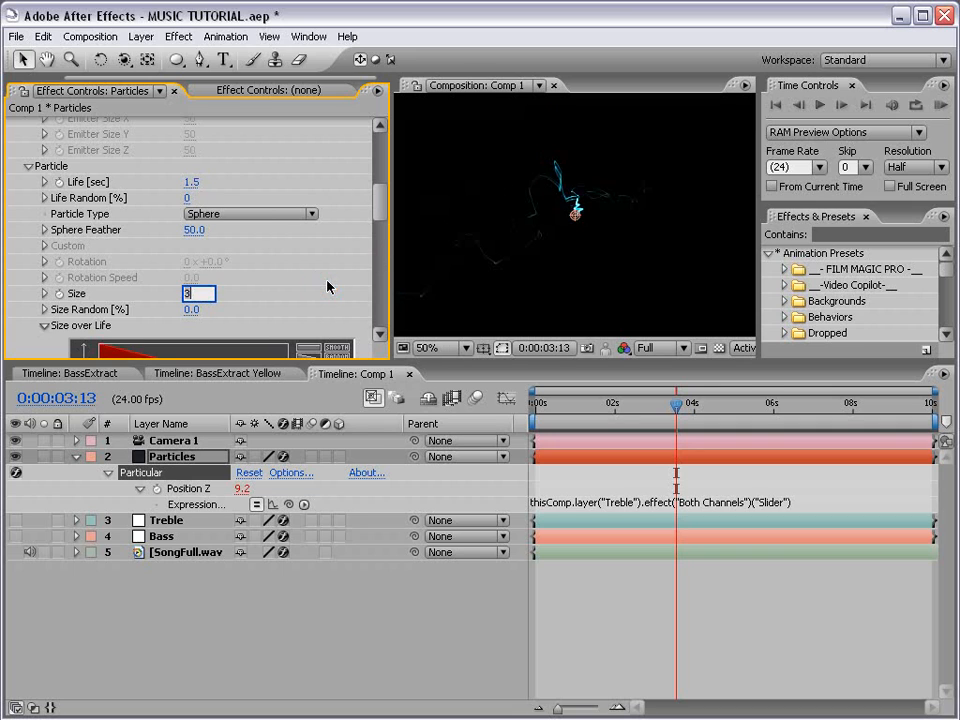
{"action": "type", "text": "4"}
{"action": "key", "text": "Return"}
{"action": "scroll", "coordinate": [571, 192], "scroll_direction": "up", "scroll_amount": 2}
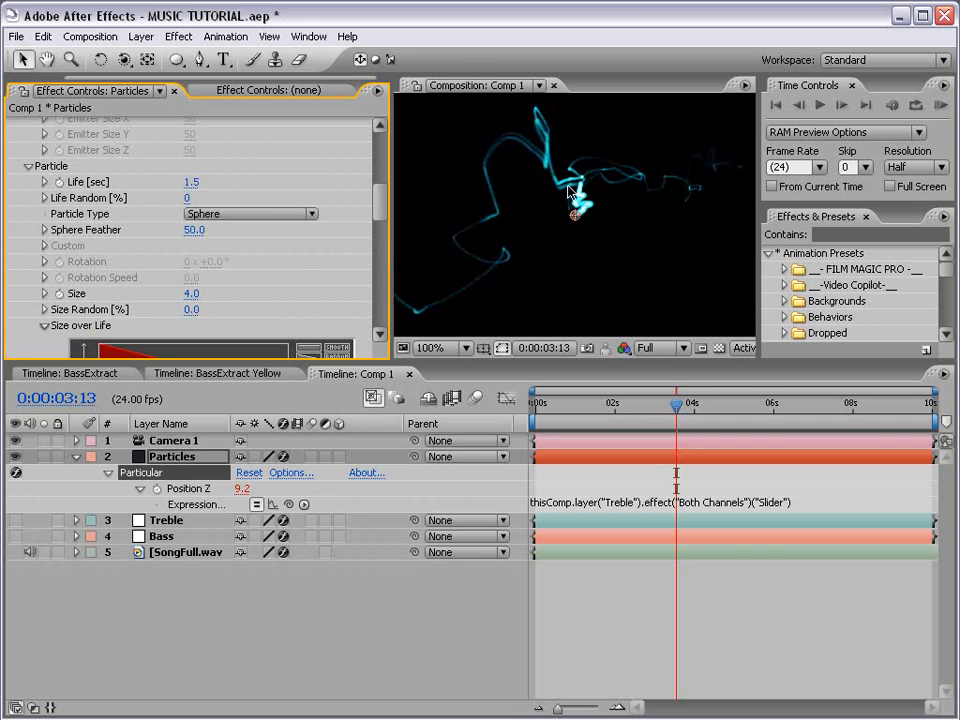
Step: Raise the emitter's Particles/sec to 14644 and inspect the trail in an enlarged composition view
{"action": "scroll", "coordinate": [285, 164], "scroll_direction": "up", "scroll_amount": 6}
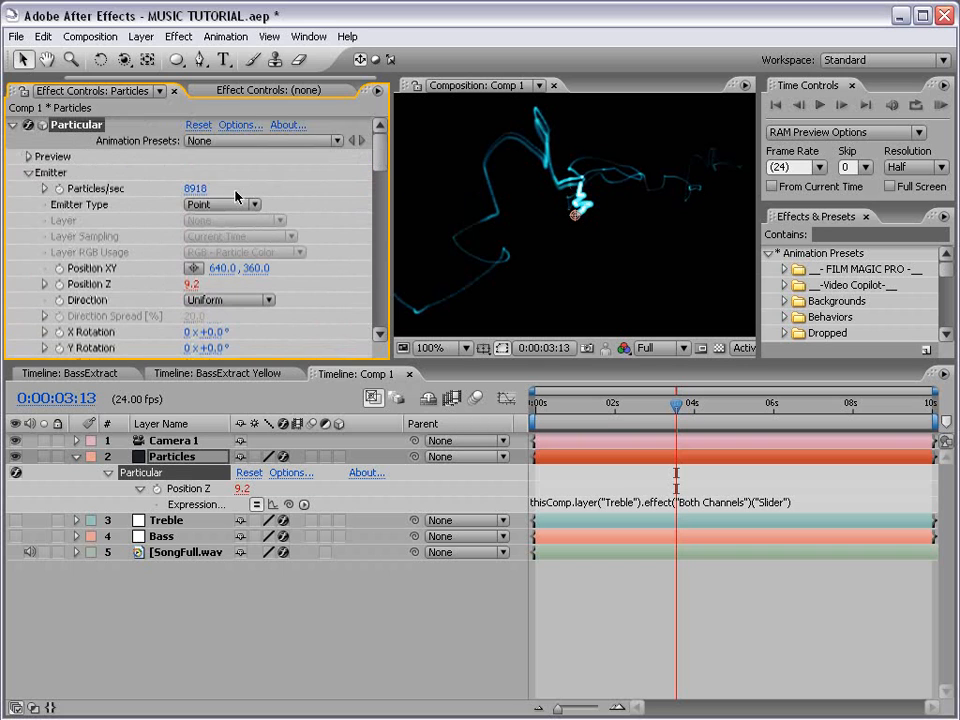
{"action": "left_click_drag", "start_coordinate": [197, 195], "coordinate": [619, 189]}
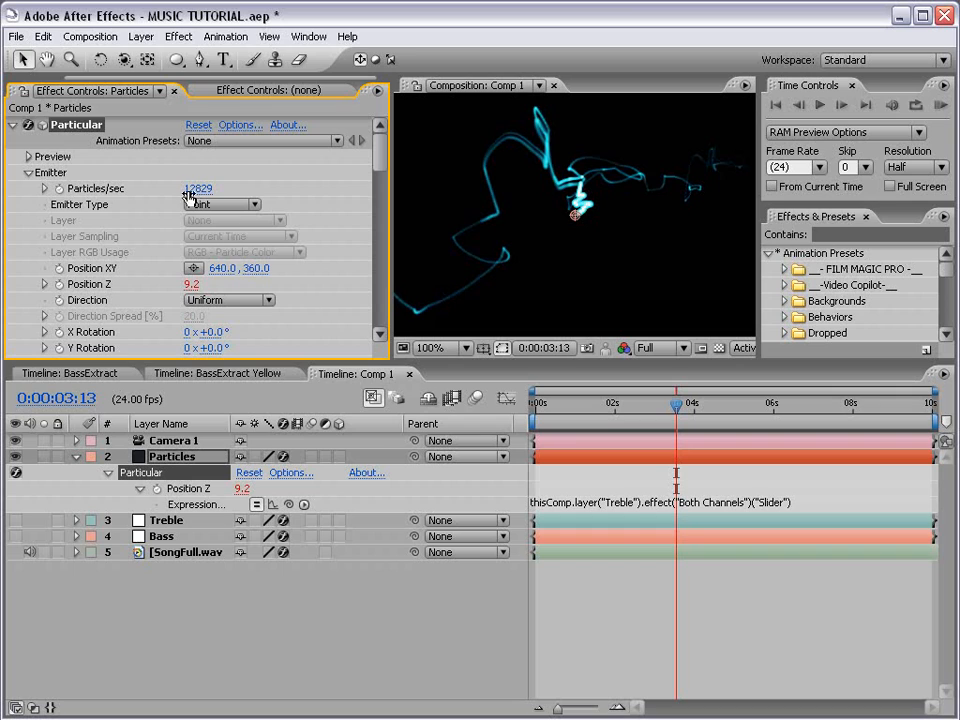
{"action": "left_click_drag", "start_coordinate": [191, 192], "coordinate": [478, 297]}
{"action": "key", "text": "grave"}
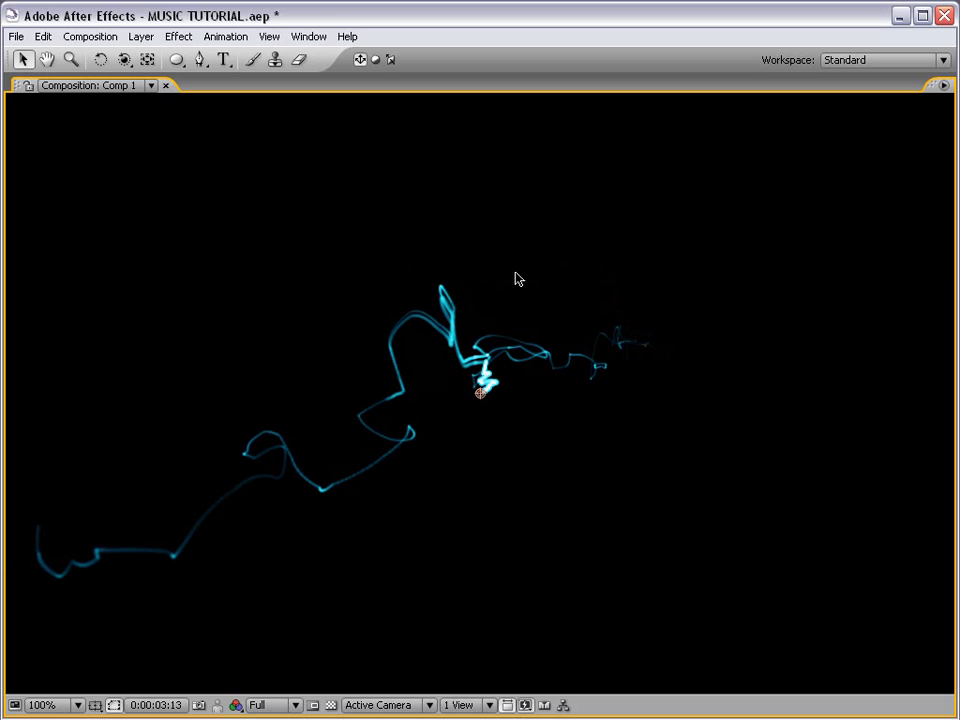
{"action": "key", "text": "grave"}
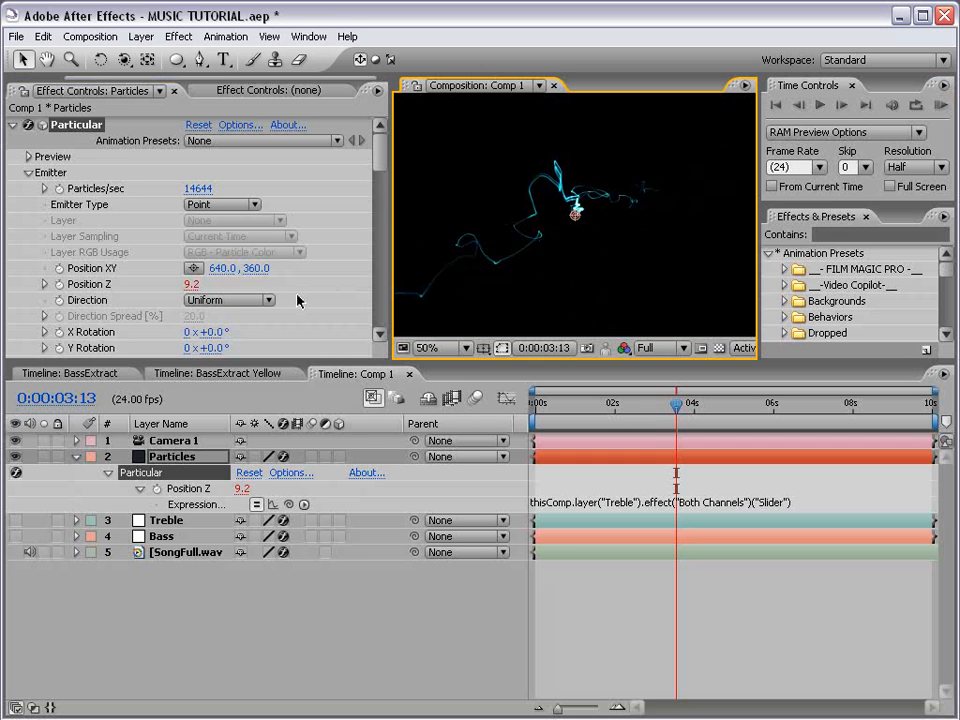
Step: Set the emitter's Velocity from Motion to 96 and the Turbulence Field's Affect Position to 378
{"action": "left_click_drag", "start_coordinate": [379, 165], "coordinate": [380, 190]}
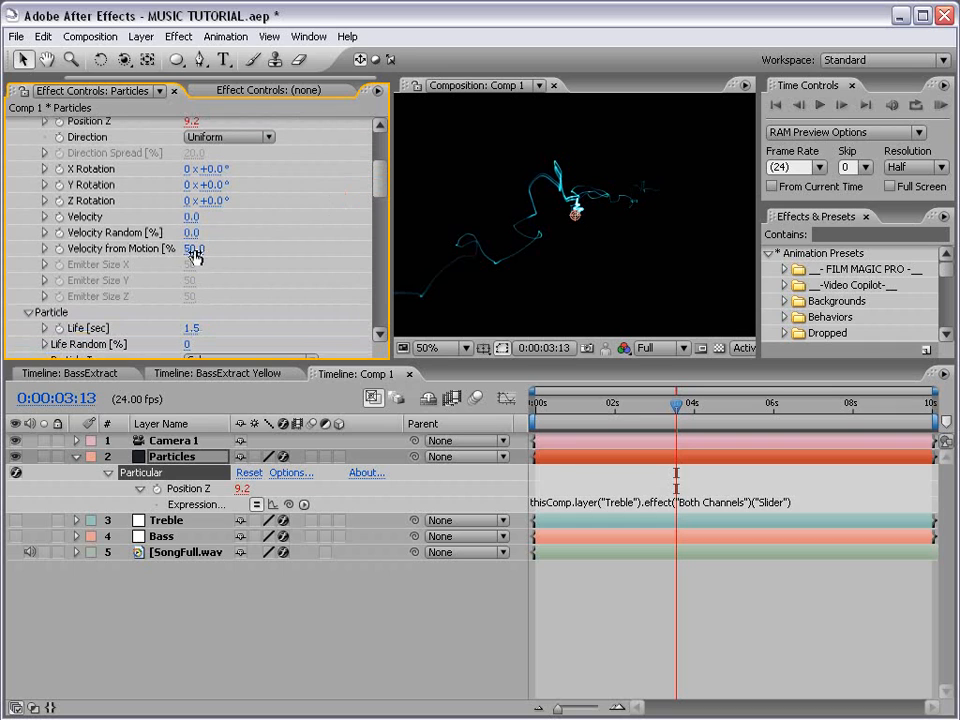
{"action": "left_click_drag", "start_coordinate": [194, 249], "coordinate": [225, 243]}
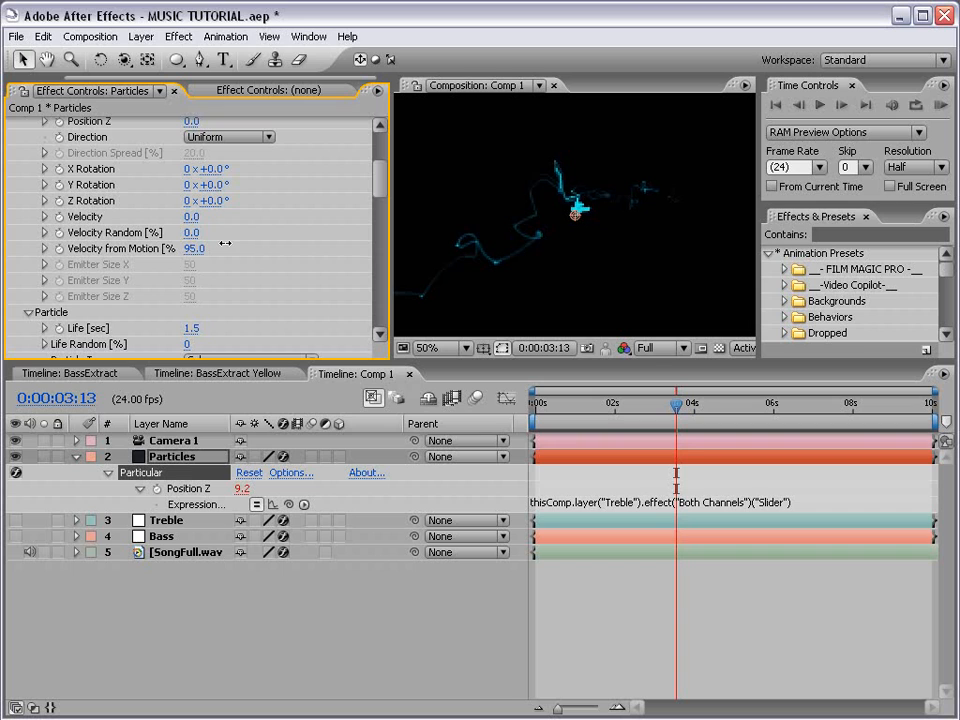
{"action": "key", "text": "grave"}
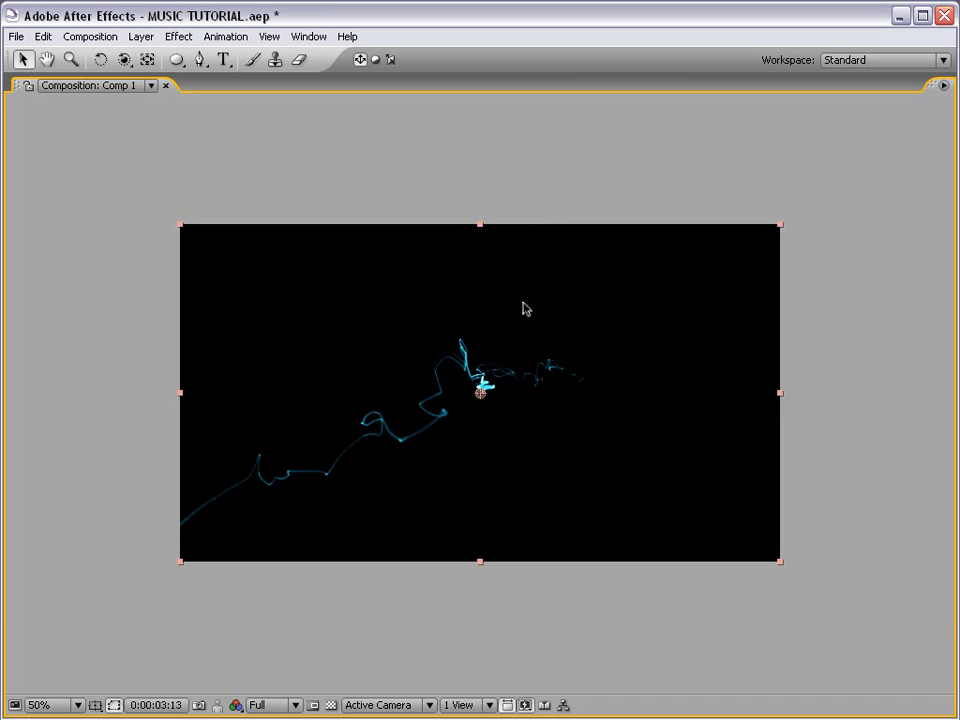
{"action": "scroll", "coordinate": [523, 309], "scroll_direction": "up", "scroll_amount": 1}
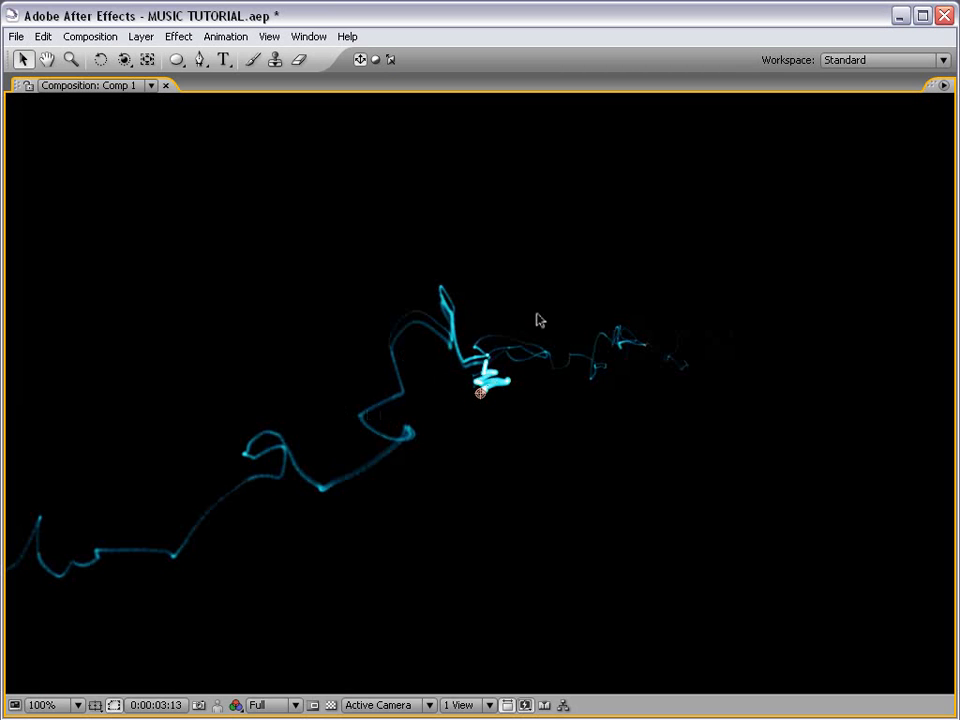
{"action": "key", "text": "grave"}
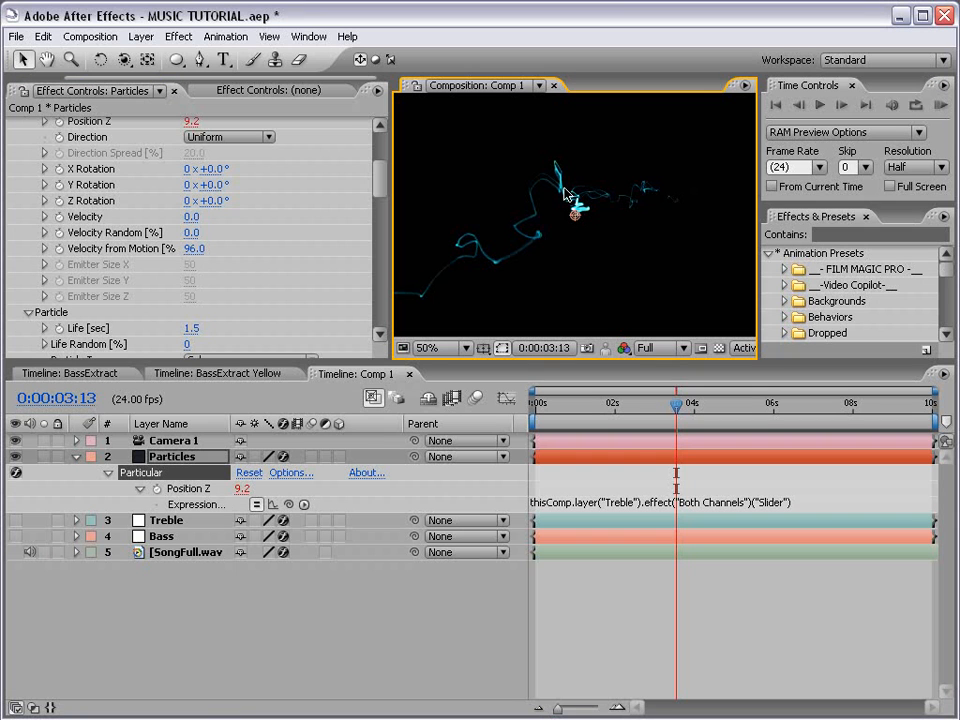
{"action": "left_click_drag", "start_coordinate": [379, 198], "coordinate": [381, 306]}
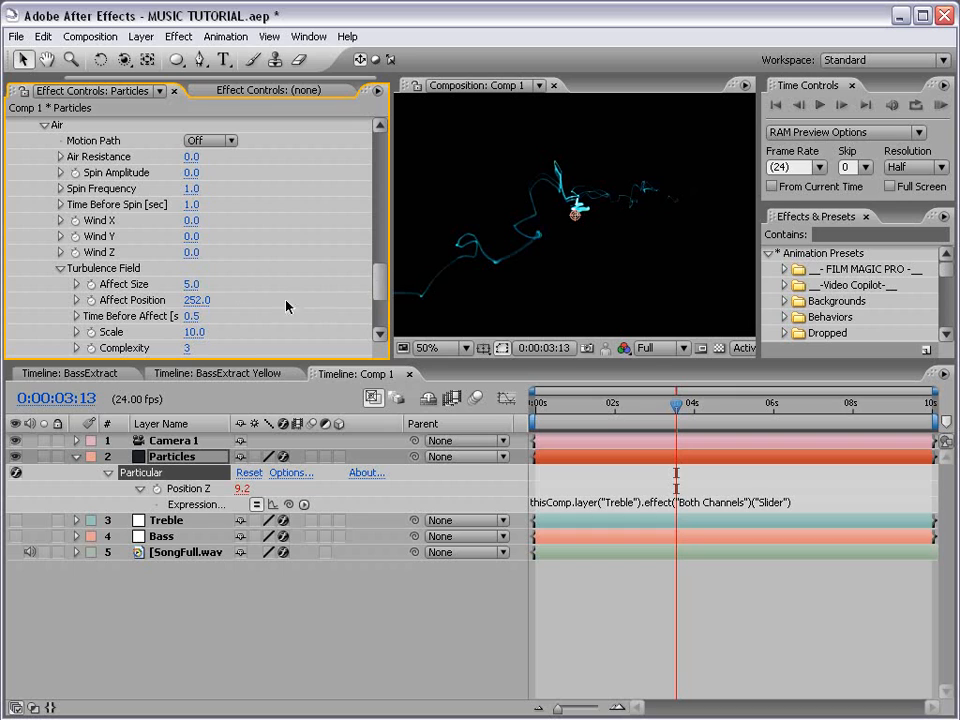
{"action": "left_click_drag", "start_coordinate": [197, 300], "coordinate": [331, 296]}
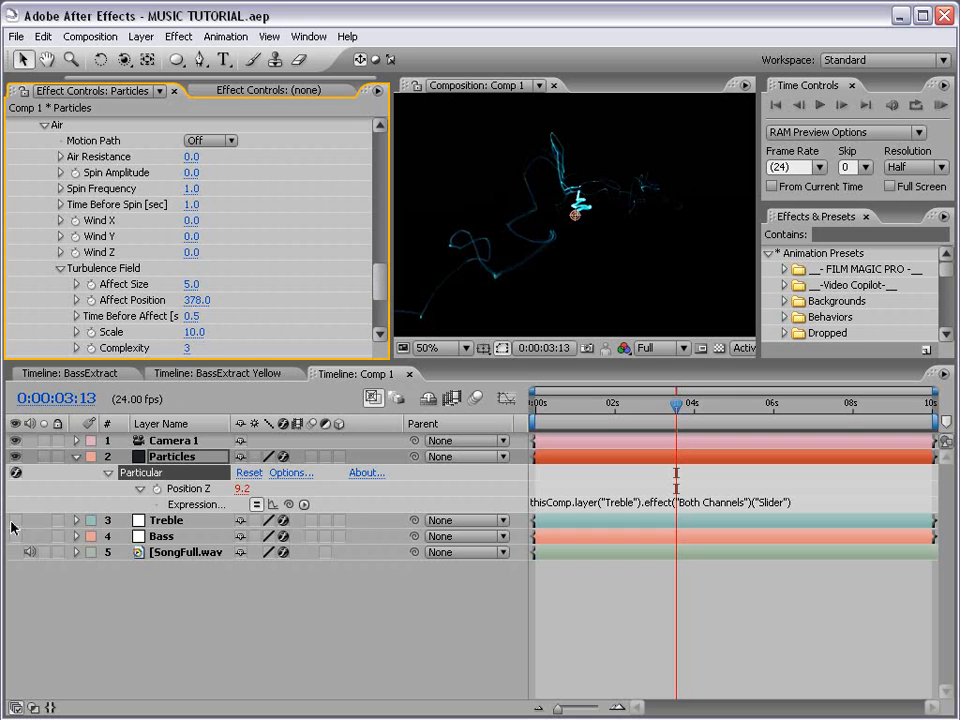
Step: Change the Treble layer's Slider expression to linear(value,8.5,50,0,800) and check the trail in the composition
{"action": "left_click", "coordinate": [163, 522]}
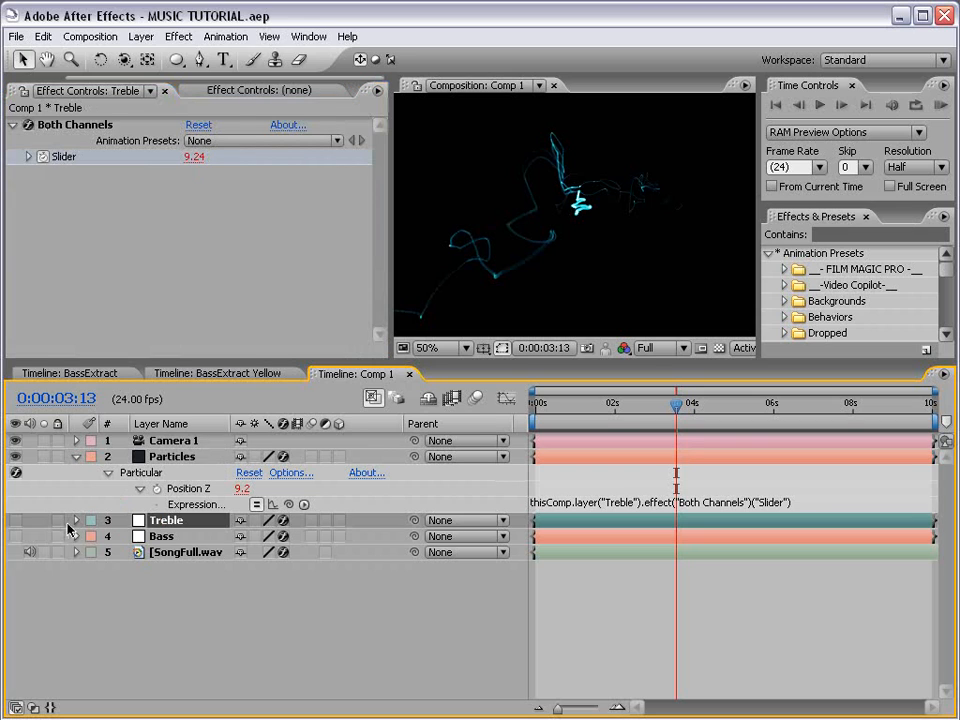
{"action": "left_click", "coordinate": [75, 520]}
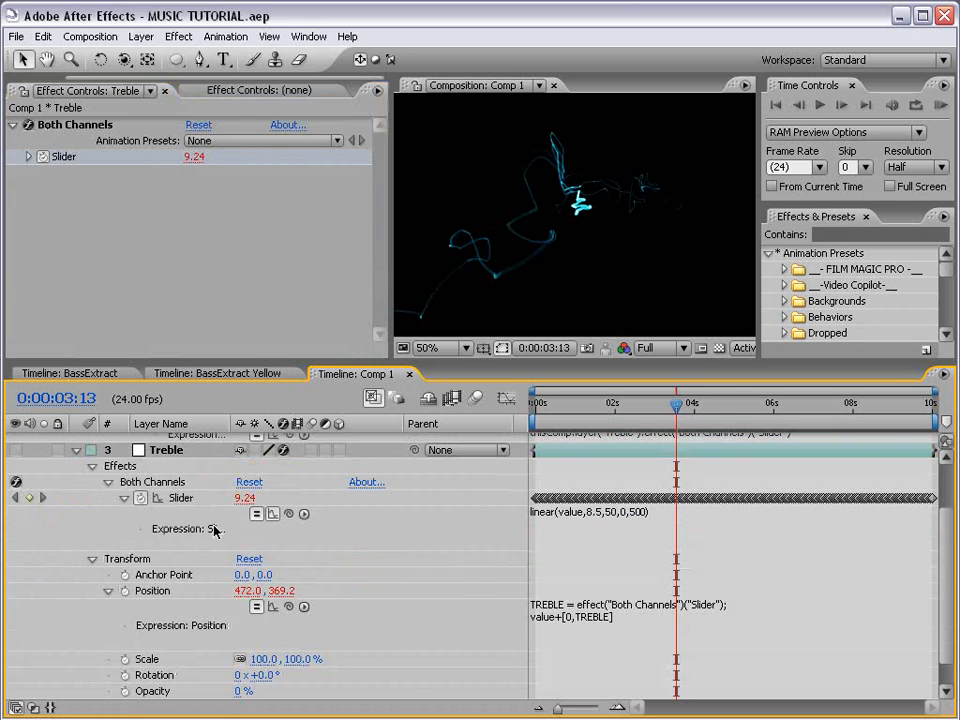
{"action": "left_click", "coordinate": [636, 512]}
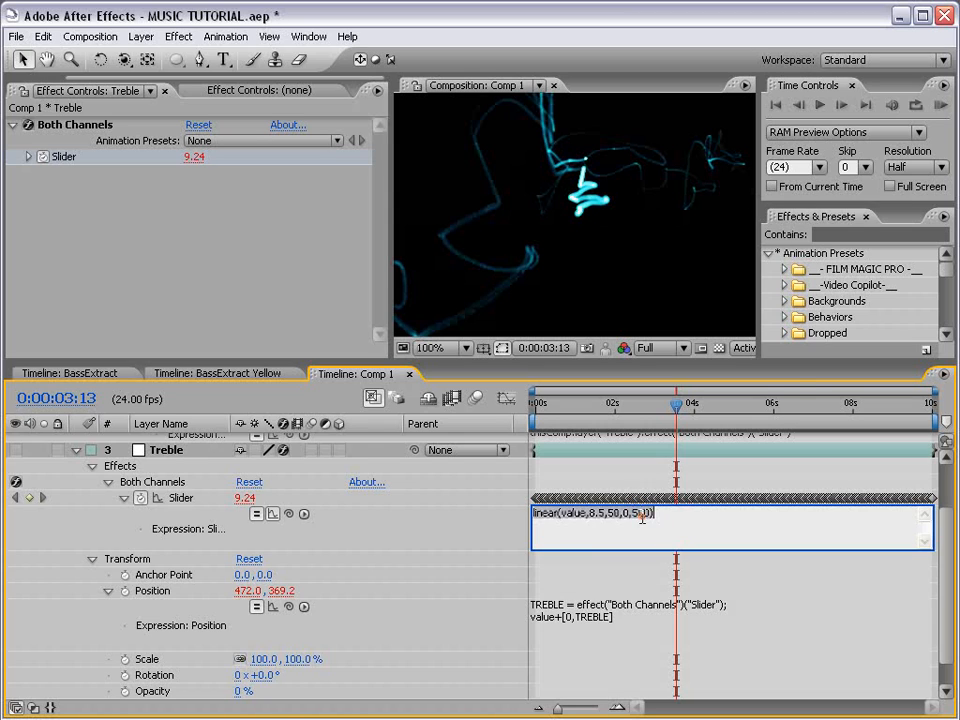
{"action": "left_click", "coordinate": [640, 514]}
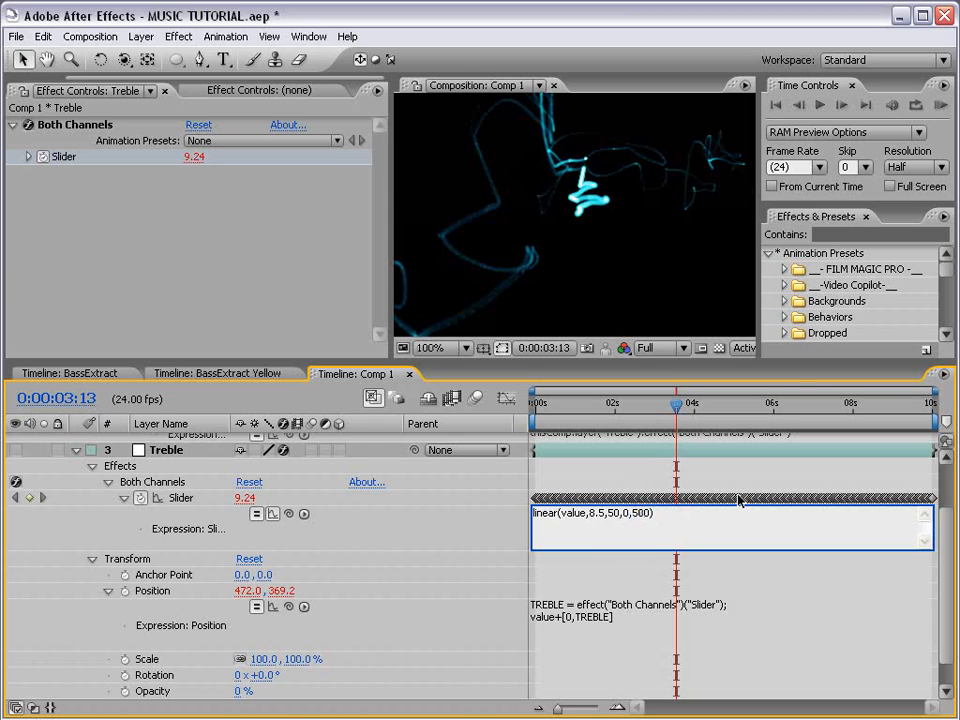
{"action": "key", "text": "BackSpace"}
{"action": "type", "text": "8"}
{"action": "left_click", "coordinate": [738, 498]}
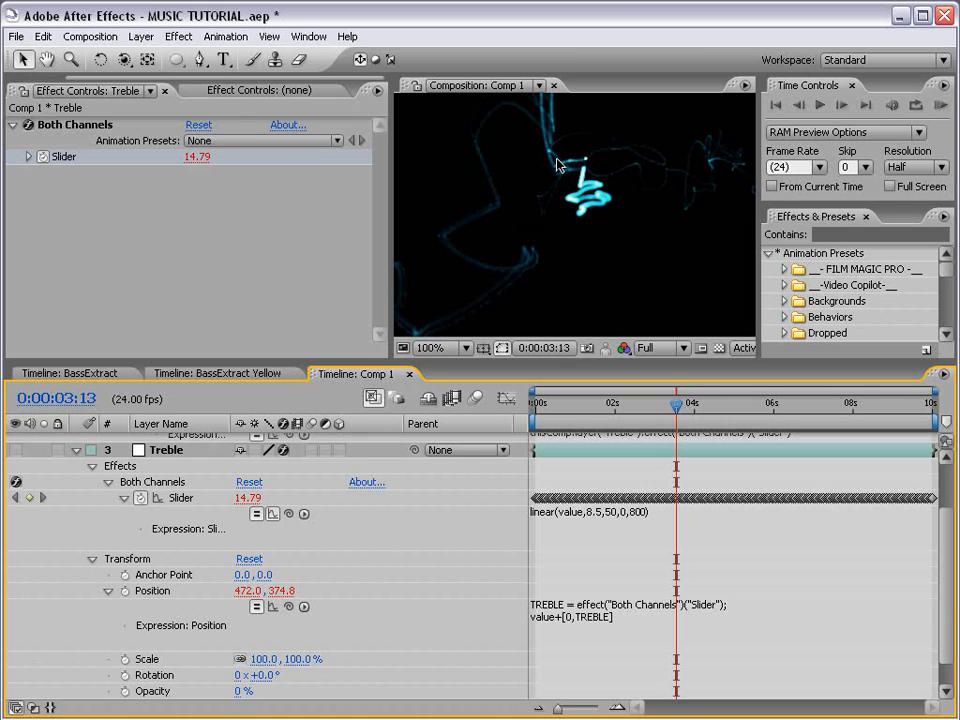
{"action": "key", "text": "comma"}
{"action": "key", "text": "comma"}
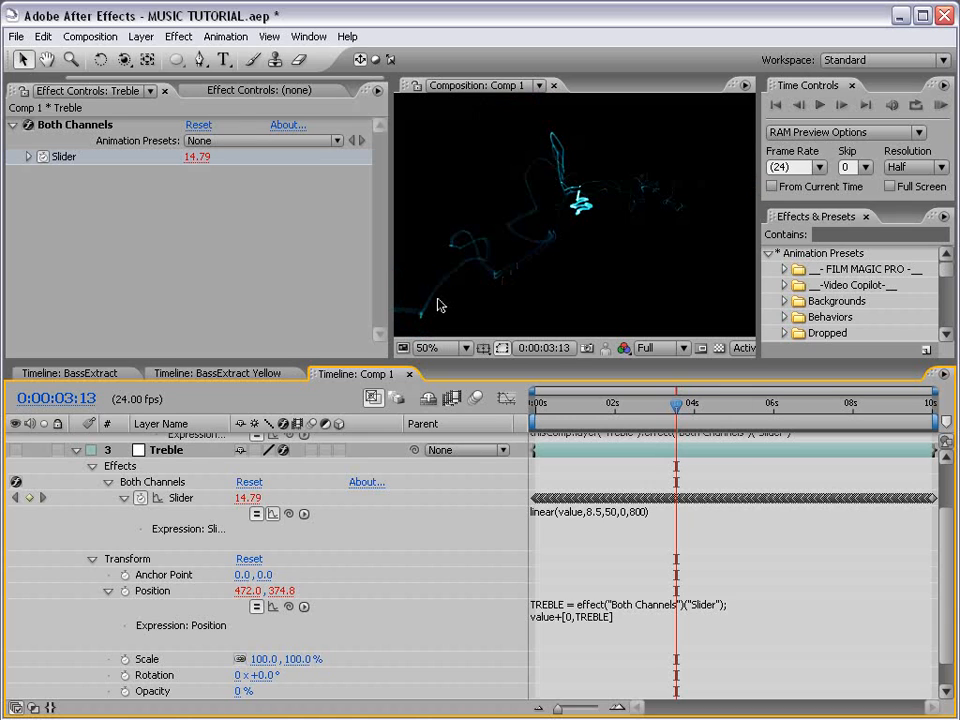
Step: Reduce the maximum output in the Treble Slider expression to 700 and collapse the Treble layer's properties
{"action": "left_click", "coordinate": [652, 513]}
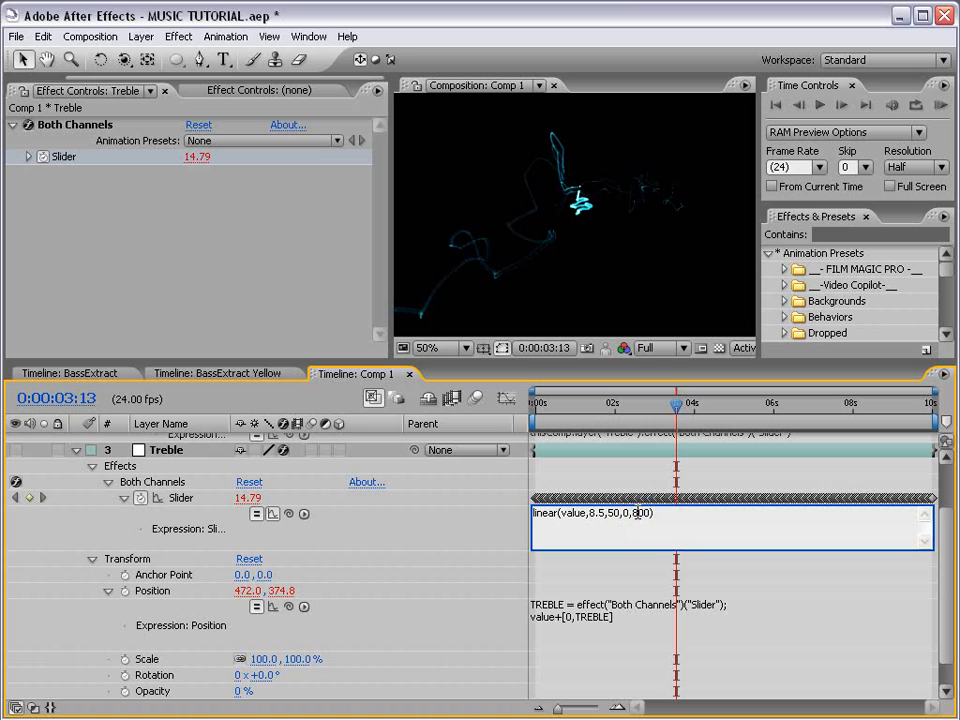
{"action": "type", "text": "7"}
{"action": "key", "text": "KP_Enter"}
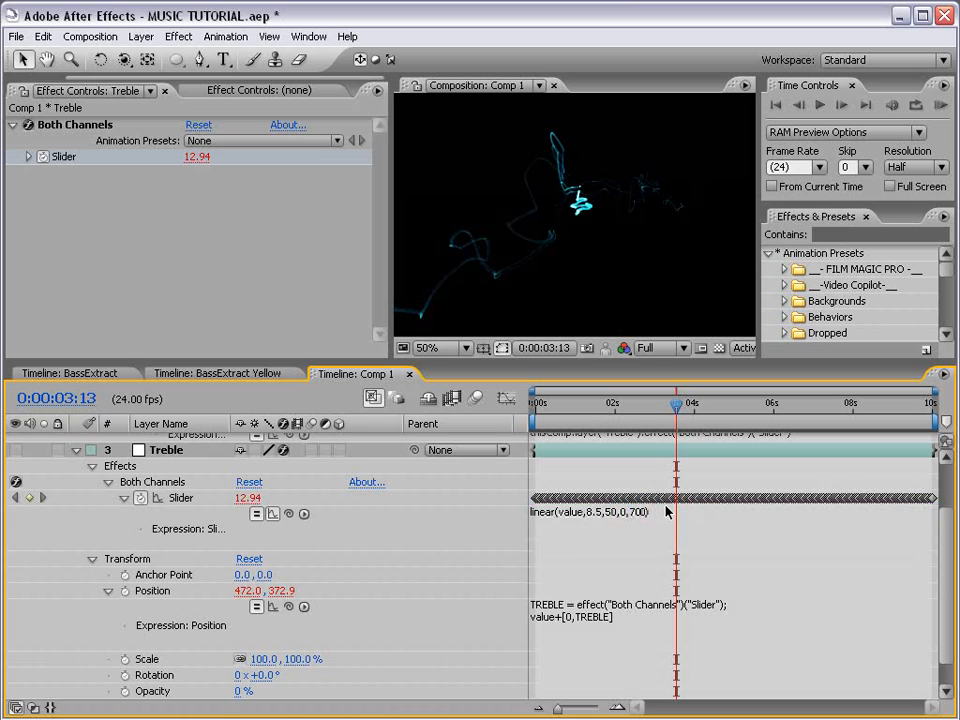
{"action": "left_click", "coordinate": [76, 450]}
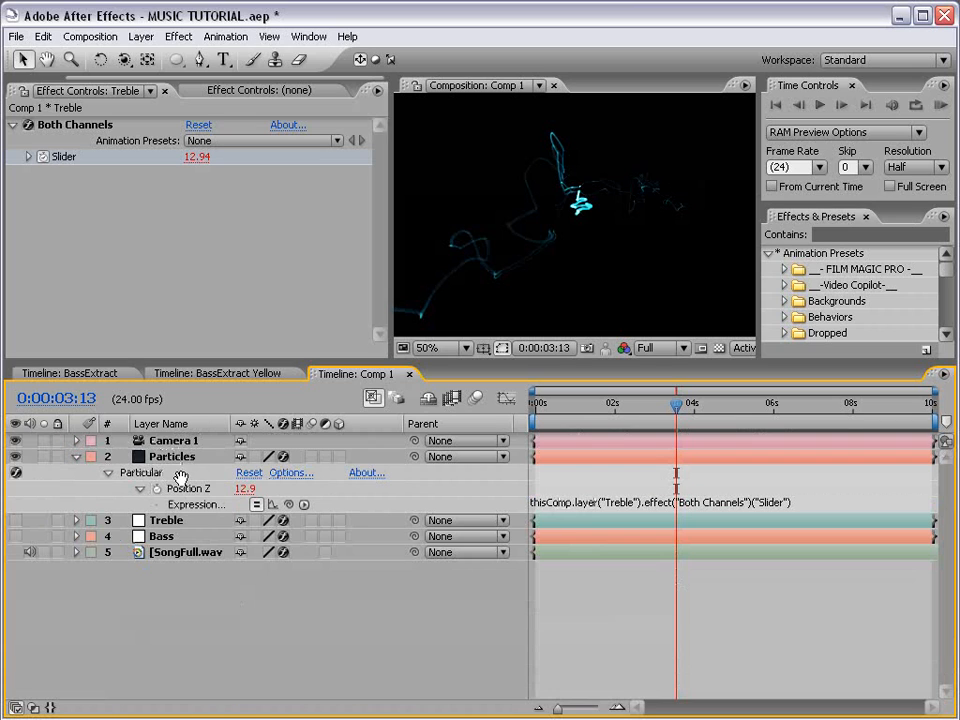
Step: Raise the Particles layer's Particles/sec above 20000, set the particle Opacity to 10 and inspect the trail enlarged
{"action": "left_click", "coordinate": [140, 456]}
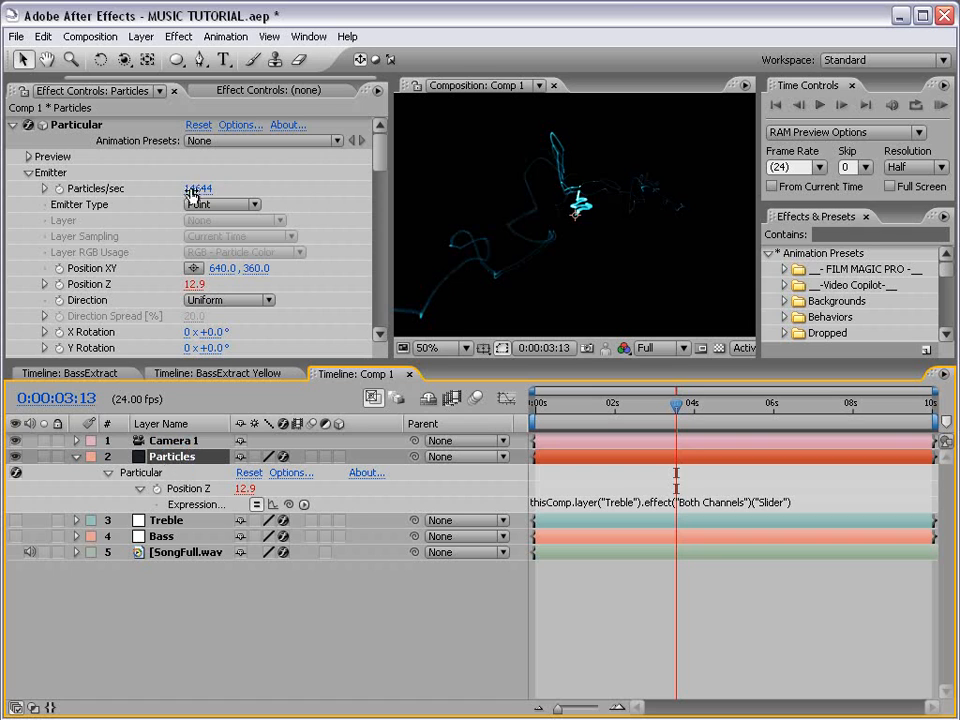
{"action": "left_click_drag", "start_coordinate": [200, 190], "coordinate": [956, 139]}
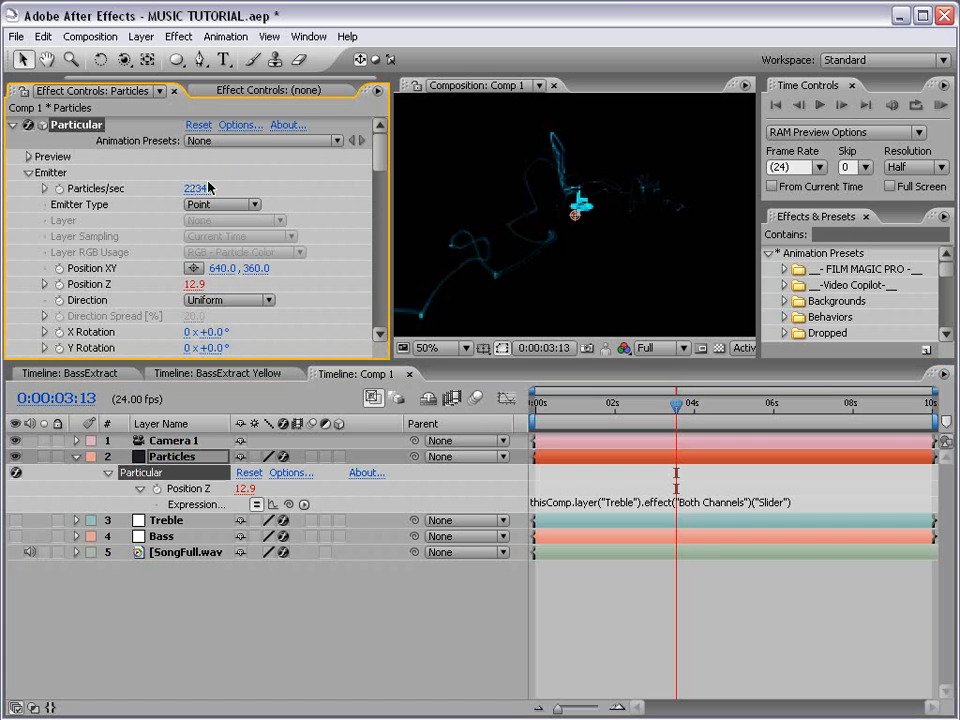
{"action": "left_click_drag", "start_coordinate": [380, 158], "coordinate": [380, 235]}
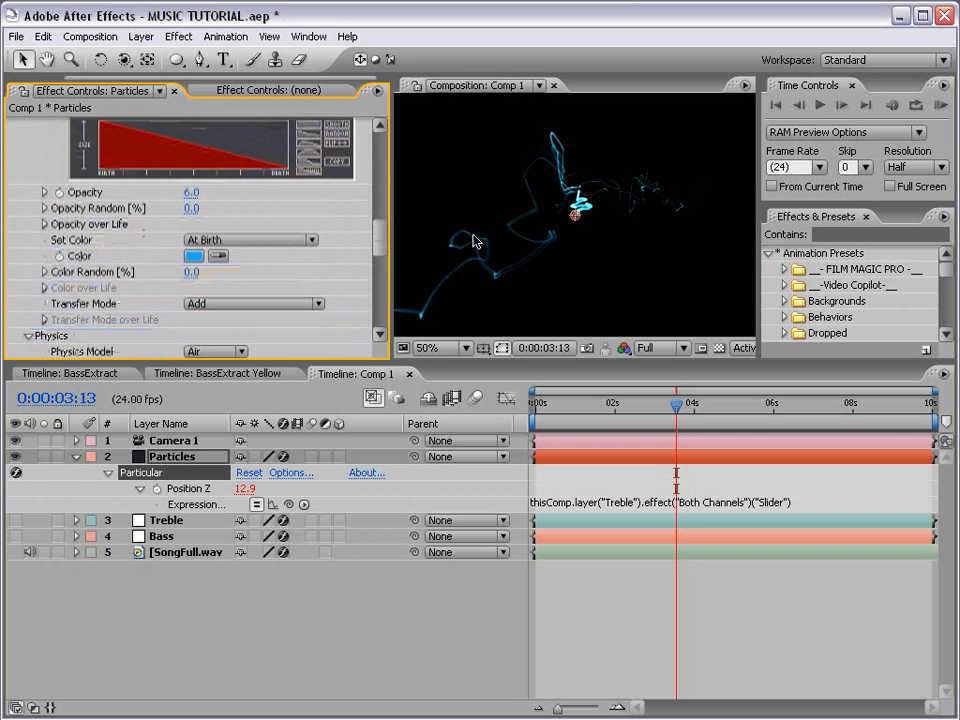
{"action": "left_click", "coordinate": [190, 192]}
{"action": "type", "text": "10"}
{"action": "key", "text": "Return"}
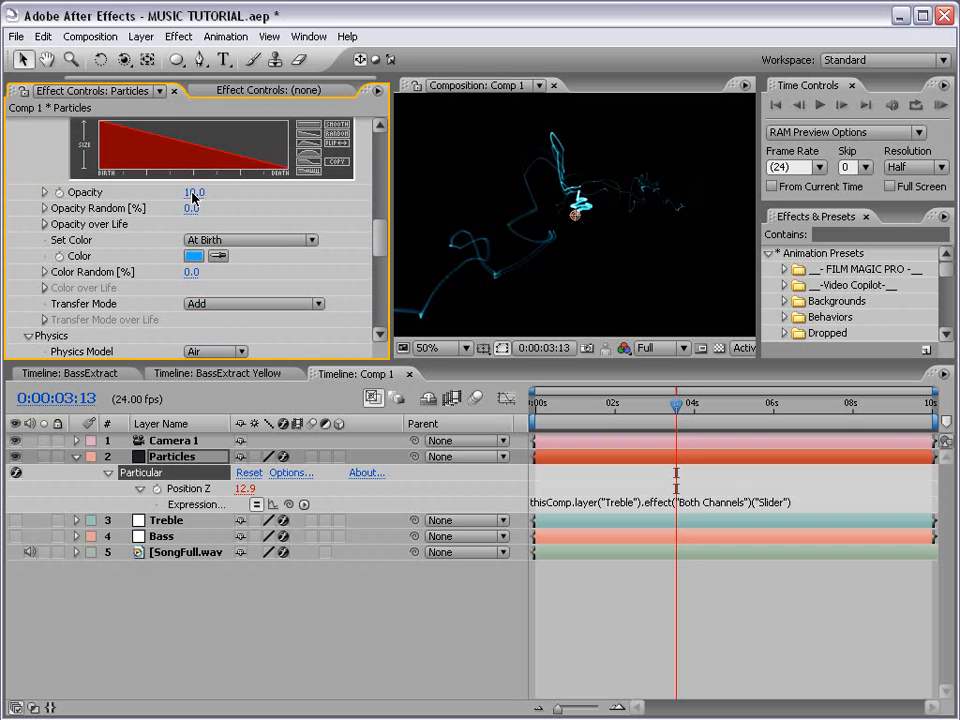
{"action": "key", "text": "grave"}
{"action": "scroll", "coordinate": [540, 422], "scroll_direction": "up", "scroll_amount": 1}
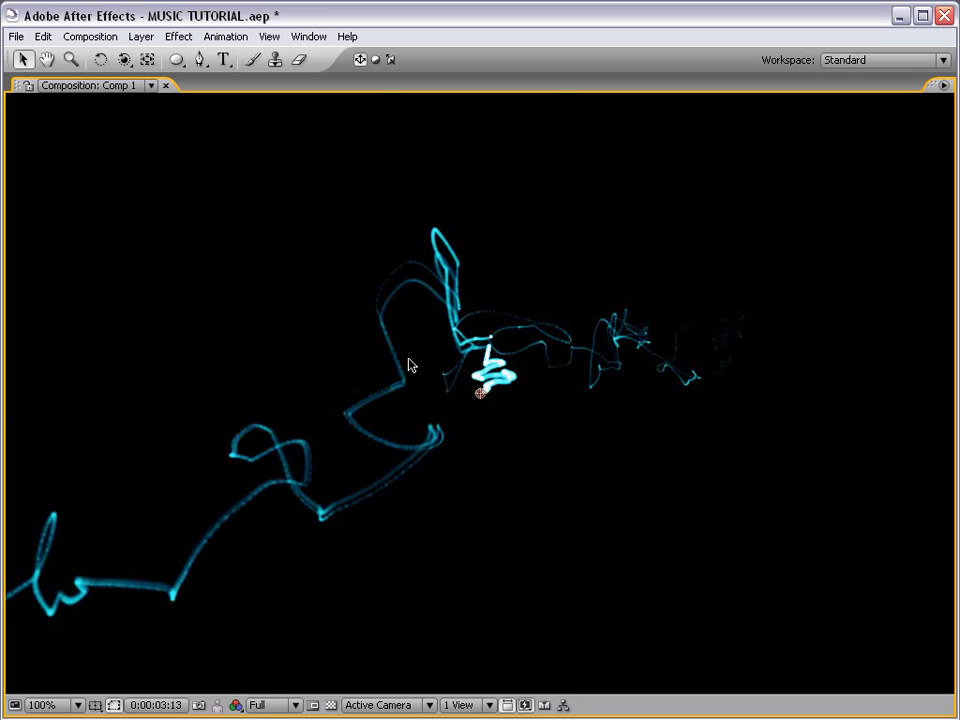
{"action": "scroll", "coordinate": [462, 218], "scroll_direction": "down", "scroll_amount": 1}
{"action": "key", "text": "grave"}
Step: Increase the emitter's Particles/sec to 36804 and check the denser streaks in an enlarged composition view
{"action": "left_click_drag", "start_coordinate": [381, 245], "coordinate": [385, 138]}
{"action": "left_click_drag", "start_coordinate": [197, 190], "coordinate": [760, 190]}
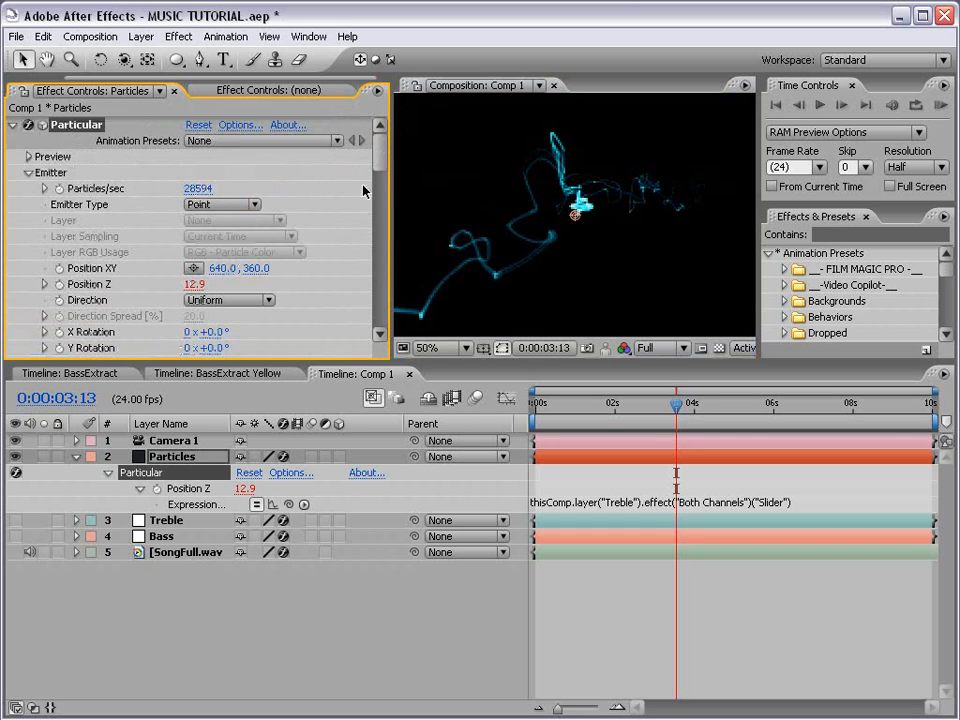
{"action": "left_click_drag", "start_coordinate": [200, 188], "coordinate": [918, 184]}
{"action": "key", "text": "grave"}
{"action": "scroll", "coordinate": [518, 371], "scroll_direction": "up", "scroll_amount": 1}
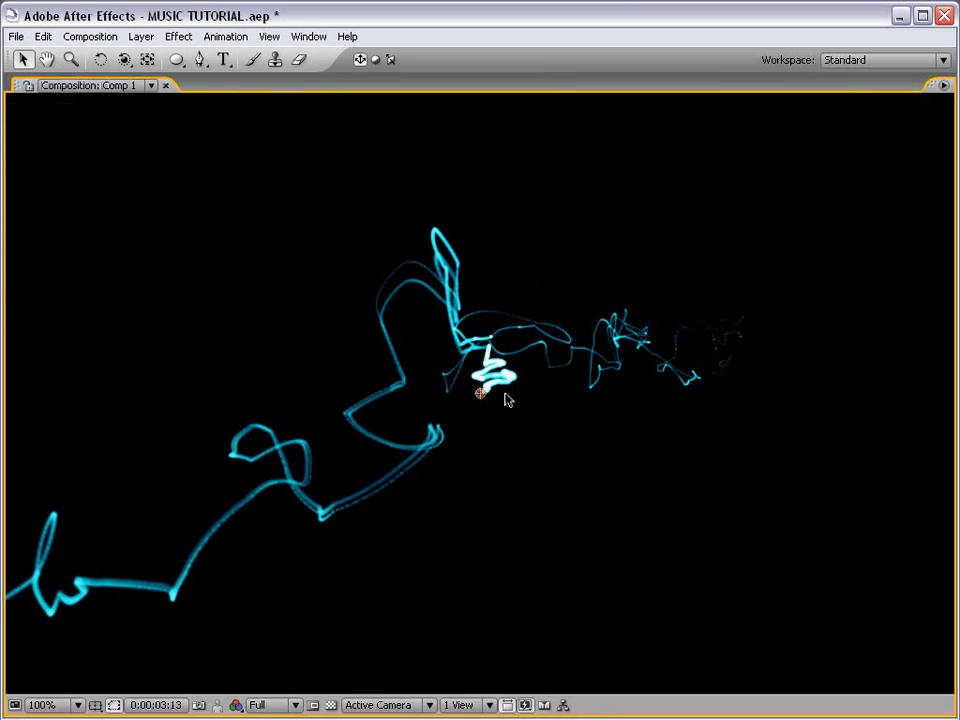
{"action": "scroll", "coordinate": [573, 358], "scroll_direction": "down", "scroll_amount": 1}
{"action": "key", "text": "grave"}
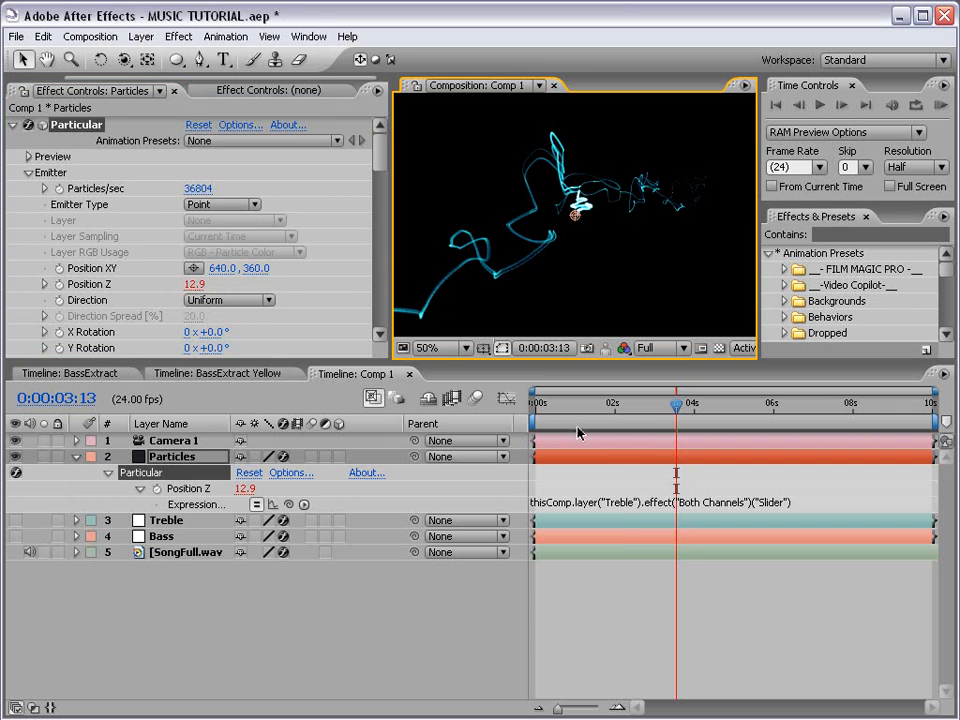
Step: Make the composition view larger and RAM preview the animation from 0:00:00:00
{"action": "left_click_drag", "start_coordinate": [623, 409], "coordinate": [528, 410]}
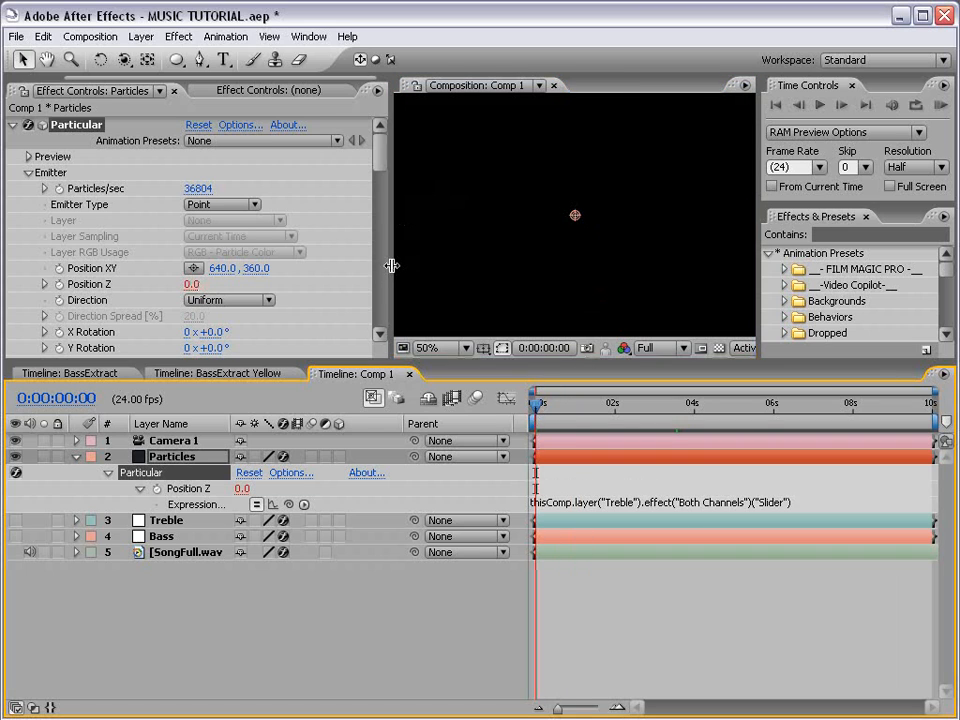
{"action": "left_click_drag", "start_coordinate": [391, 266], "coordinate": [218, 276]}
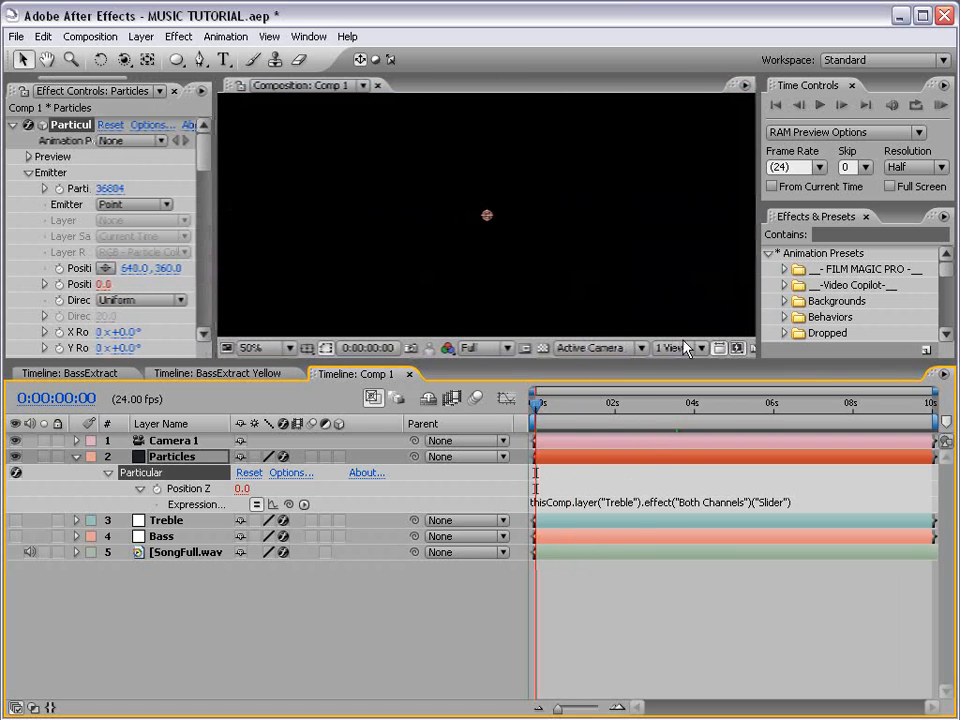
{"action": "left_click", "coordinate": [942, 105]}
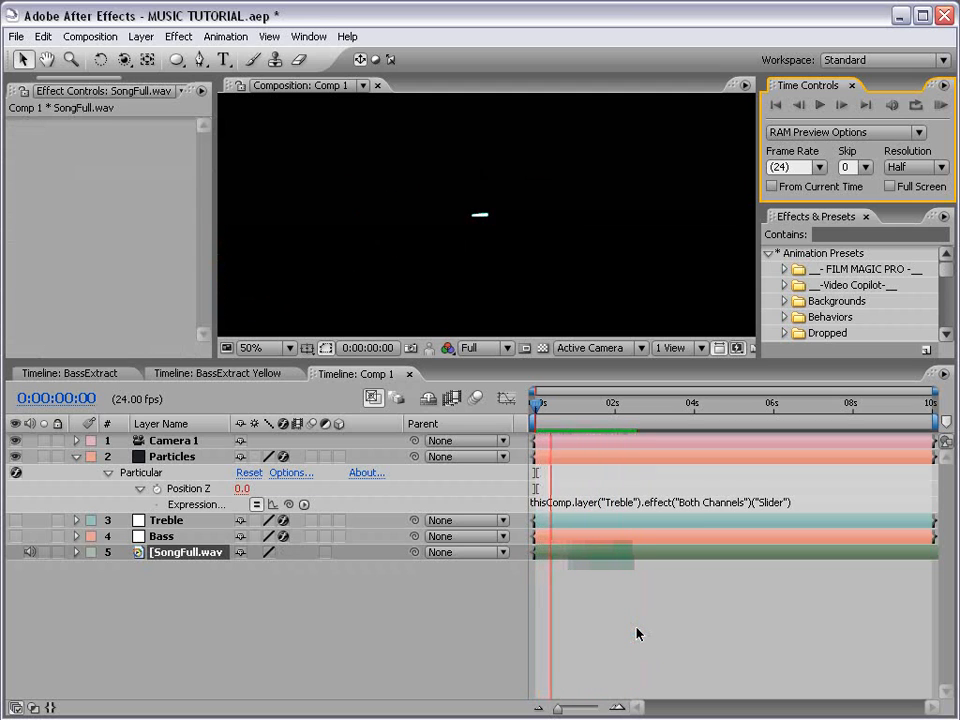
{"action": "left_click", "coordinate": [683, 624]}
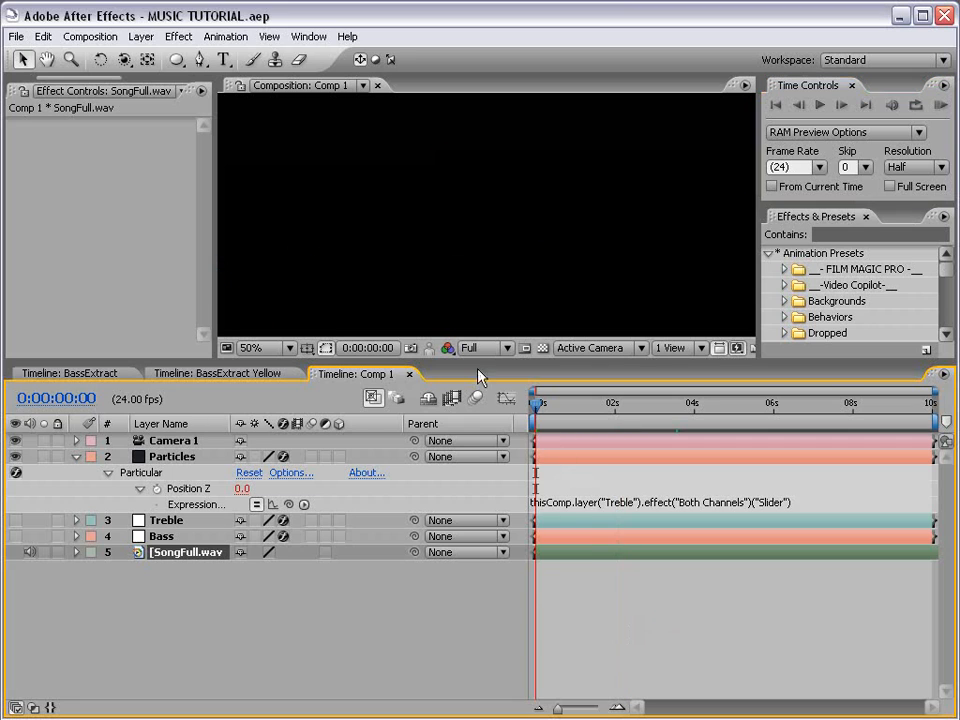
{"action": "left_click_drag", "start_coordinate": [470, 365], "coordinate": [469, 392]}
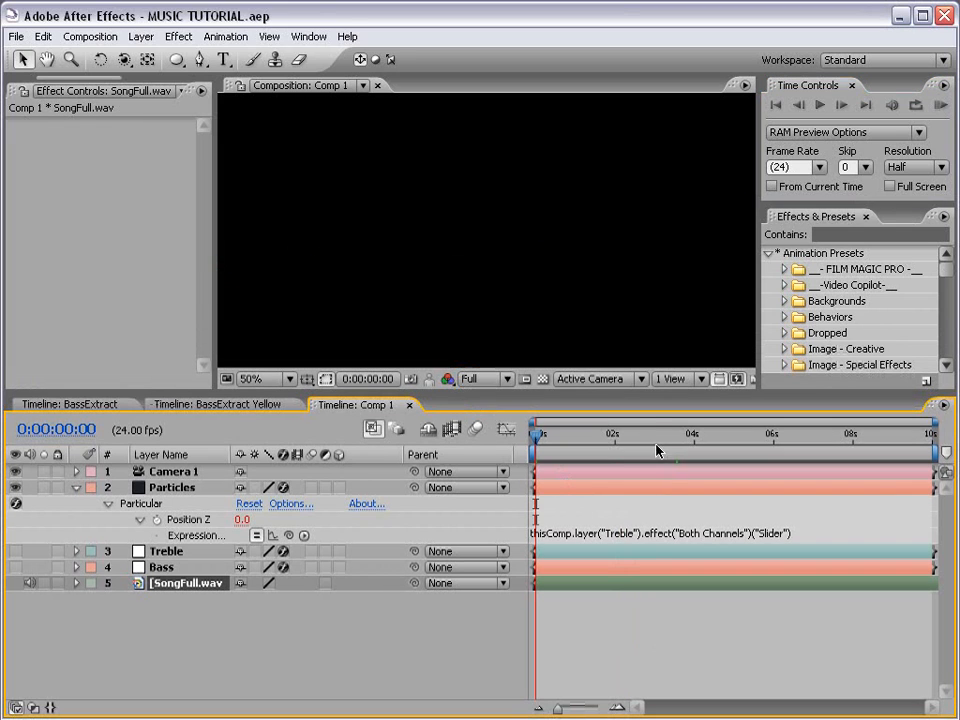
Step: Go to 0:00:04:09, collapse the Particles layer's properties and make the composition view taller
{"action": "left_click_drag", "start_coordinate": [645, 437], "coordinate": [710, 435]}
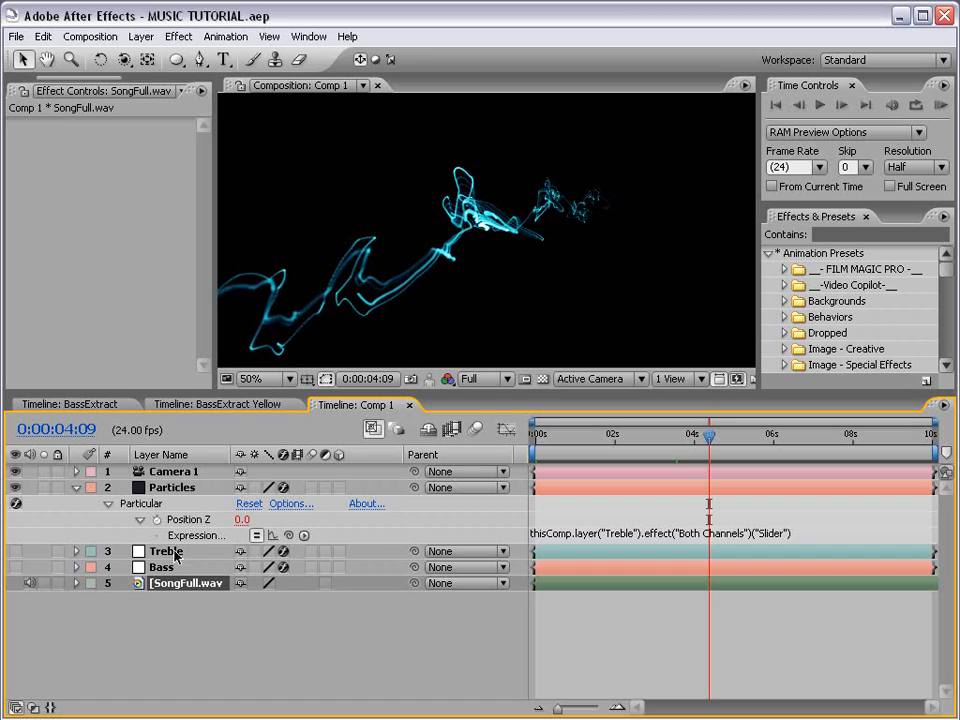
{"action": "left_click", "coordinate": [76, 488]}
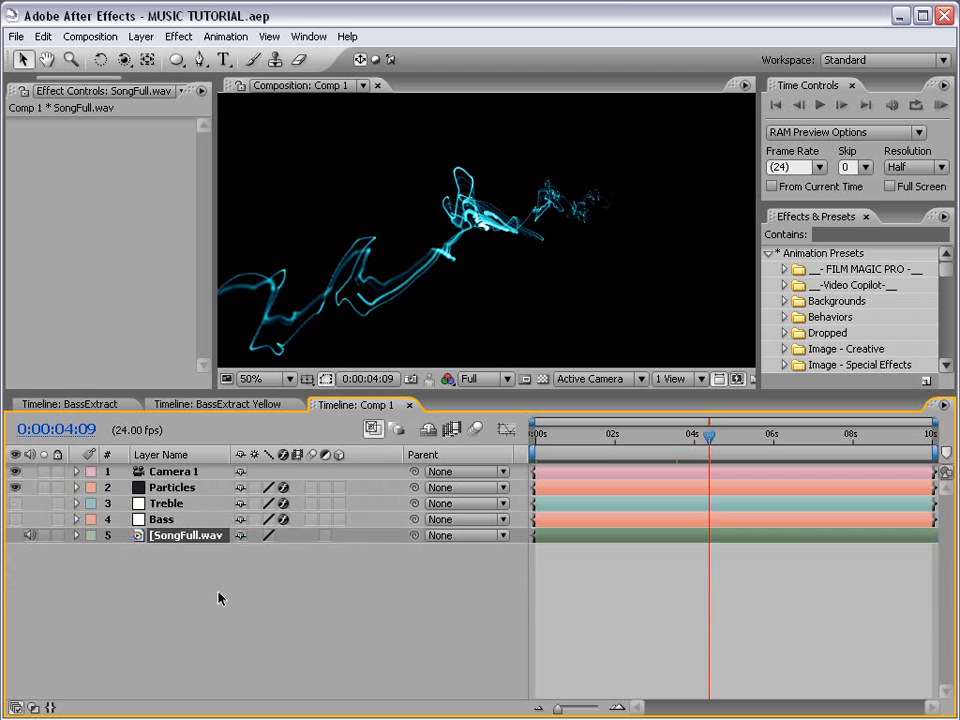
{"action": "left_click_drag", "start_coordinate": [325, 389], "coordinate": [325, 459]}
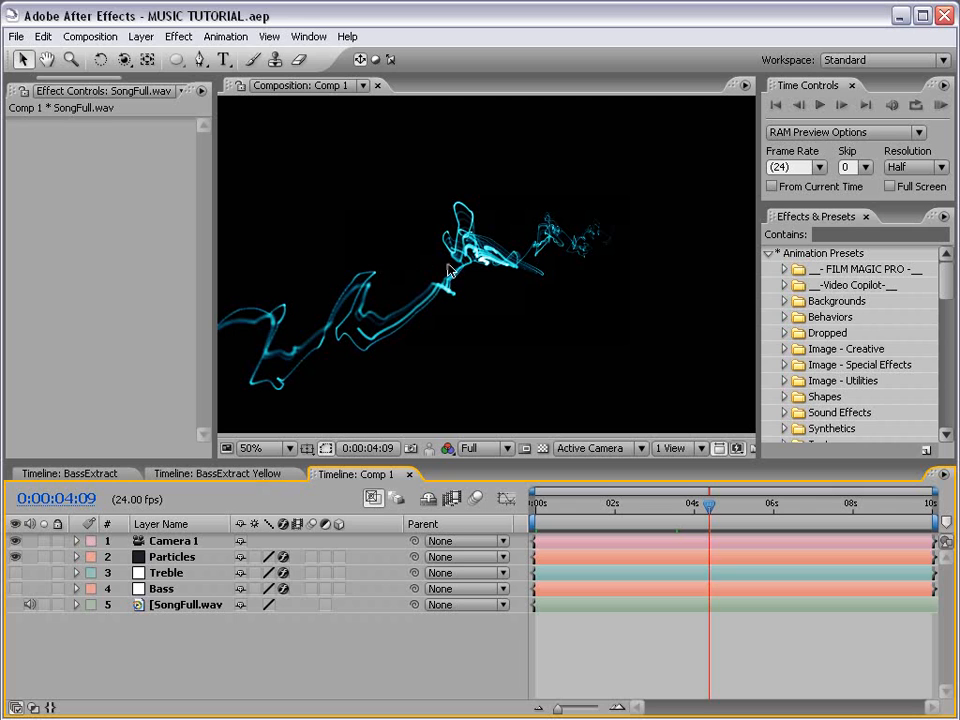
Step: Collapse the Particular settings of the Particles layer and duplicate that layer
{"action": "left_click", "coordinate": [172, 557]}
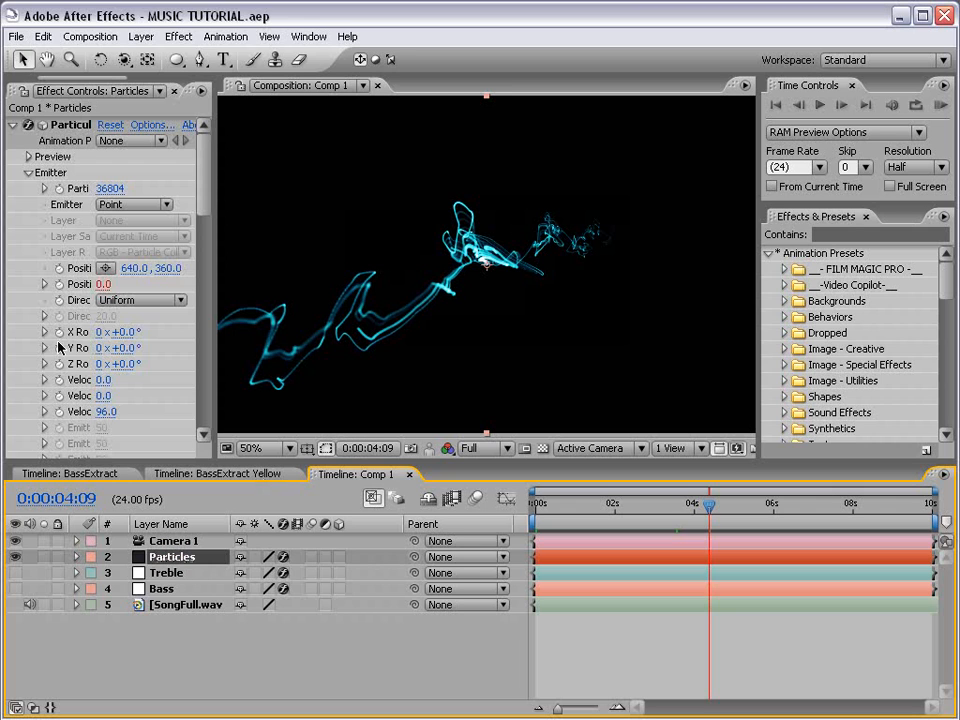
{"action": "left_click", "coordinate": [13, 125]}
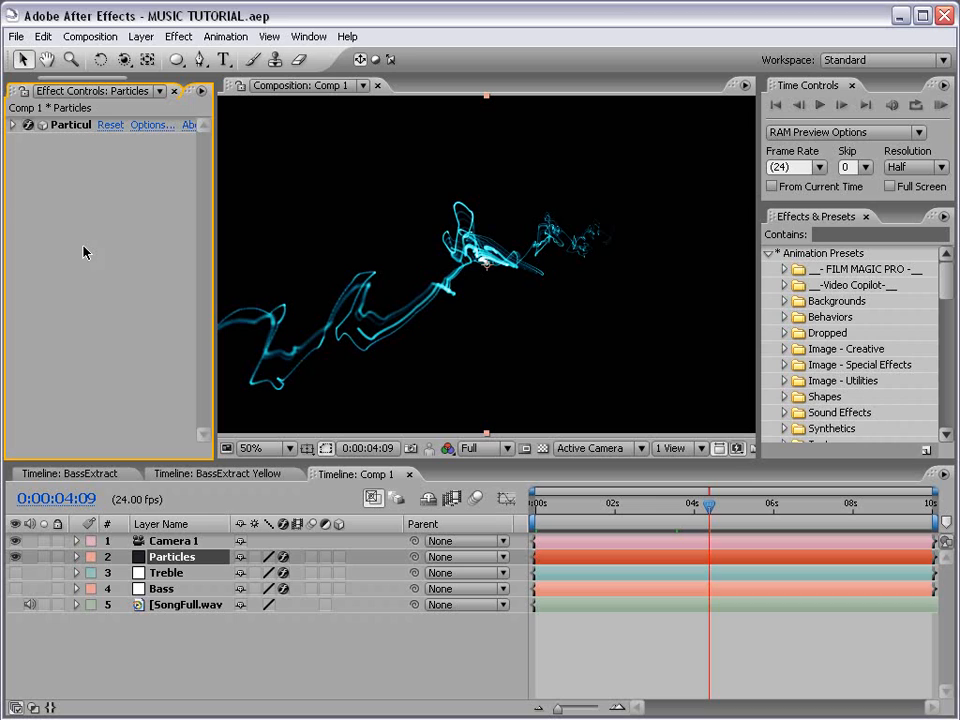
{"action": "left_click", "coordinate": [184, 632]}
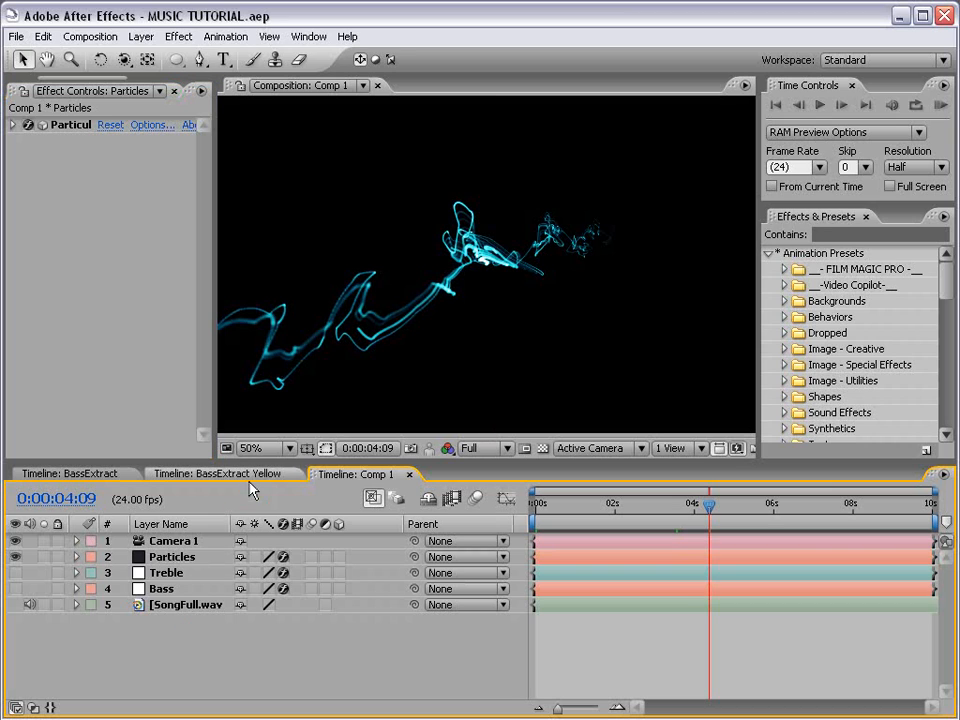
{"action": "left_click", "coordinate": [219, 558]}
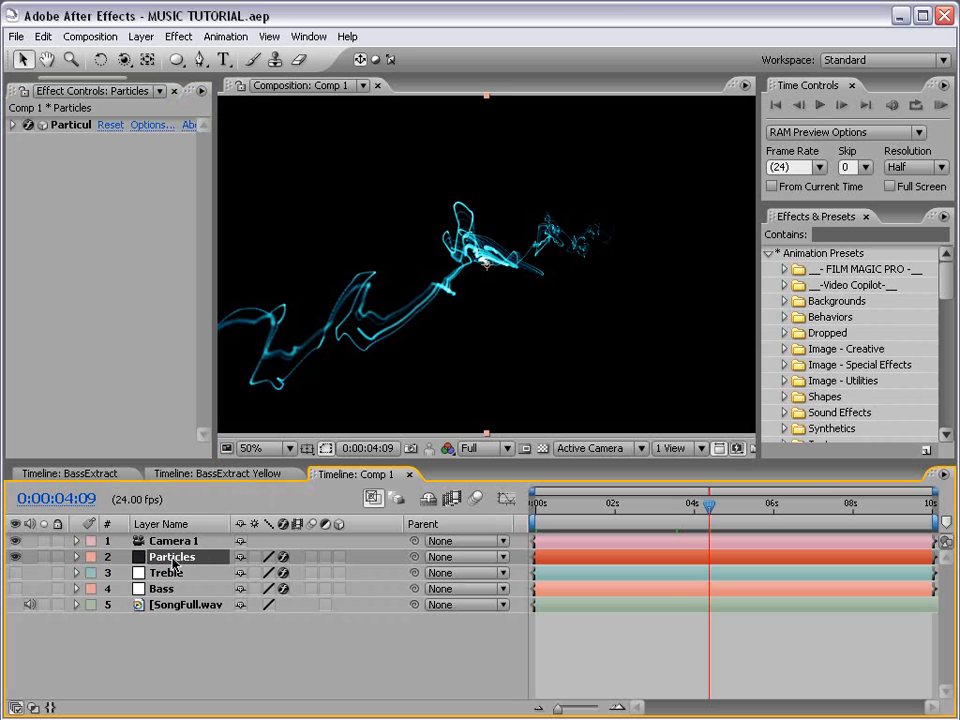
{"action": "left_click", "coordinate": [43, 36]}
{"action": "left_click", "coordinate": [88, 198]}
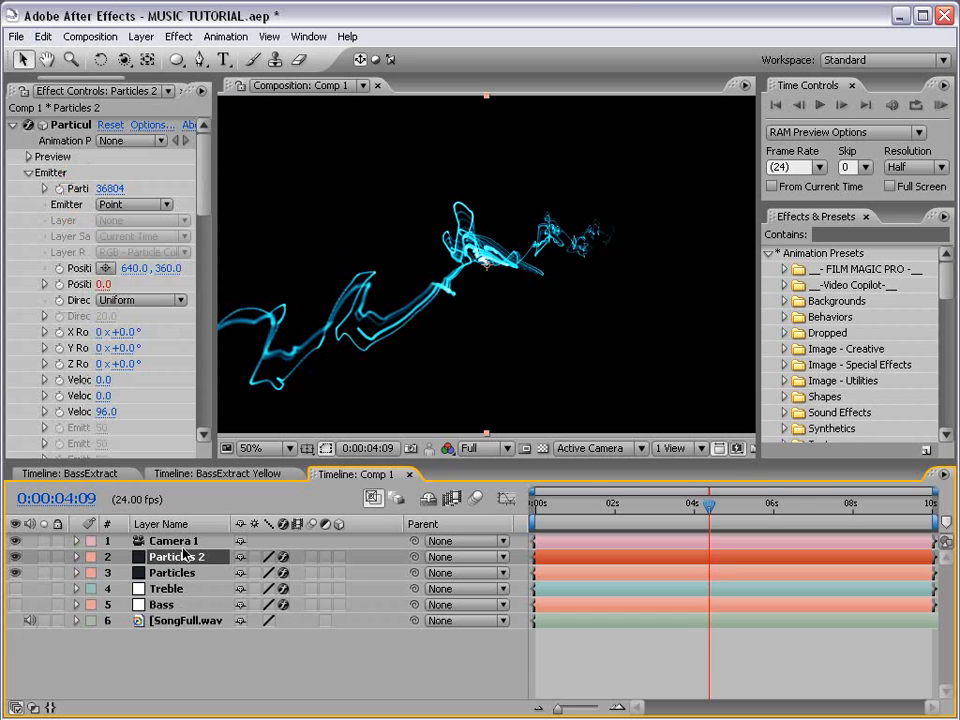
Step: Change the Particular particle Color of the Particles 2 layer to green with a hue of 120°
{"action": "left_click_drag", "start_coordinate": [210, 246], "coordinate": [303, 300]}
{"action": "scroll", "coordinate": [300, 244], "scroll_direction": "down", "scroll_amount": 5}
{"action": "left_click", "coordinate": [152, 300]}
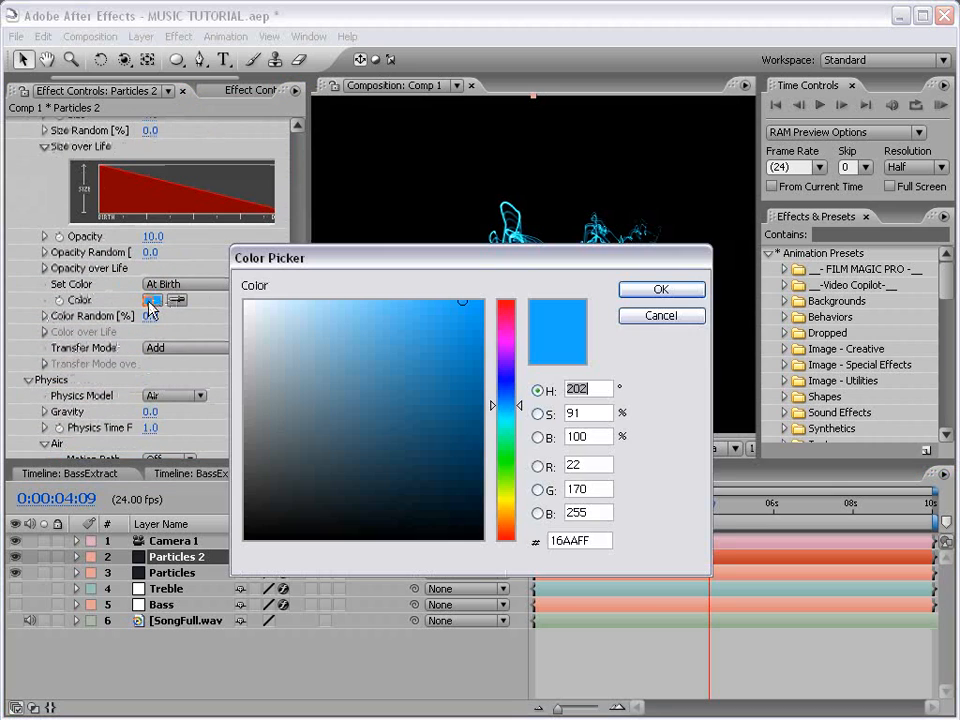
{"action": "left_click_drag", "start_coordinate": [500, 341], "coordinate": [512, 458]}
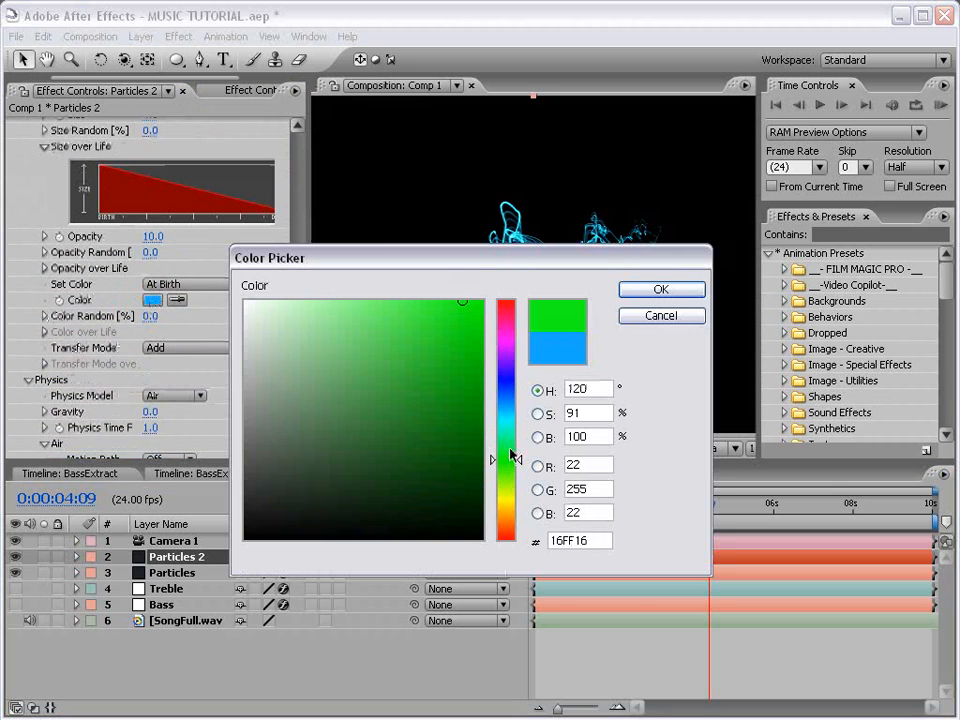
{"action": "left_click", "coordinate": [662, 292]}
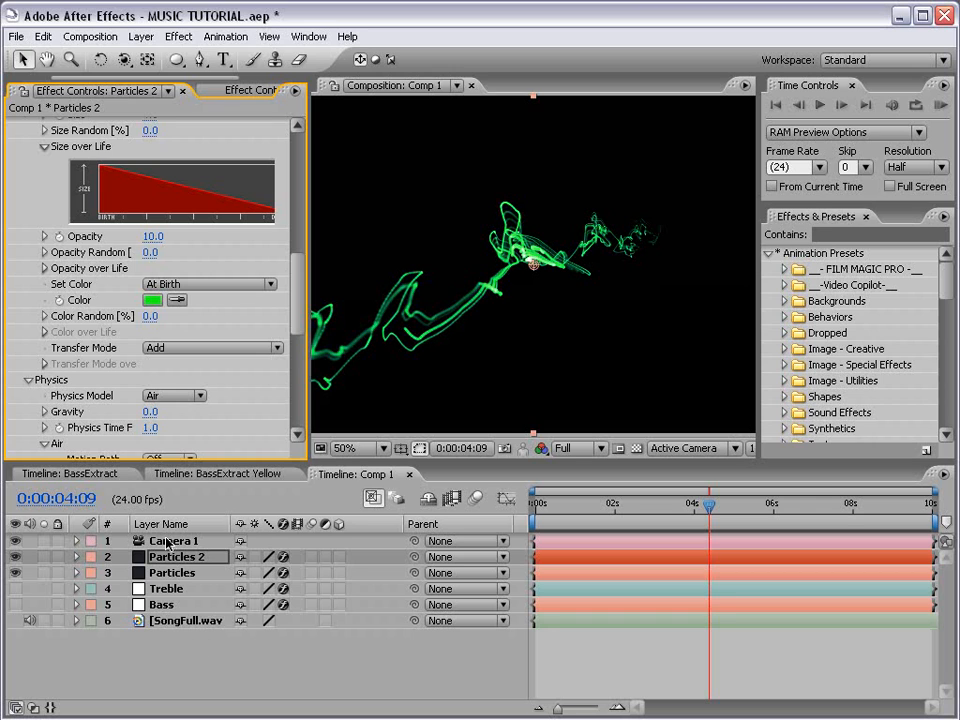
Step: Edit the Position Z expression of Particles 2 so it references the Bass layer instead of Treble
{"action": "left_click_drag", "start_coordinate": [298, 300], "coordinate": [298, 175]}
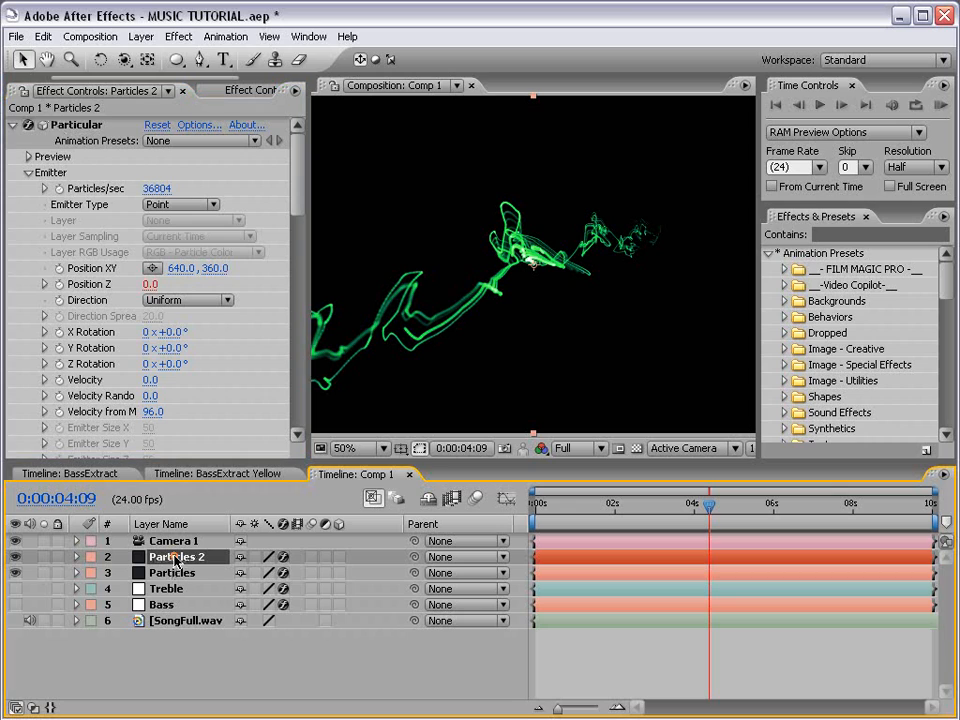
{"action": "key", "text": "e"}
{"action": "key", "text": "e"}
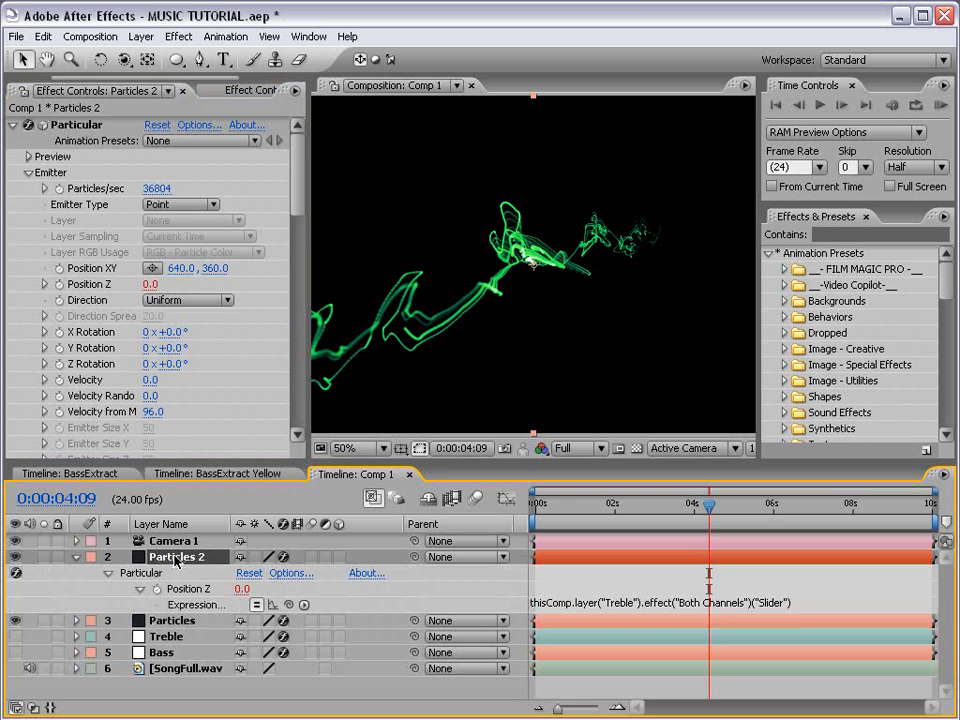
{"action": "left_click", "coordinate": [618, 601]}
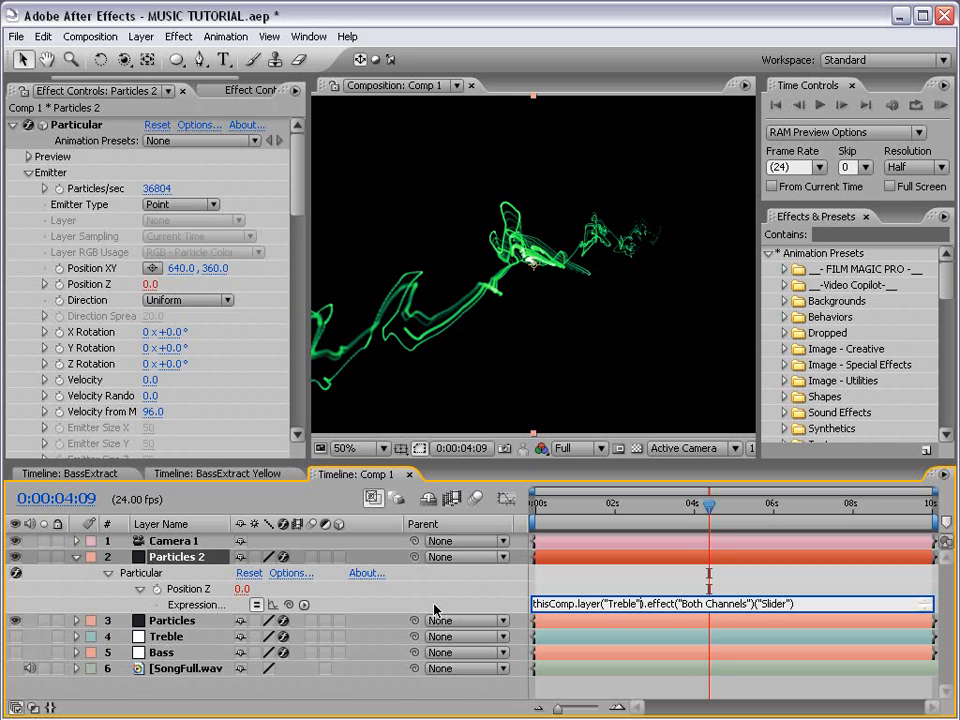
{"action": "double_click", "coordinate": [636, 603]}
{"action": "type", "text": "Bass"}
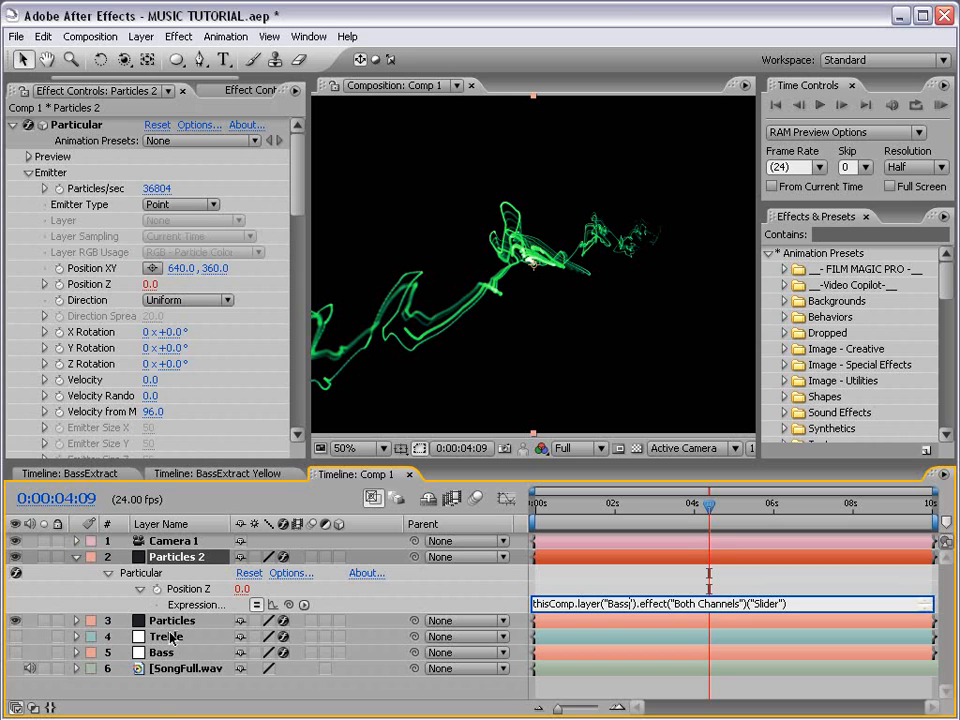
{"action": "left_click", "coordinate": [624, 591]}
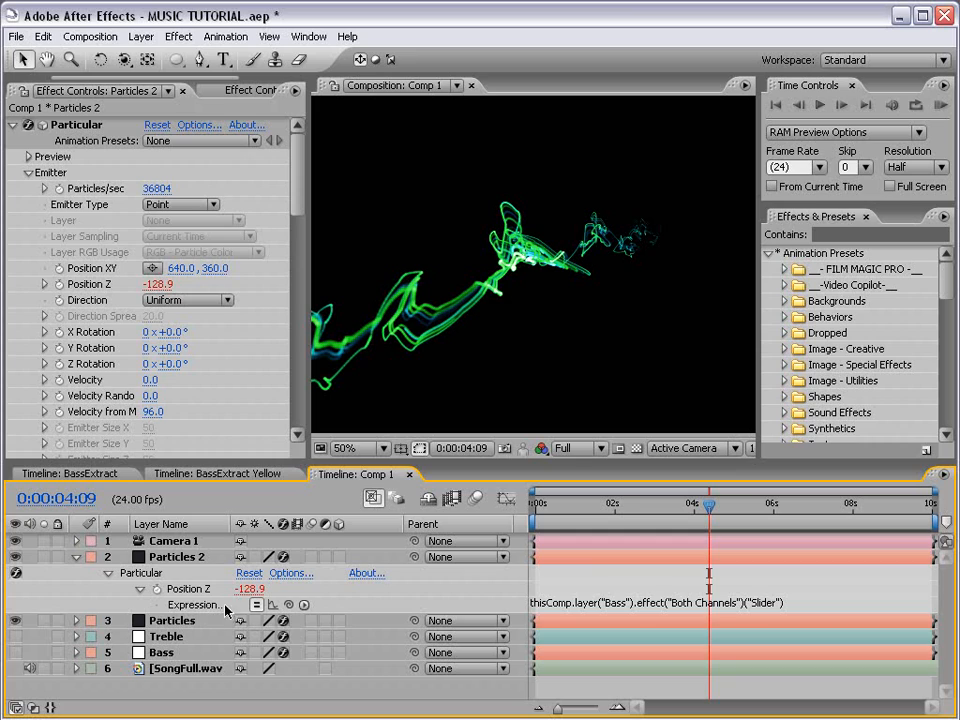
Step: Raise the Turbulence Field's Affect Position on Particles 2 to 474
{"action": "left_click", "coordinate": [568, 563]}
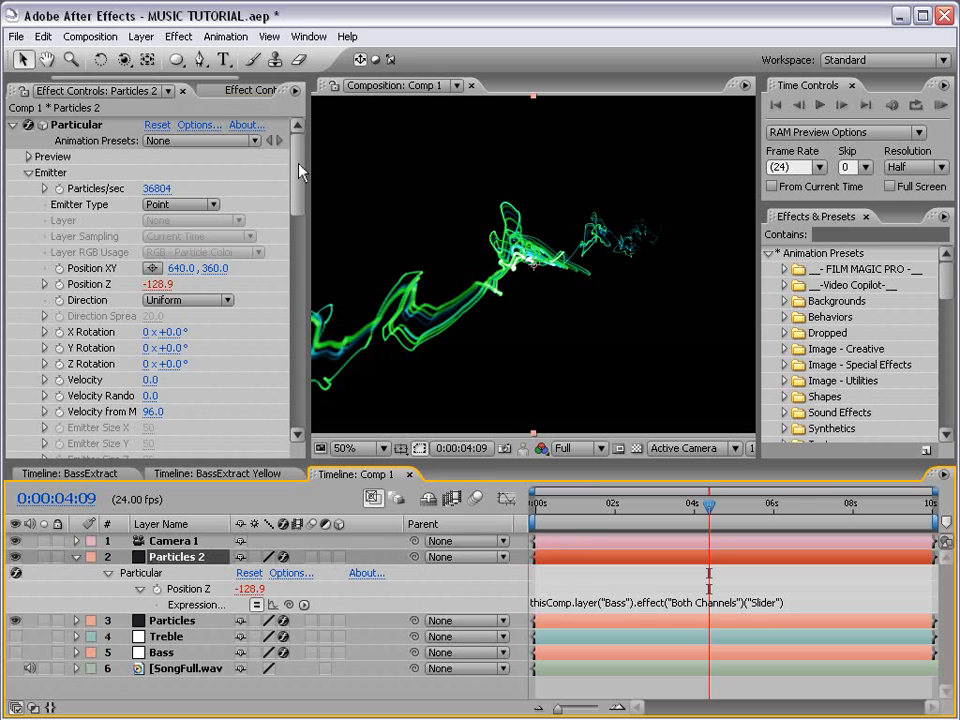
{"action": "left_click_drag", "start_coordinate": [300, 172], "coordinate": [309, 365]}
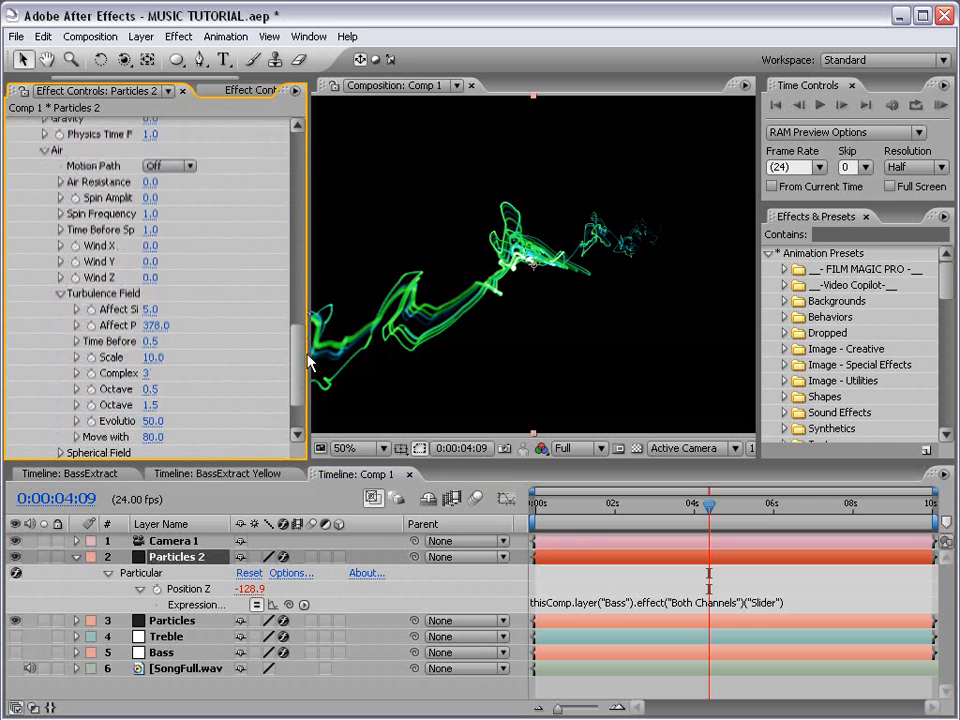
{"action": "left_click_drag", "start_coordinate": [156, 325], "coordinate": [208, 311]}
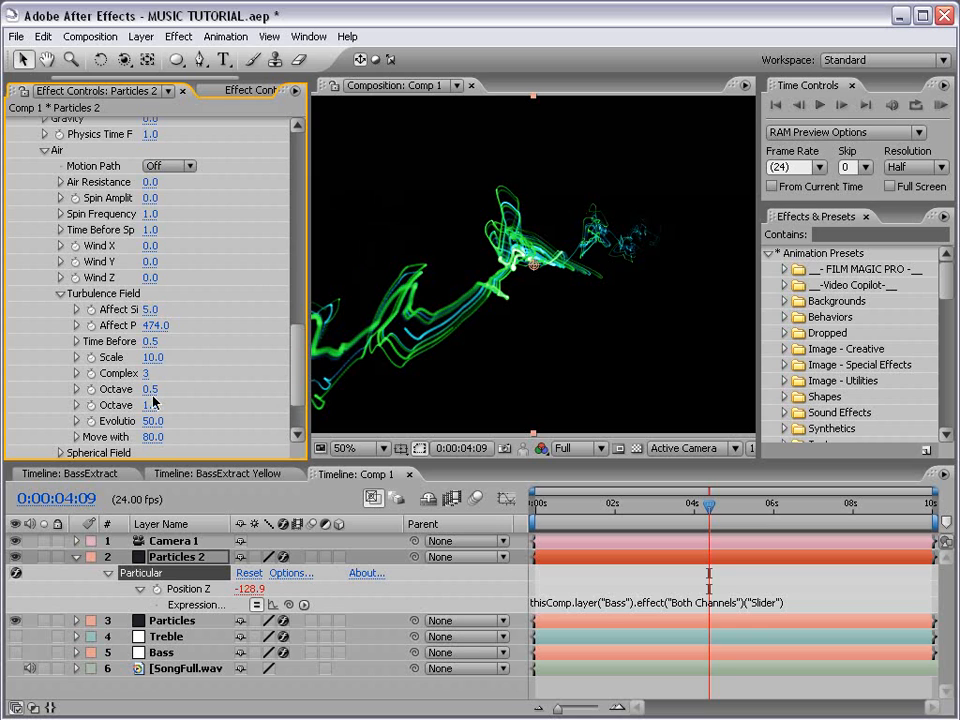
Step: Set the Turbulence Field's Octave Scale on Particles 2 to 2 and narrow the effect settings area
{"action": "left_click", "coordinate": [222, 391]}
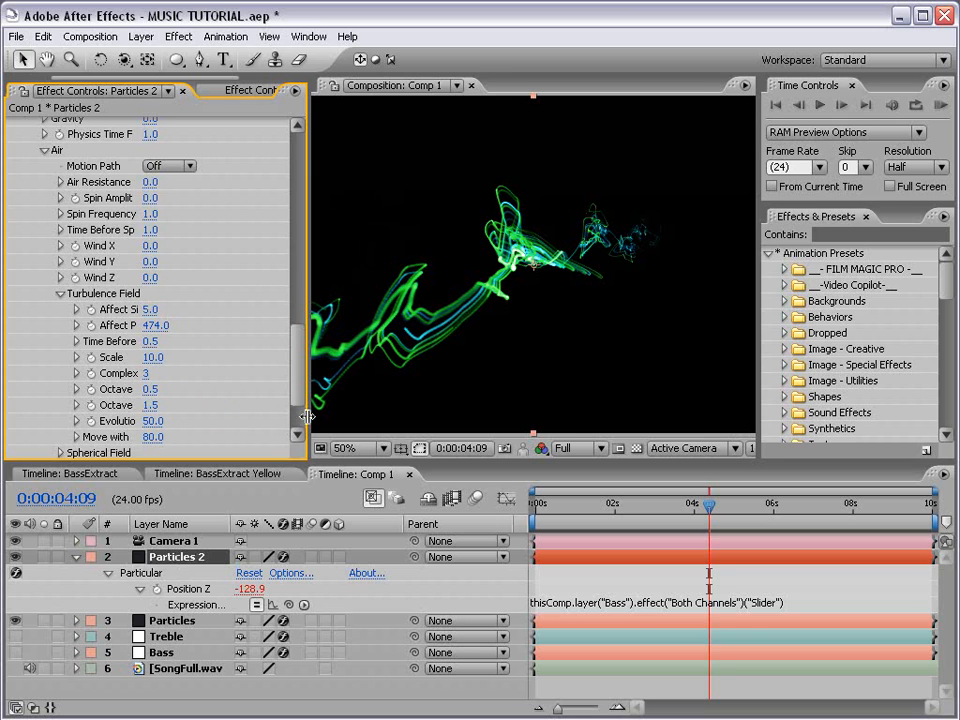
{"action": "left_click_drag", "start_coordinate": [309, 300], "coordinate": [347, 300]}
{"action": "left_click", "coordinate": [180, 405]}
{"action": "type", "text": "2"}
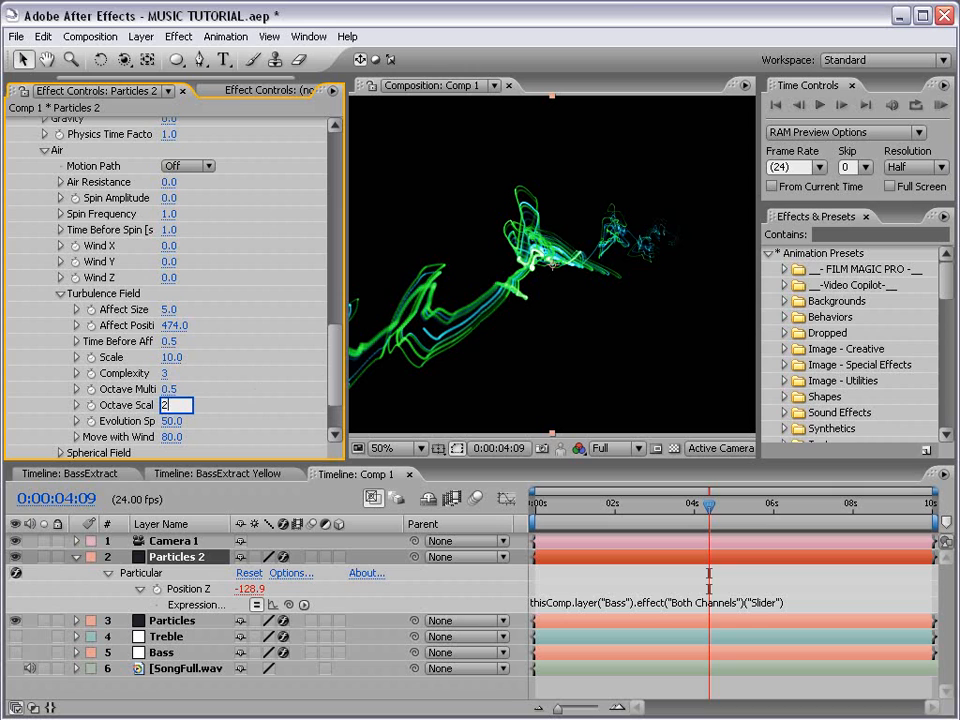
{"action": "key", "text": "Return"}
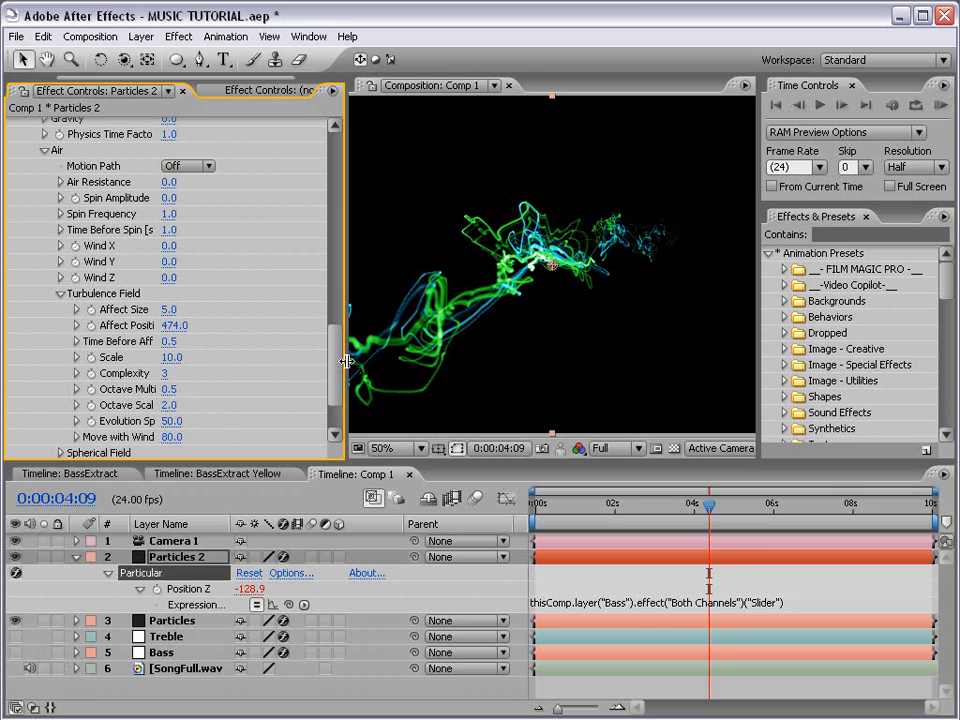
{"action": "left_click_drag", "start_coordinate": [345, 360], "coordinate": [281, 360]}
Step: Go to 0:00:00:17, reveal the Bass layer's expressions and open its Slider expression for editing
{"action": "left_click_drag", "start_coordinate": [626, 519], "coordinate": [564, 512]}
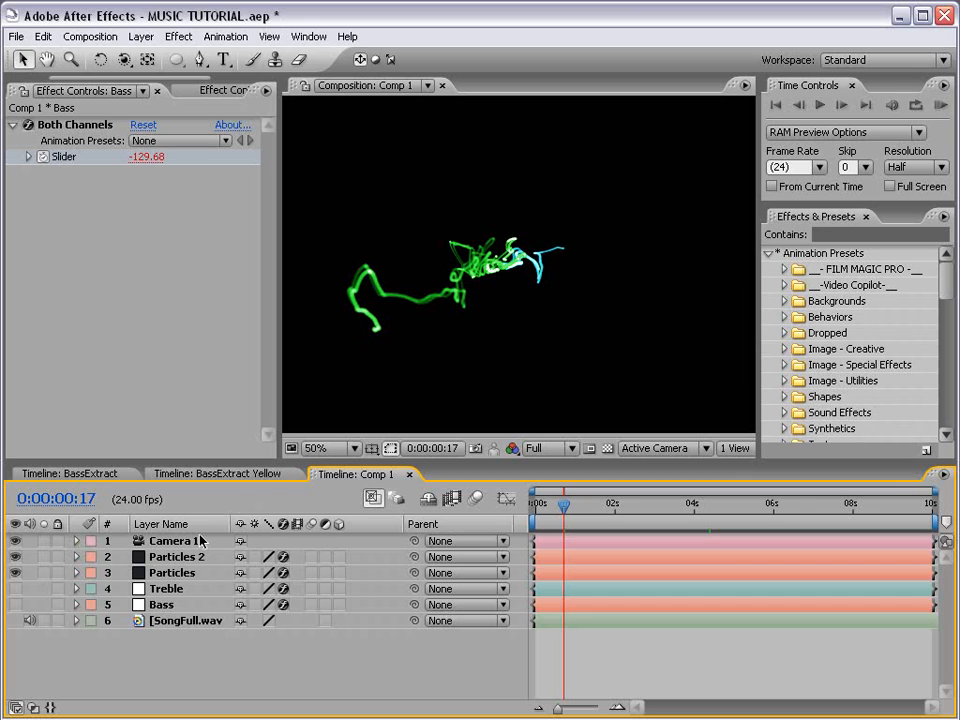
{"action": "left_click", "coordinate": [163, 604]}
{"action": "key", "text": "e"}
{"action": "key", "text": "e"}
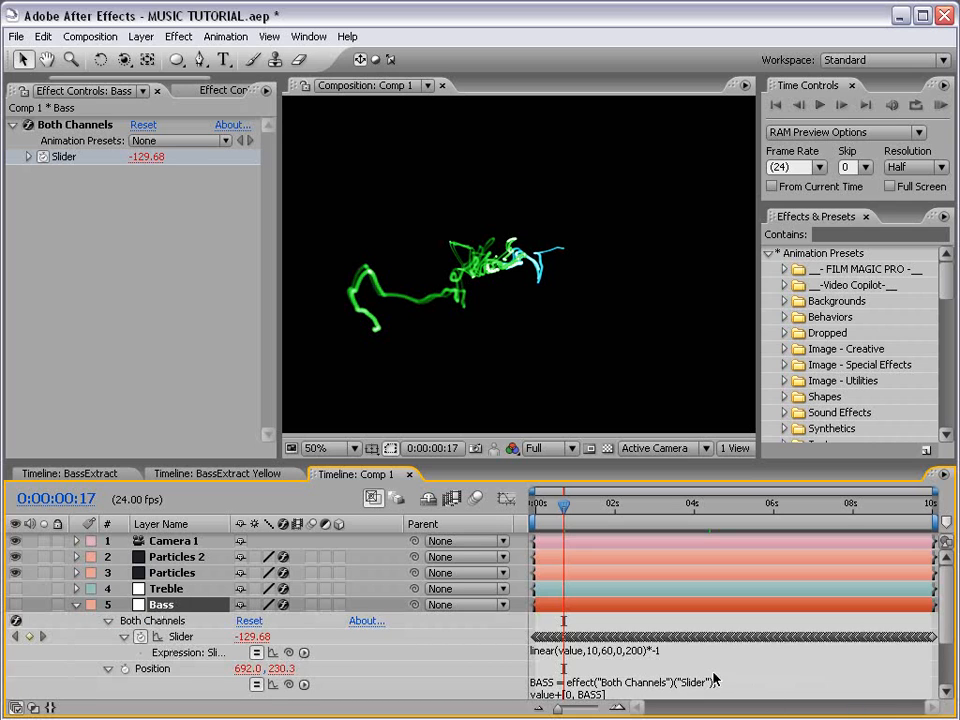
{"action": "left_click", "coordinate": [648, 655]}
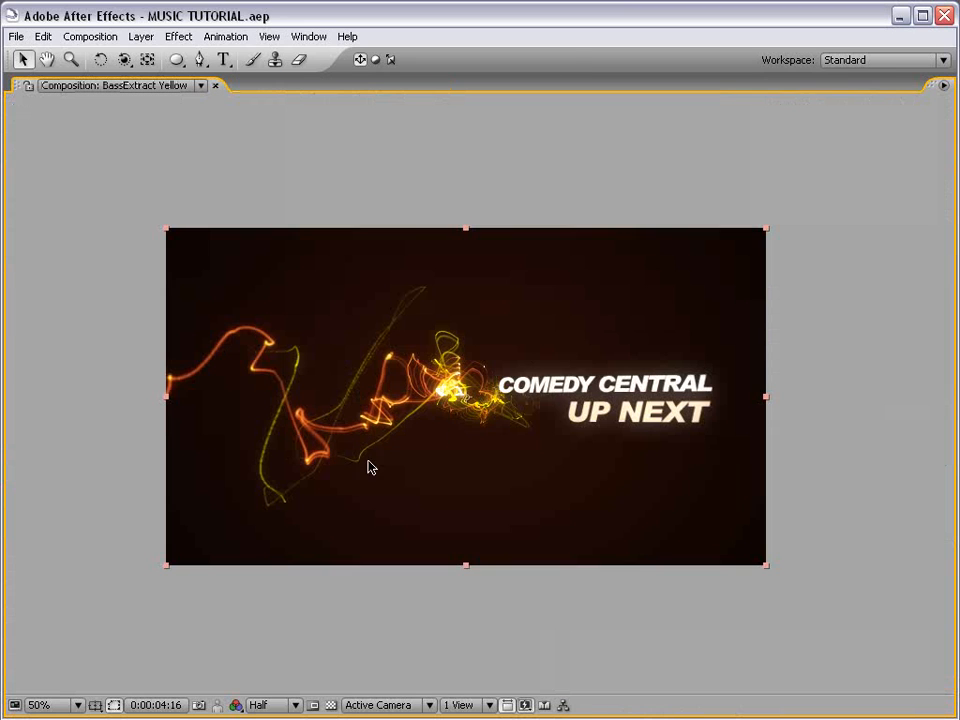
Step: Examine the light streaks in the finished BassExtract Yellow and BassExtract compositions in an enlarged view
{"action": "scroll", "coordinate": [321, 325], "scroll_direction": "up", "scroll_amount": 1}
{"action": "scroll", "coordinate": [321, 325], "scroll_direction": "down", "scroll_amount": 1}
{"action": "key", "text": "grave"}
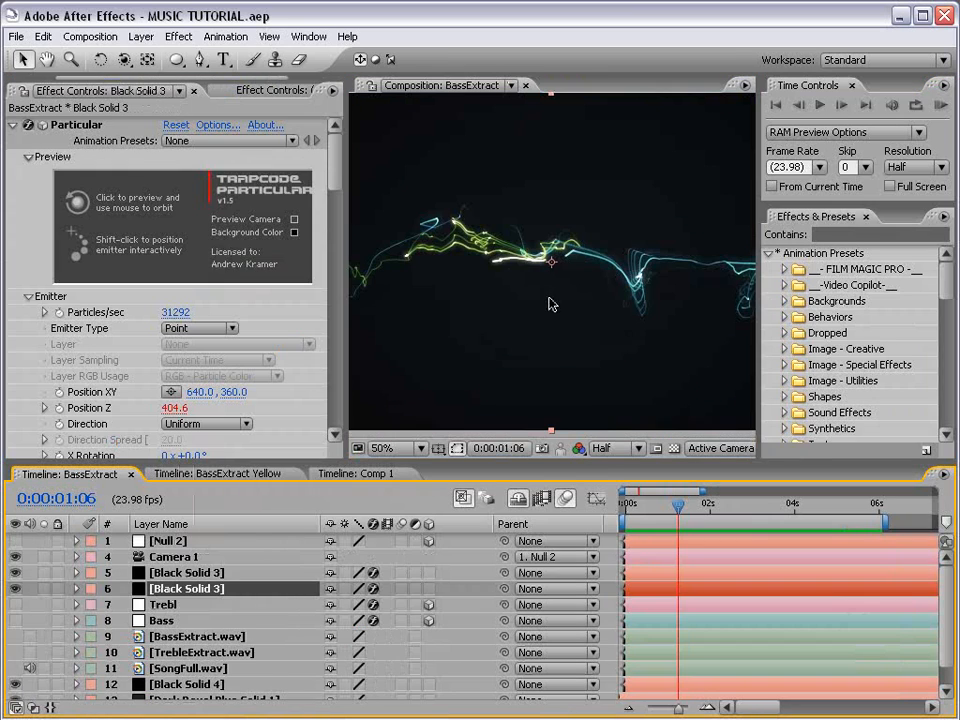
{"action": "key", "text": "grave"}
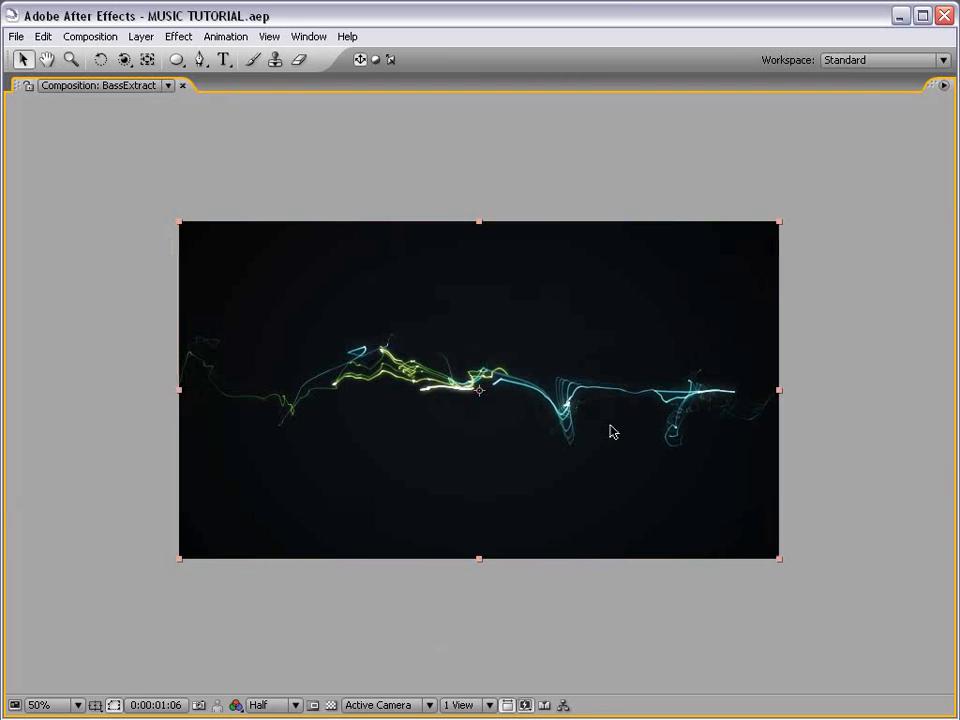
{"action": "key", "text": "grave"}
Step: Show the shy layers in BassExtract, make the UP NEXT and NBC UNIVERSAL text visible, and go to 0:00:02:20
{"action": "left_click", "coordinate": [517, 498]}
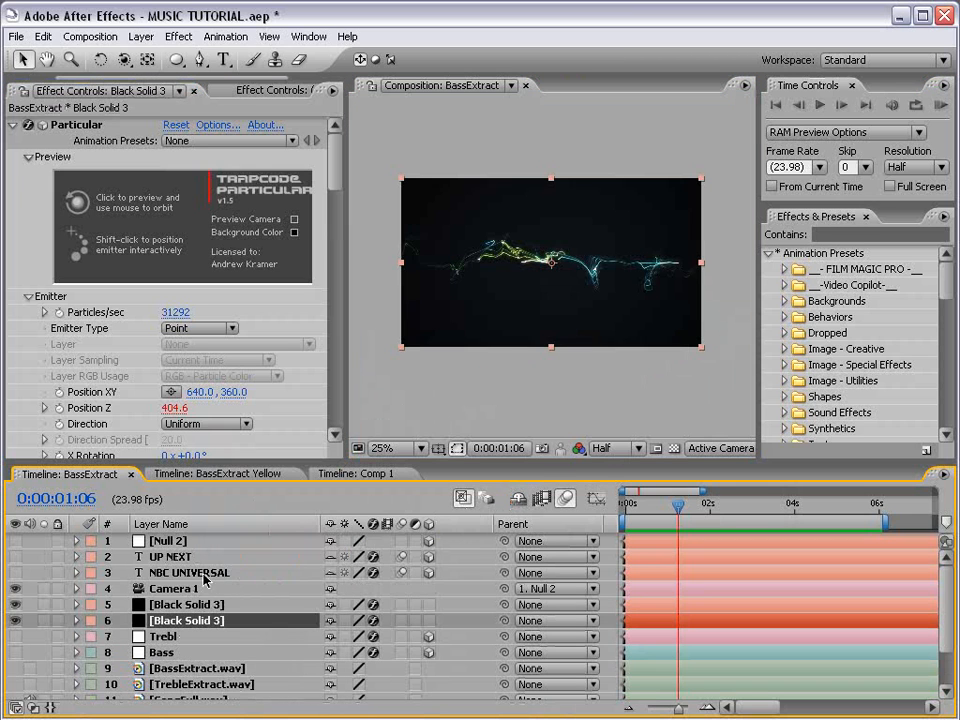
{"action": "left_click_drag", "start_coordinate": [15, 578], "coordinate": [15, 556]}
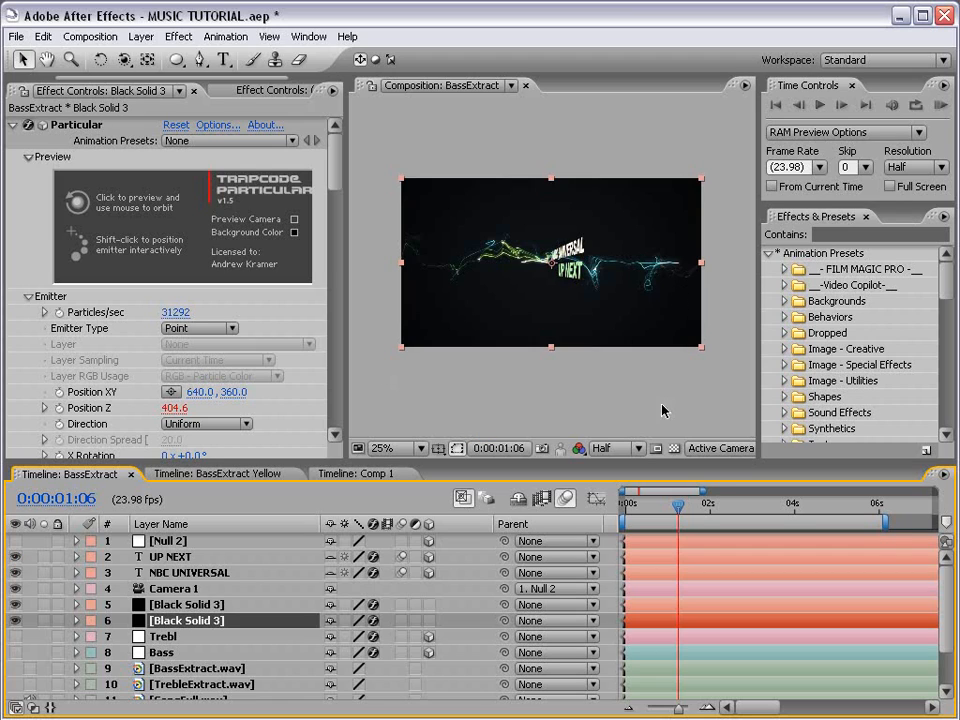
{"action": "left_click", "coordinate": [711, 506]}
{"action": "left_click_drag", "start_coordinate": [713, 509], "coordinate": [745, 510]}
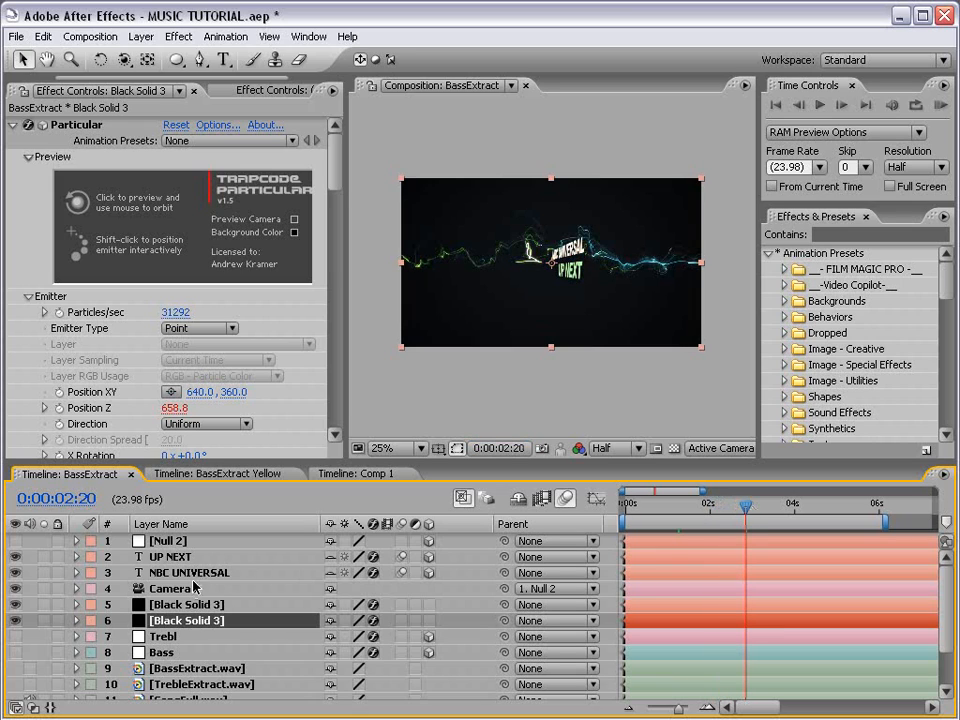
Step: Reveal the Y Rotation keyframes of Null 2 and move to 0:00:05:08 to check the camera swing
{"action": "left_click", "coordinate": [180, 540]}
{"action": "key", "text": "u"}
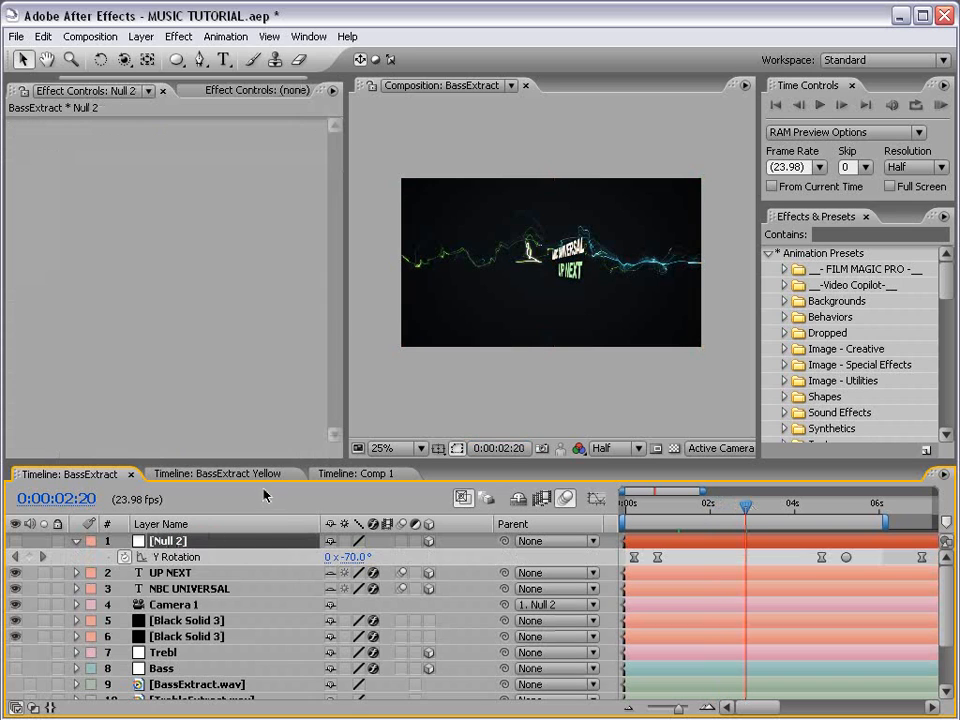
{"action": "left_click_drag", "start_coordinate": [824, 508], "coordinate": [850, 507]}
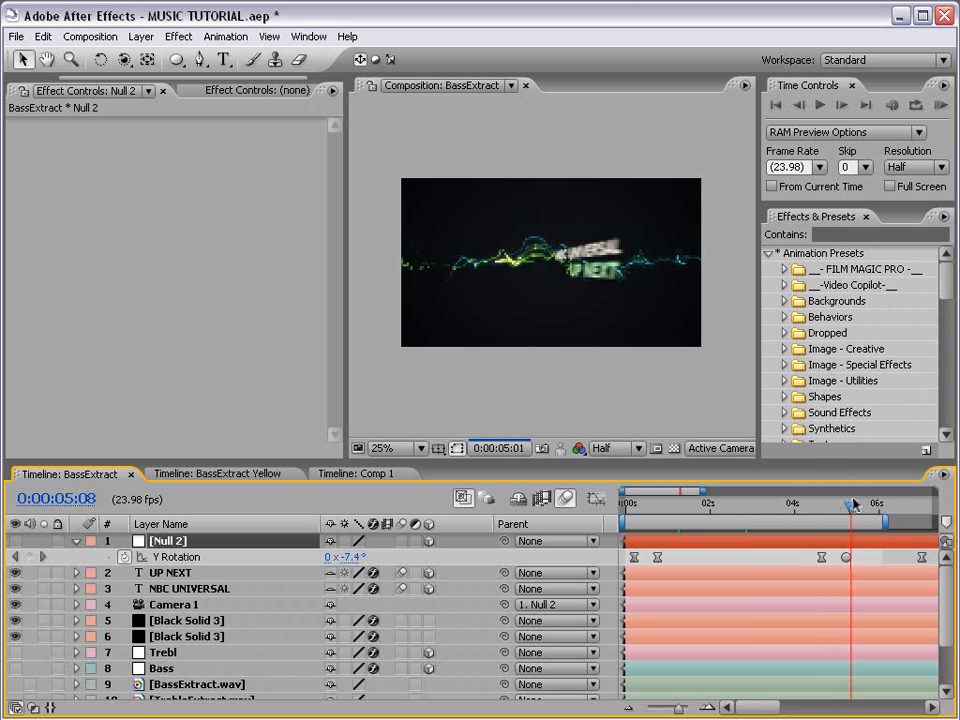
Step: Examine the NBC UNIVERSAL title frame in an enlarged view and switch to the BassExtract Yellow composition
{"action": "left_click", "coordinate": [557, 388]}
{"action": "key", "text": "grave"}
{"action": "key", "text": "grave"}
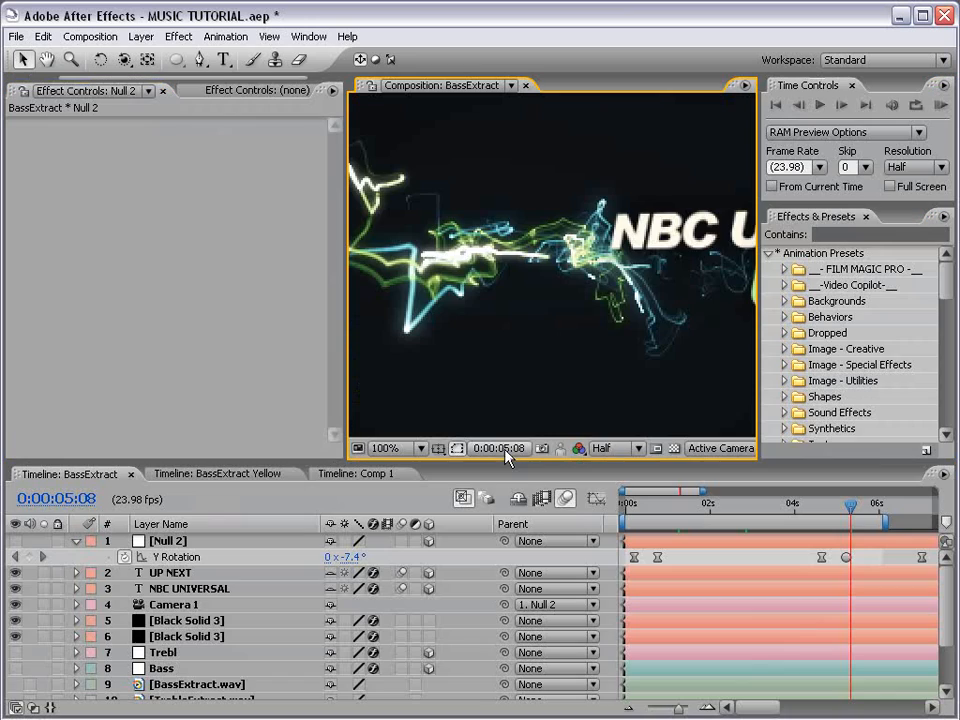
{"action": "key", "text": "grave"}
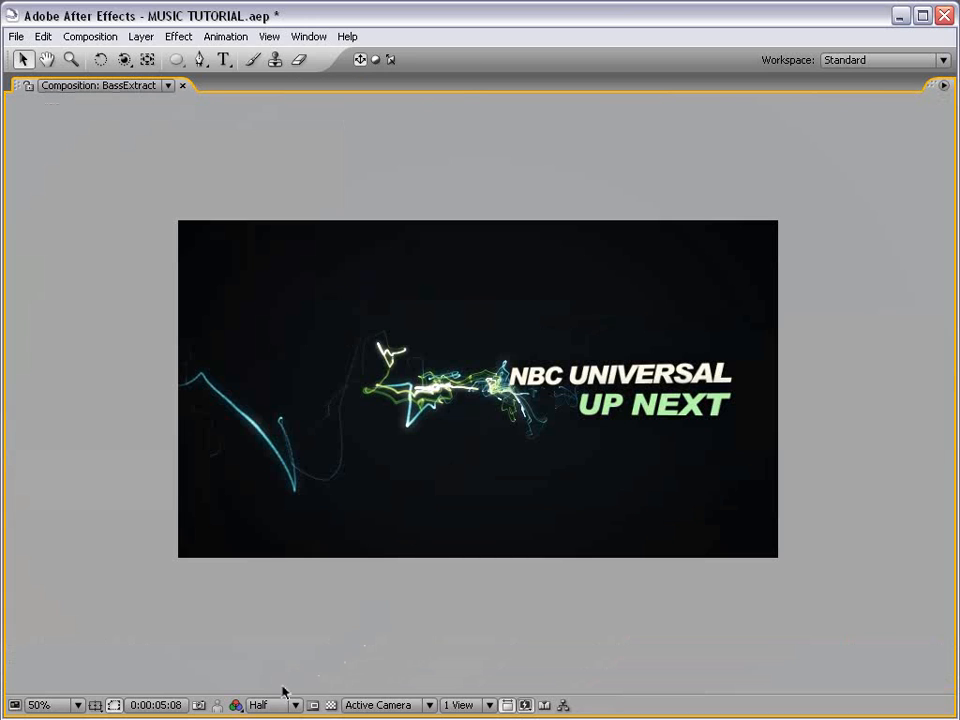
{"action": "key", "text": "grave"}
{"action": "left_click", "coordinate": [247, 465]}
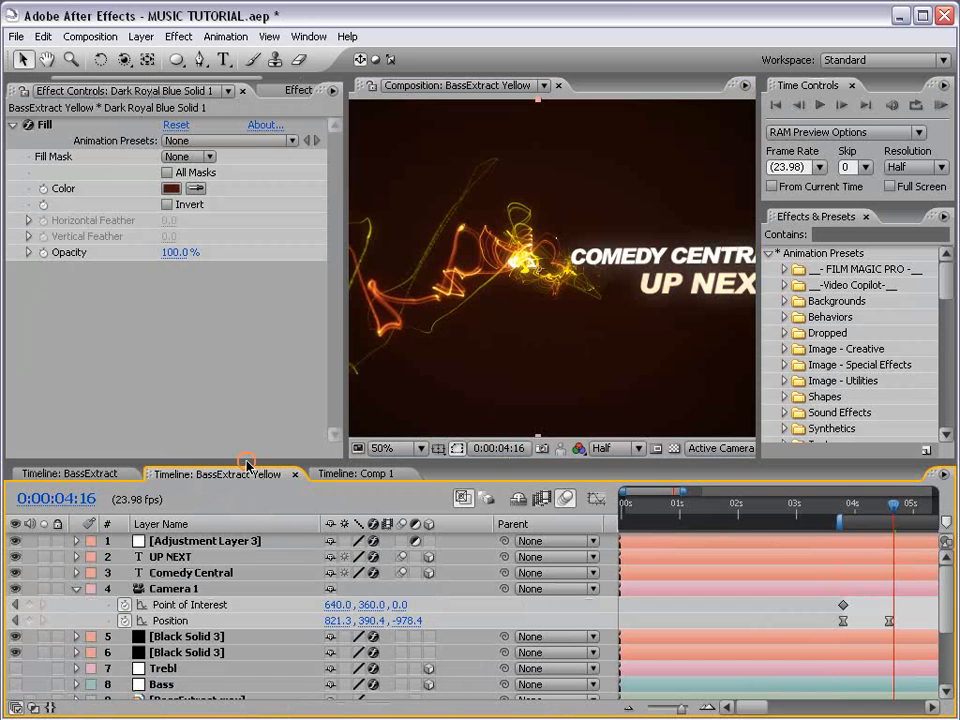
Step: Examine the COMEDY CENTRAL UP NEXT title and its light streaks in BassExtract Yellow in an enlarged view
{"action": "key", "text": "grave"}
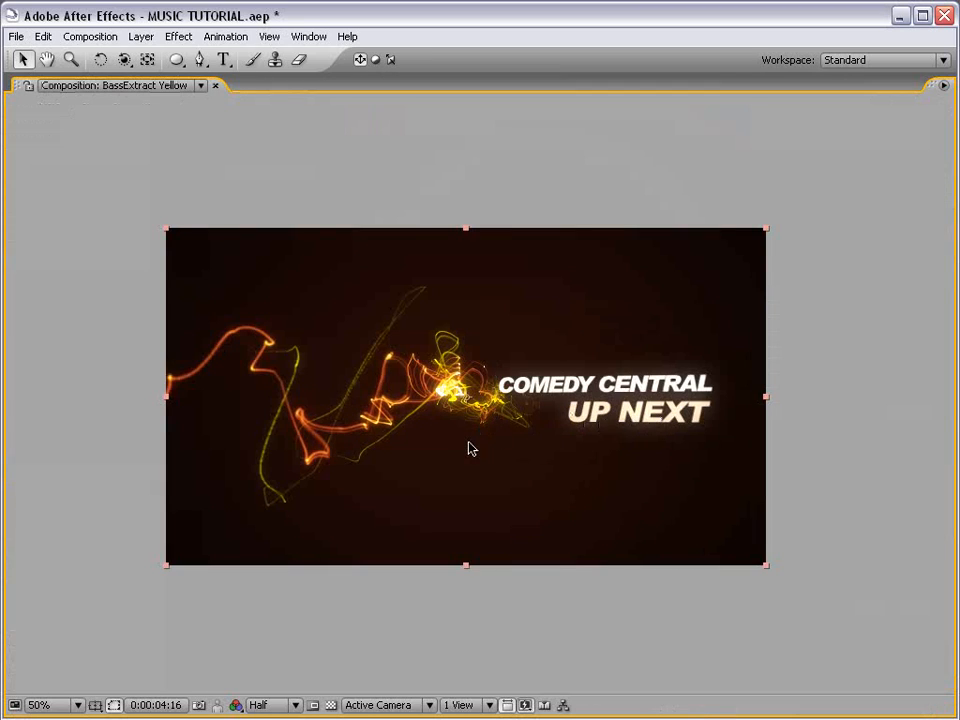
{"action": "key", "text": "grave"}
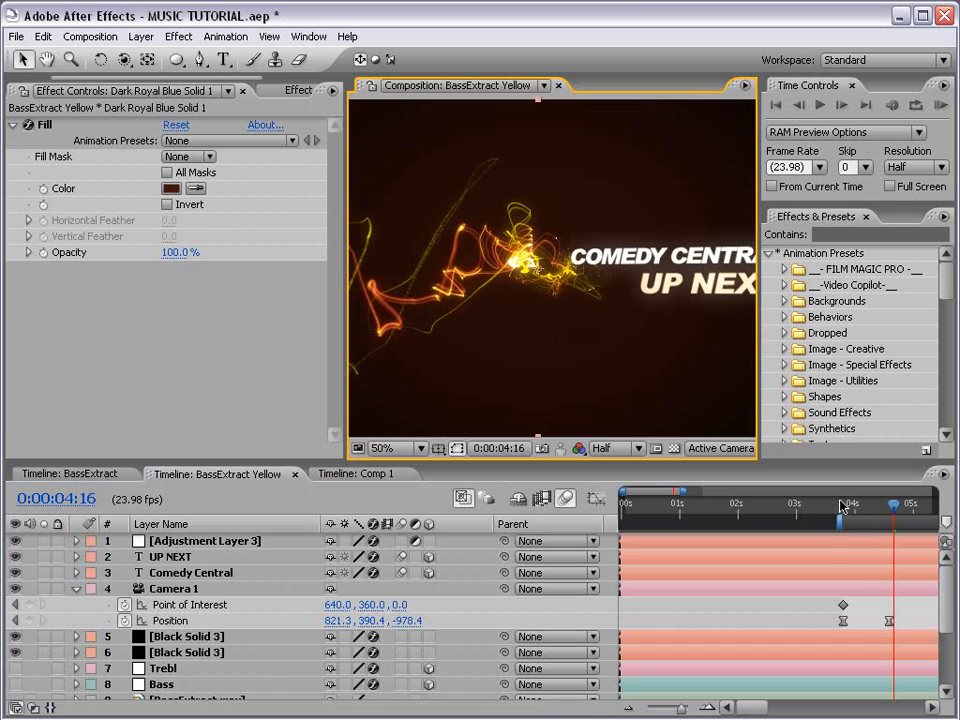
{"action": "key", "text": "grave"}
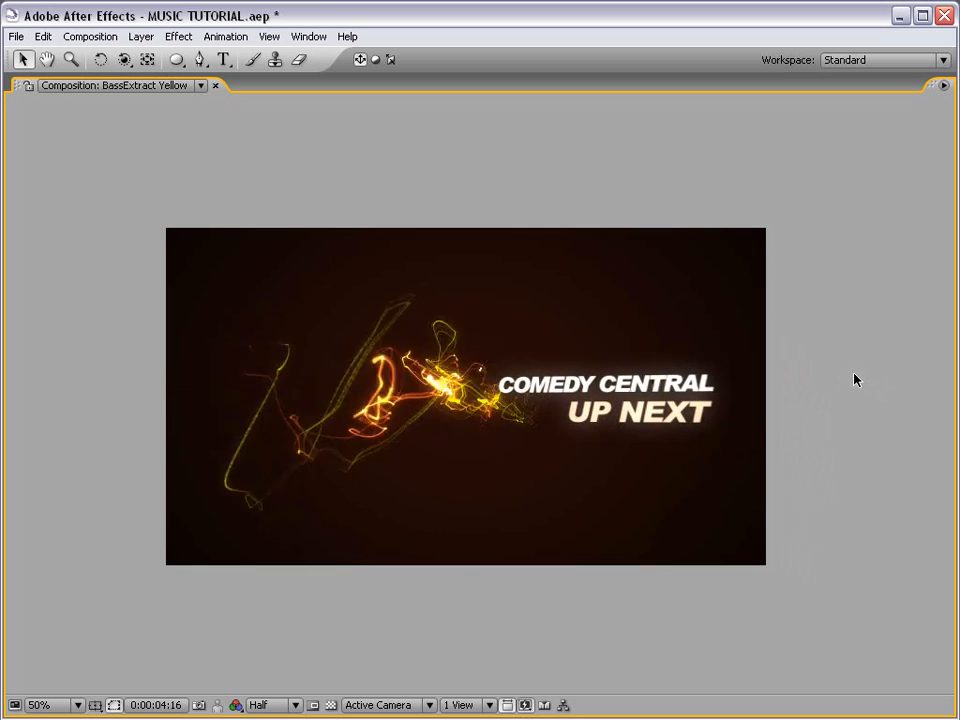
{"action": "key", "text": "grave"}
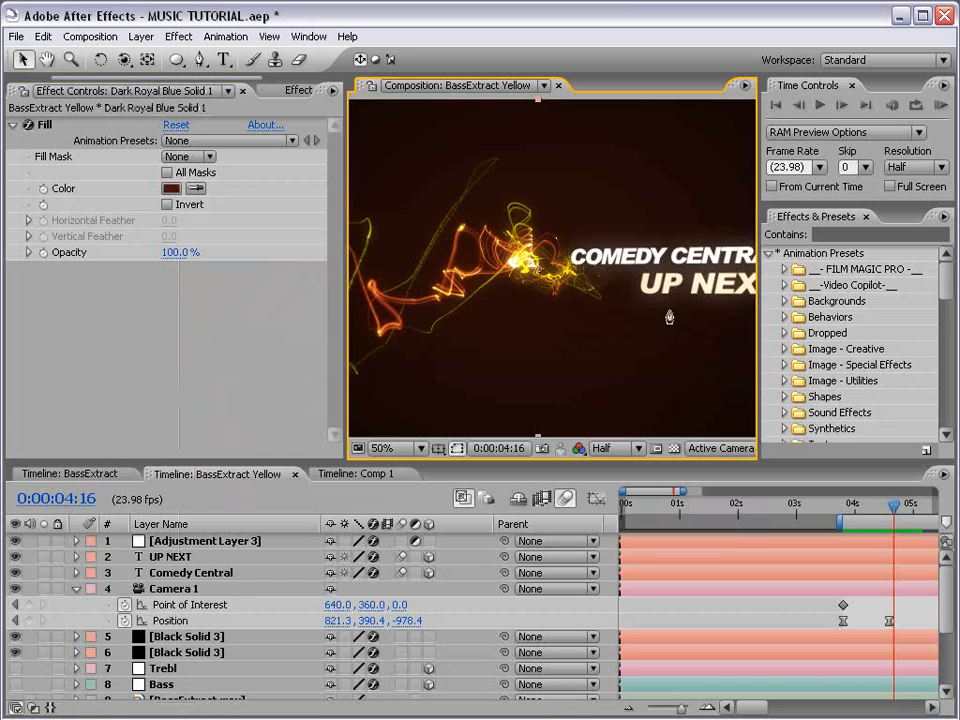
{"action": "key", "text": "comma"}
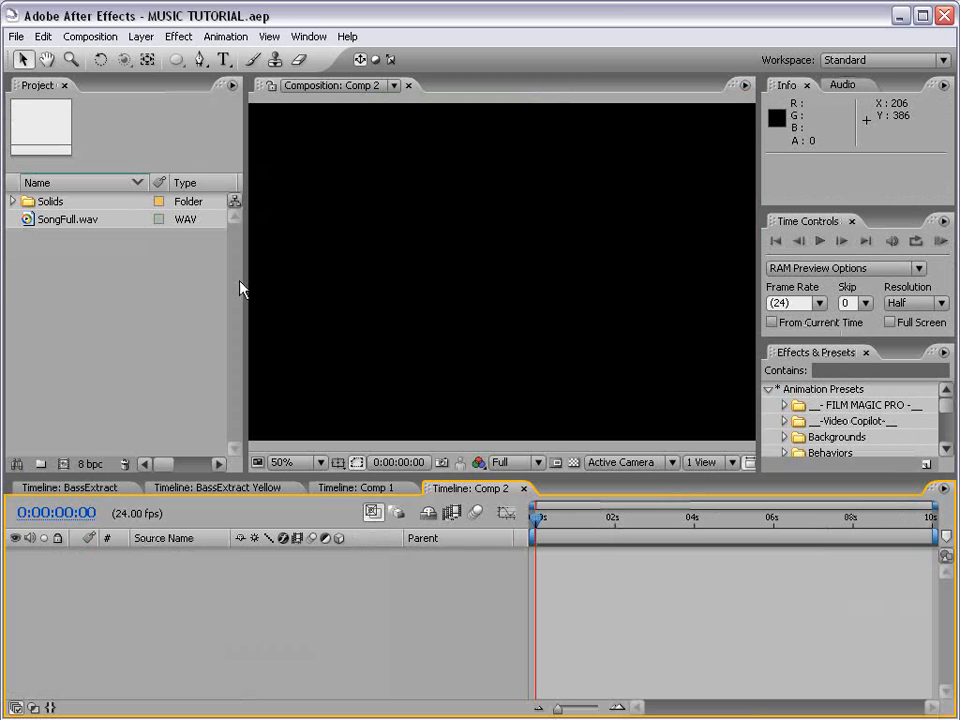
Step: Add SongFull.wav to Comp 2 at the start of the timeline and create a 1280 × 720 black solid above it
{"action": "left_click", "coordinate": [48, 221]}
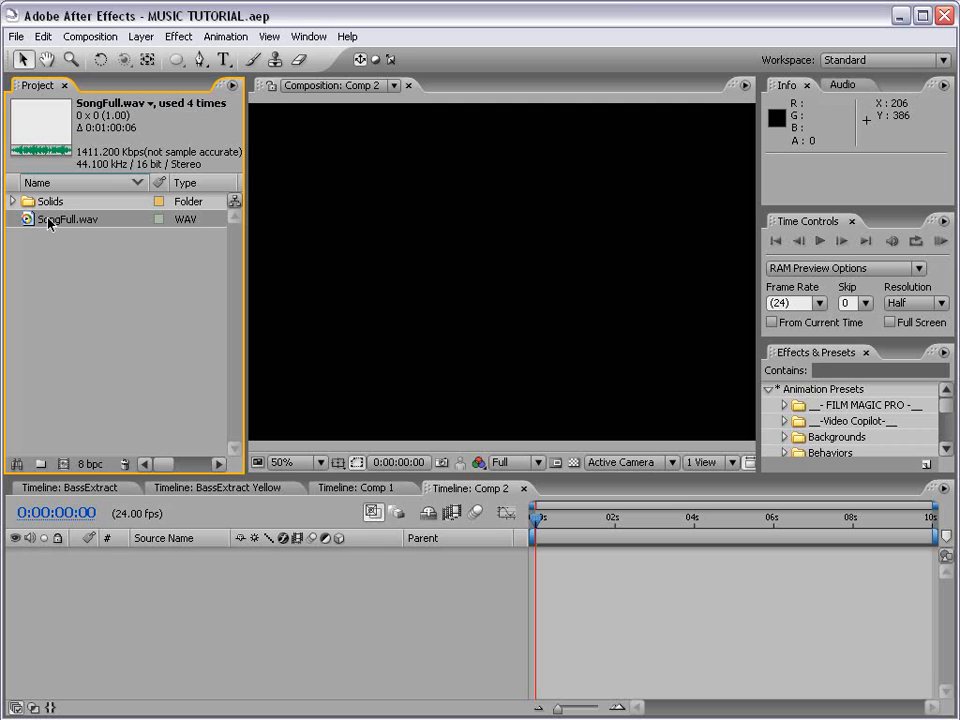
{"action": "left_click_drag", "start_coordinate": [30, 226], "coordinate": [540, 559]}
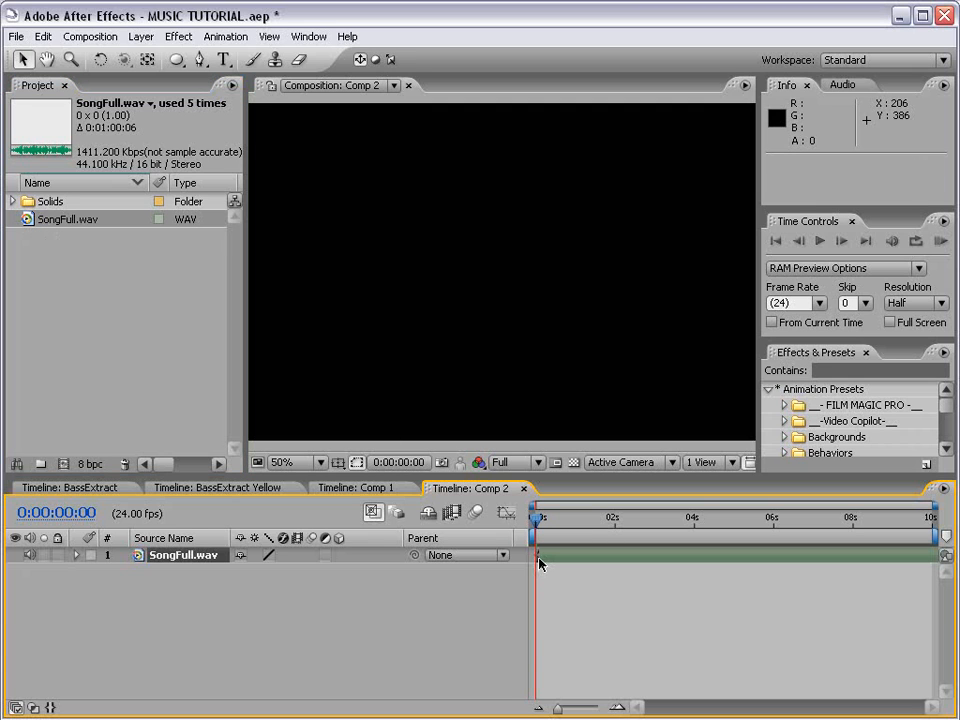
{"action": "left_click", "coordinate": [141, 36]}
{"action": "mouse_move", "coordinate": [150, 57]}
{"action": "left_click", "coordinate": [418, 73]}
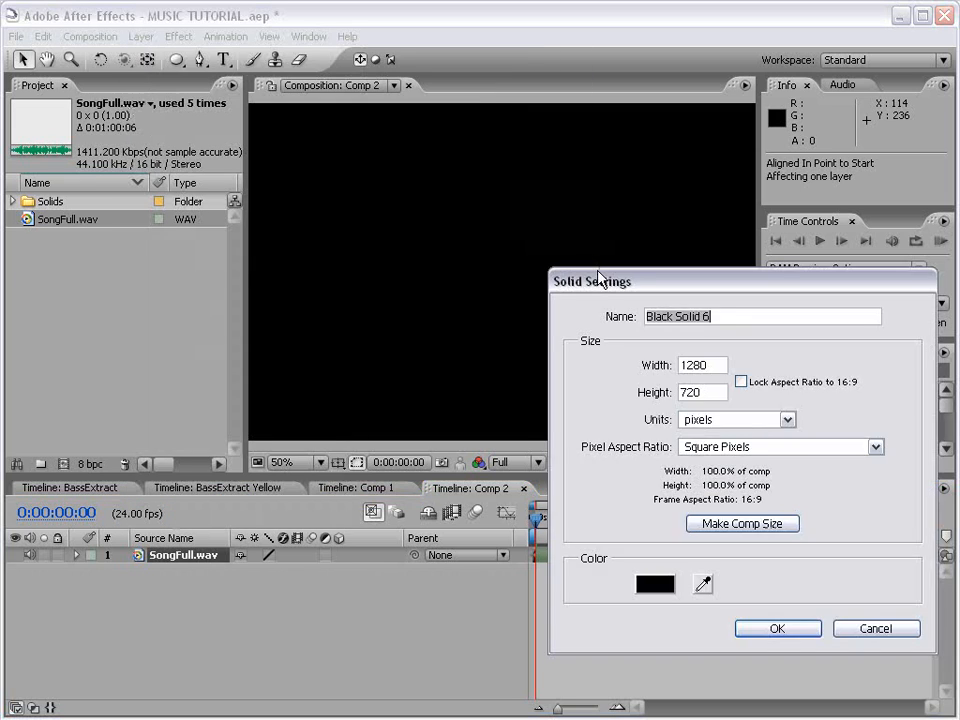
{"action": "left_click_drag", "start_coordinate": [540, 280], "coordinate": [380, 228]}
{"action": "left_click", "coordinate": [535, 569]}
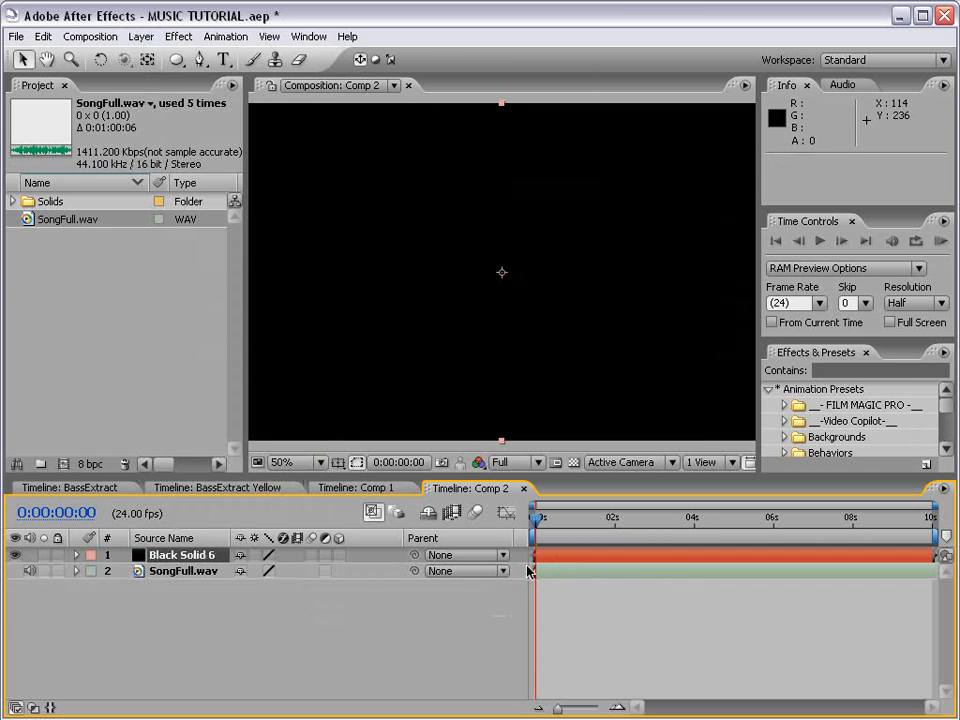
Step: Apply Audio Waveform to the black solid with SongFull.wav as its audio layer, and move to 0:00:01:07
{"action": "left_click", "coordinate": [177, 37]}
{"action": "mouse_move", "coordinate": [317, 368]}
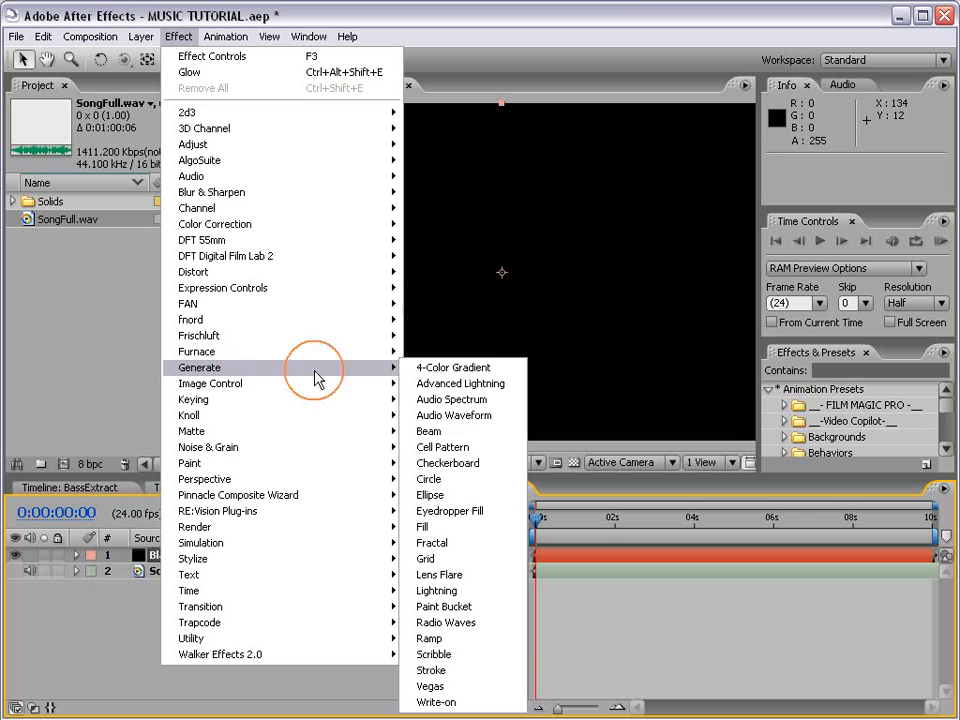
{"action": "left_click", "coordinate": [470, 420]}
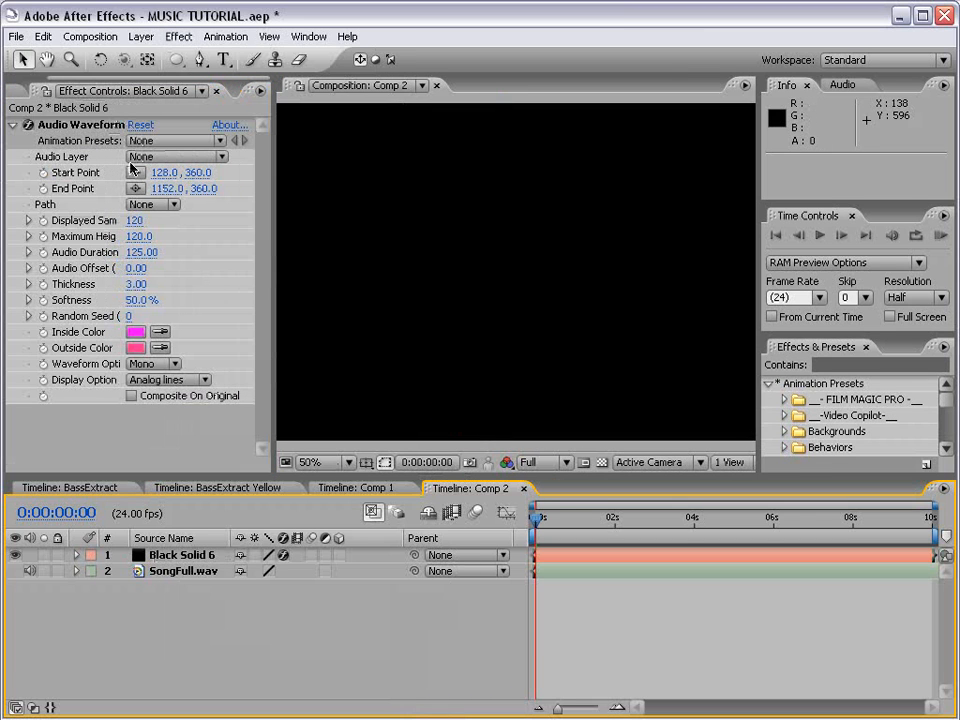
{"action": "left_click", "coordinate": [138, 157]}
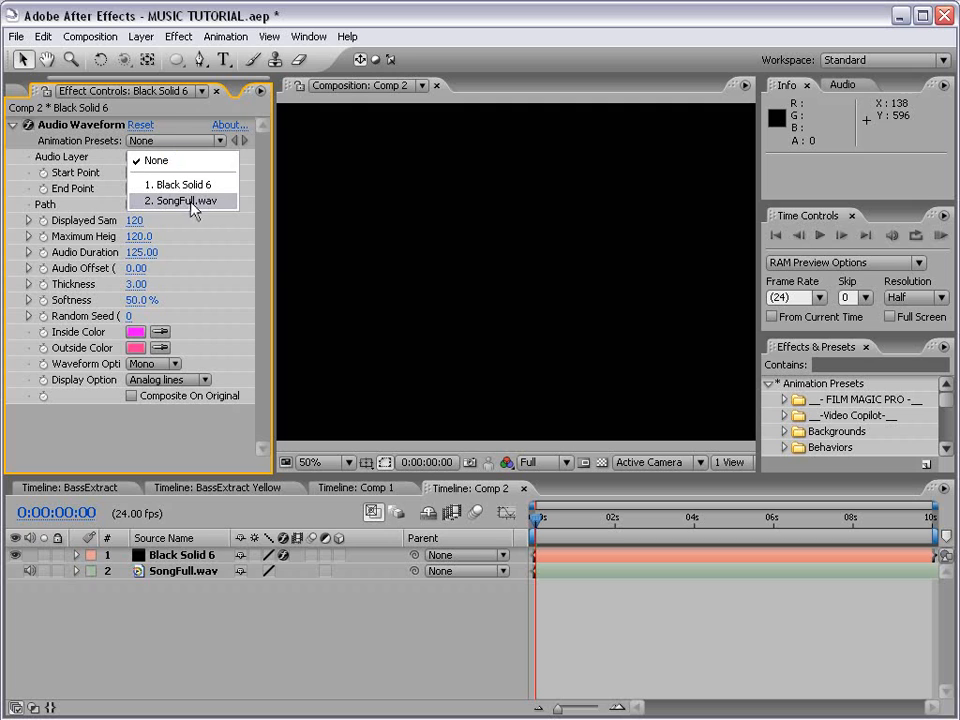
{"action": "left_click", "coordinate": [190, 201]}
{"action": "left_click_drag", "start_coordinate": [538, 517], "coordinate": [587, 517]}
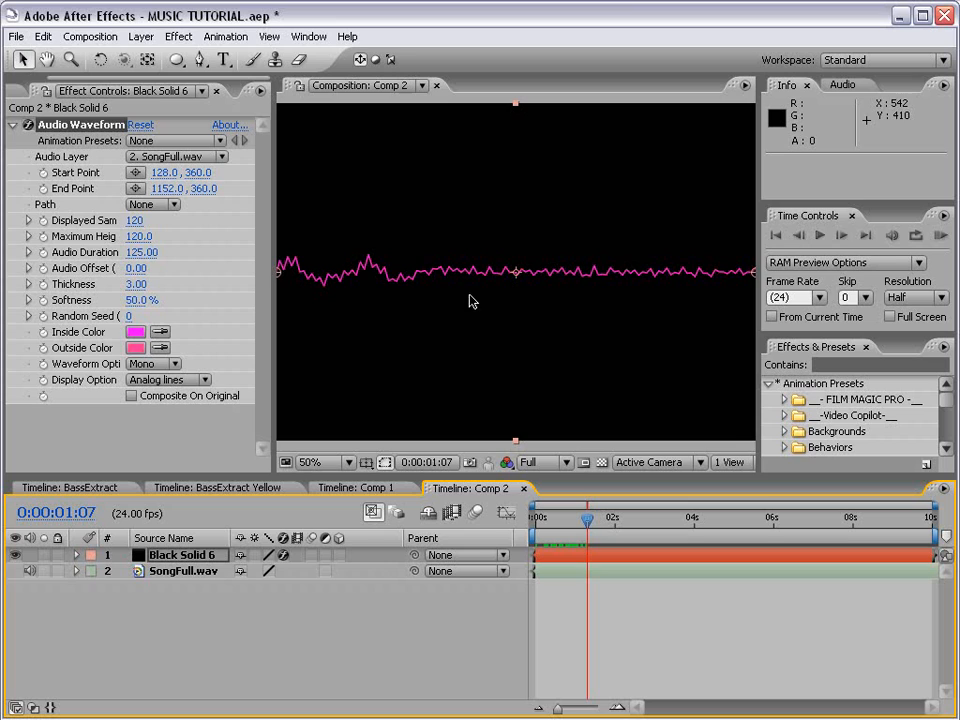
Step: Set the waveform's inside color to light blue and outside color to blue 328EFF, and check it at 0:00:01:19
{"action": "left_click", "coordinate": [133, 332]}
{"action": "left_click_drag", "start_coordinate": [326, 313], "coordinate": [335, 300]}
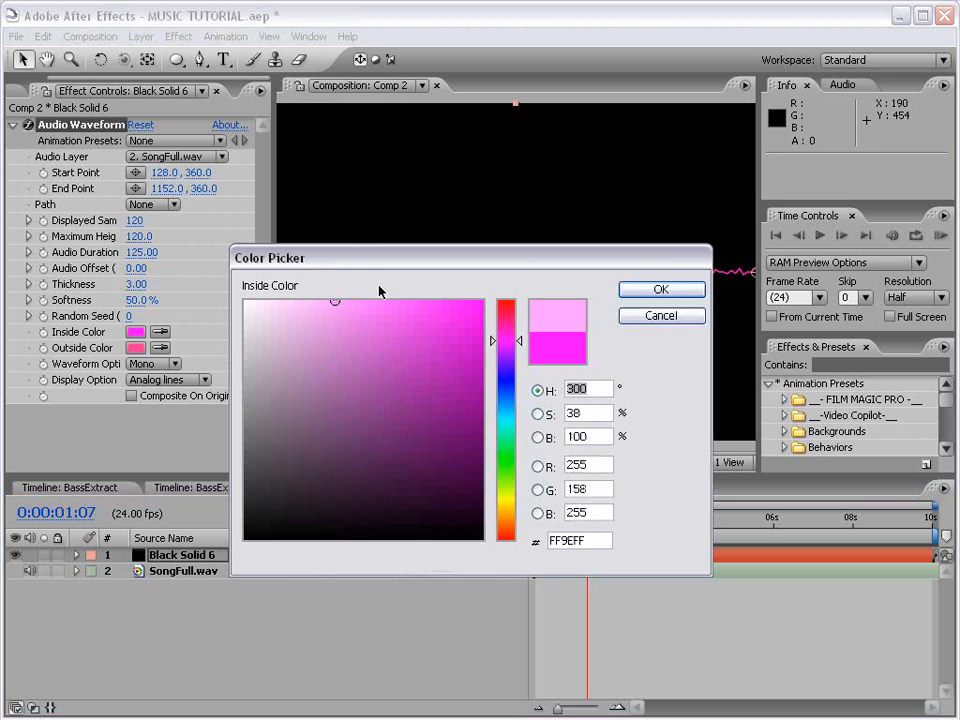
{"action": "mouse_move", "coordinate": [521, 397]}
{"action": "left_mouse_down"}
{"action": "mouse_move", "coordinate": [491, 429]}
{"action": "mouse_move", "coordinate": [514, 392]}
{"action": "left_mouse_up"}
{"action": "left_click", "coordinate": [654, 294]}
{"action": "left_click", "coordinate": [134, 347]}
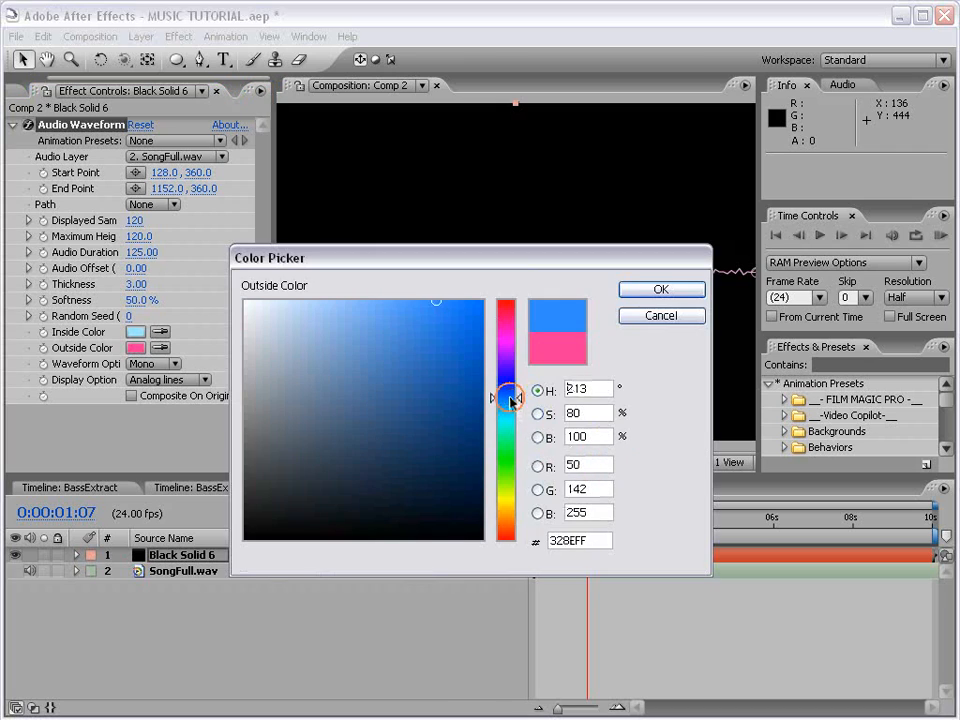
{"action": "left_click", "coordinate": [655, 291]}
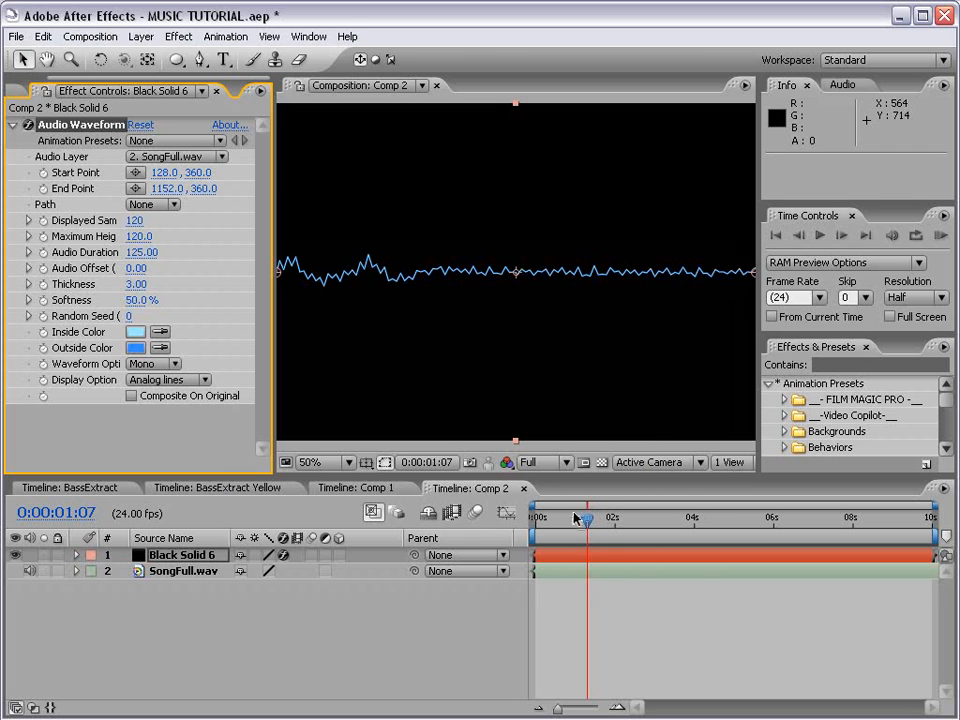
{"action": "left_click_drag", "start_coordinate": [584, 520], "coordinate": [614, 529]}
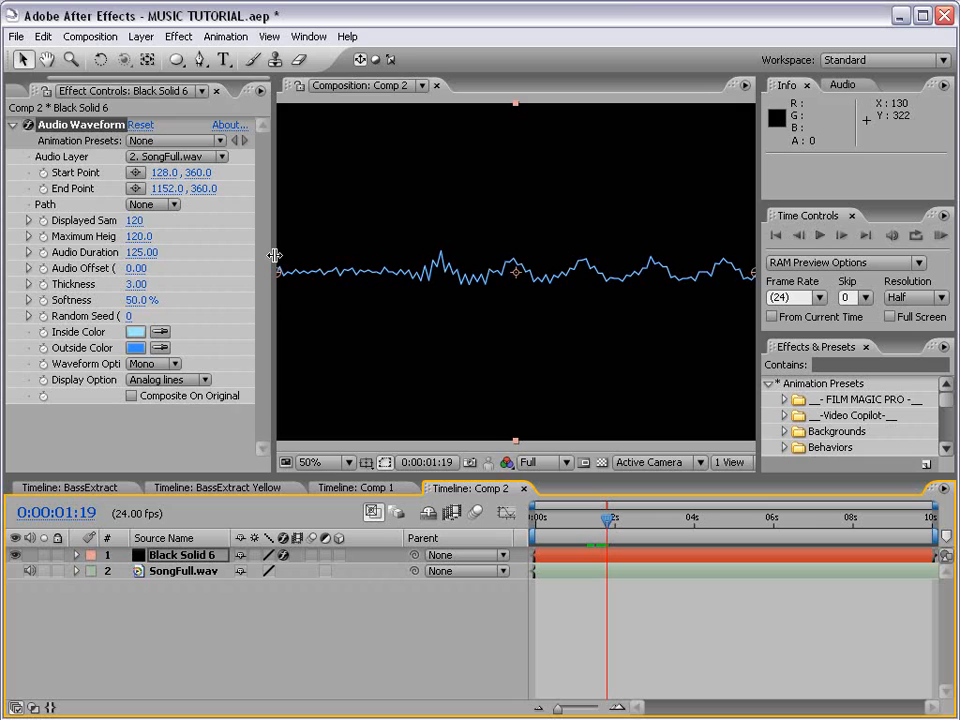
Step: Widen the effect settings area and set the waveform's audio duration to 635 milliseconds
{"action": "left_click_drag", "start_coordinate": [273, 255], "coordinate": [316, 256]}
{"action": "scroll", "coordinate": [491, 298], "scroll_direction": "down", "scroll_amount": 1}
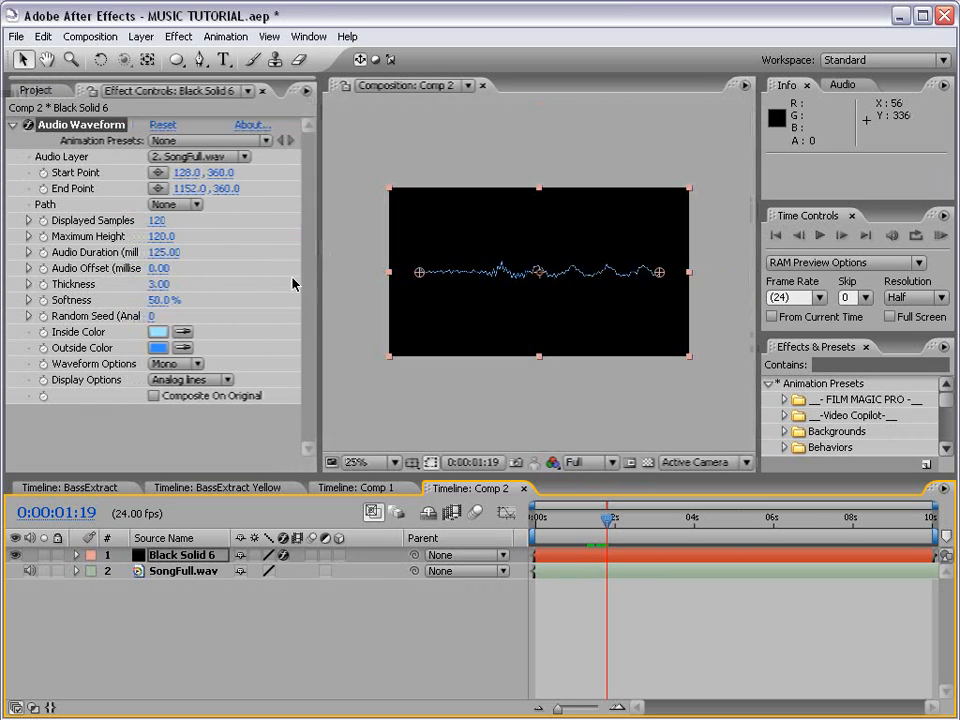
{"action": "left_click_drag", "start_coordinate": [315, 289], "coordinate": [337, 289]}
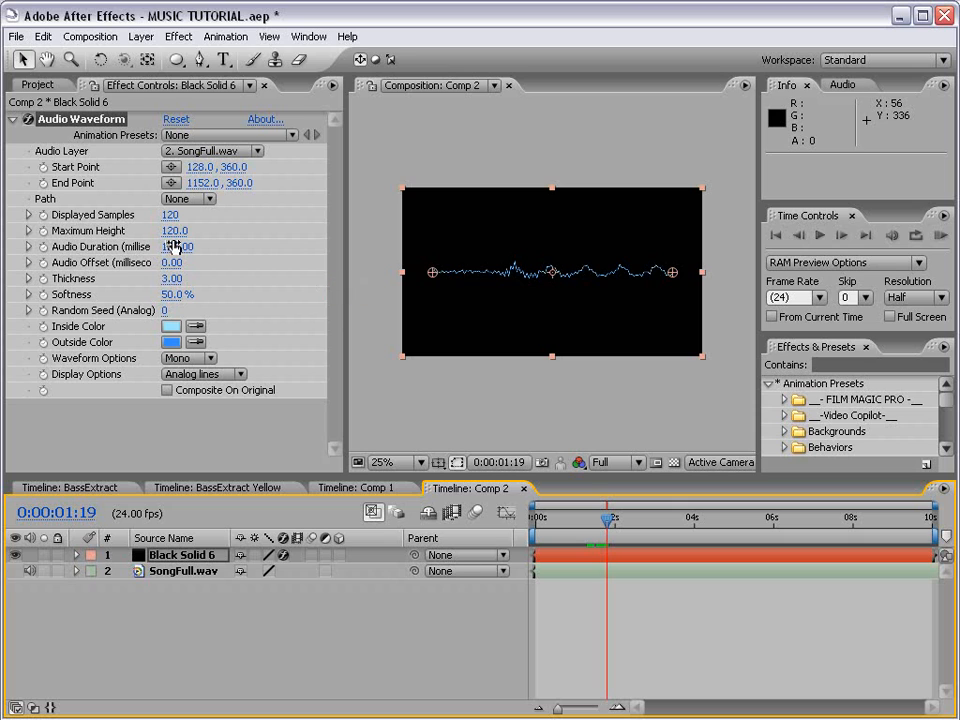
{"action": "left_click_drag", "start_coordinate": [174, 246], "coordinate": [514, 365]}
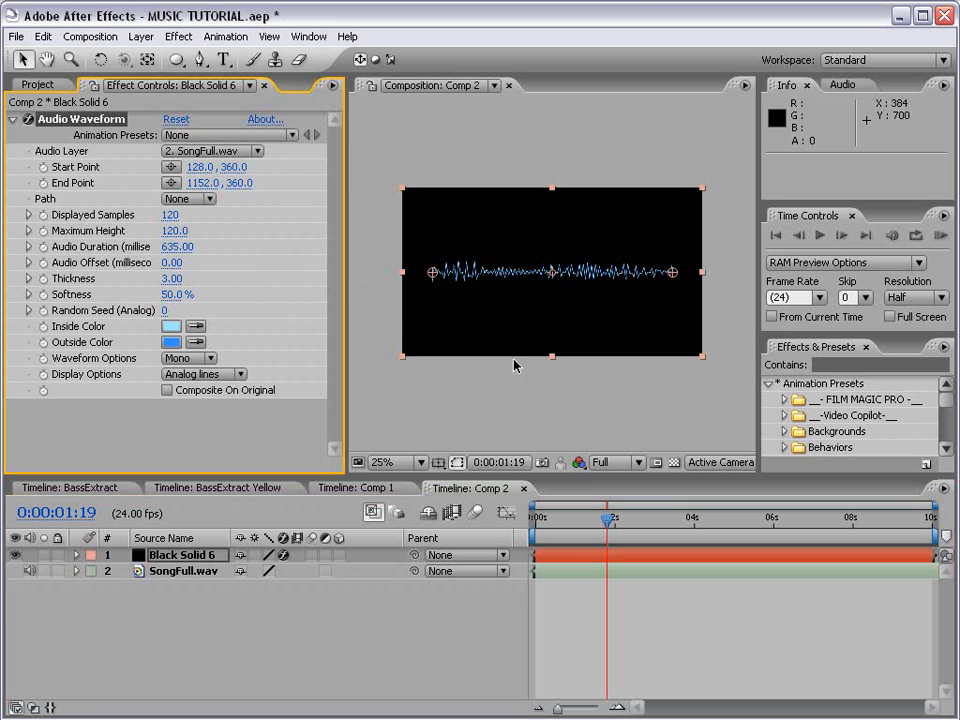
Step: Set the waveform's displayed samples to 115, thickness to 8 and maximum height to 291, and preview the animation
{"action": "key", "text": "period"}
{"action": "left_click_drag", "start_coordinate": [184, 214], "coordinate": [157, 213]}
{"action": "left_click_drag", "start_coordinate": [168, 278], "coordinate": [206, 264]}
{"action": "left_click_drag", "start_coordinate": [167, 231], "coordinate": [321, 221]}
{"action": "key", "text": "comma"}
{"action": "key", "text": "KP_0"}
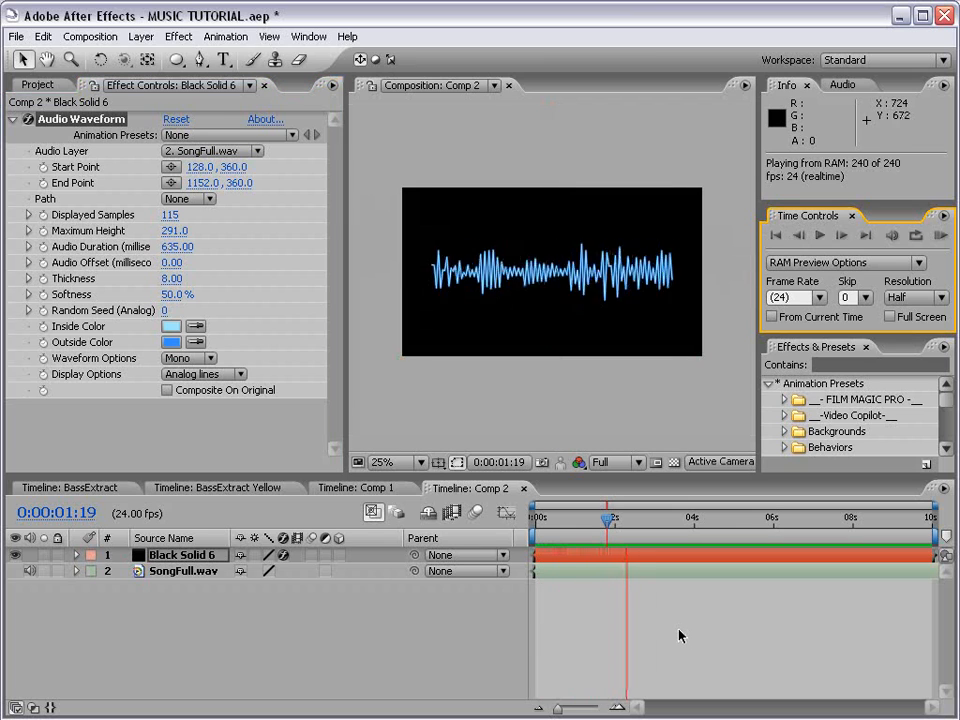
{"action": "key", "text": "space"}
Step: Try the Digital display option on the waveform and preview the composition with it
{"action": "key", "text": "period"}
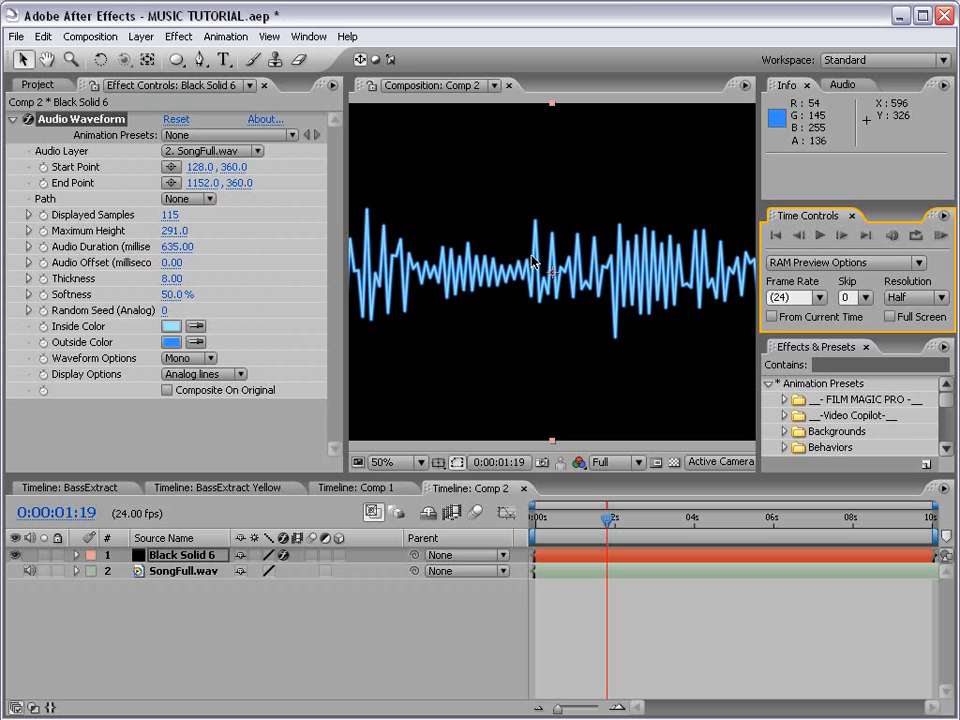
{"action": "left_click", "coordinate": [195, 374]}
{"action": "left_click", "coordinate": [212, 356]}
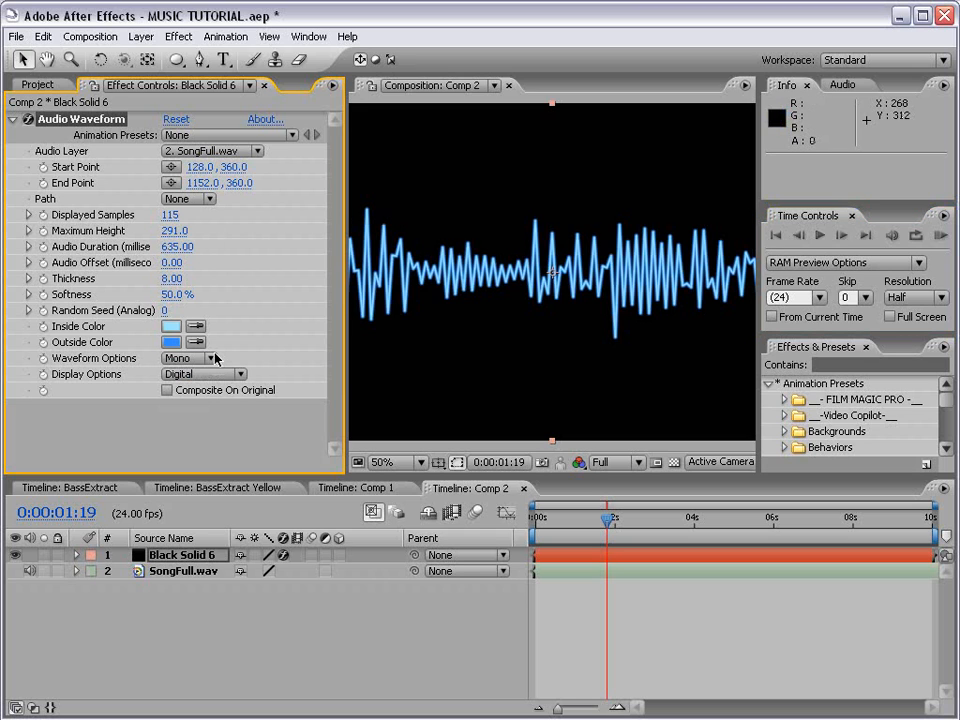
{"action": "left_click", "coordinate": [941, 235]}
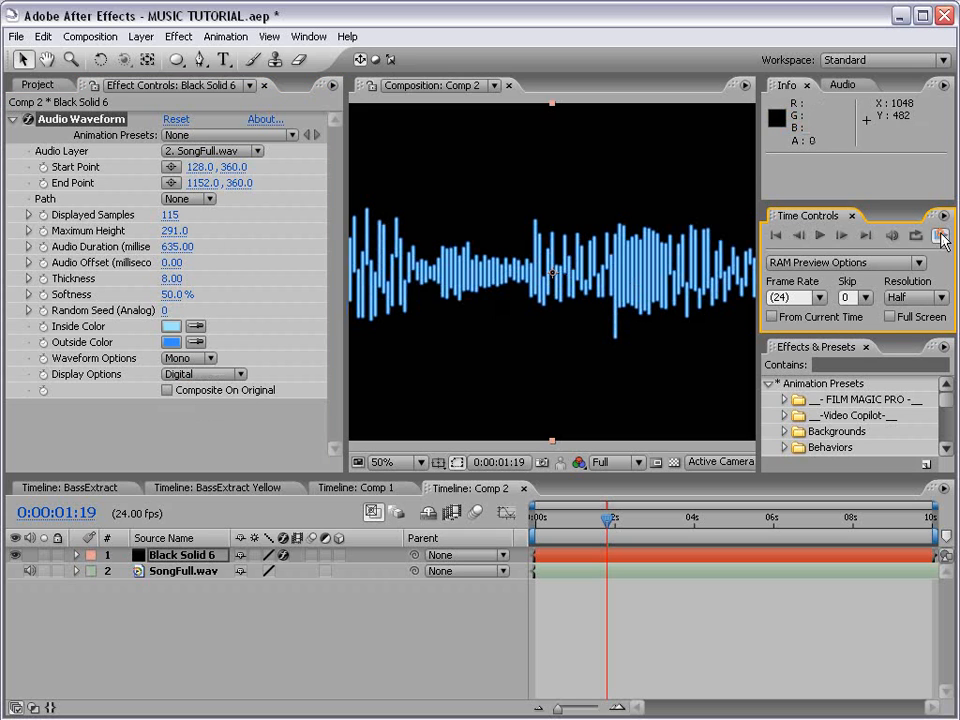
{"action": "key", "text": "space"}
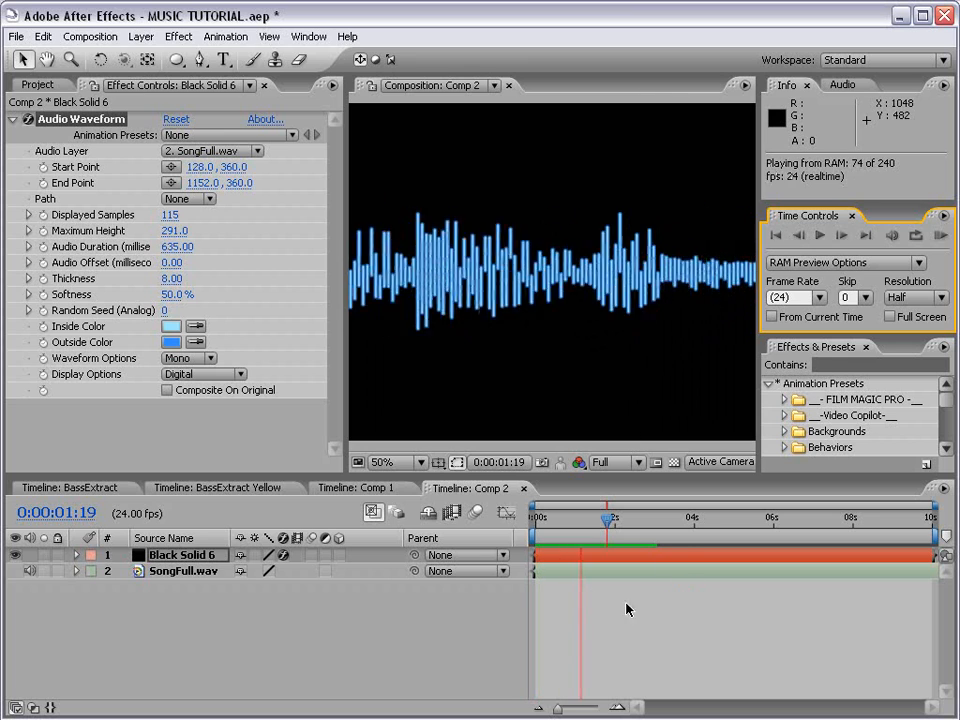
{"action": "left_click", "coordinate": [618, 491]}
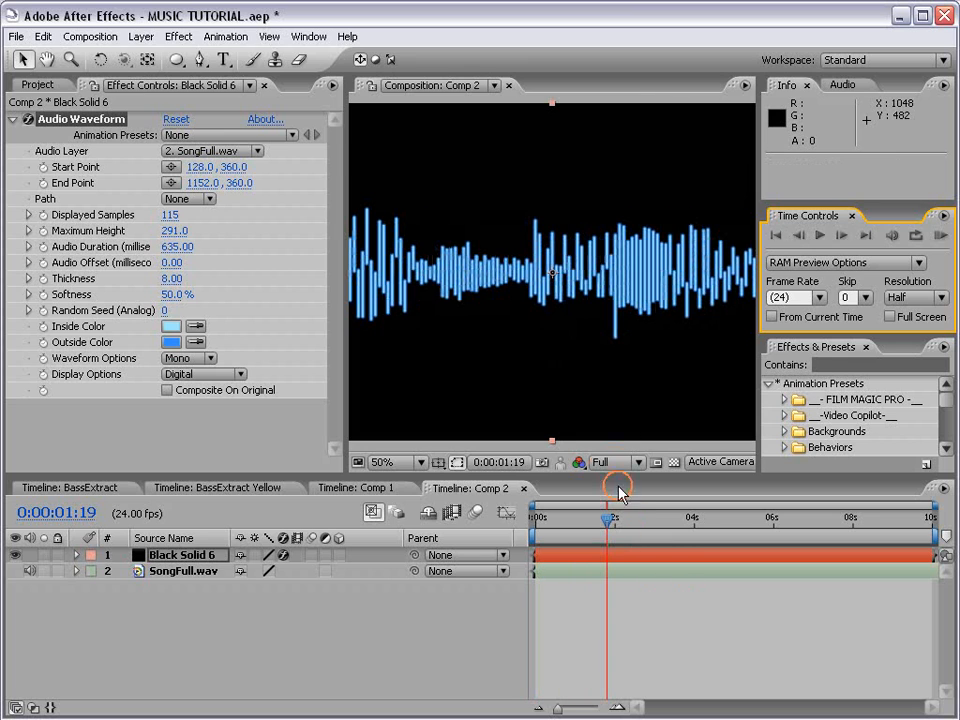
Step: Set the waveform's display option to Analog dots
{"action": "left_click", "coordinate": [205, 374]}
{"action": "left_click", "coordinate": [190, 408]}
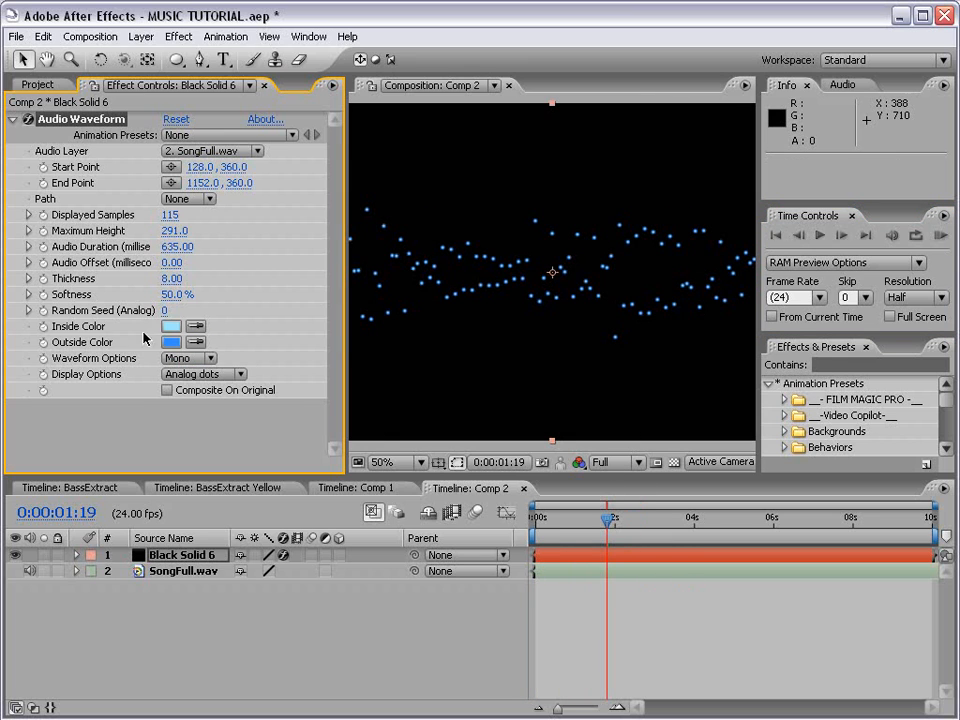